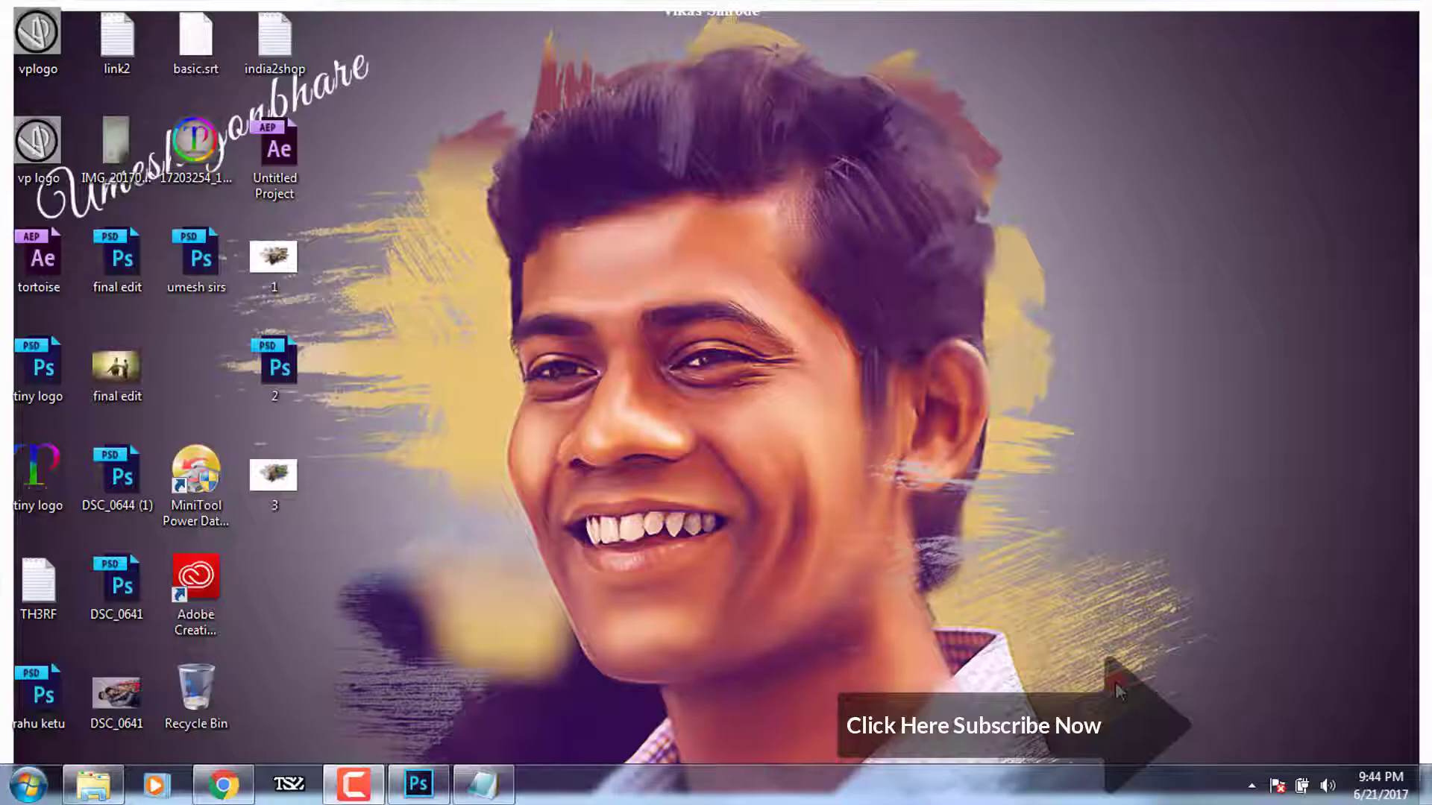
- Bring Photoshop back and unlock the portrait's Background layer into an editable Layer 0
left_click(440, 797)
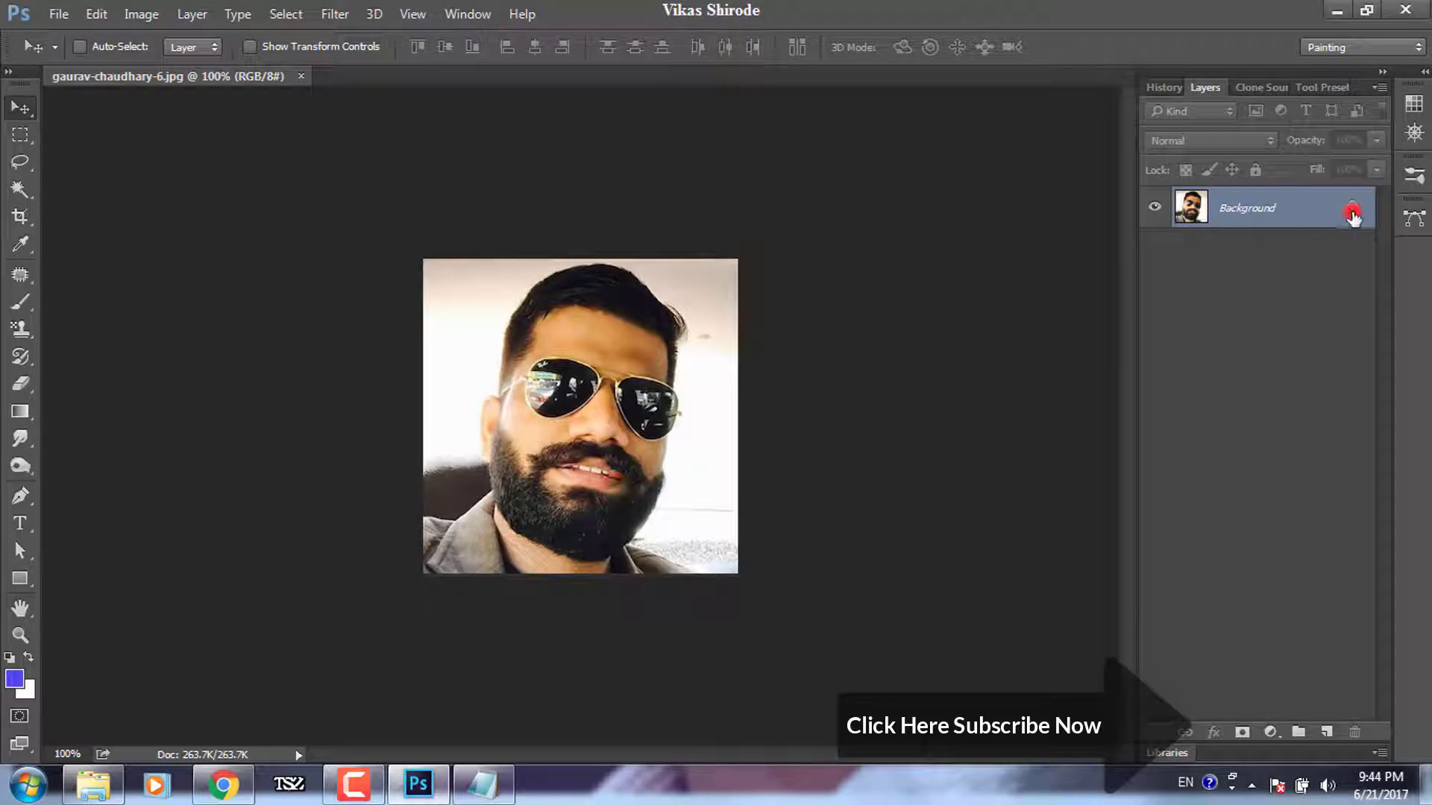
left_click(1352, 213)
- Create a blank 1920×1080 px Untitled-1 document at 300 resolution, then return to the portrait
left_click(53, 13)
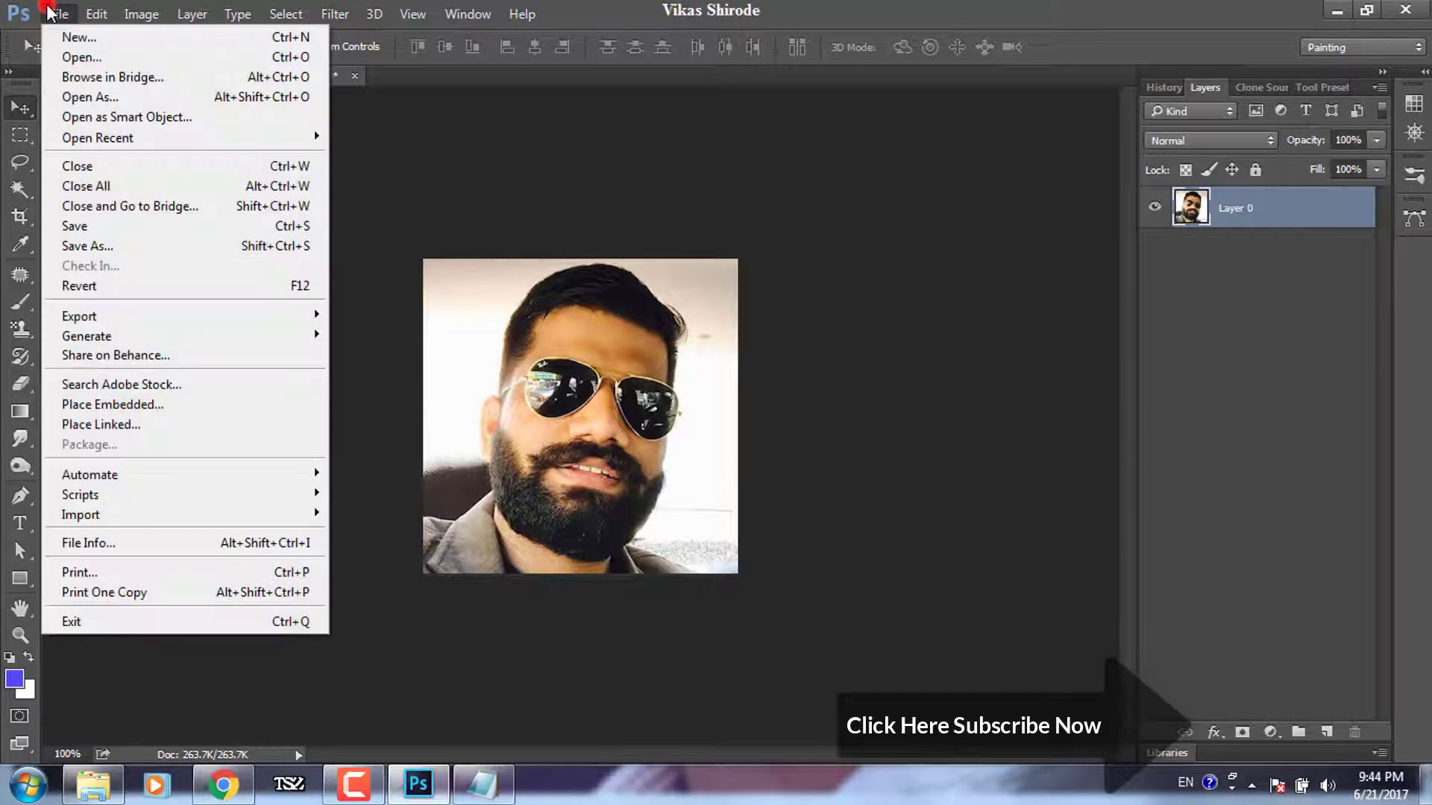
left_click(79, 37)
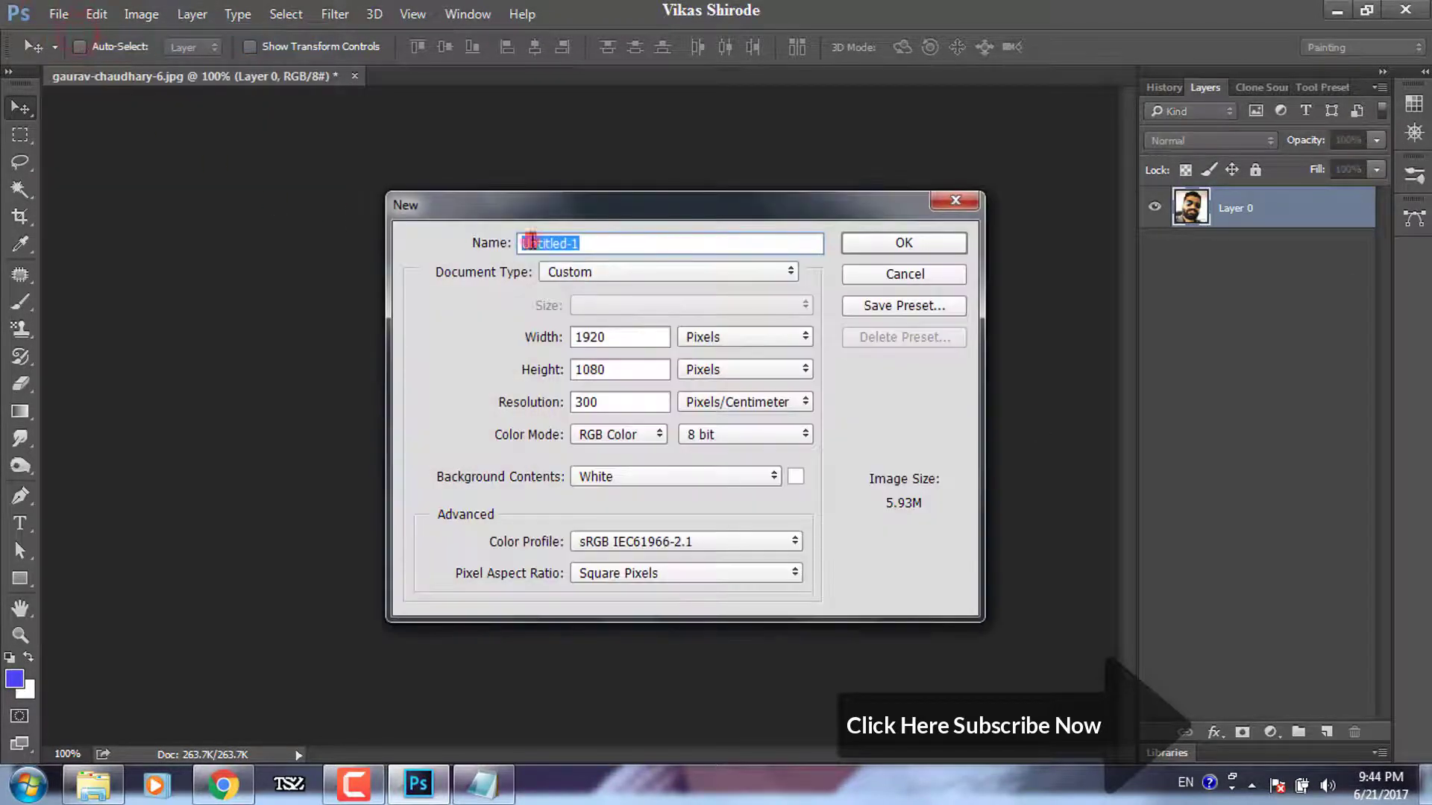
left_click_drag(619, 339, 579, 336)
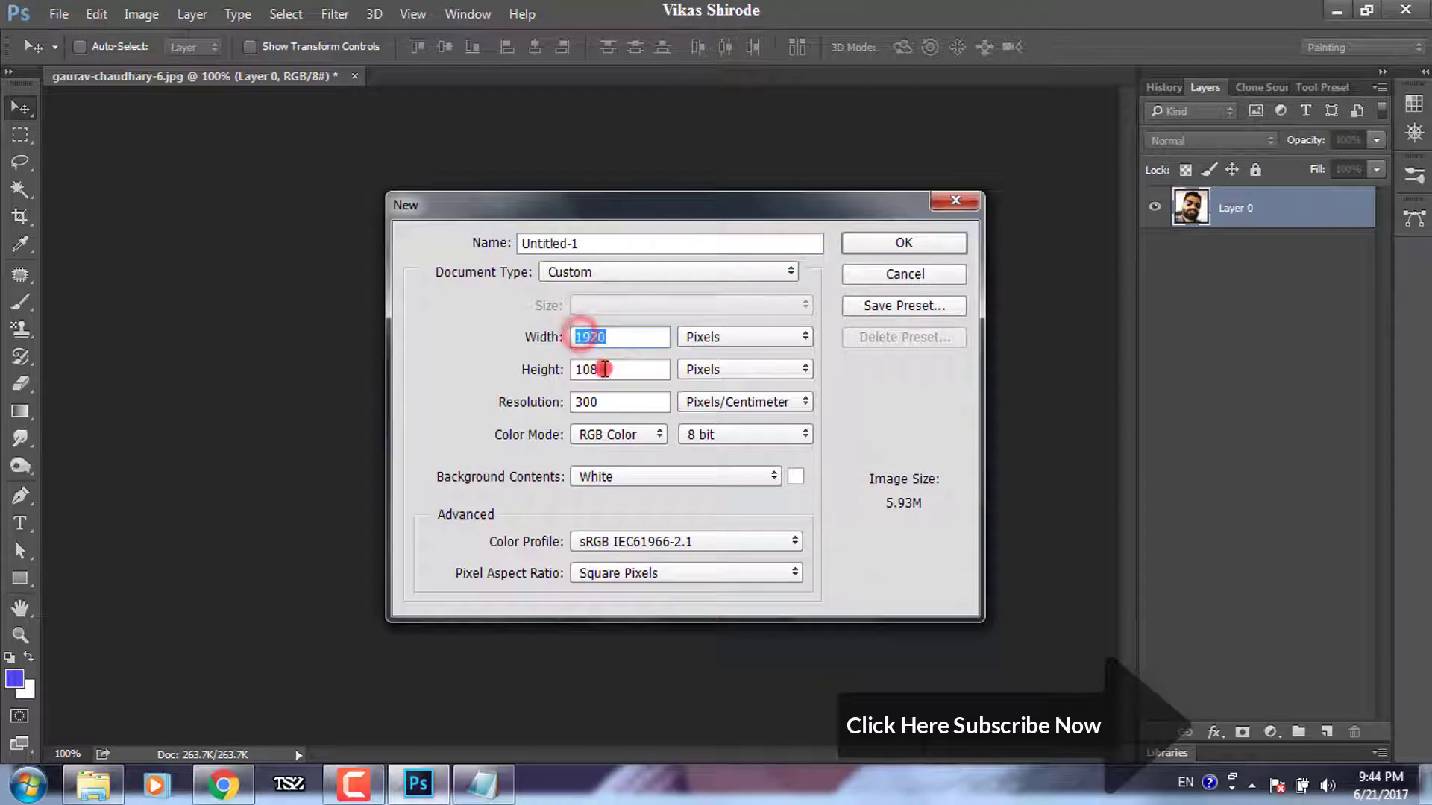
double_click(604, 369)
left_click_drag(617, 404, 522, 401)
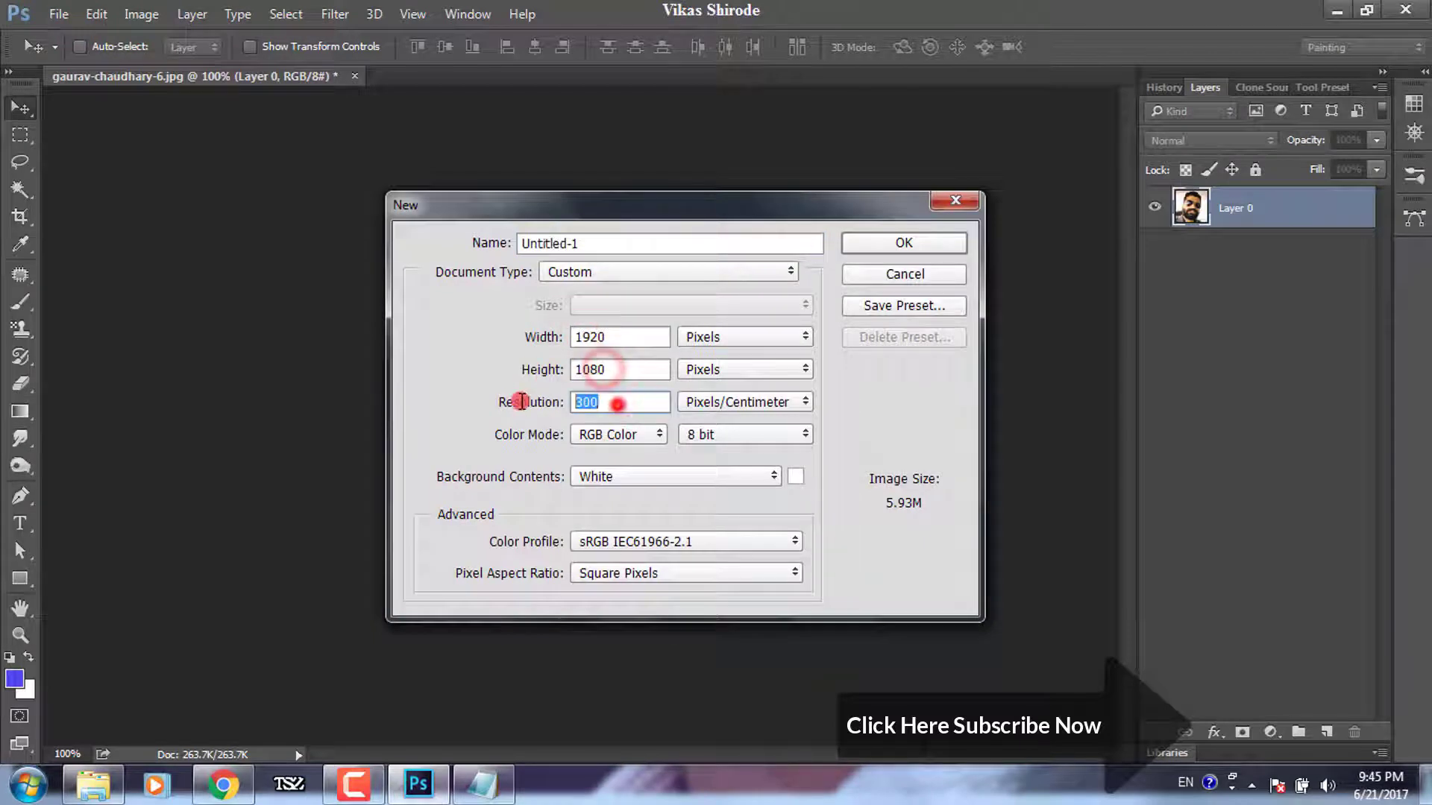
left_click(886, 246)
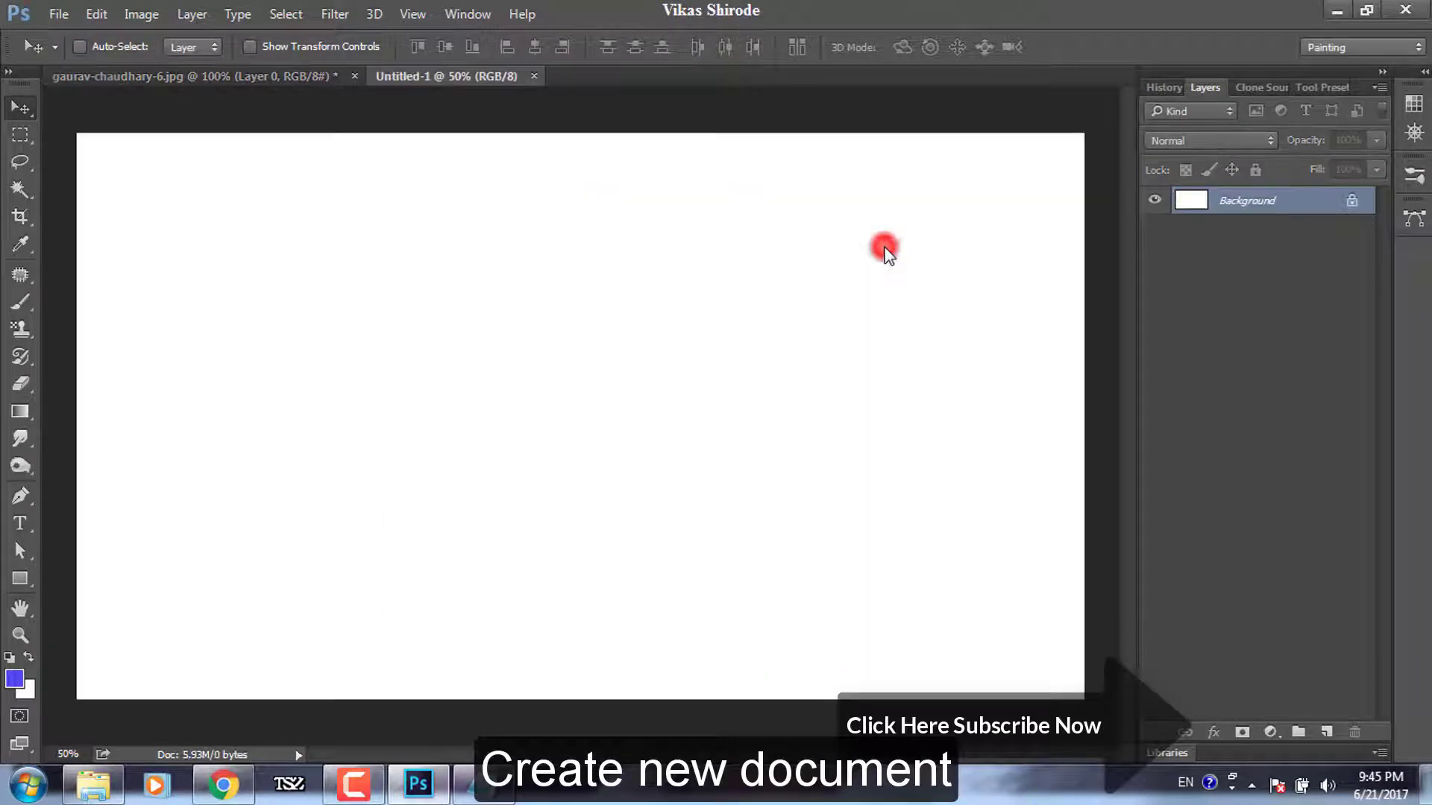
left_click(286, 76)
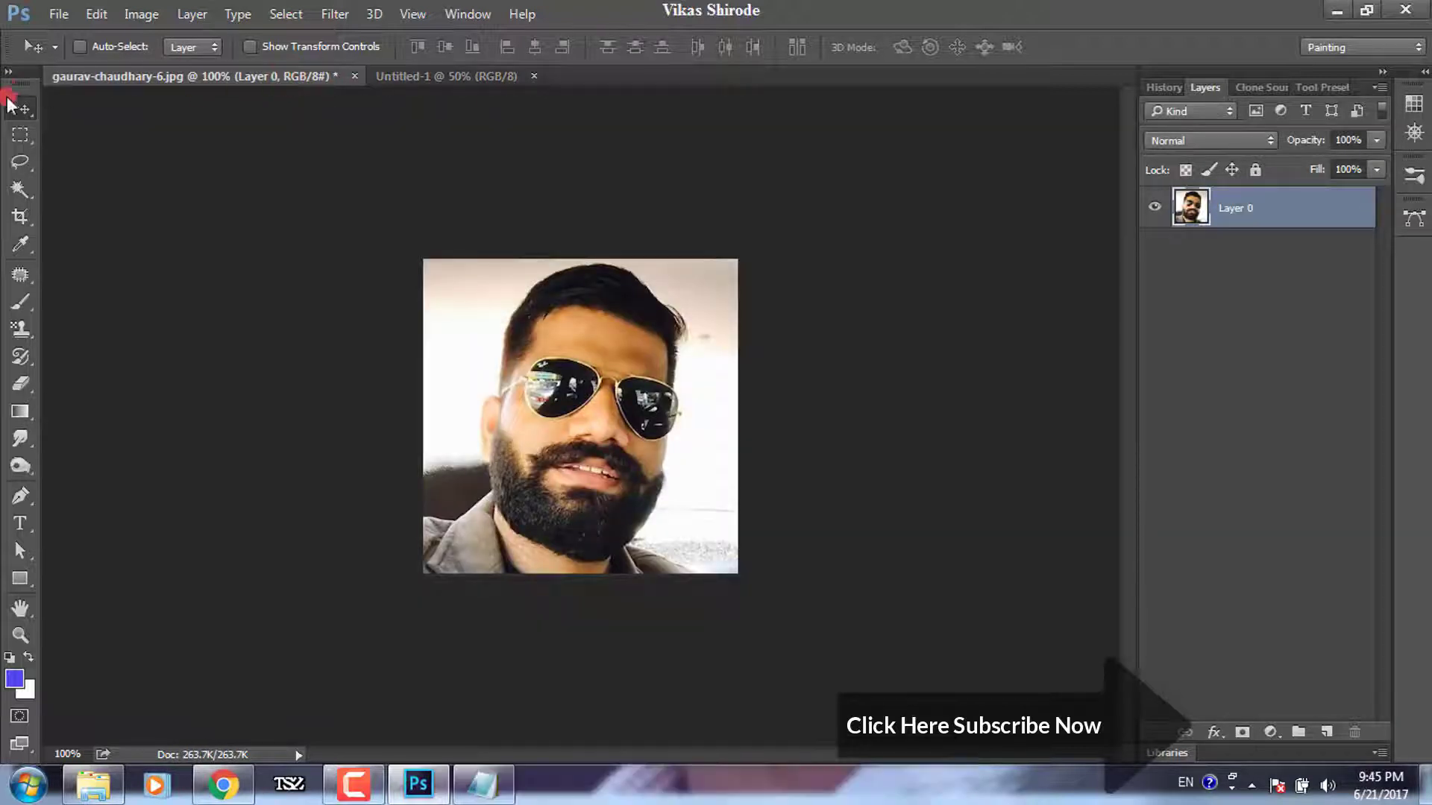
- Copy the portrait into Untitled-1 and enlarge it to about 194 percent
mouse_move(589, 469)
left_mouse_down()
mouse_move(595, 396)
mouse_move(548, 431)
left_mouse_up()
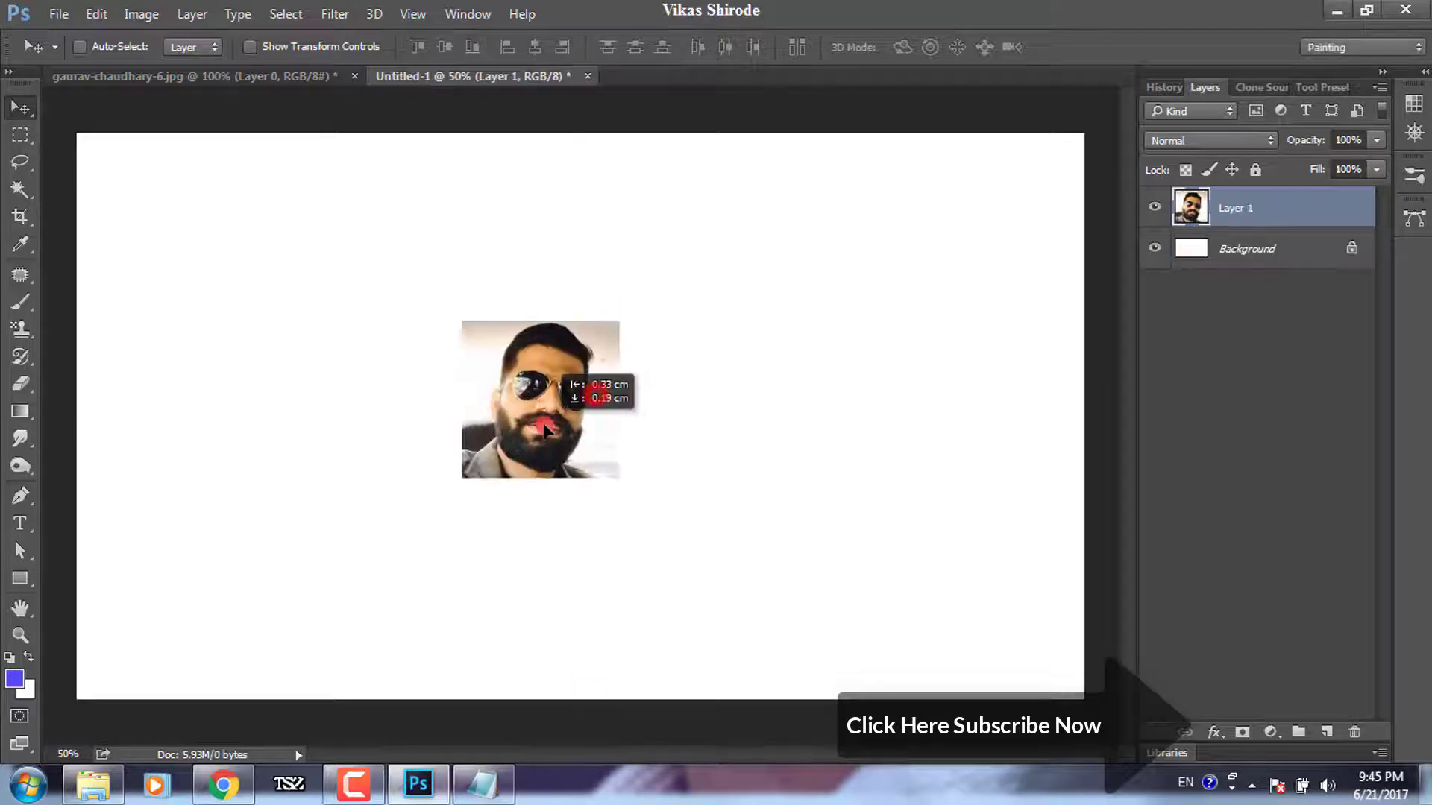
key("ctrl+t")
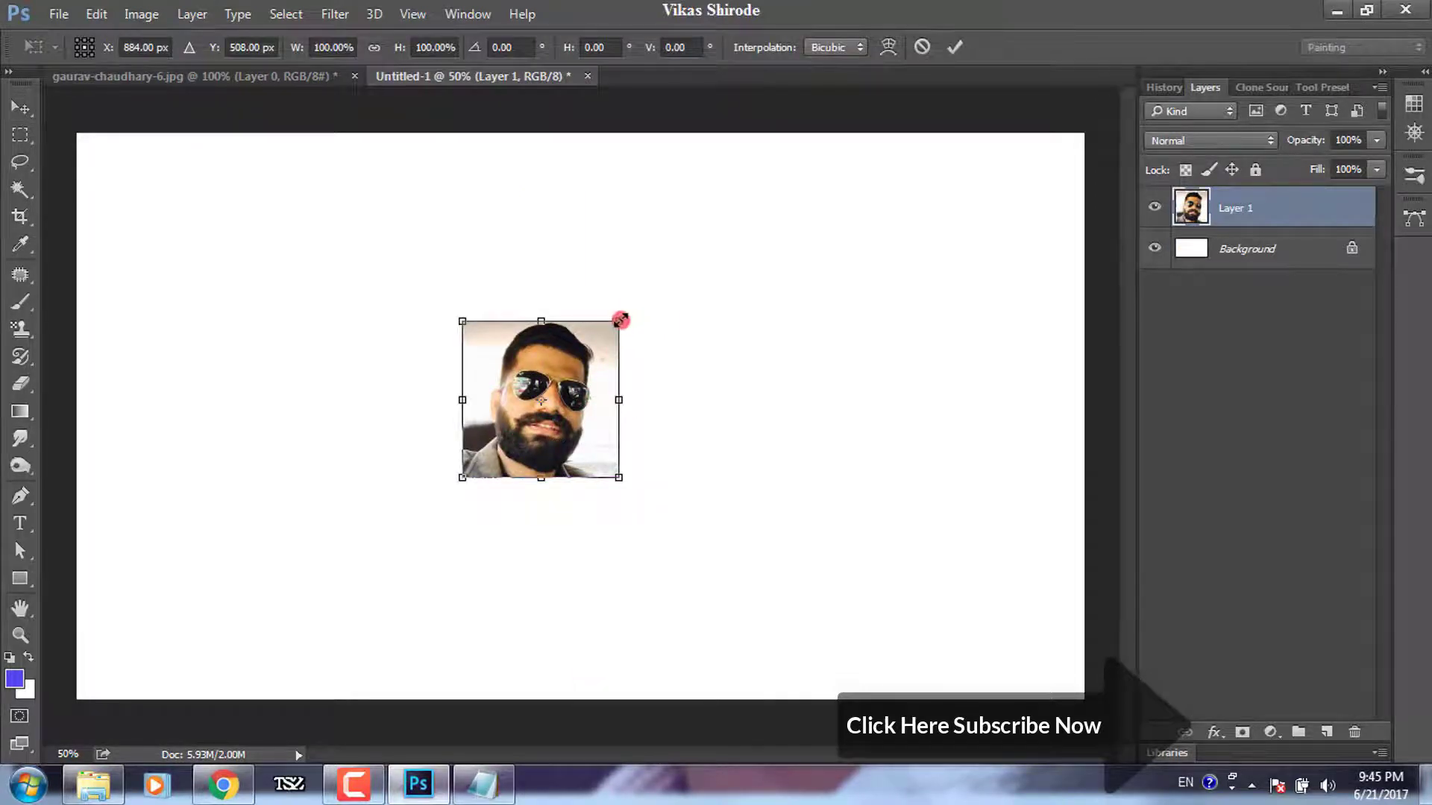
left_click_drag(621, 321, 764, 174)
left_click_drag(675, 376, 581, 565)
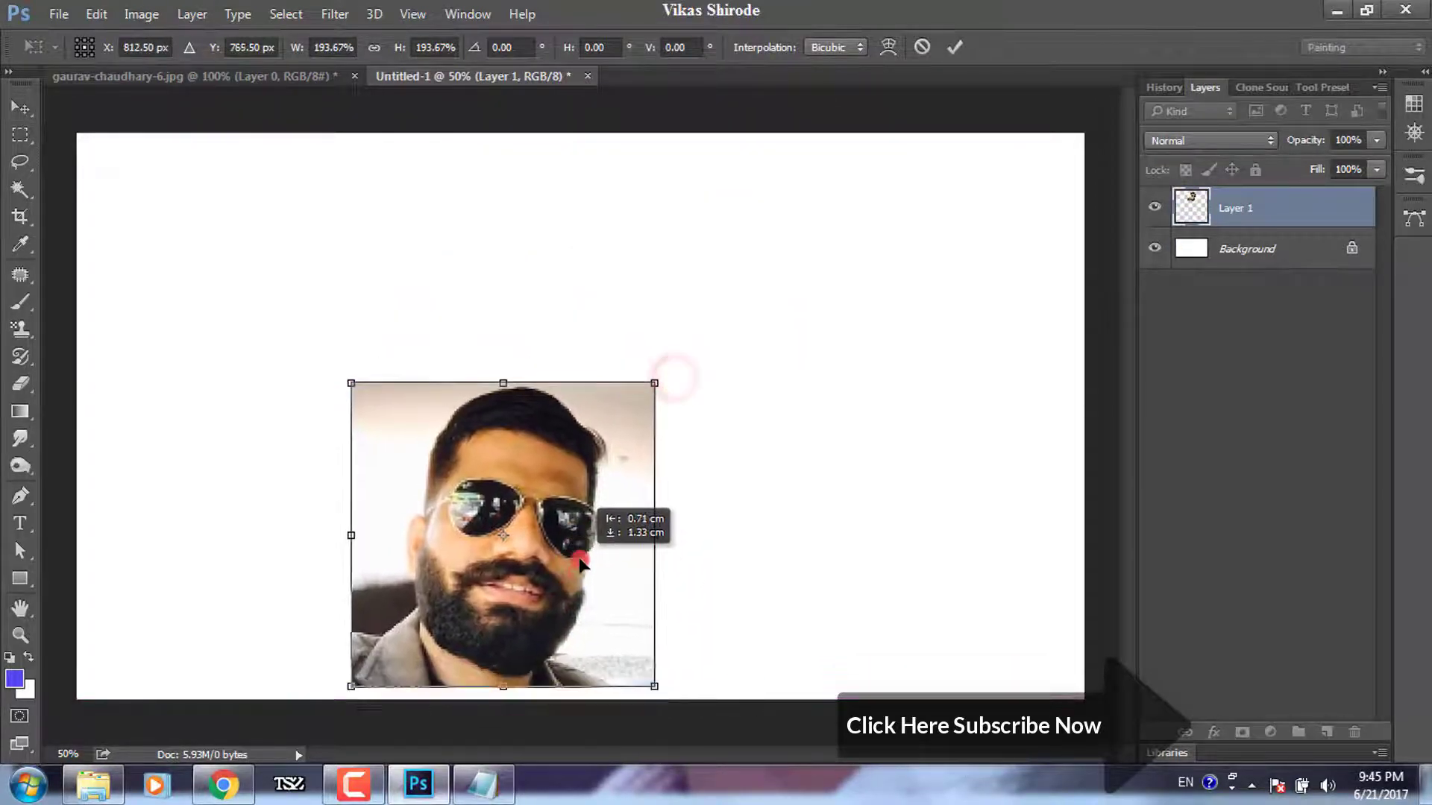
- Scale the portrait to the canvas height, centre it, and hide the white Background layer
left_click_drag(655, 383, 786, 147)
left_click_drag(775, 295, 778, 298)
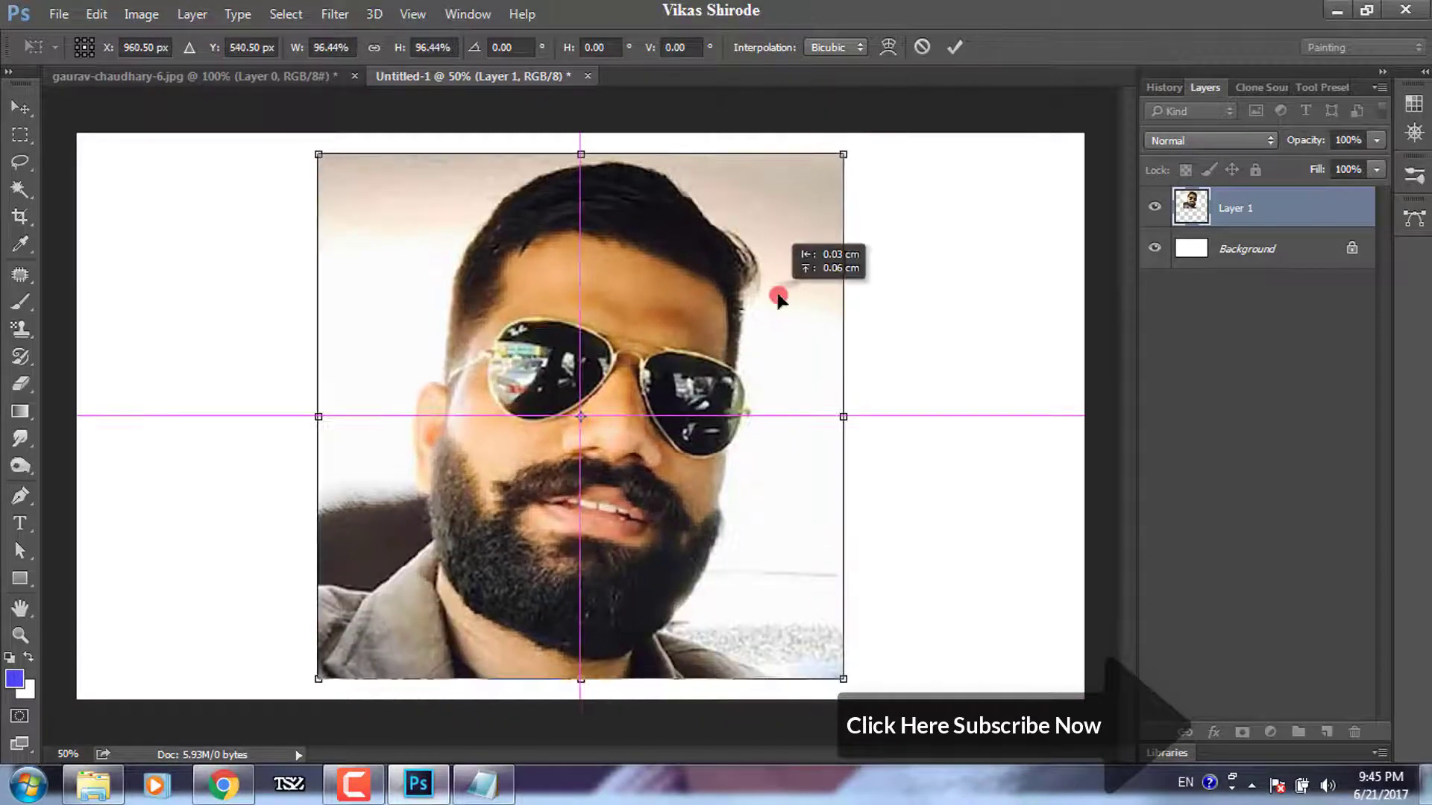
key("Return")
left_click(1155, 248)
- Quick-select the man, including his shoulder, cheek and ear edges
left_click(20, 188)
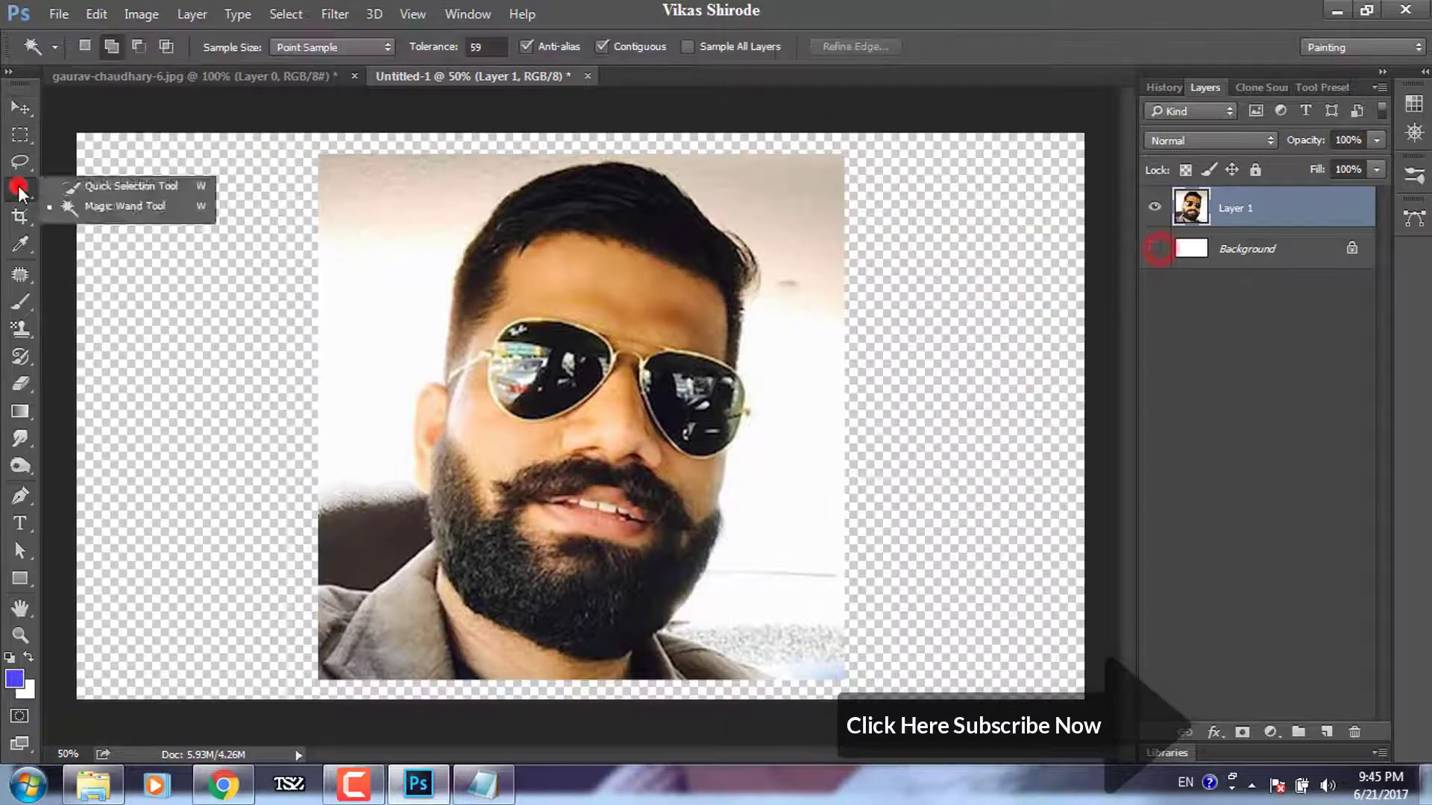
left_click(97, 189)
left_click_drag(745, 179, 769, 569)
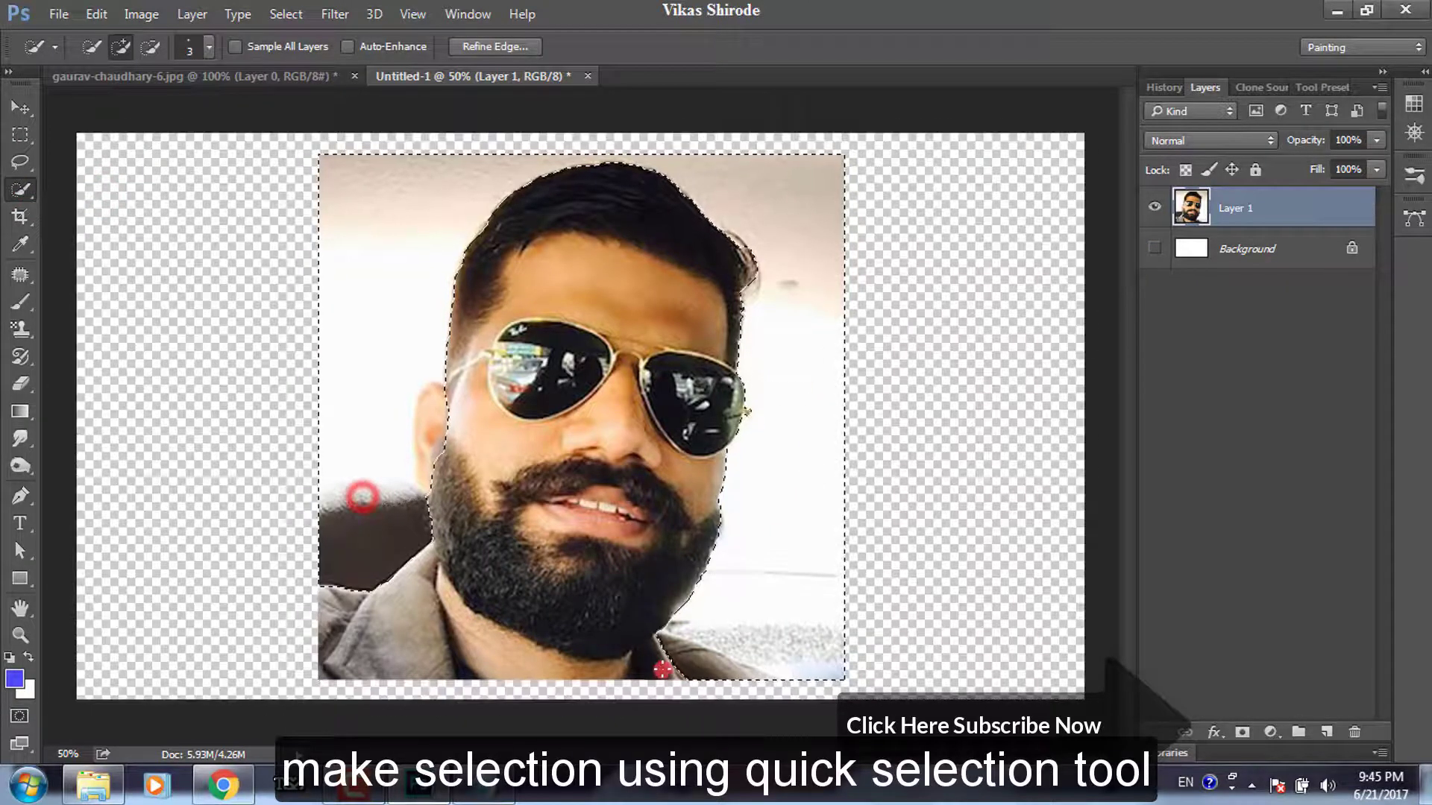
left_click_drag(361, 499, 679, 656)
mouse_move(457, 416)
left_mouse_down()
mouse_move(466, 434)
mouse_move(440, 409)
left_mouse_up()
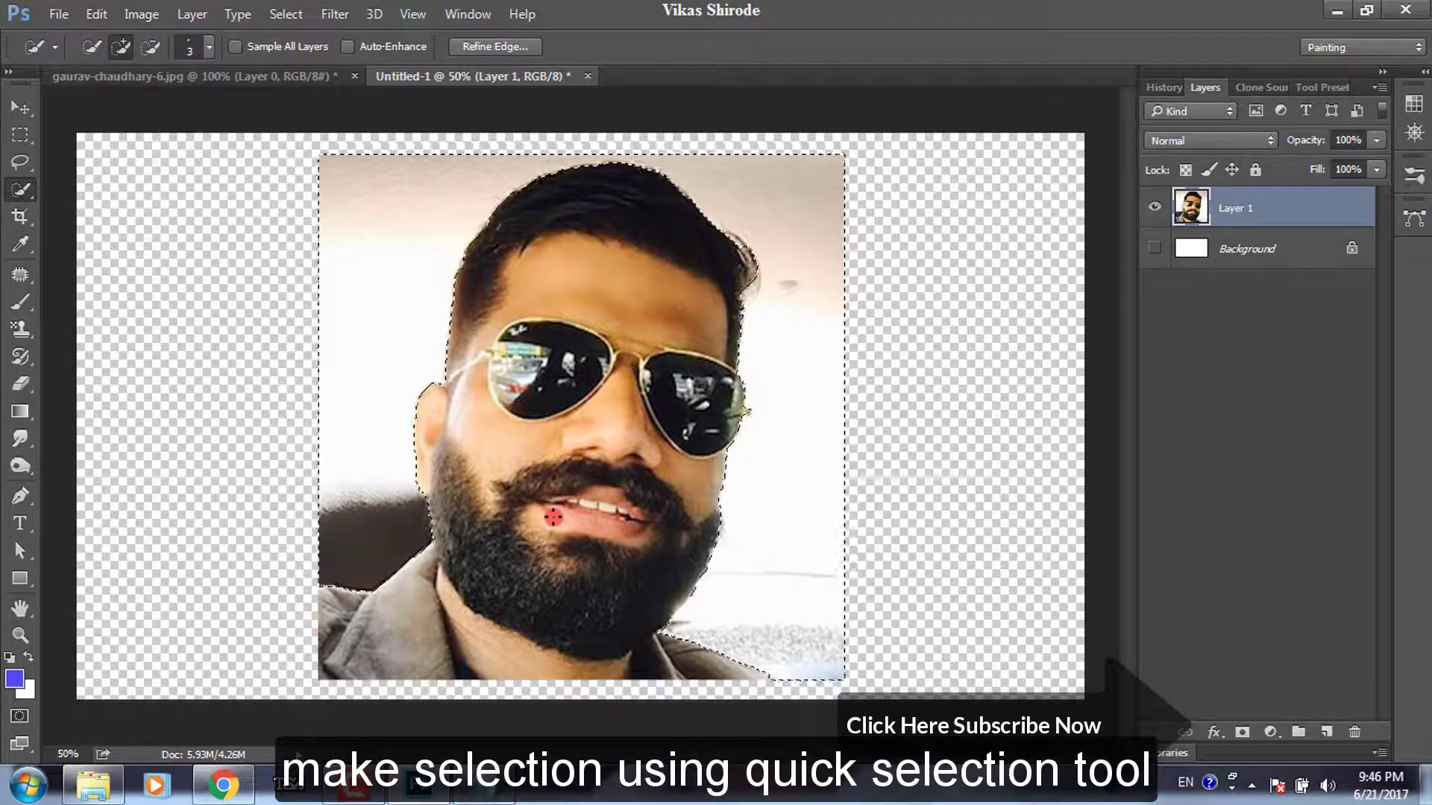
- Invert the selection, refine its edge, delete the backdrop and deselect
left_click(280, 19)
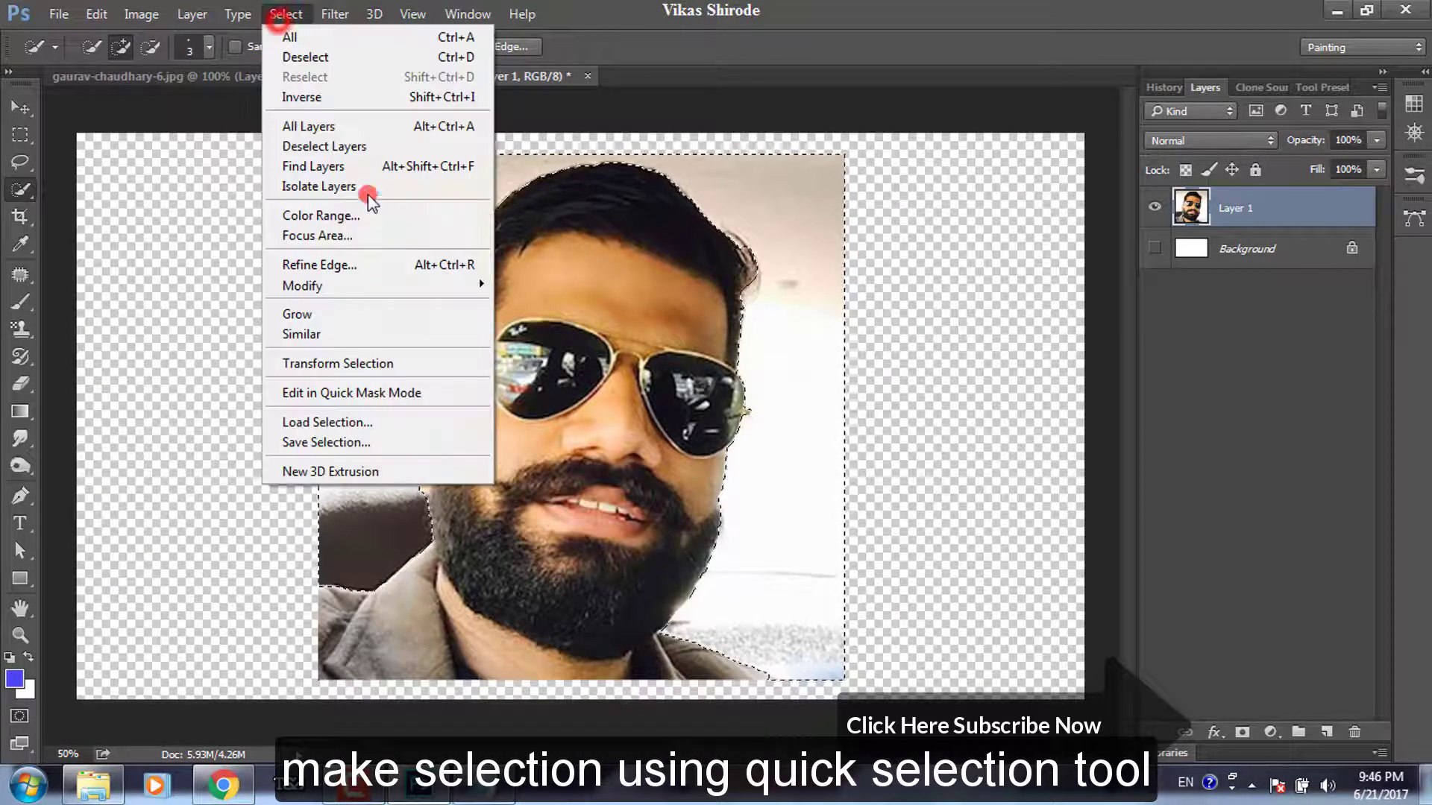
left_click(362, 97)
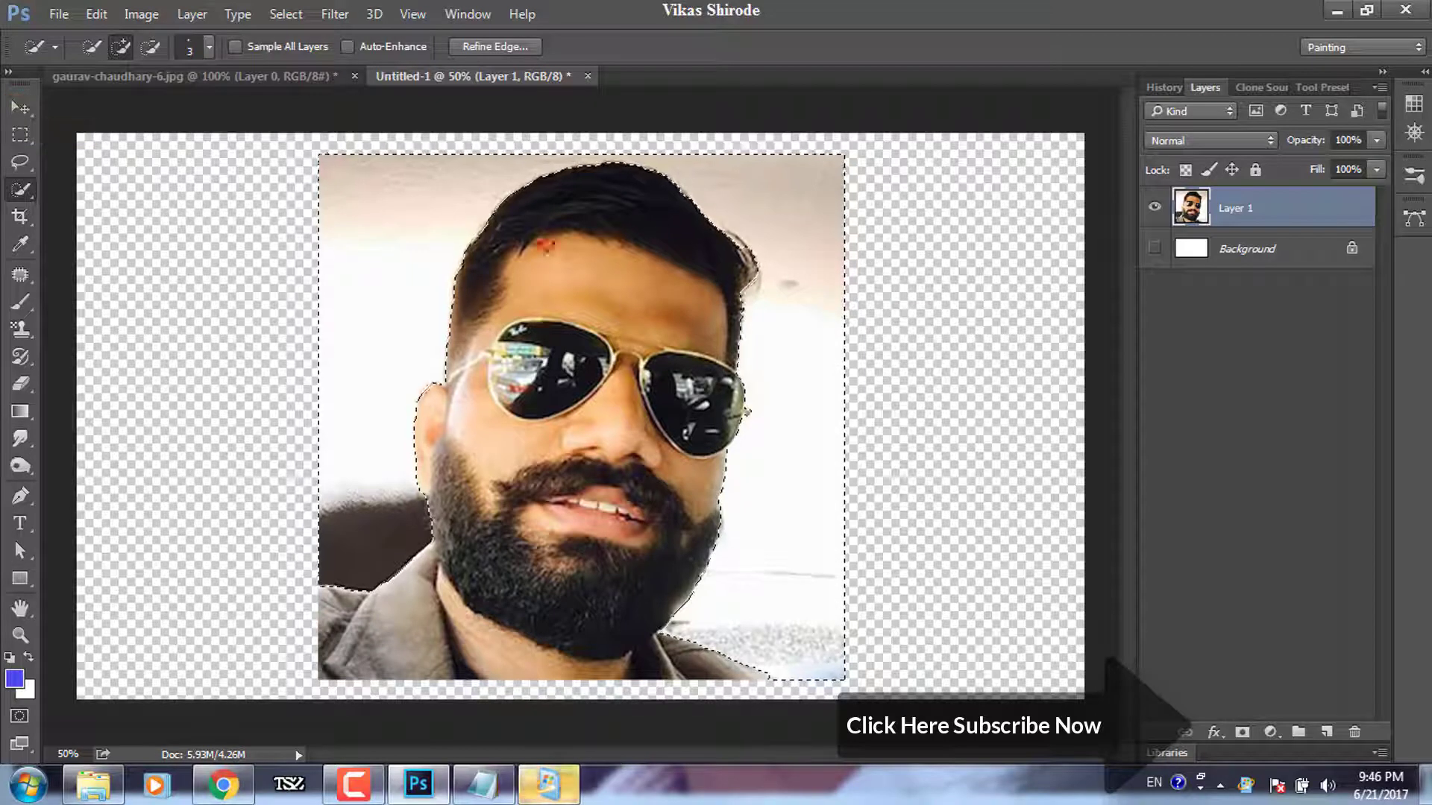
left_click(485, 46)
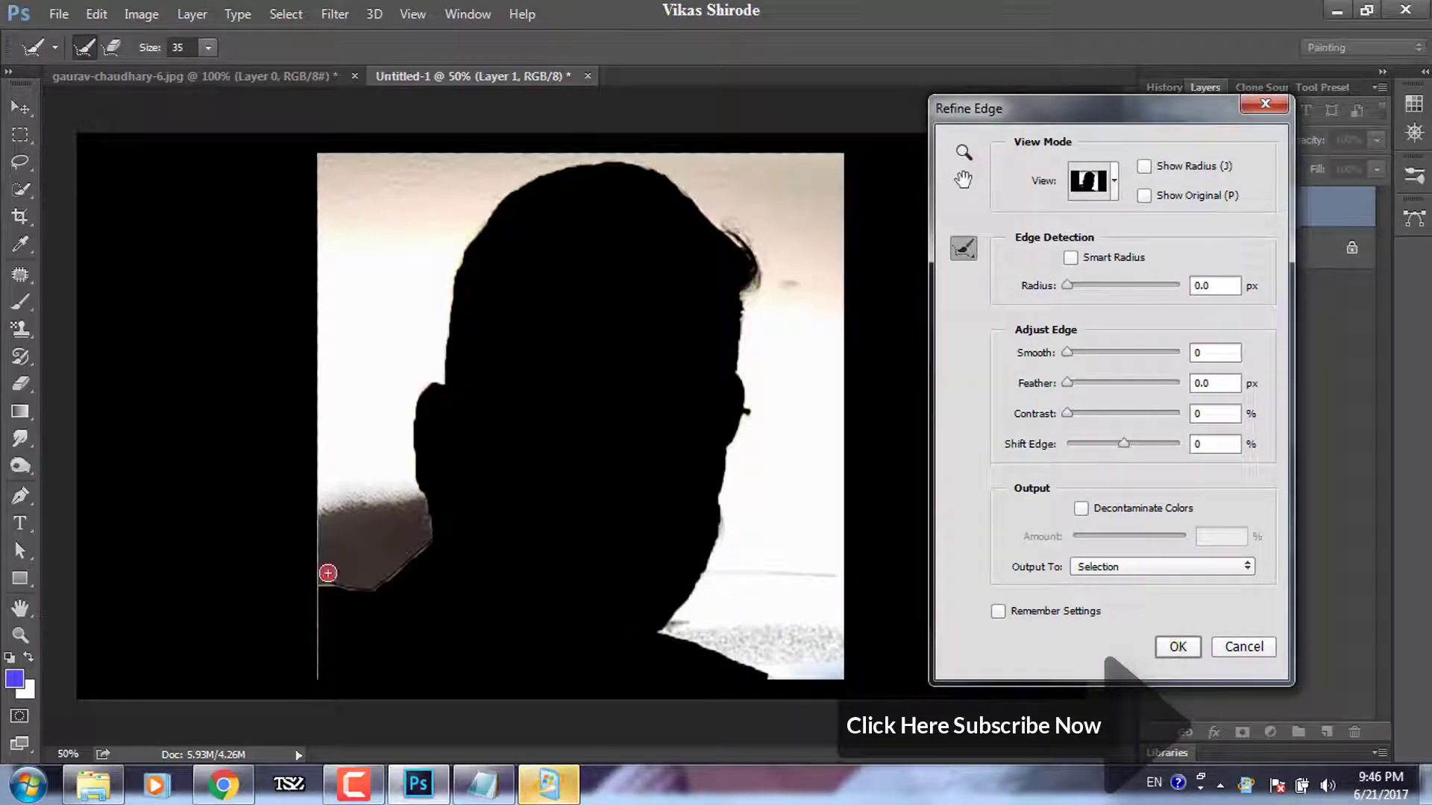
key("Return")
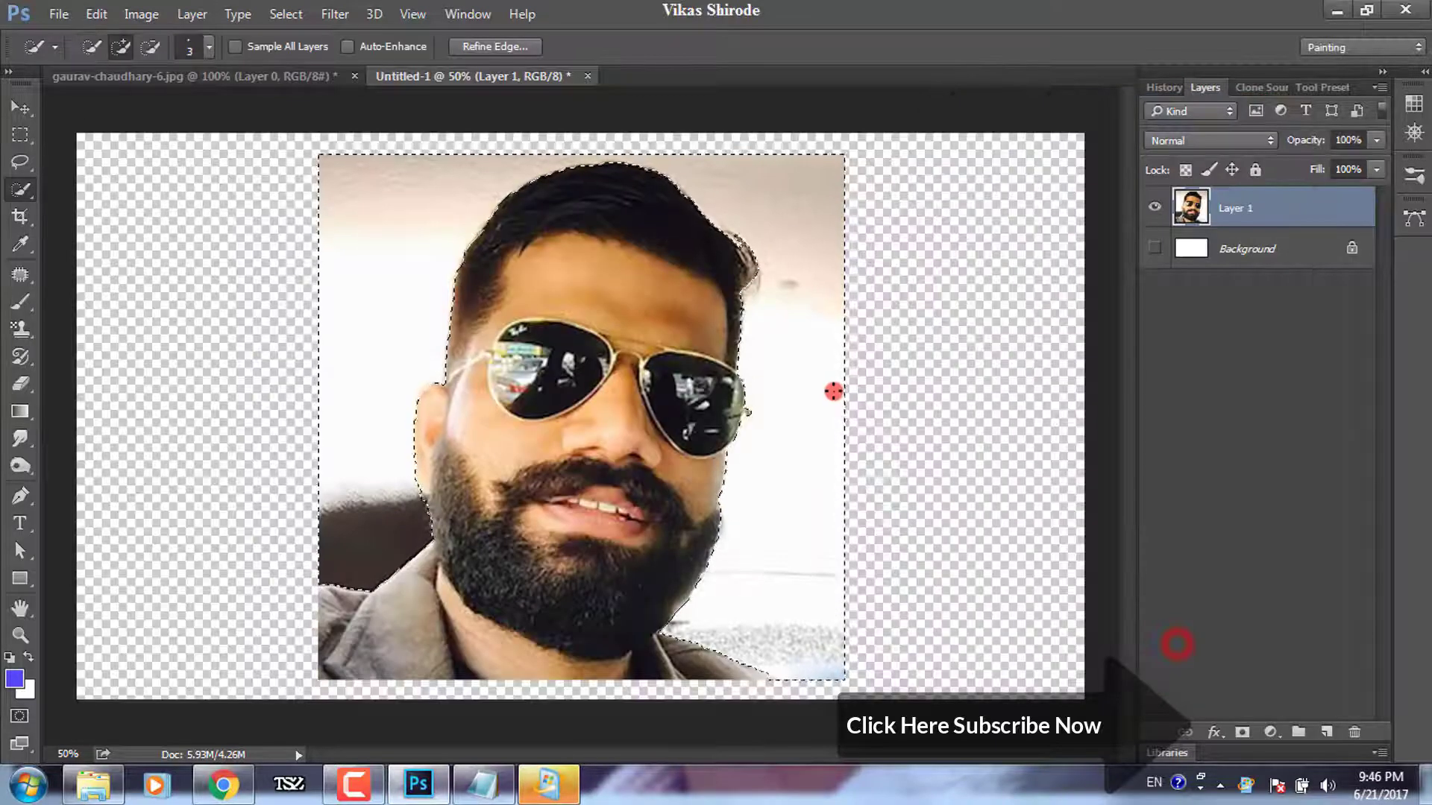
key("Delete")
key("ctrl+d")
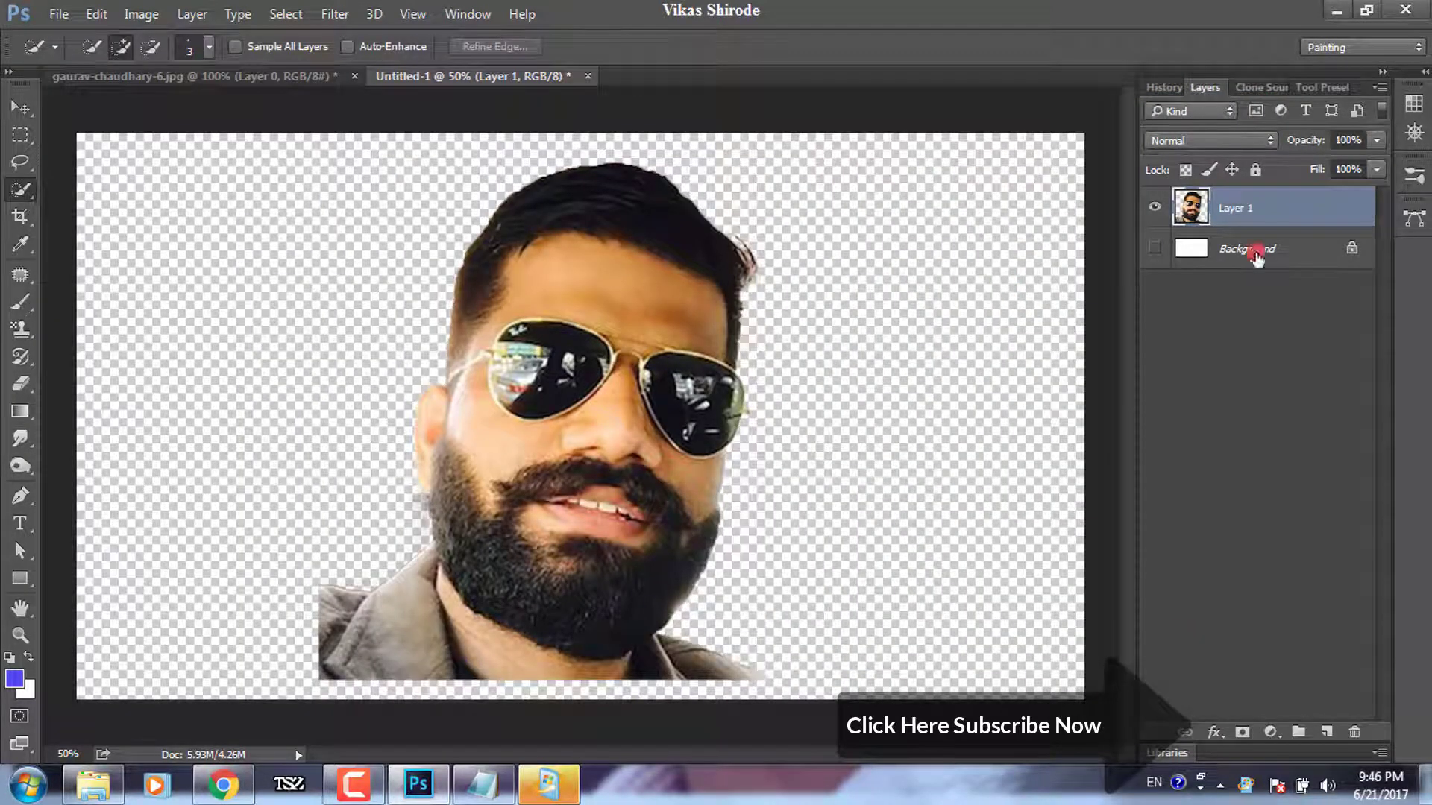
- Show the white Background layer again, zoom to 100 percent, and select it
left_click(1155, 248)
left_click(11, 111)
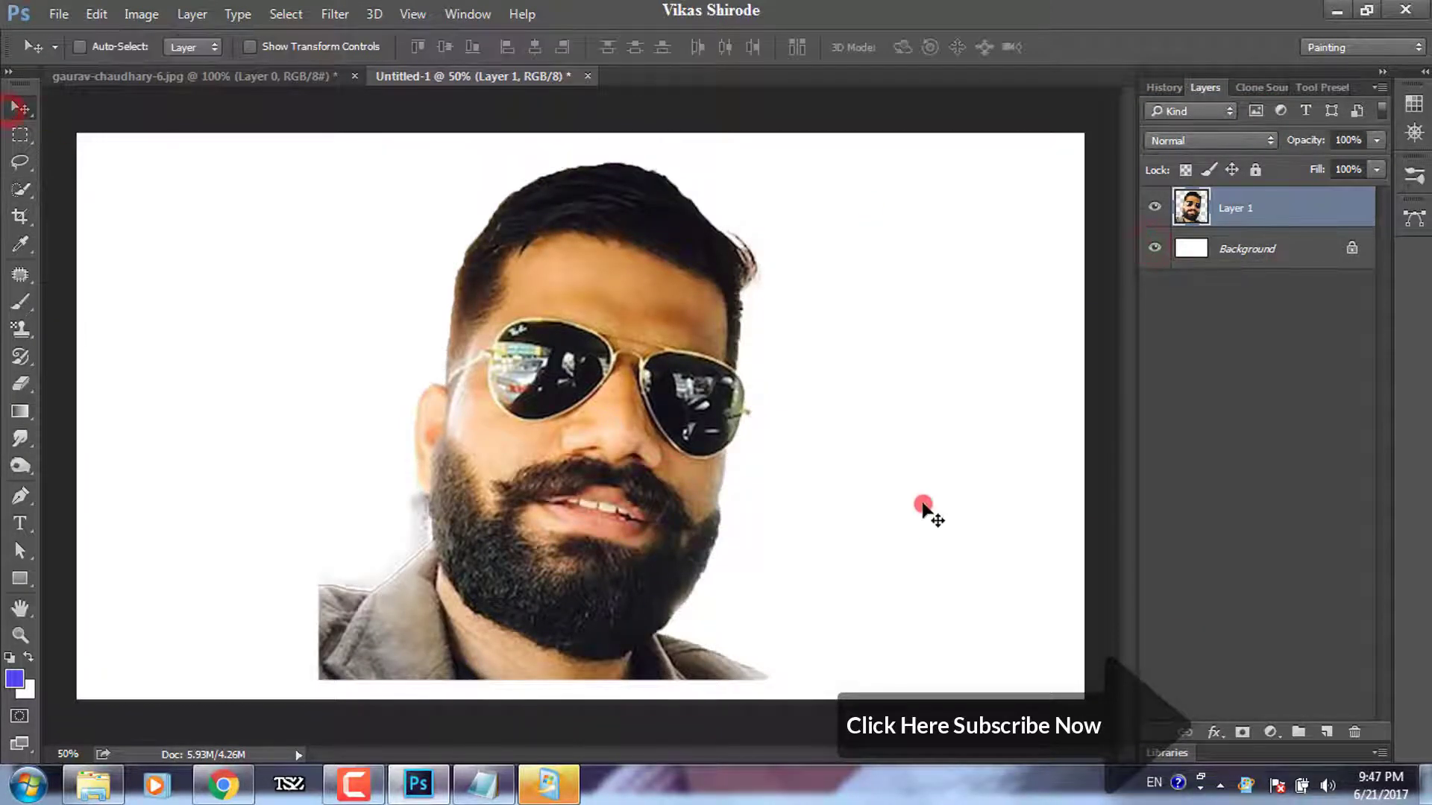
key("ctrl+plus")
key("ctrl+plus")
left_click(1262, 251)
left_click(59, 14)
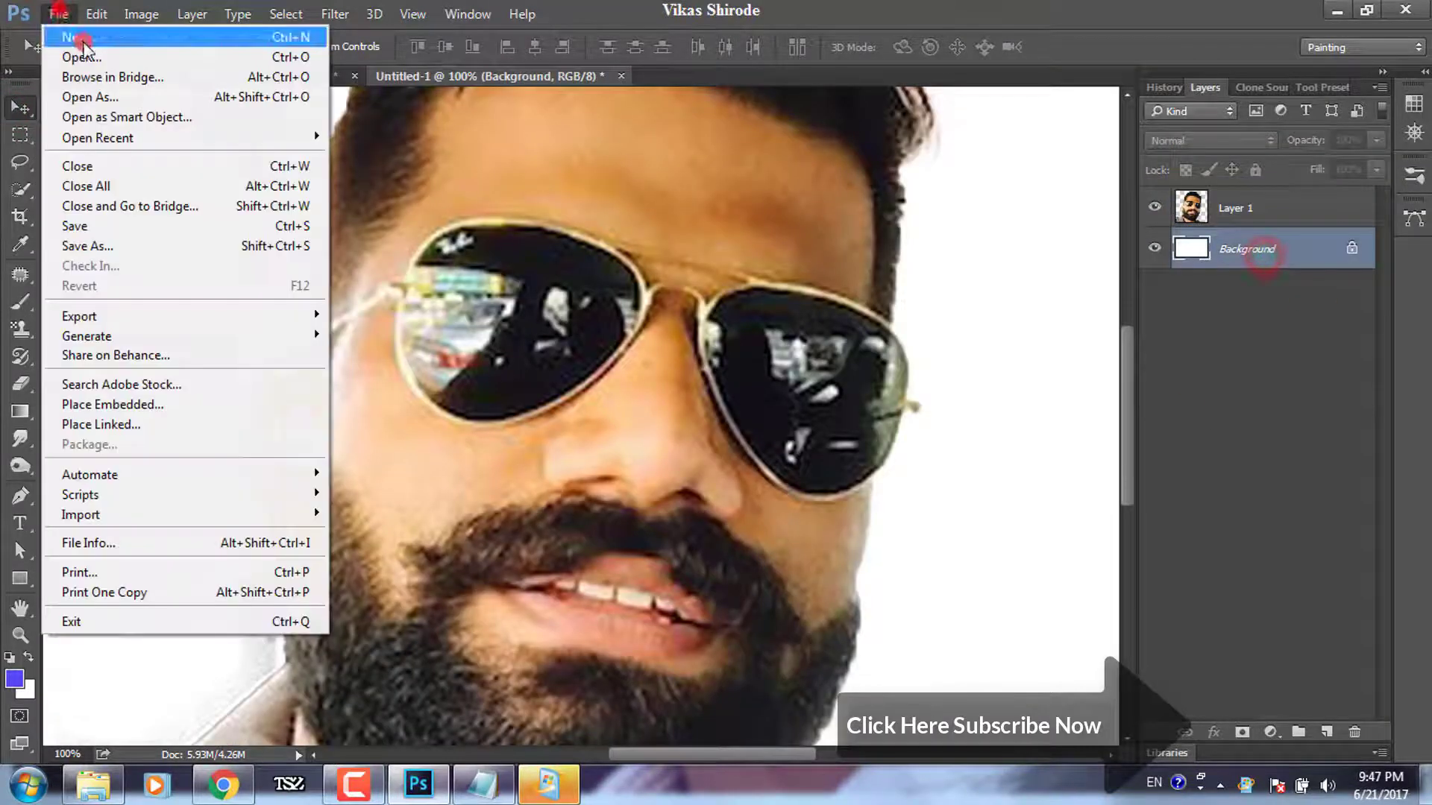
left_click(80, 57)
- Open the wall texture and copy it into Untitled-1 as Layer 2
left_click(243, 303)
left_click(538, 468)
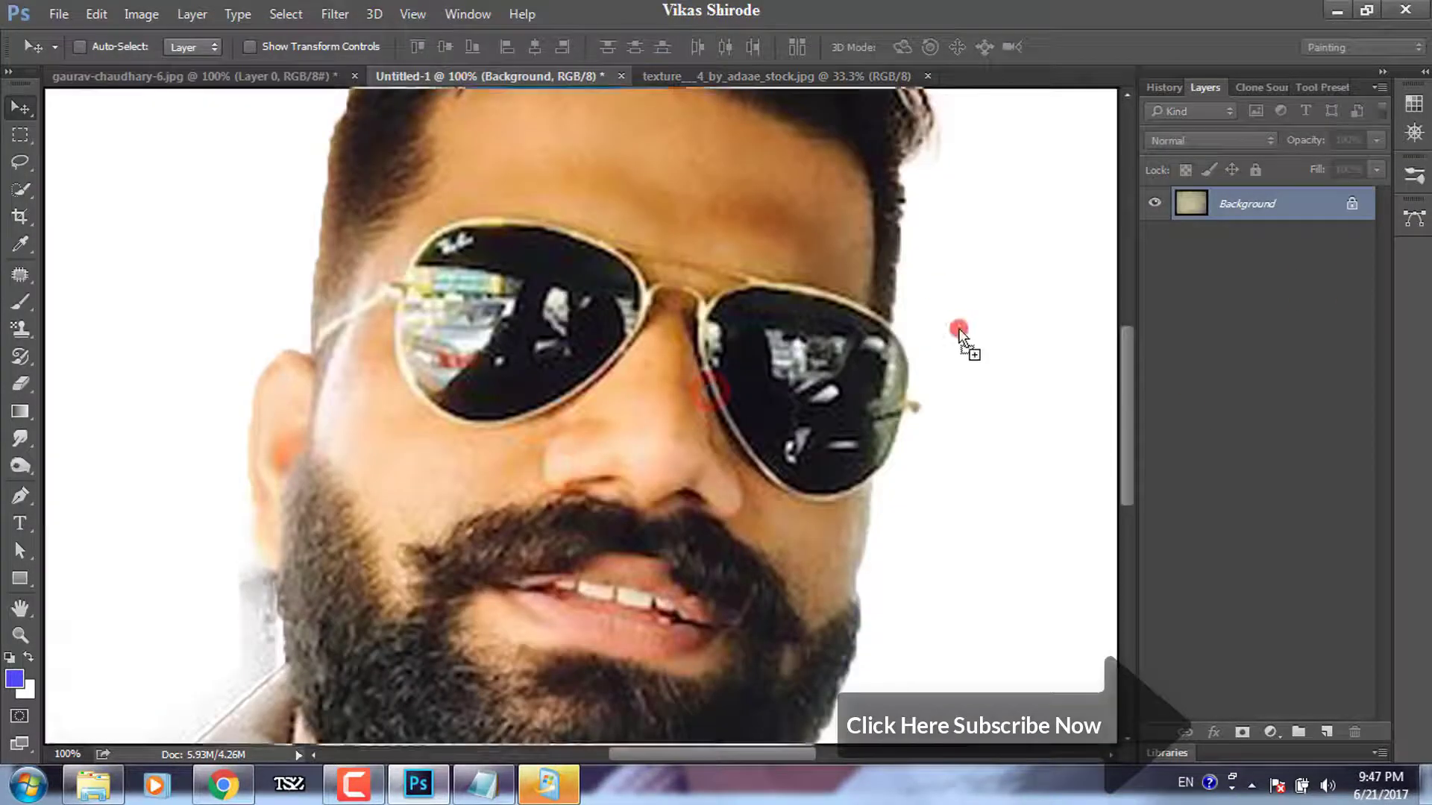
left_click_drag(464, 84, 959, 329)
key("ctrl+minus")
key("ctrl+minus")
key("ctrl+minus")
- Stretch the texture layer to the canvas's left and right edges
key("ctrl+t")
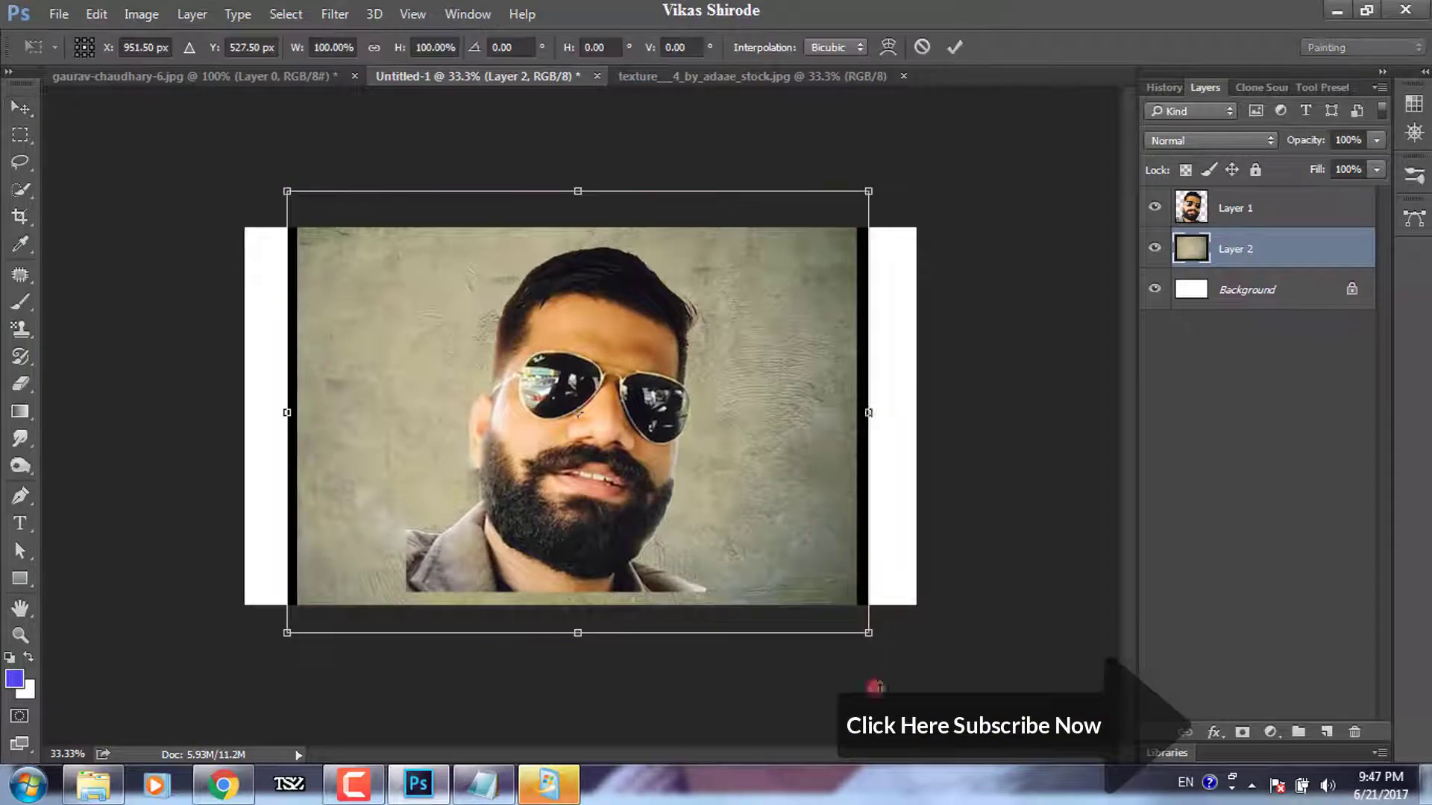
left_click_drag(869, 413, 918, 412)
left_click_drag(288, 412, 244, 412)
key("Return")
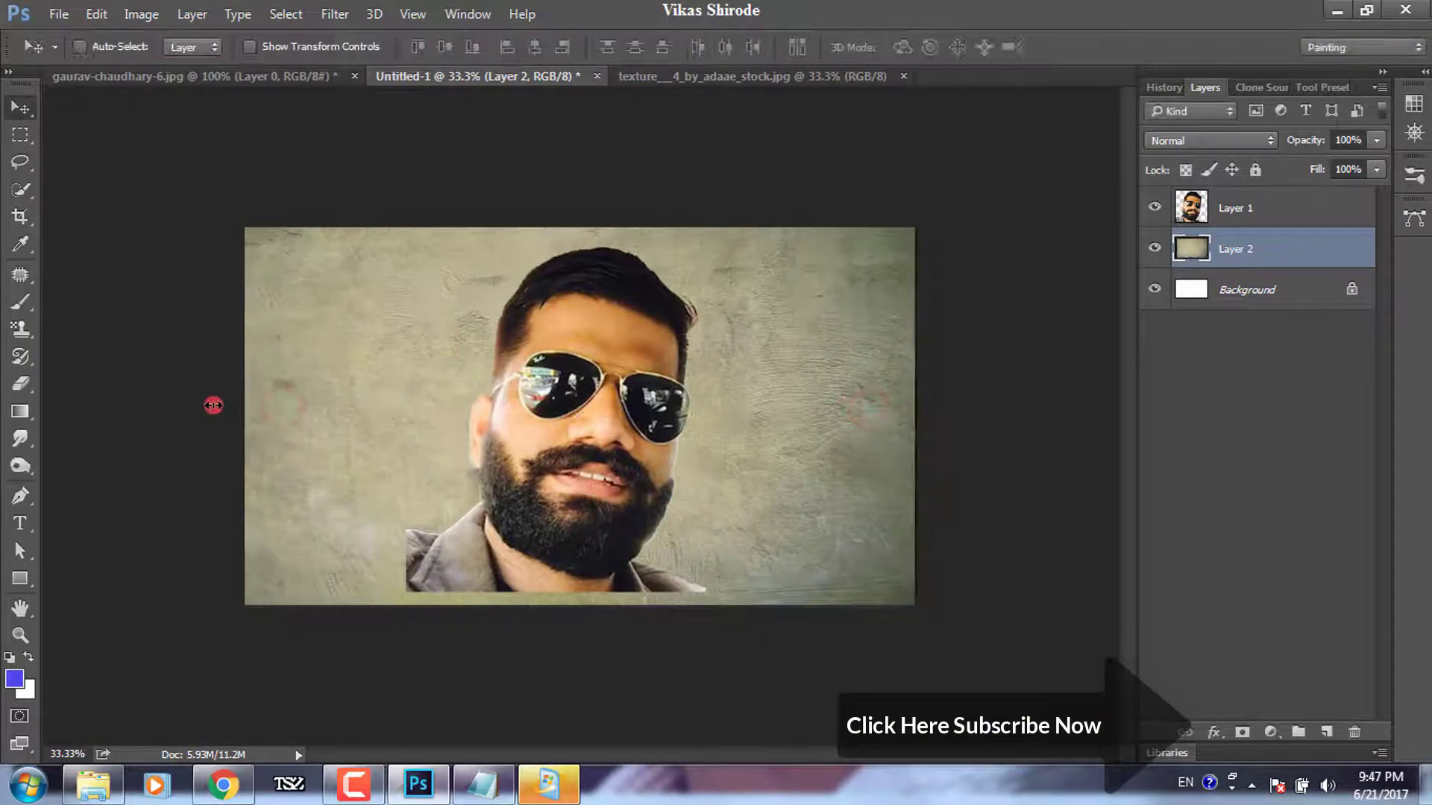
key("ctrl+plus")
- Select the man's Layer 1 and nudge it slightly up and right
left_click(584, 411, "ctrl")
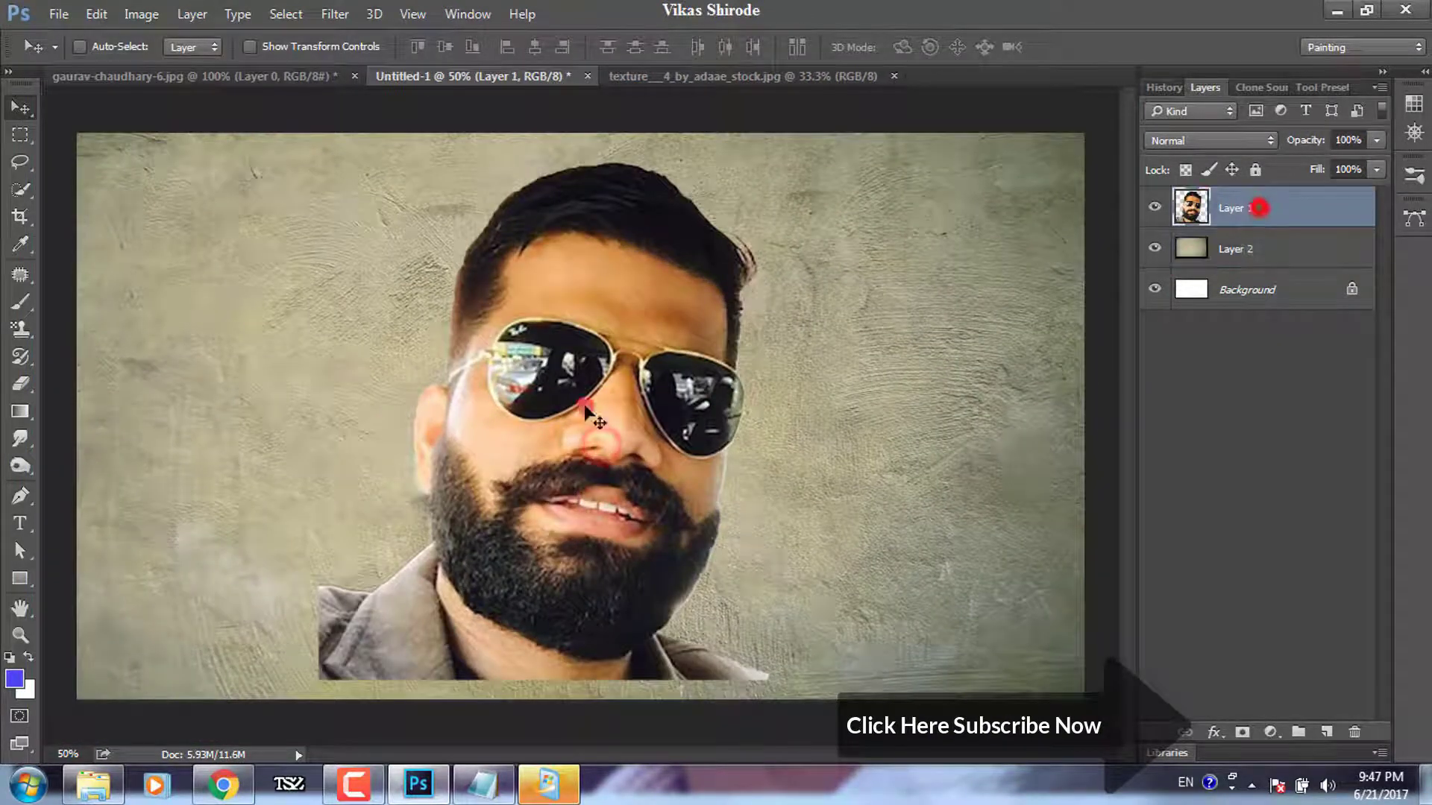
left_click_drag(586, 411, 595, 401)
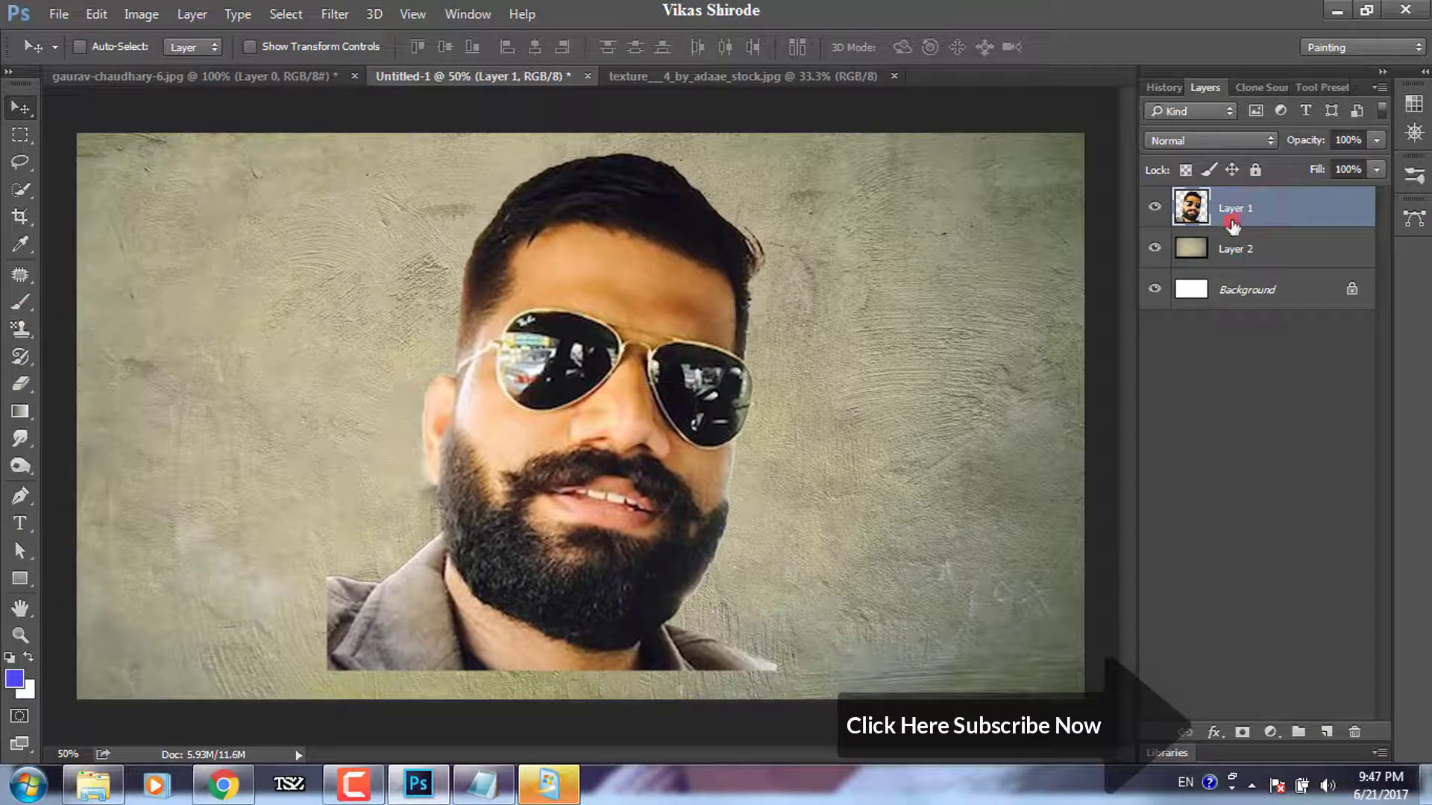
left_click(20, 386)
left_click(114, 384)
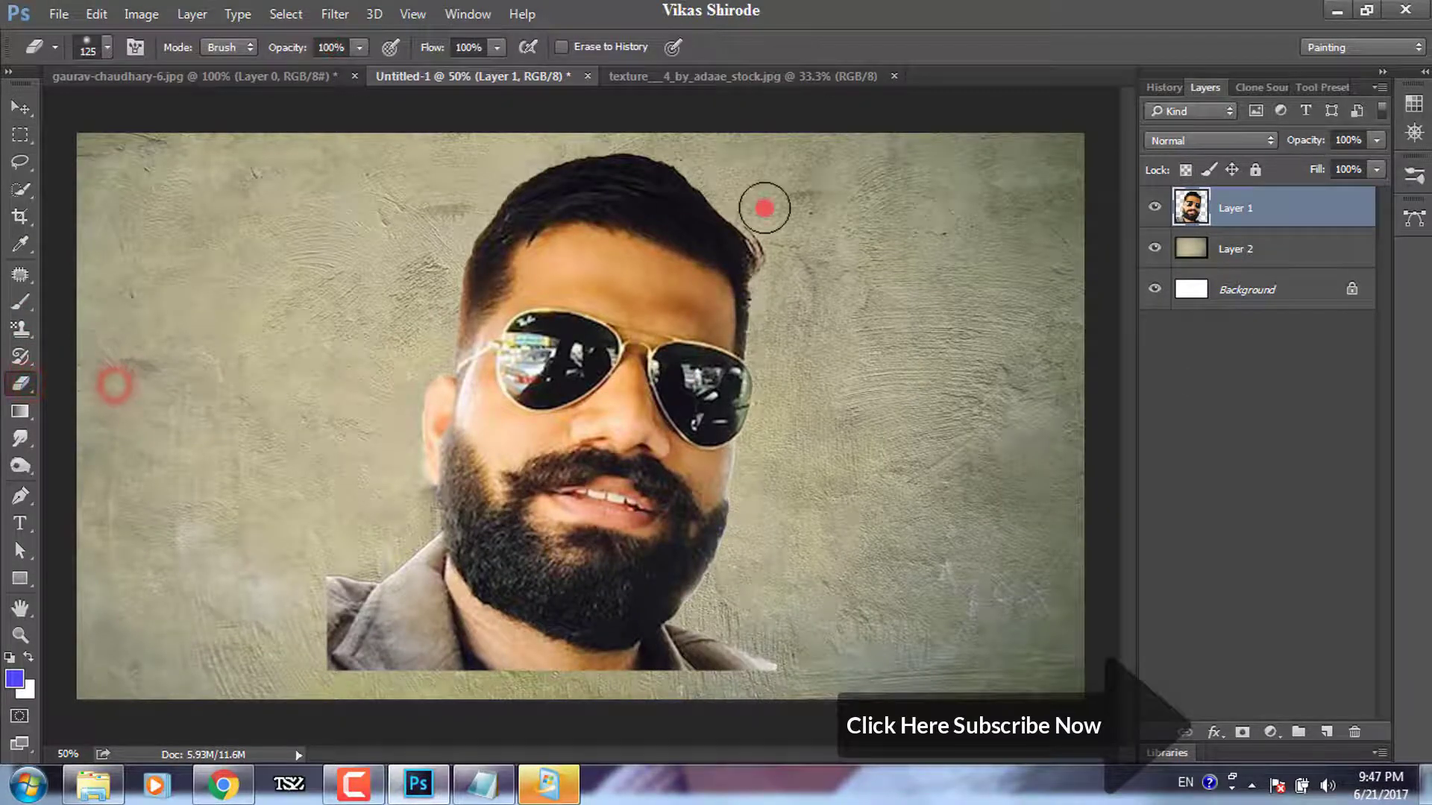
- Zoom in on the face and set the Eraser to a 15 px brush
key("ctrl+plus")
left_click(104, 47)
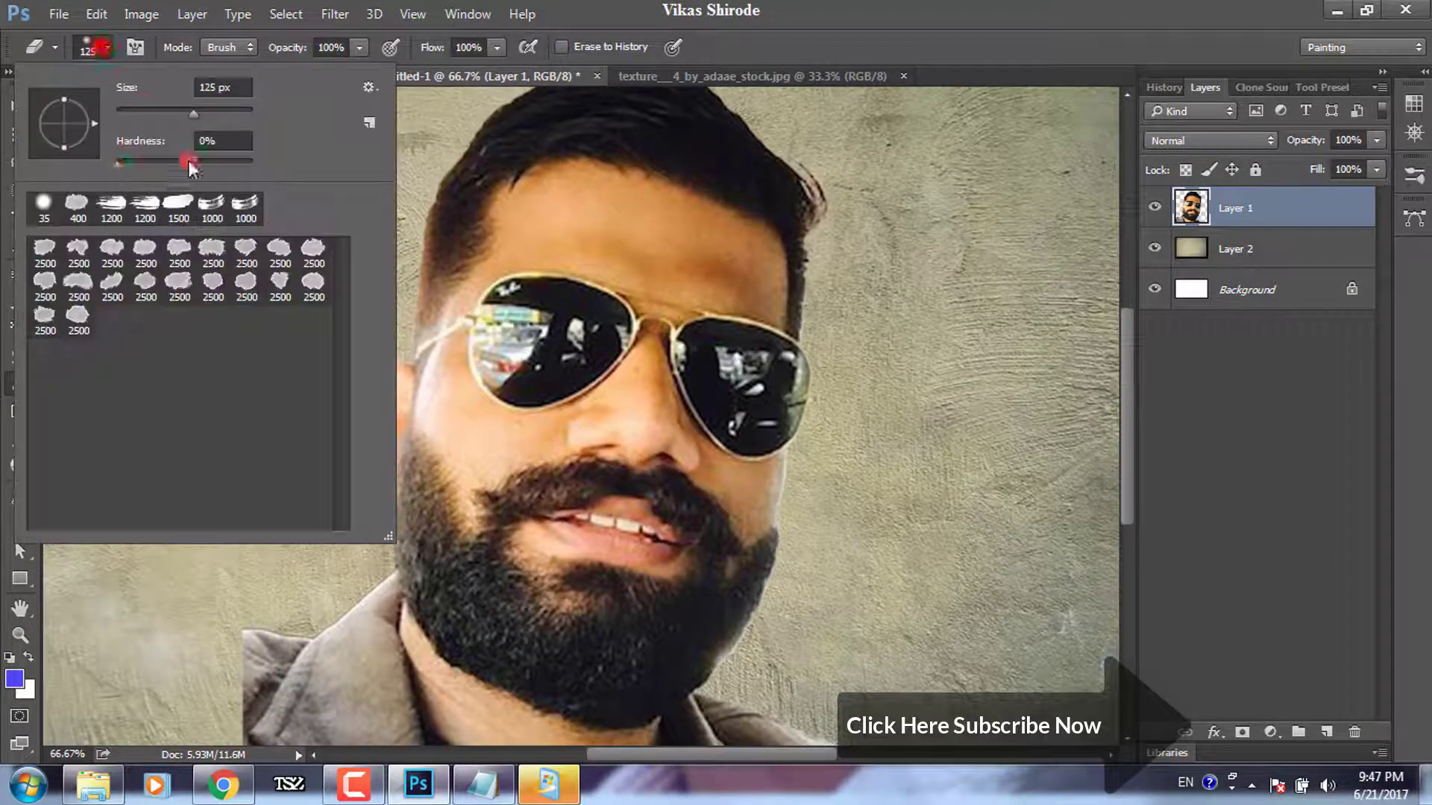
double_click(45, 205)
left_click(108, 47)
left_click(803, 493)
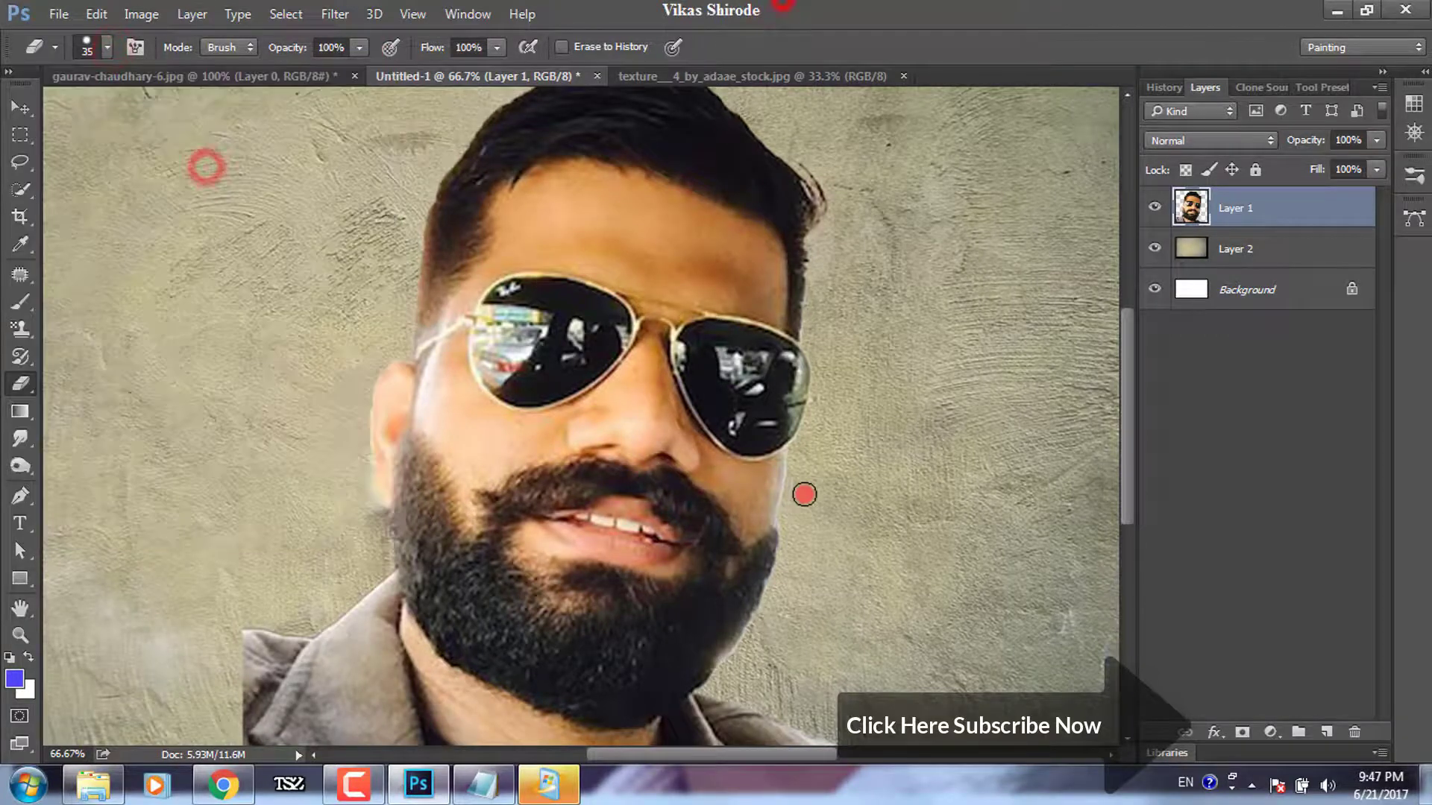
scroll(802, 492, "up", 2)
scroll(987, 528, "up", 2)
key("bracketleft")
key("bracketleft")
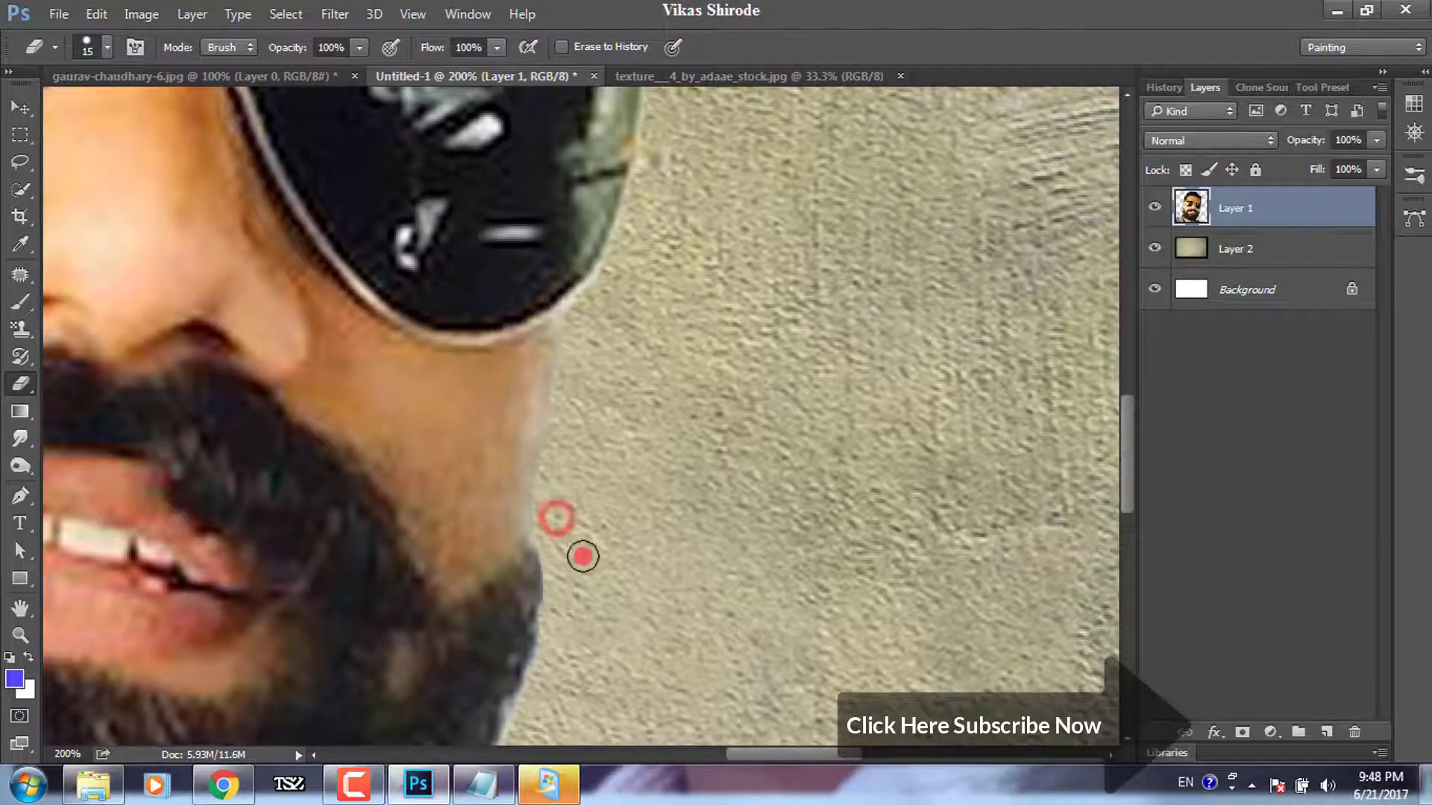
- Erase leftover fringe along the beard edge and the sleeve
scroll(611, 515, "down", 3)
left_click_drag(558, 513, 528, 597)
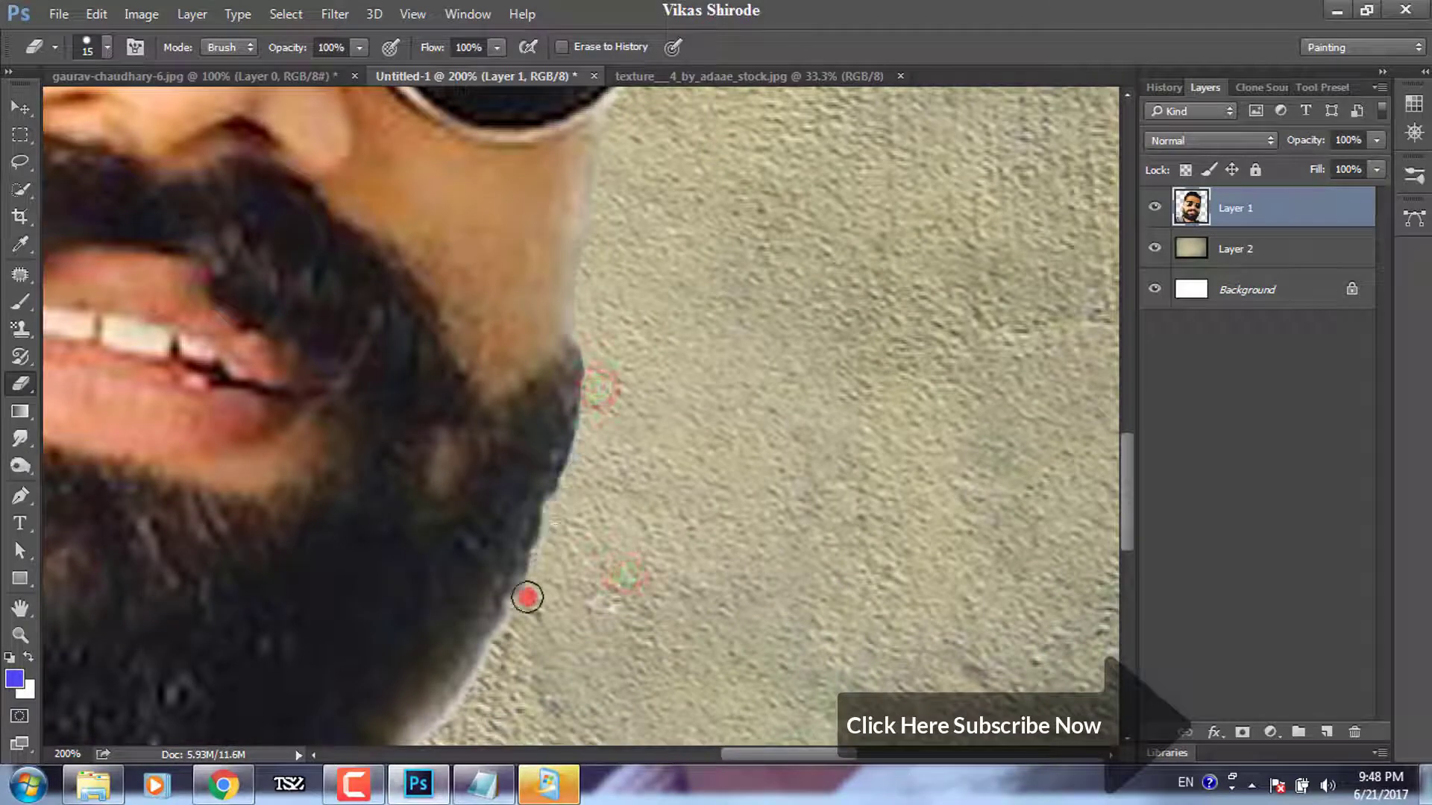
scroll(596, 473, "down", 3)
left_click_drag(604, 367, 447, 611)
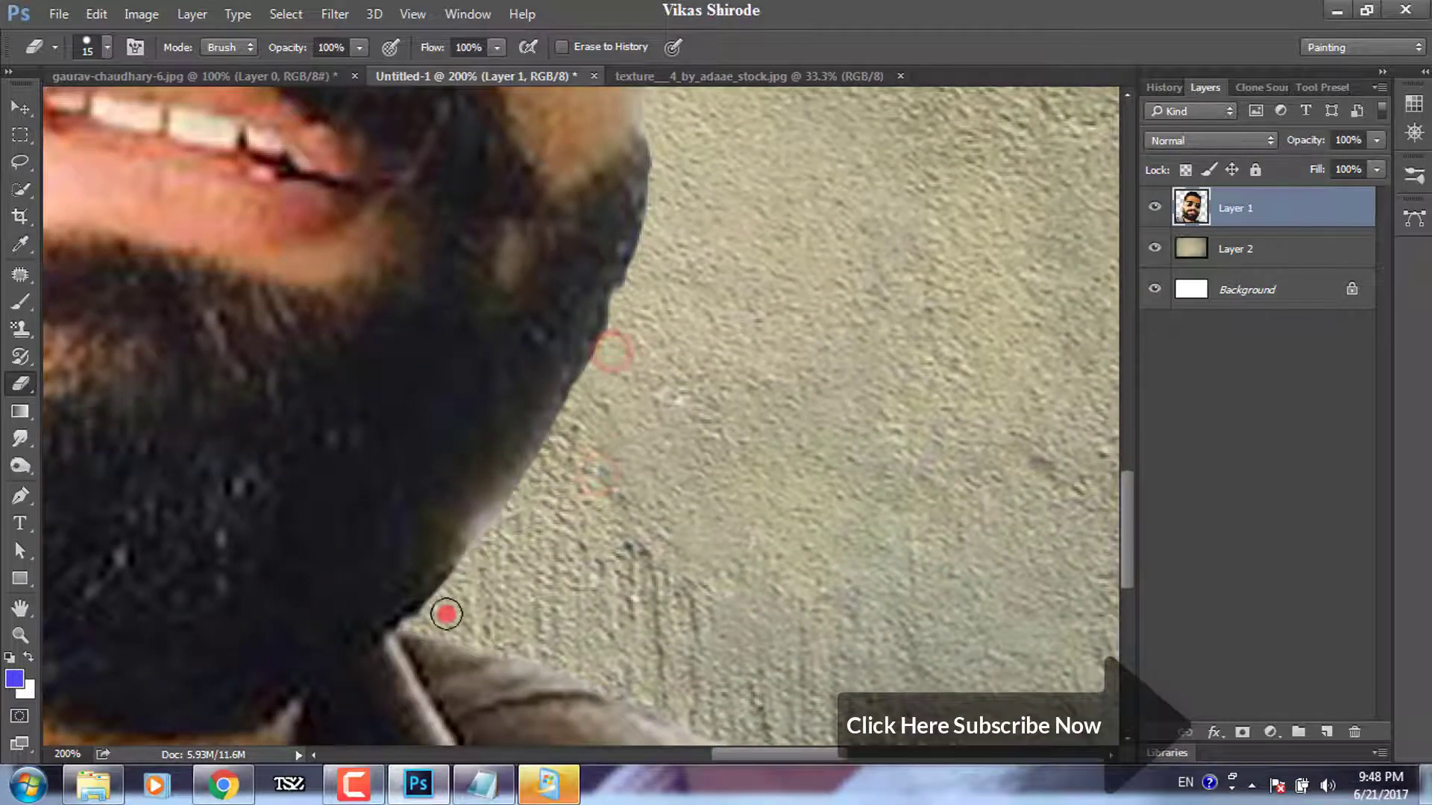
scroll(639, 380, "down", 2)
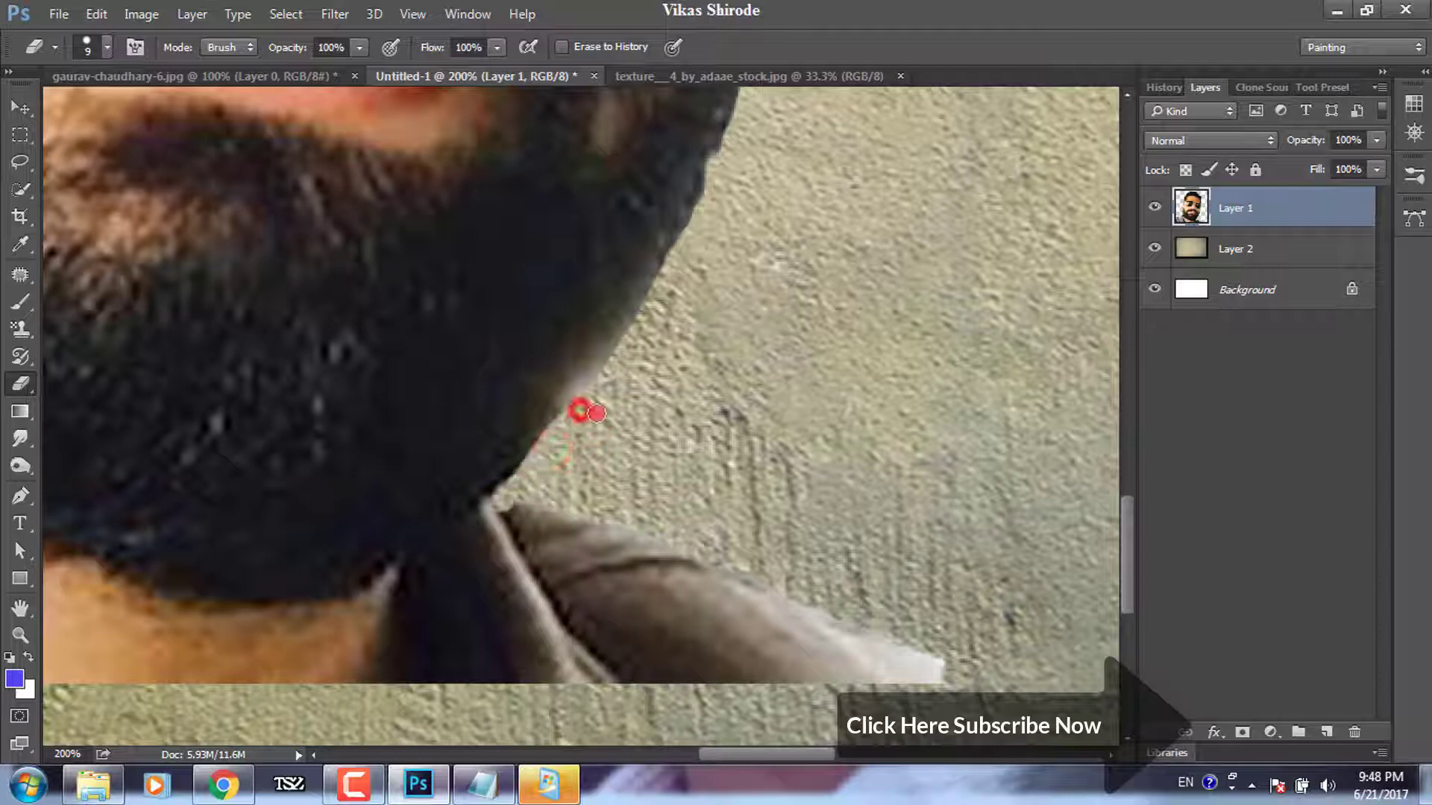
left_click_drag(736, 565, 883, 638)
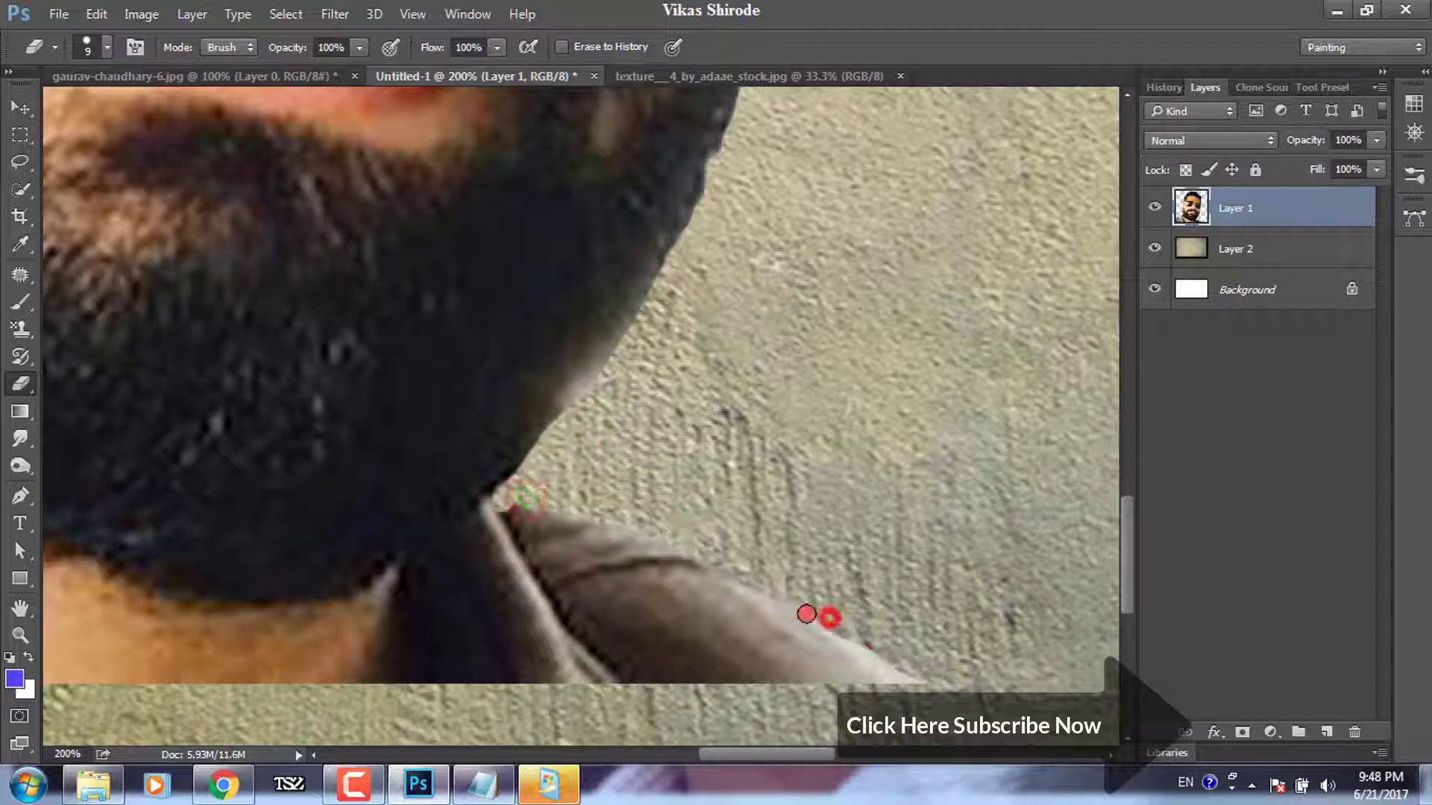
- Move over to the ear and erase light beard fringe down the cheek at 25 px
scroll(650, 483, "up", 5)
scroll(655, 456, "up", 3)
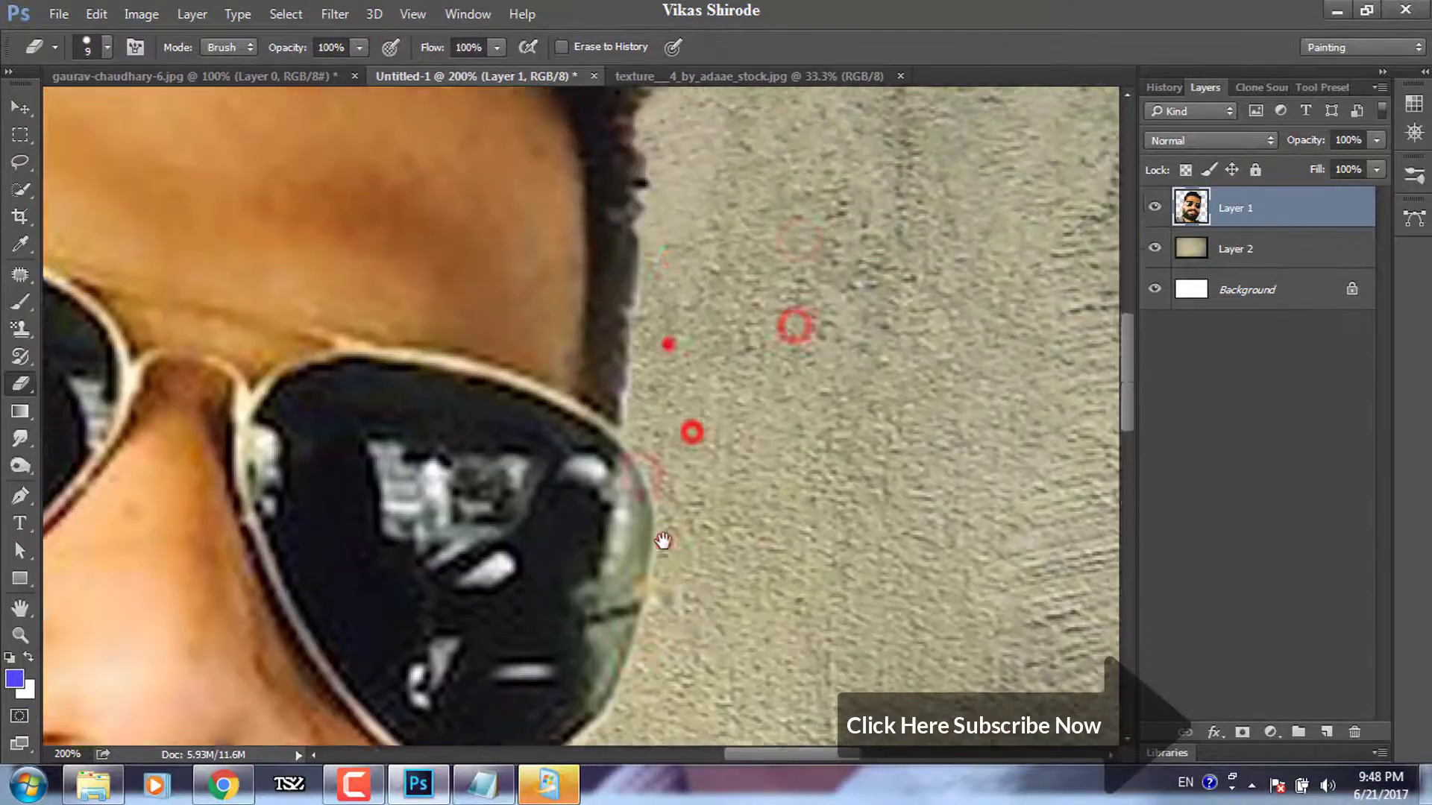
left_click_drag(675, 339, 651, 552)
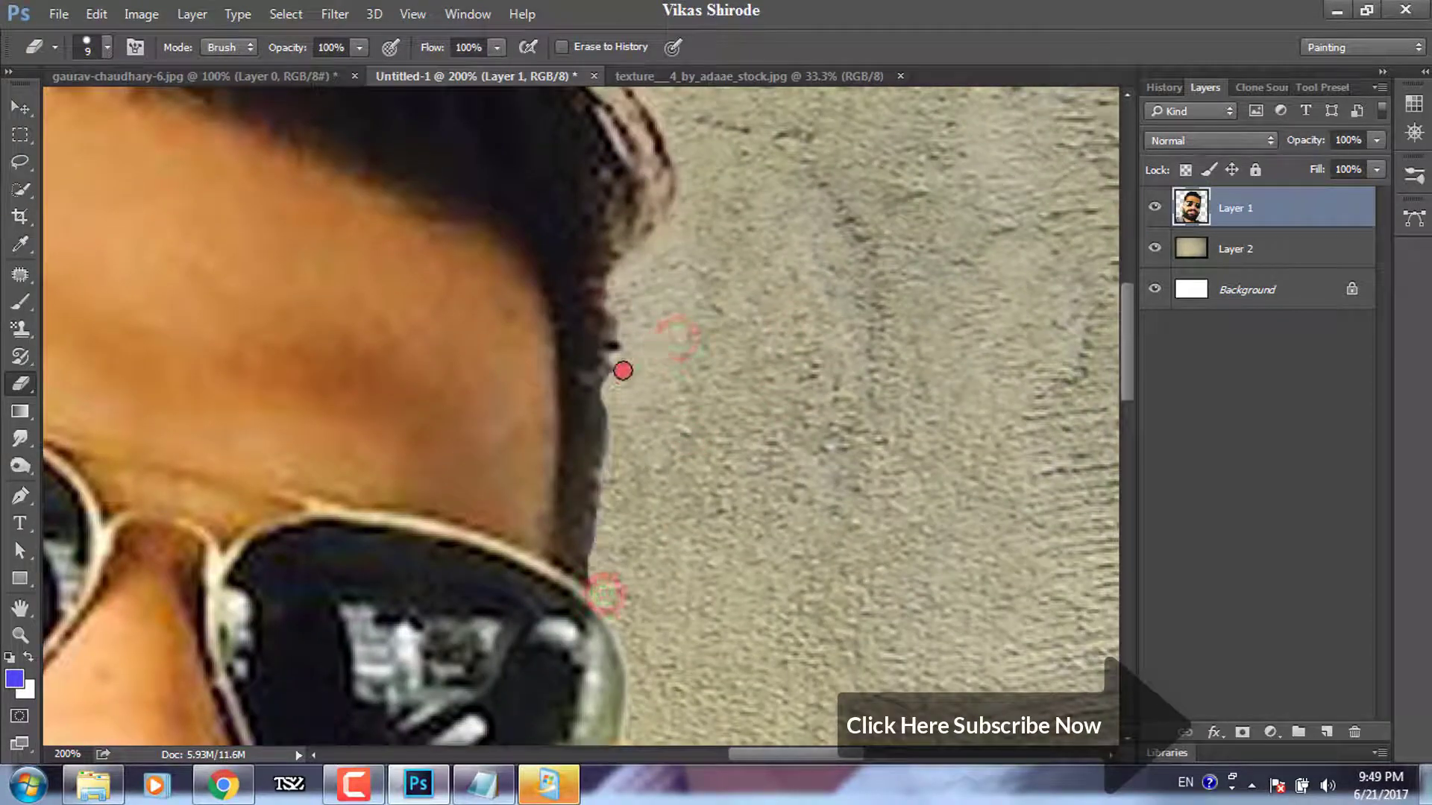
left_click_drag(631, 250, 734, 565)
mouse_move(575, 430)
left_mouse_down()
mouse_move(489, 291)
mouse_move(443, 290)
left_mouse_up()
left_click_drag(376, 556, 376, 403)
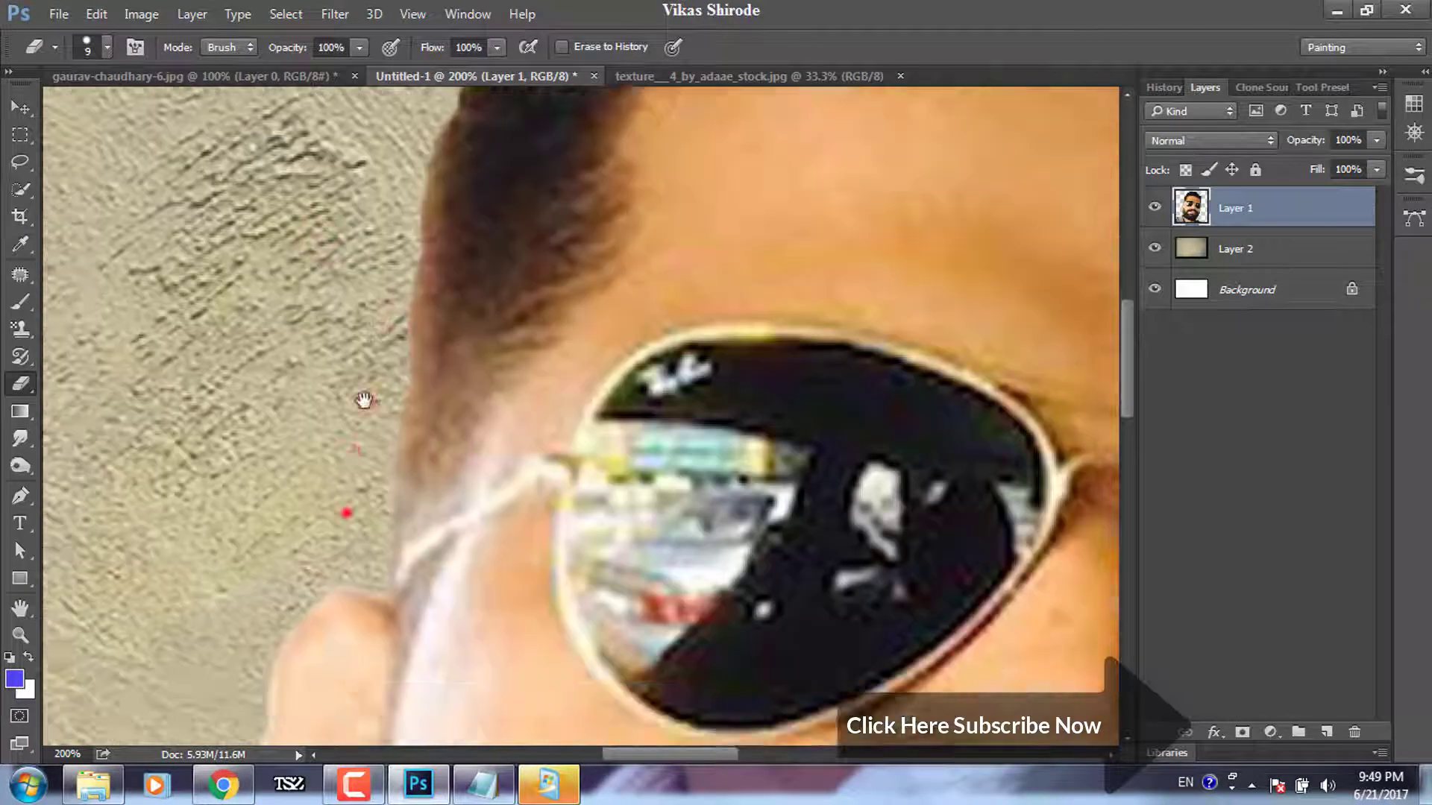
left_click_drag(345, 511, 422, 333)
left_click_drag(264, 382, 422, 335)
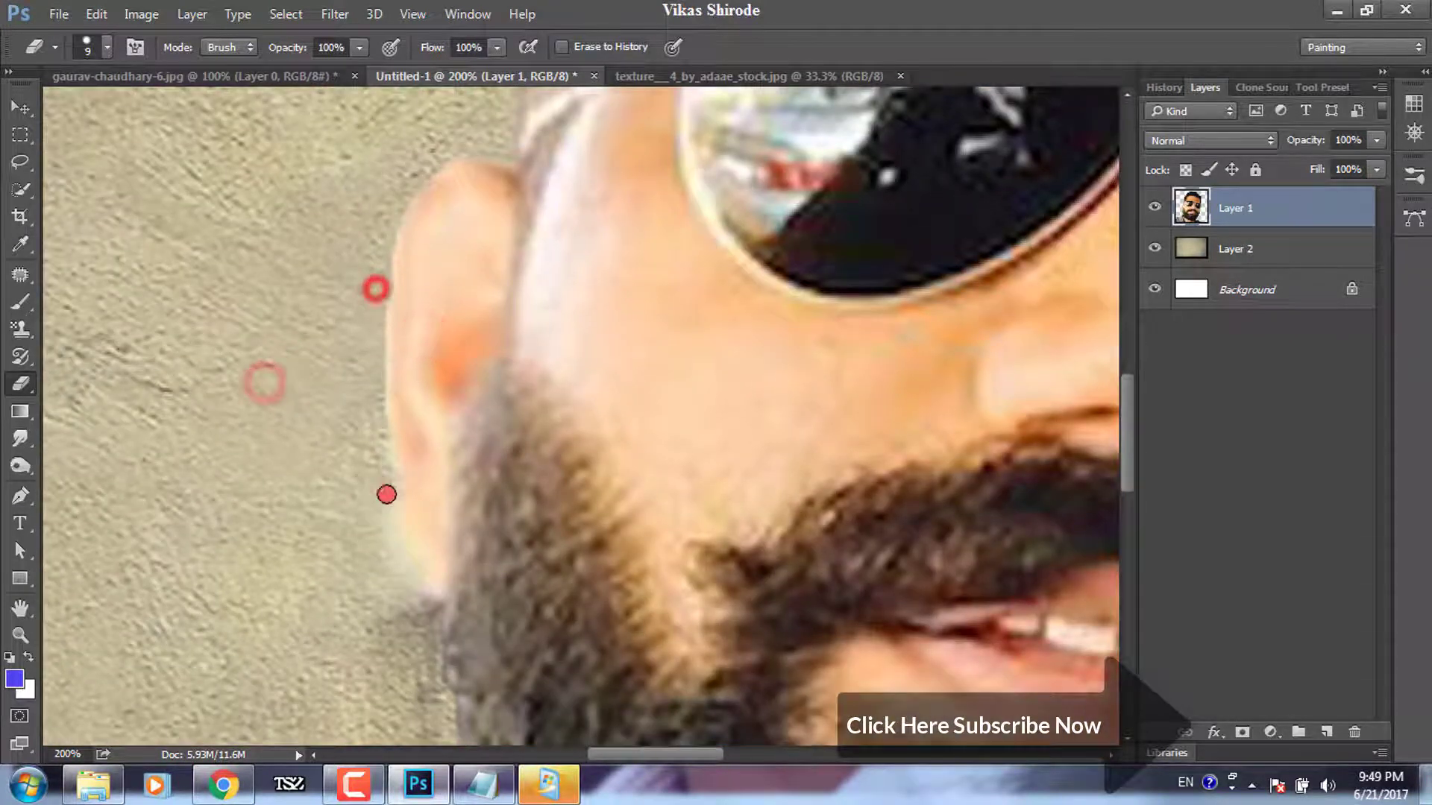
left_click_drag(387, 492, 371, 297)
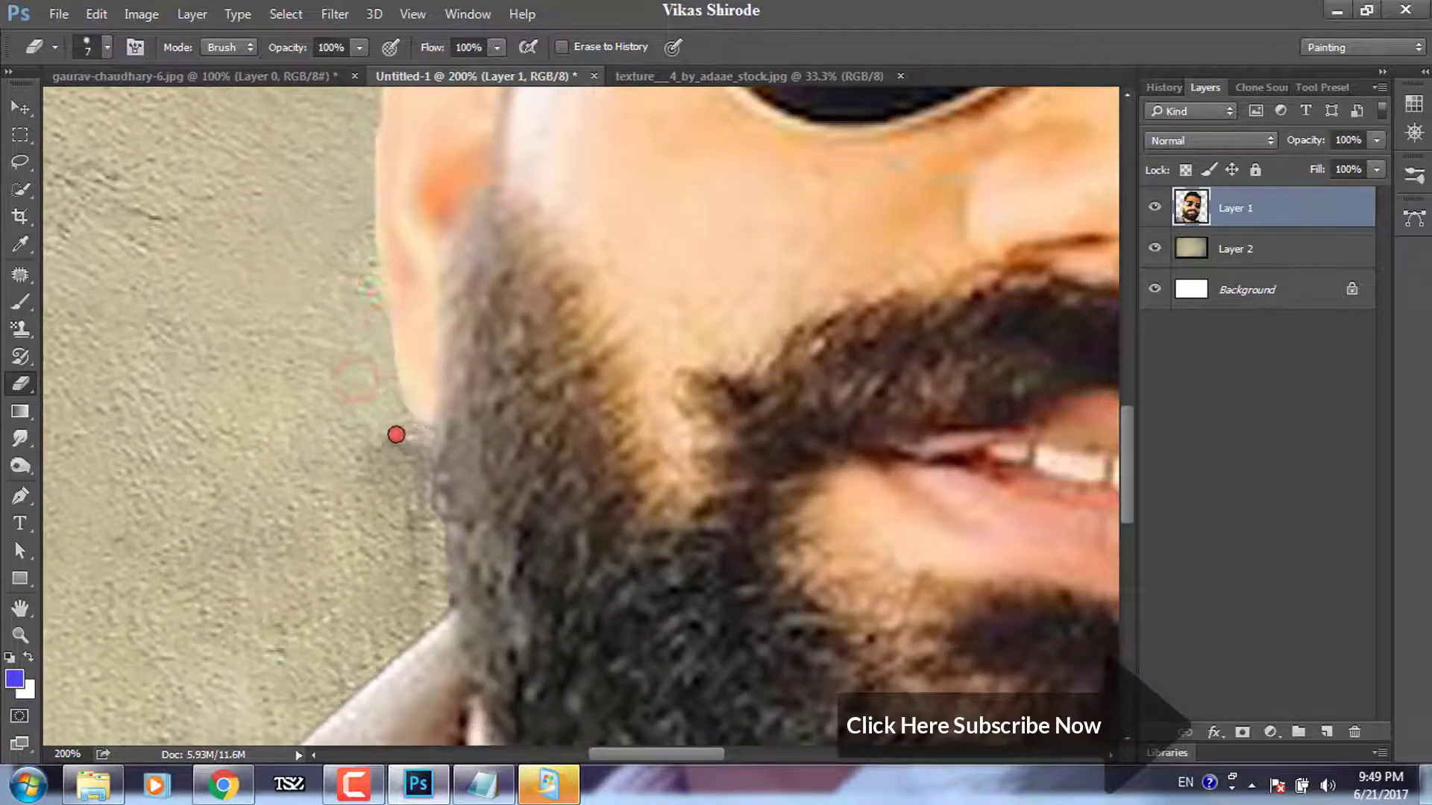
key("bracketright")
left_click_drag(390, 446, 394, 599)
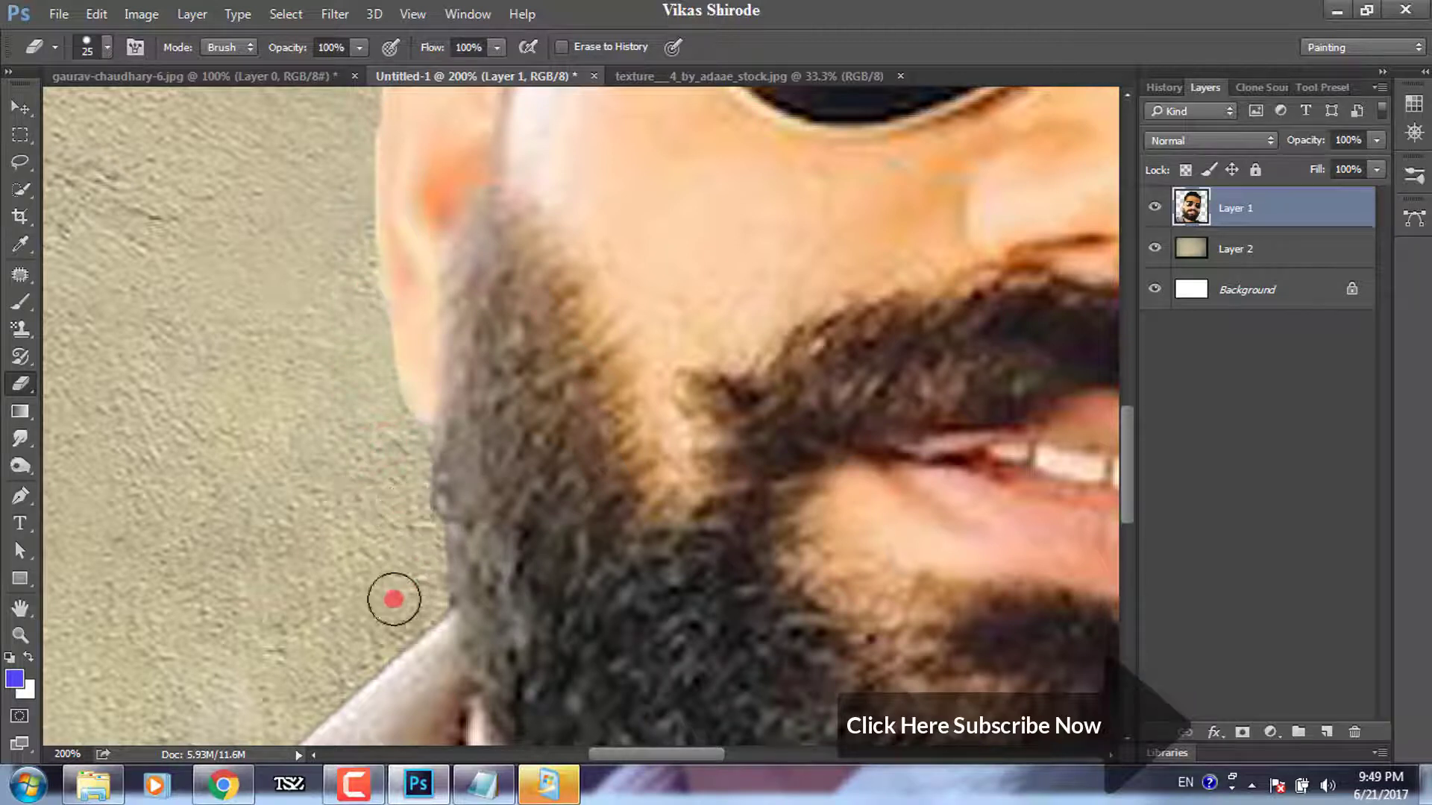
- Check the jaw, ear and top of the head, then zoom back out
left_click_drag(279, 586, 282, 328)
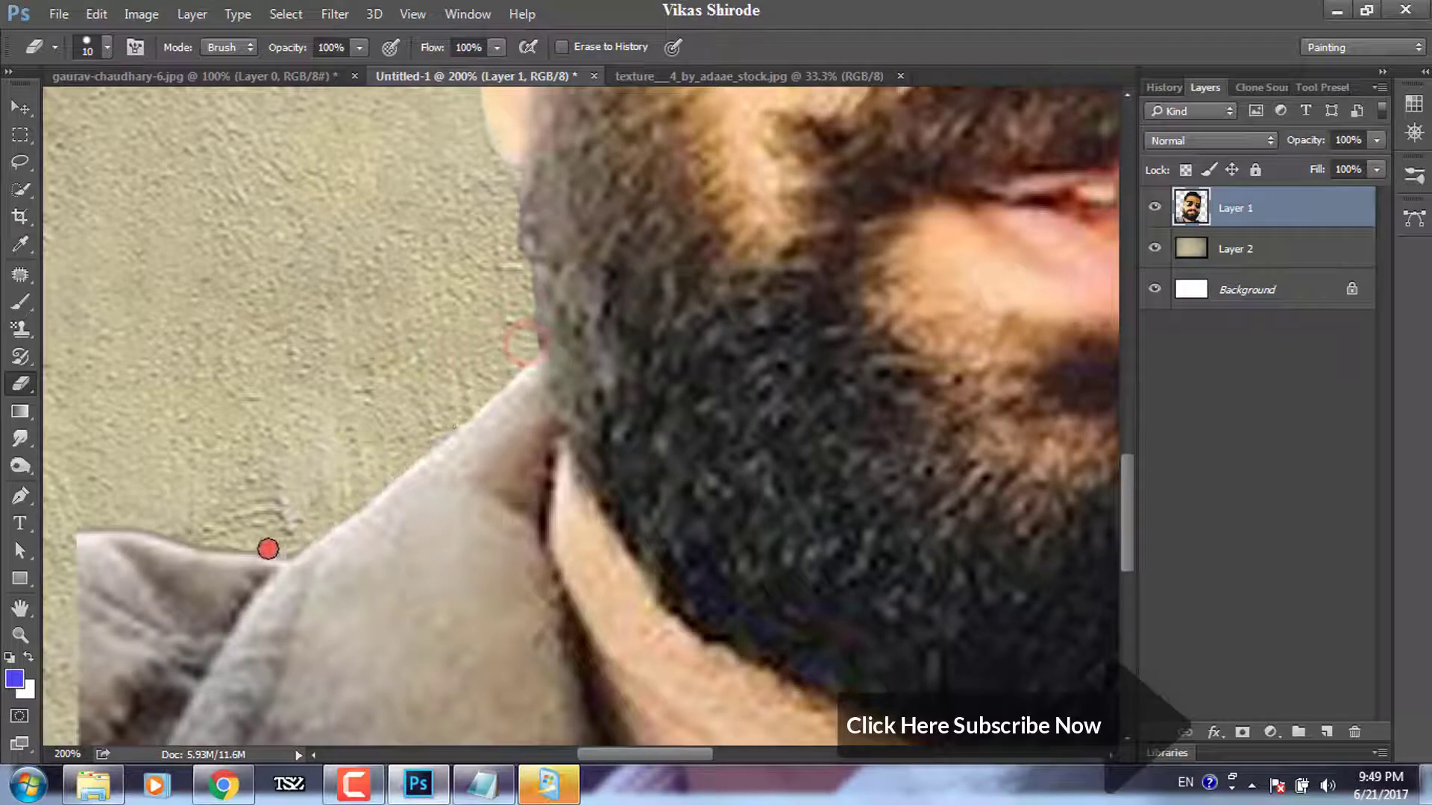
mouse_move(290, 451)
left_mouse_down()
mouse_move(265, 512)
mouse_move(393, 265)
left_mouse_up()
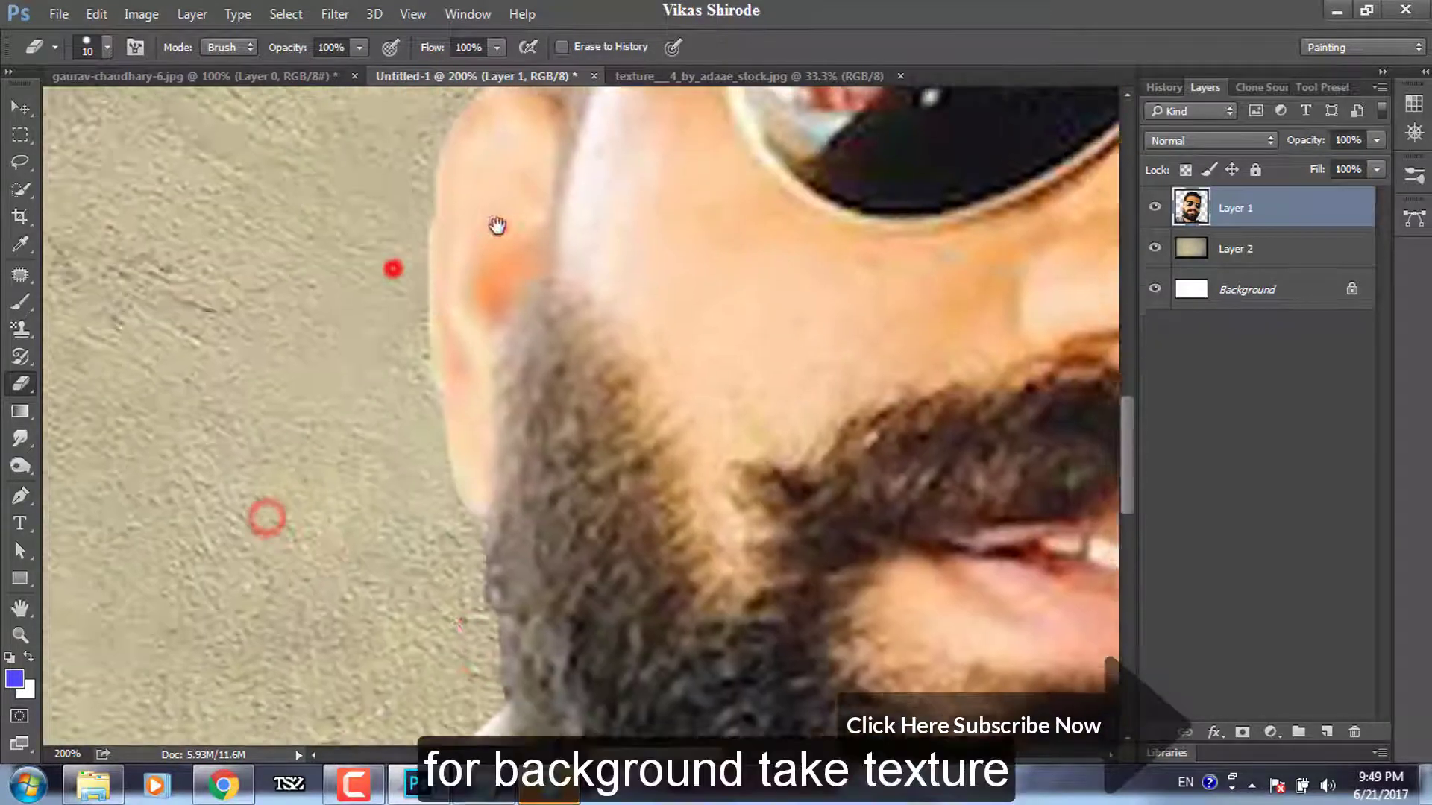
left_click(497, 225)
mouse_move(492, 277)
left_mouse_down()
mouse_move(479, 211)
mouse_move(496, 246)
mouse_move(769, 360)
left_mouse_up()
scroll(785, 312, "down", 1)
scroll(758, 361, "down", 1)
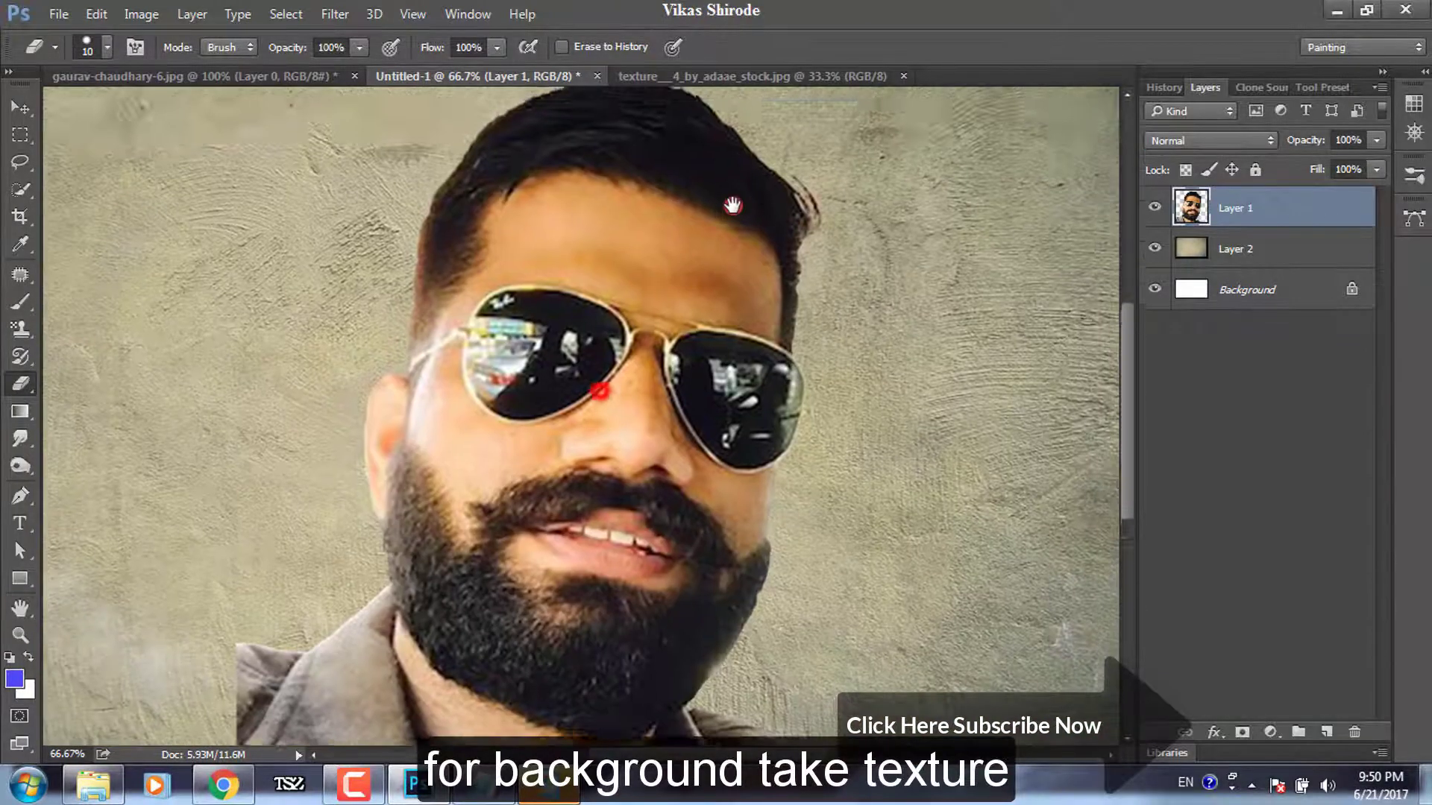
scroll(735, 191, "down", 1)
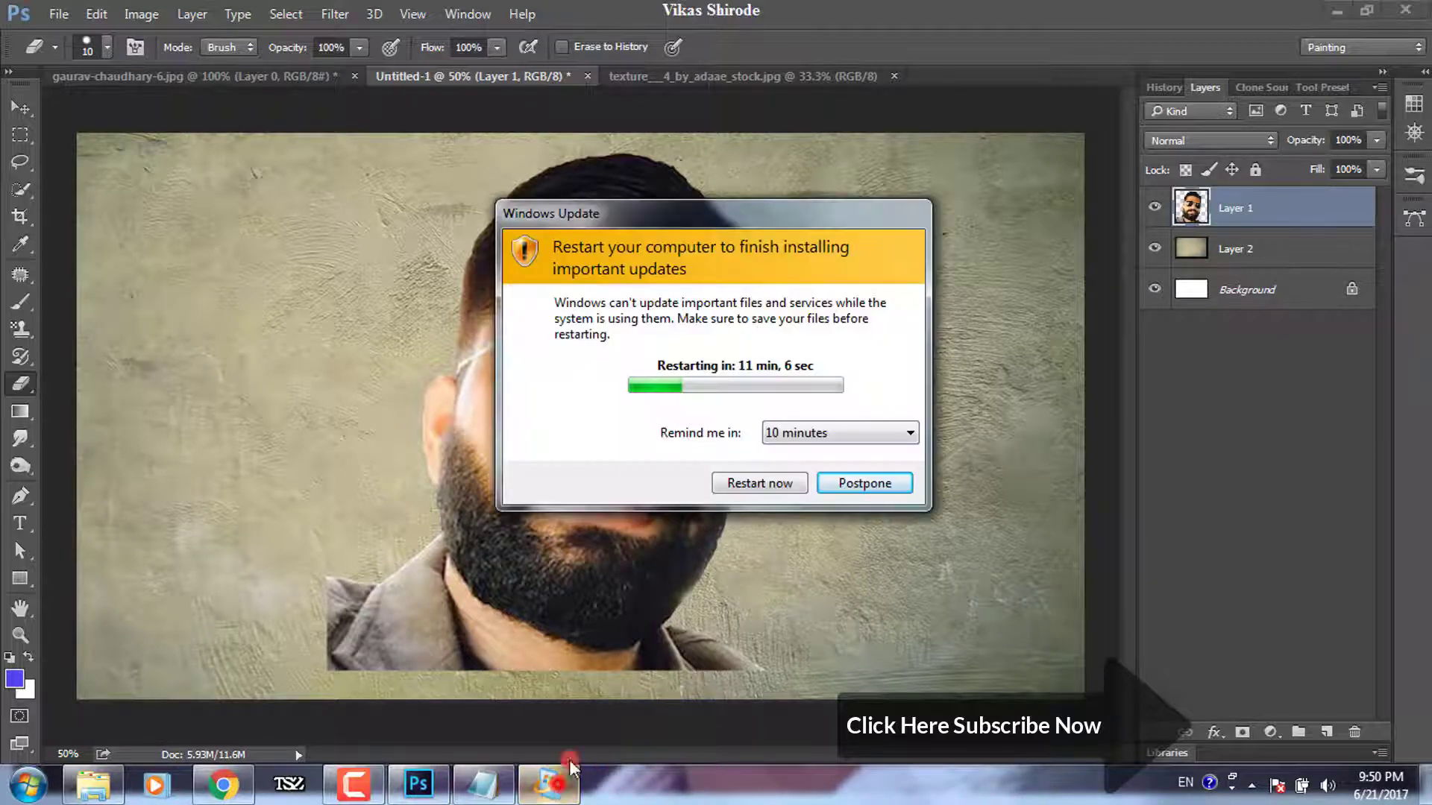
- Postpone the system restart reminder by 4 hours and dismiss it
left_click(911, 428)
left_click(816, 481)
left_click(862, 481)
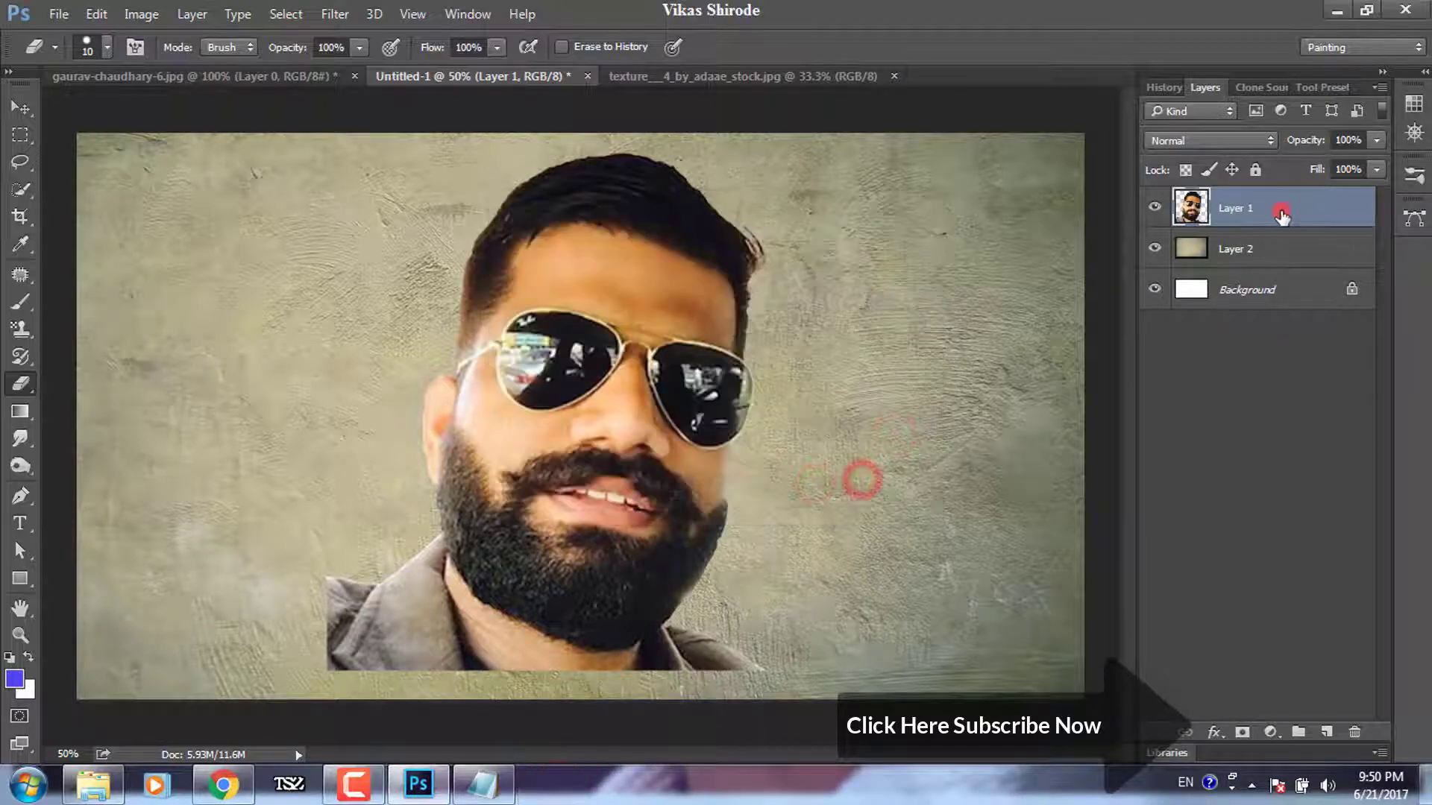
- Duplicate Layer 1 twice to make two portrait copies
right_click(1284, 221)
left_click(910, 207)
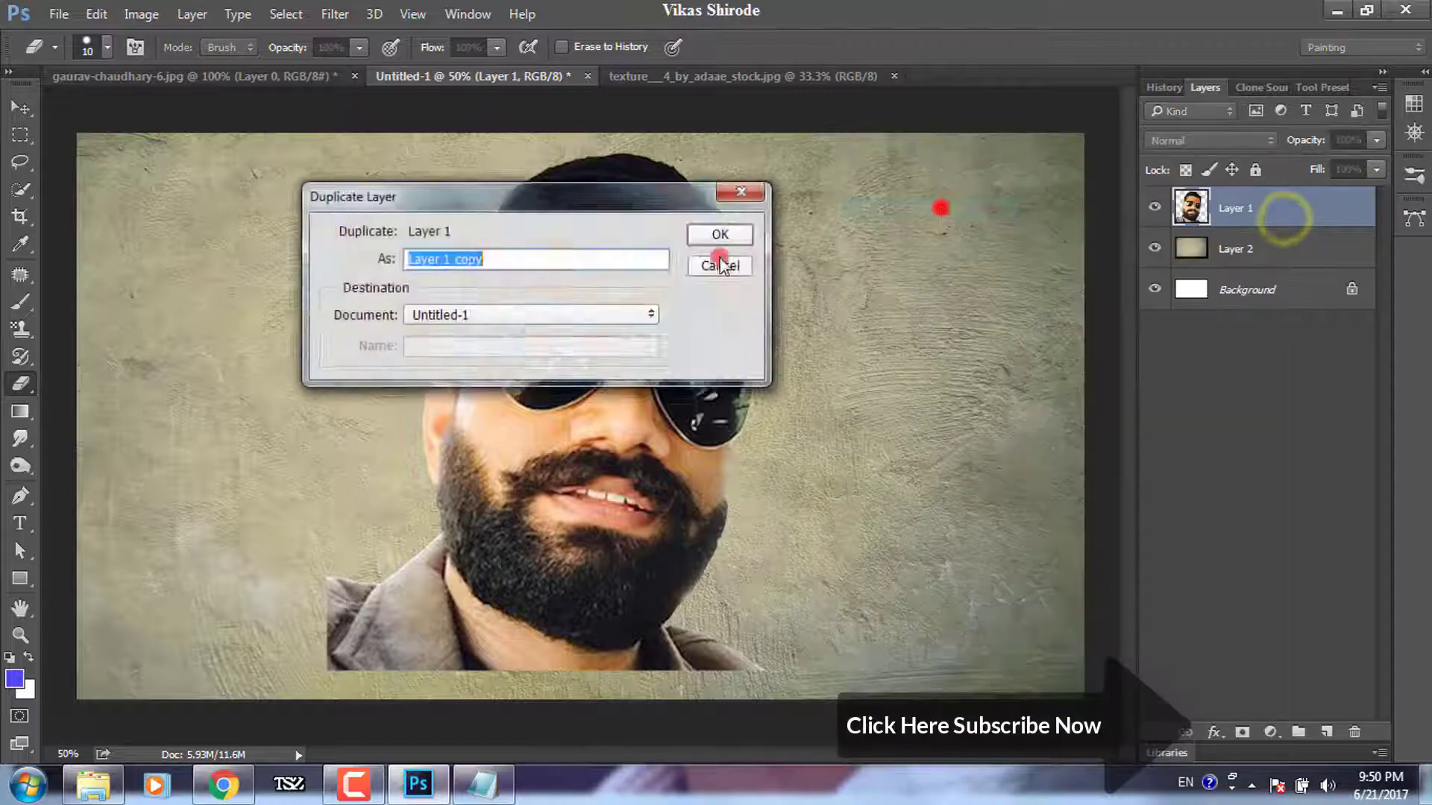
left_click(722, 239)
right_click(1284, 217)
left_click(972, 213)
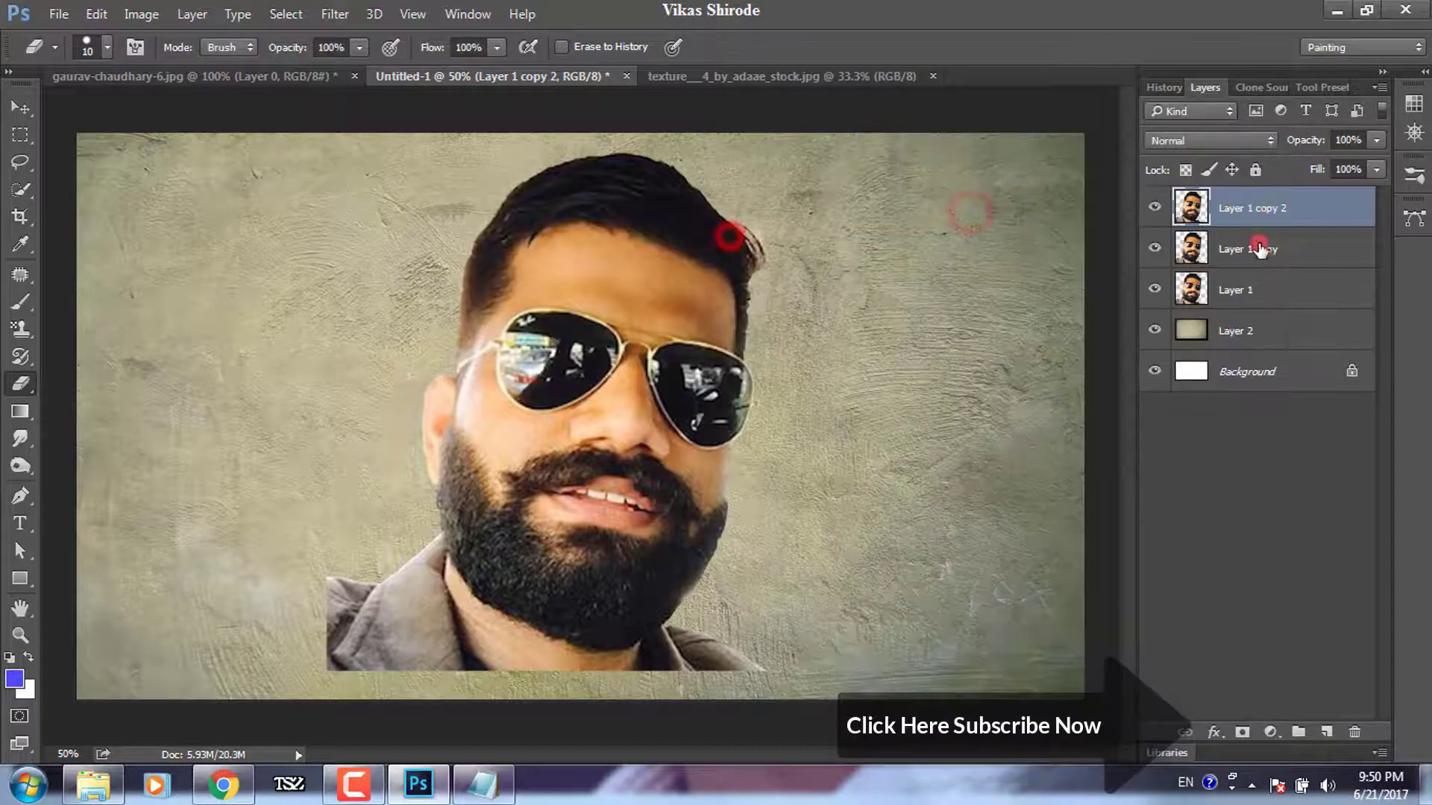
- Apply Unsharp Mask at 53% amount to the top portrait copy
left_click(334, 14)
mouse_move(459, 405)
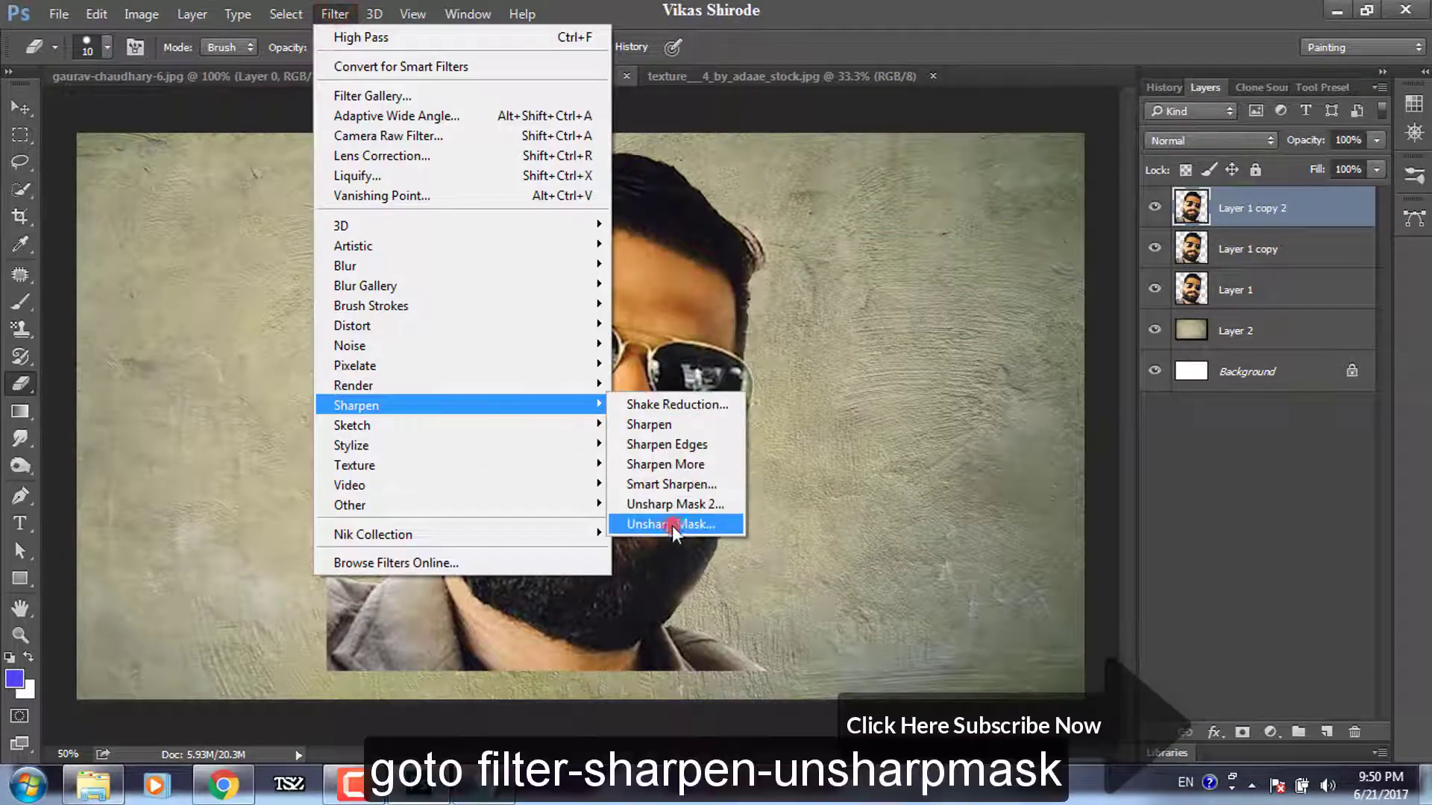
left_click(676, 525)
left_click(482, 140)
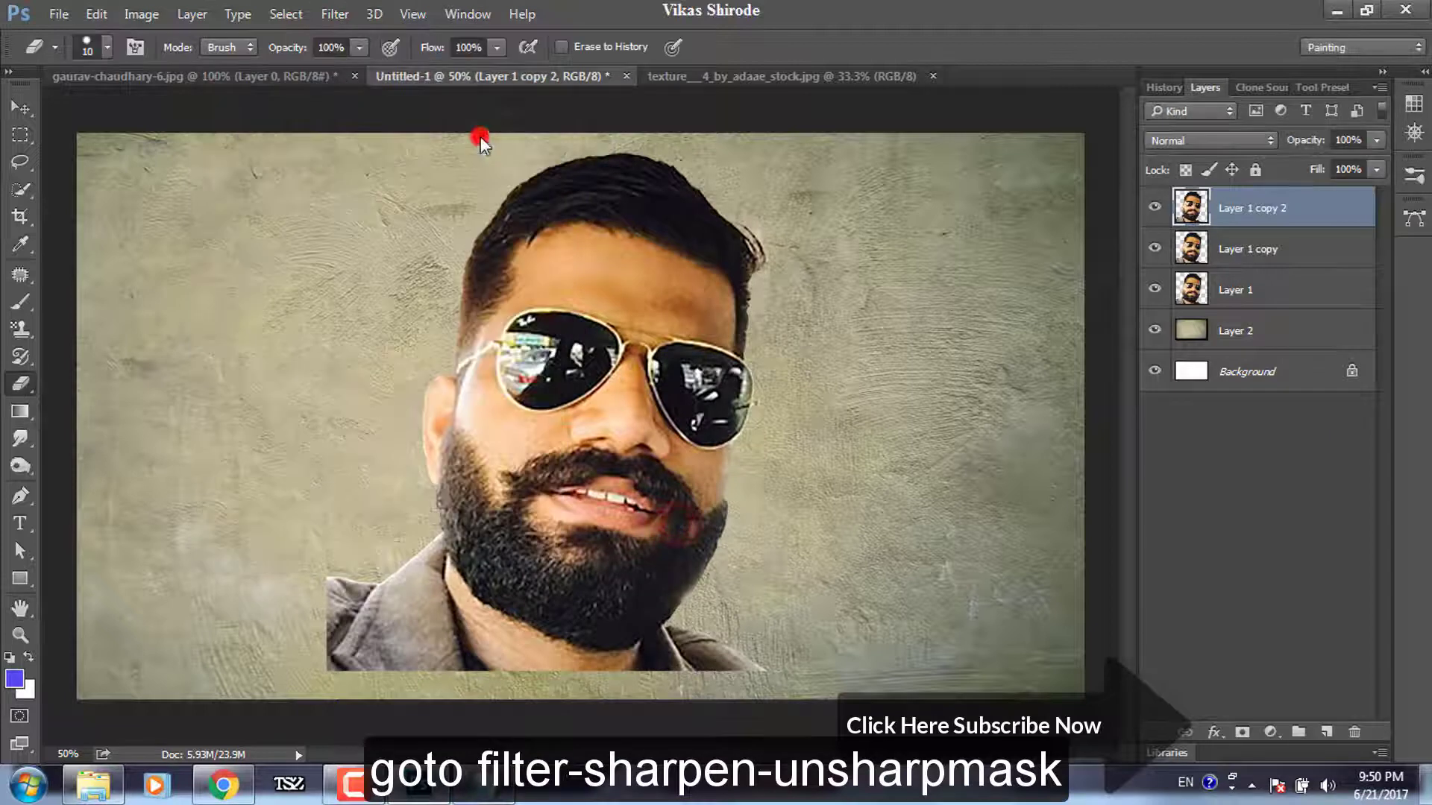
left_click(335, 14)
left_click(717, 505)
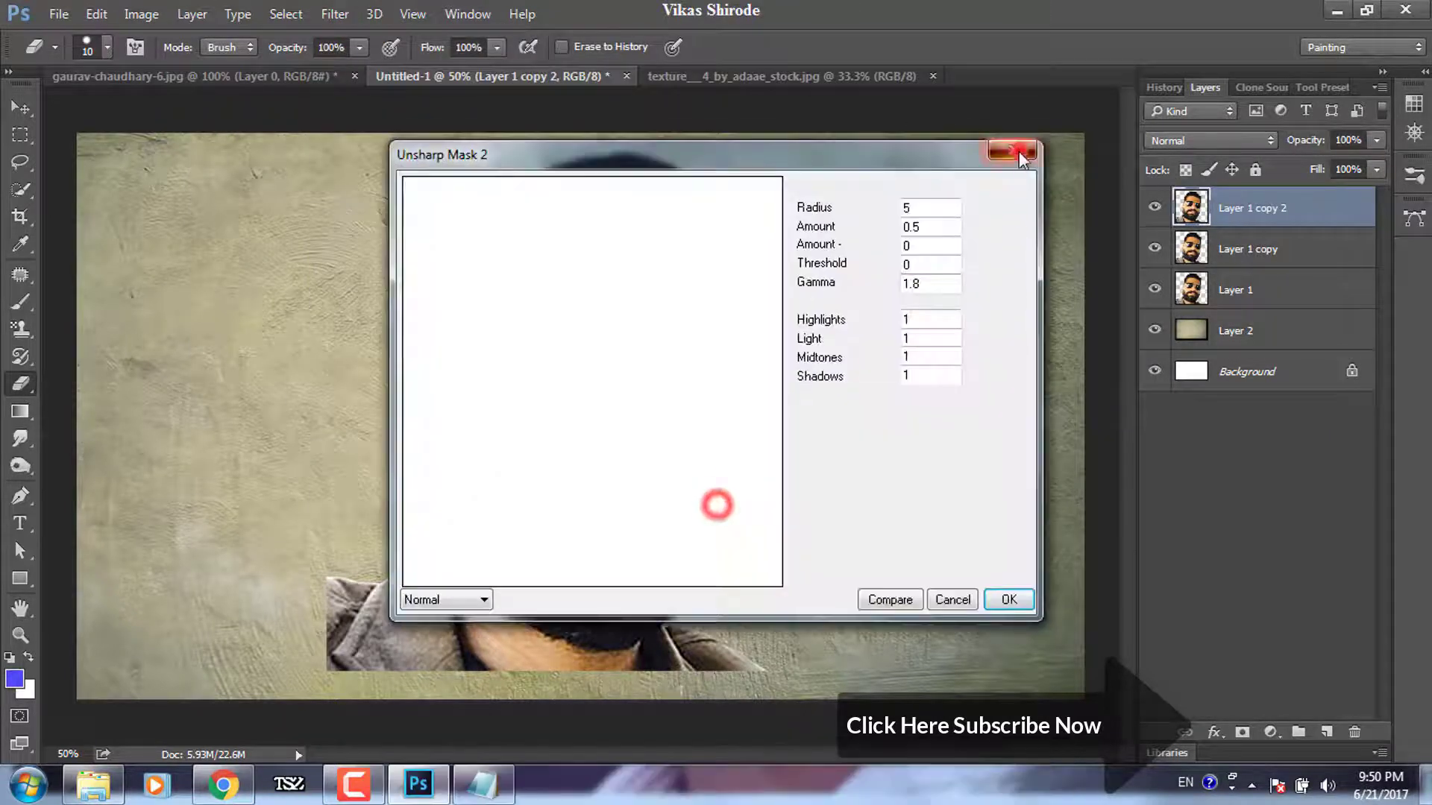
left_click(1022, 158)
left_click(335, 14)
left_click(681, 529)
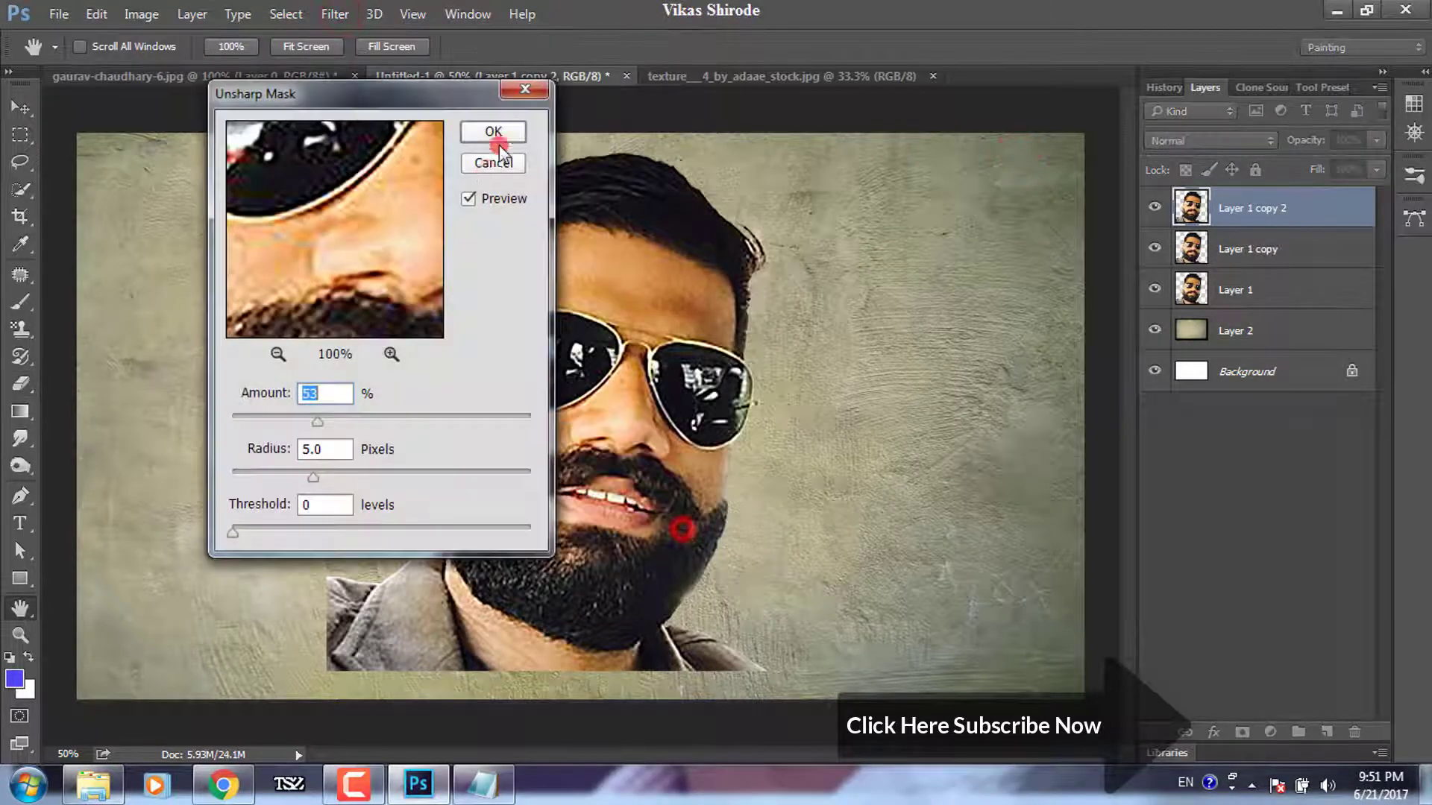
left_click(498, 143)
- Apply a 3.3 px High Pass to the top copy and blend it in Overlay mode
left_click(335, 14)
left_click(642, 520)
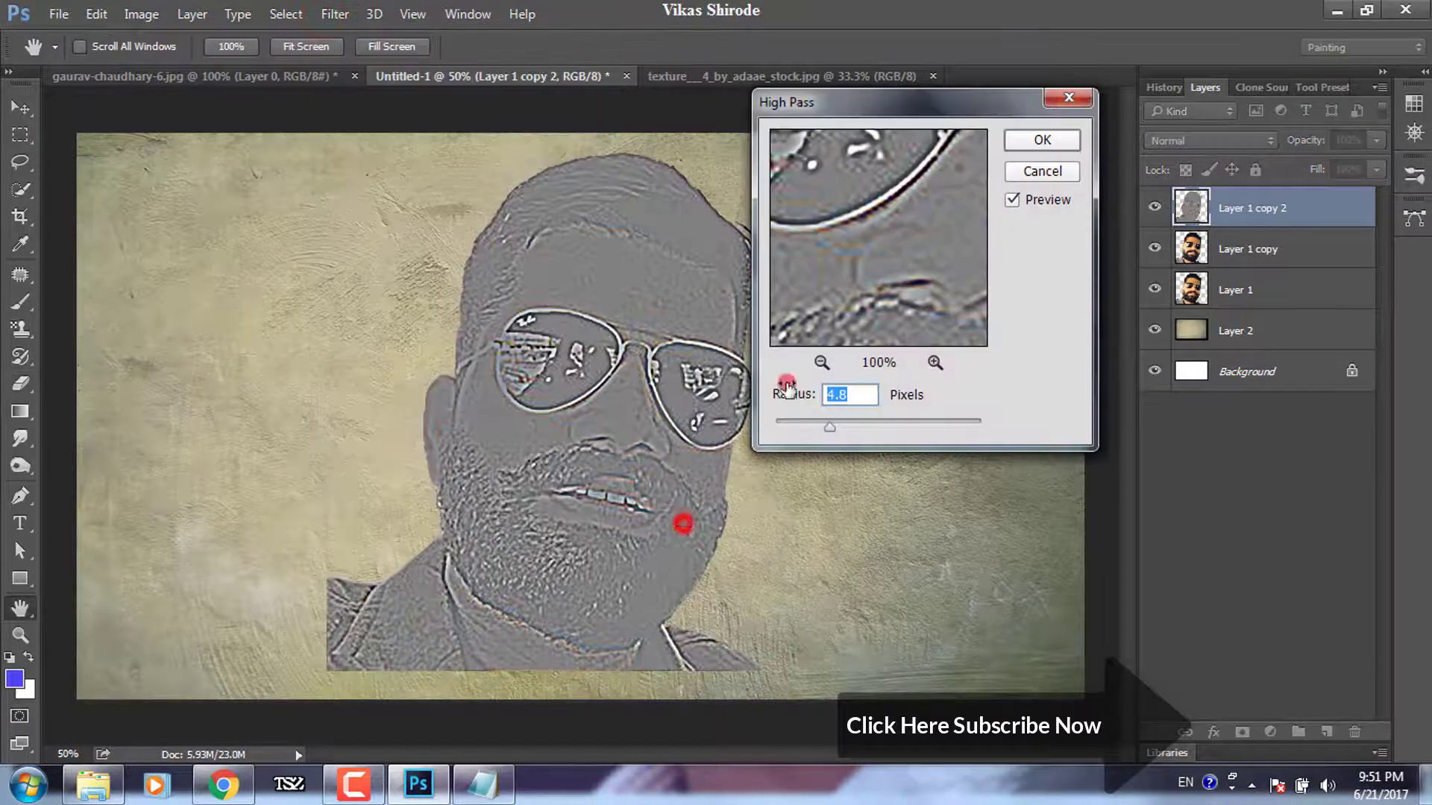
left_click_drag(828, 425, 816, 426)
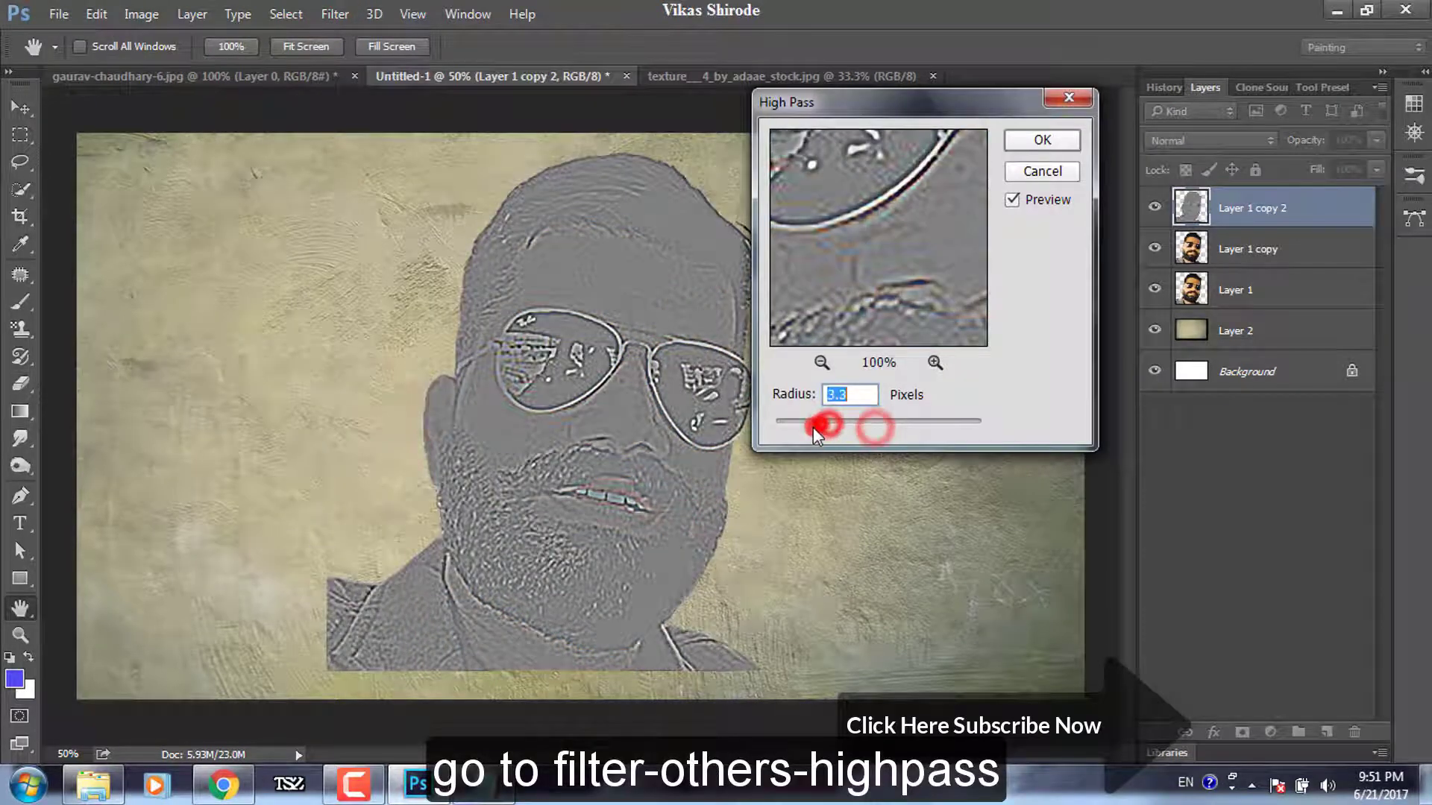
left_click(1059, 141)
left_click(1250, 140)
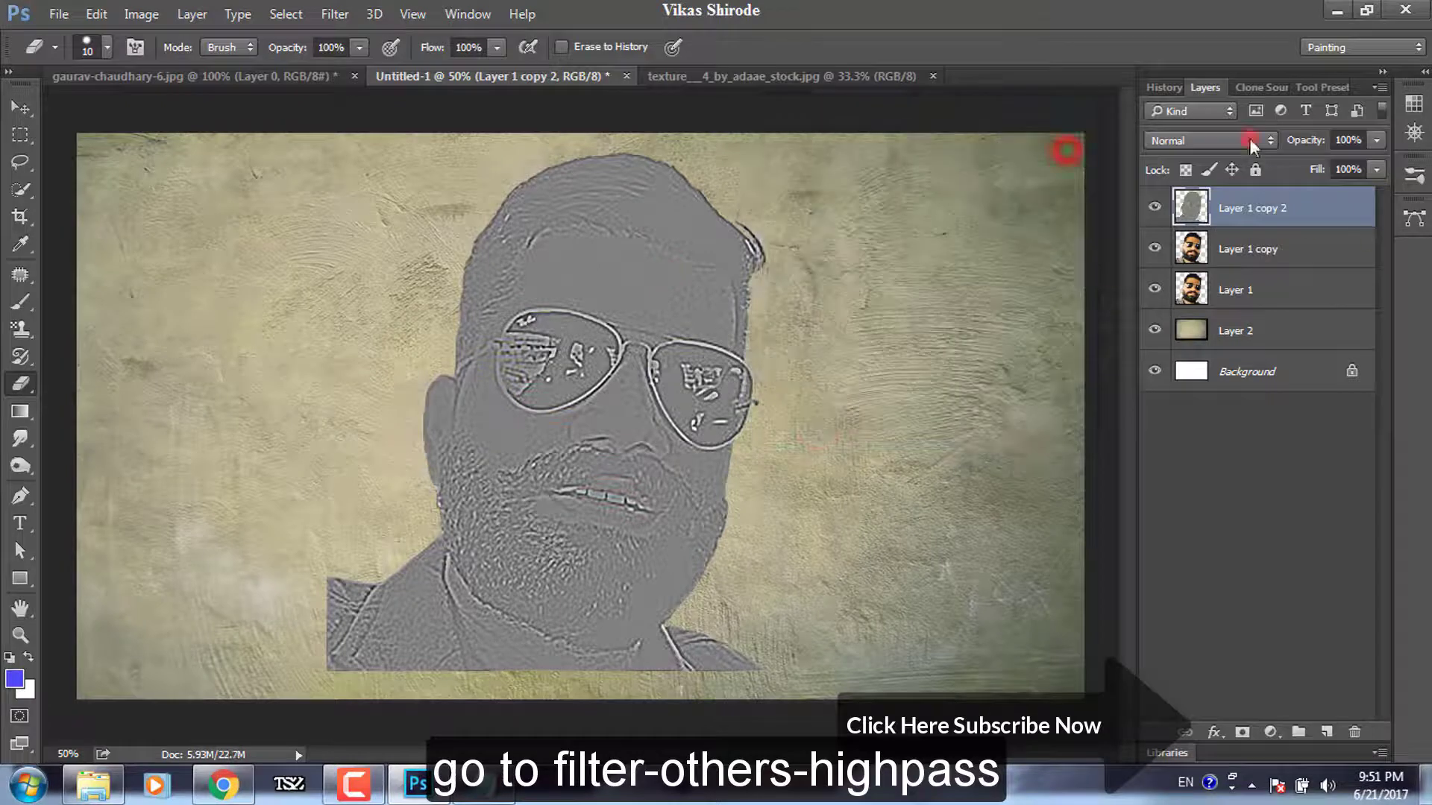
left_click(1187, 343)
left_click(1258, 253, "ctrl")
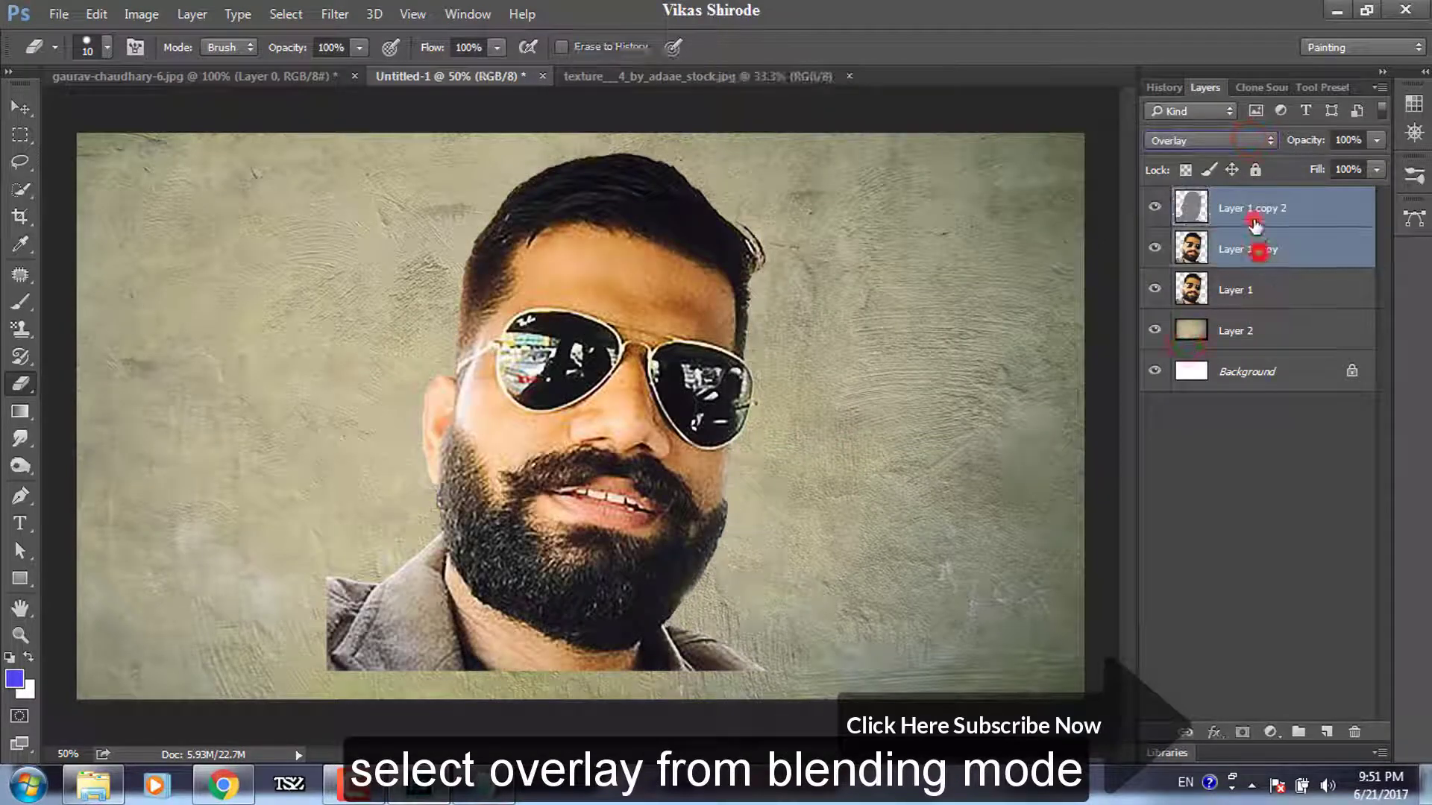
- Merge the two copies, reselect Layer 1 copy 2, and pick the Smudge tool with default colours
key("ctrl+e")
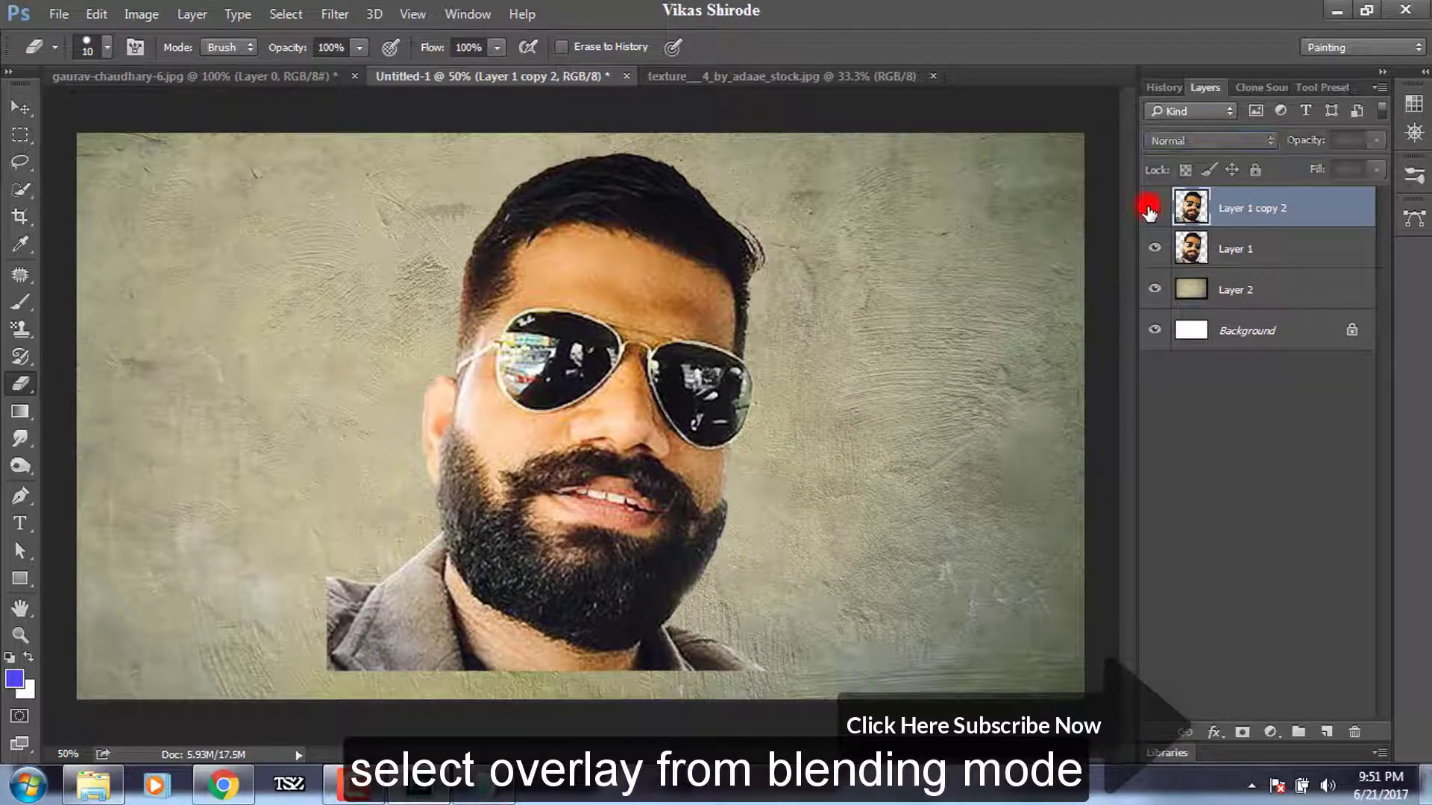
left_click(1268, 246)
left_click(1261, 214)
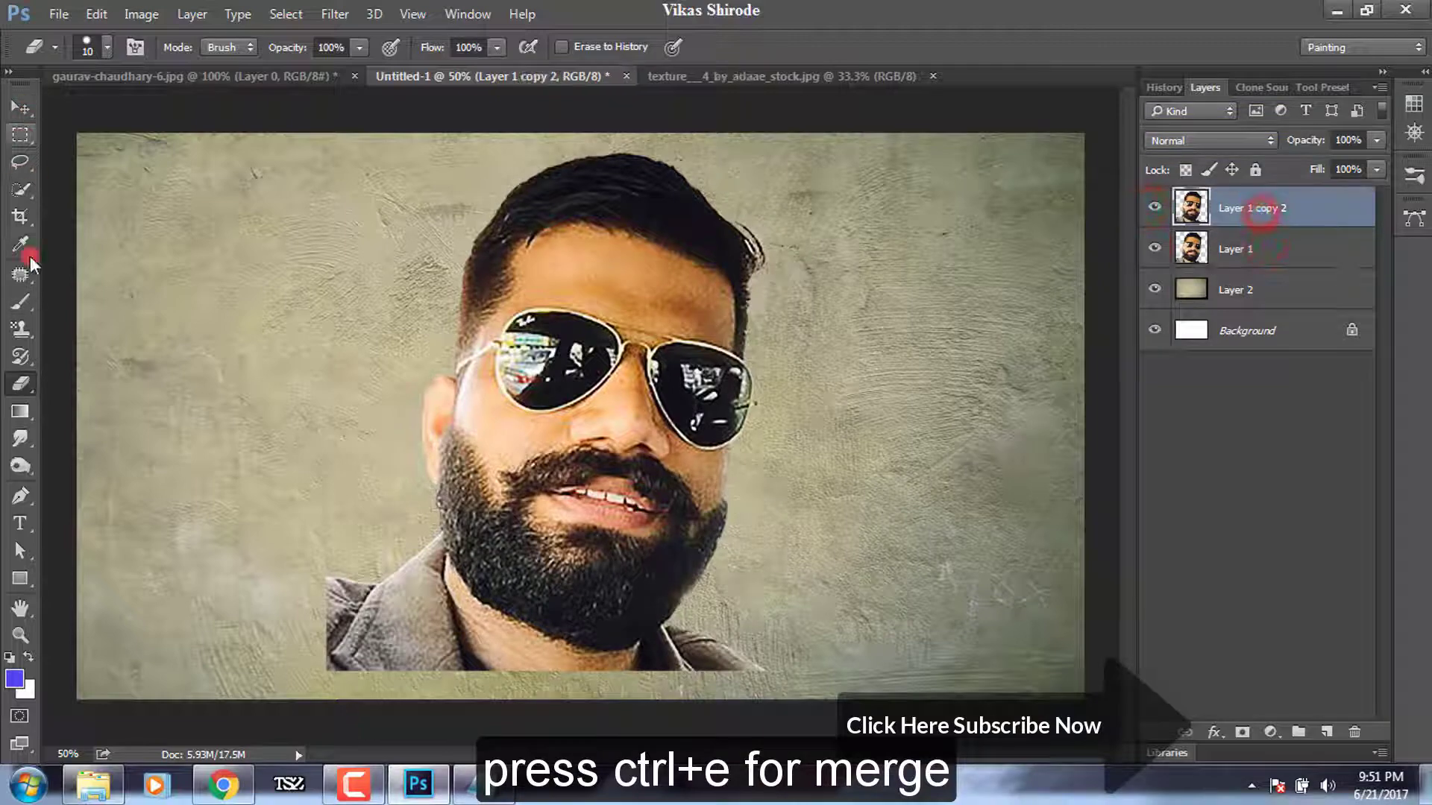
left_click(21, 438)
left_click(116, 480)
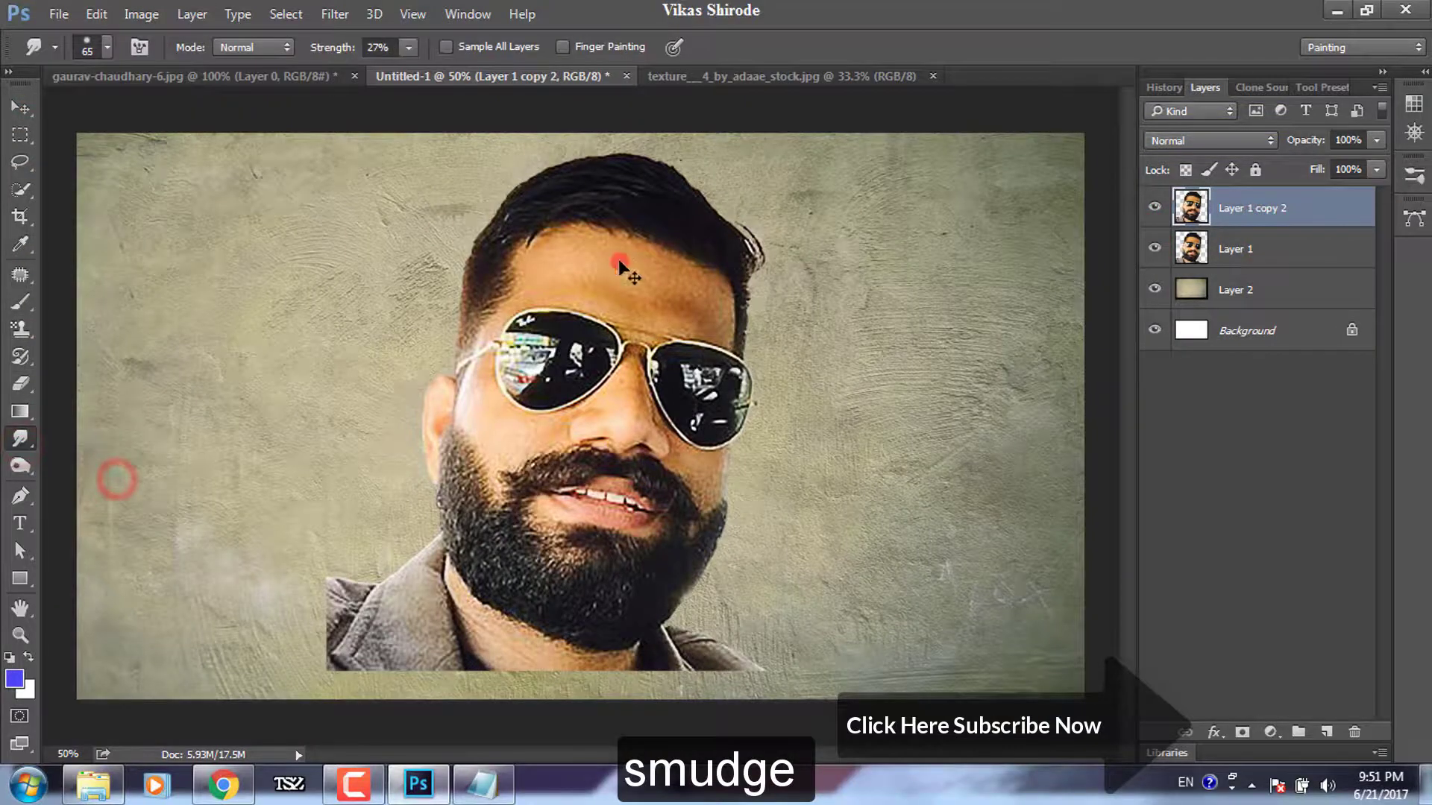
scroll(620, 264, "up", 2)
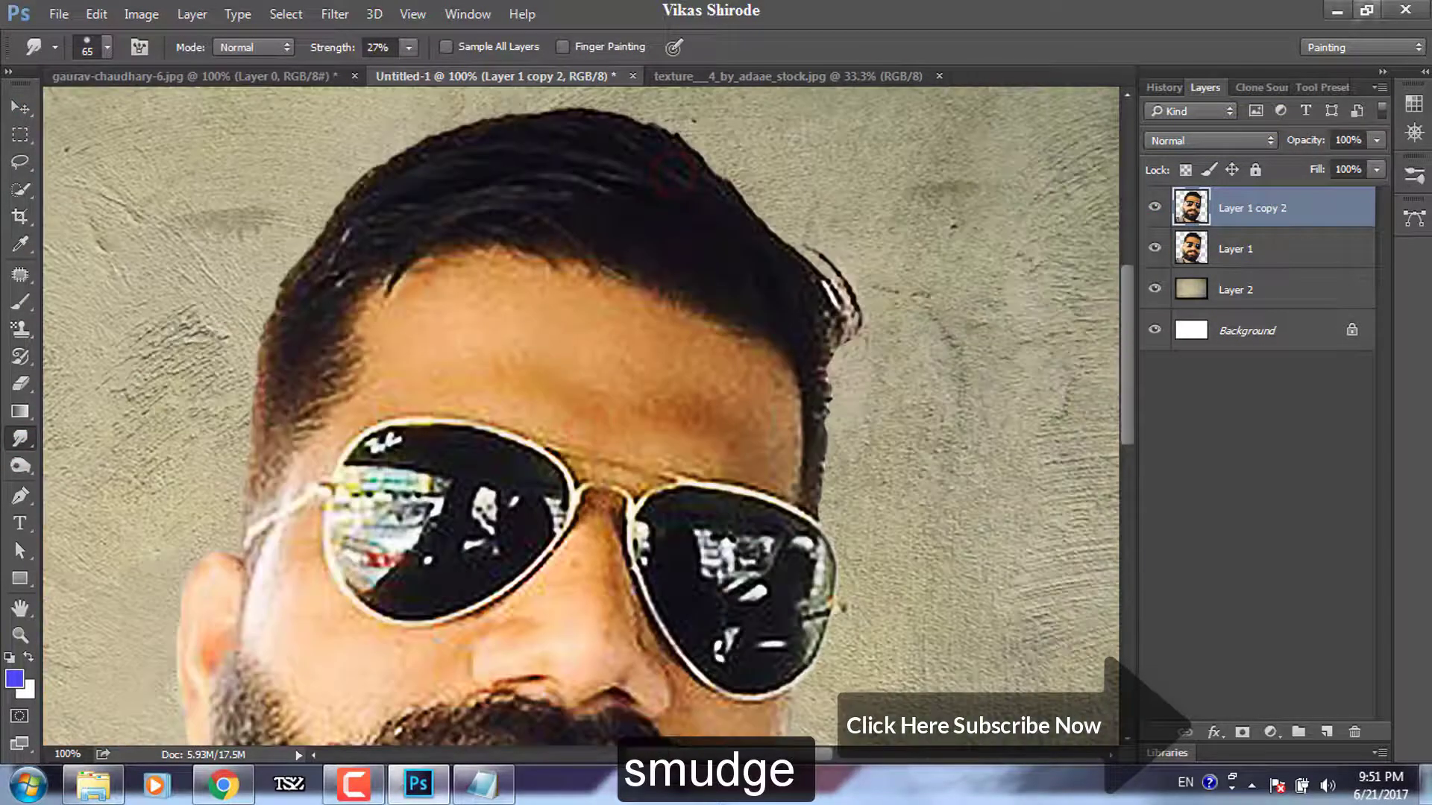
left_click(9, 658)
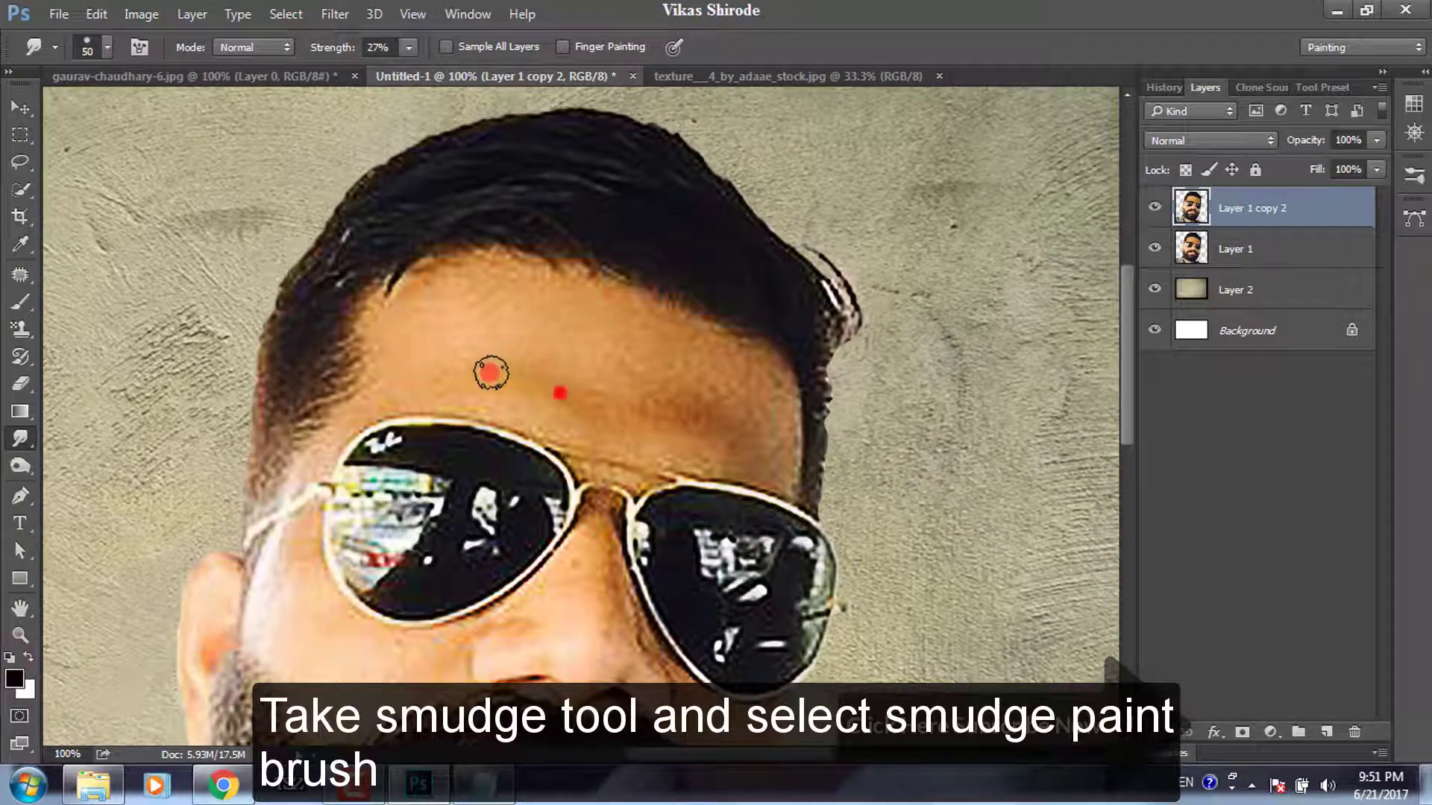
- Smudge the forehead, brow and temple skin at 20% strength using 30–60 px brushes
mouse_move(622, 415)
left_mouse_down()
mouse_move(435, 291)
mouse_move(472, 326)
mouse_move(604, 371)
mouse_move(617, 338)
mouse_move(762, 403)
mouse_move(755, 472)
mouse_move(463, 396)
left_mouse_up()
key("bracketleft")
key("bracketright")
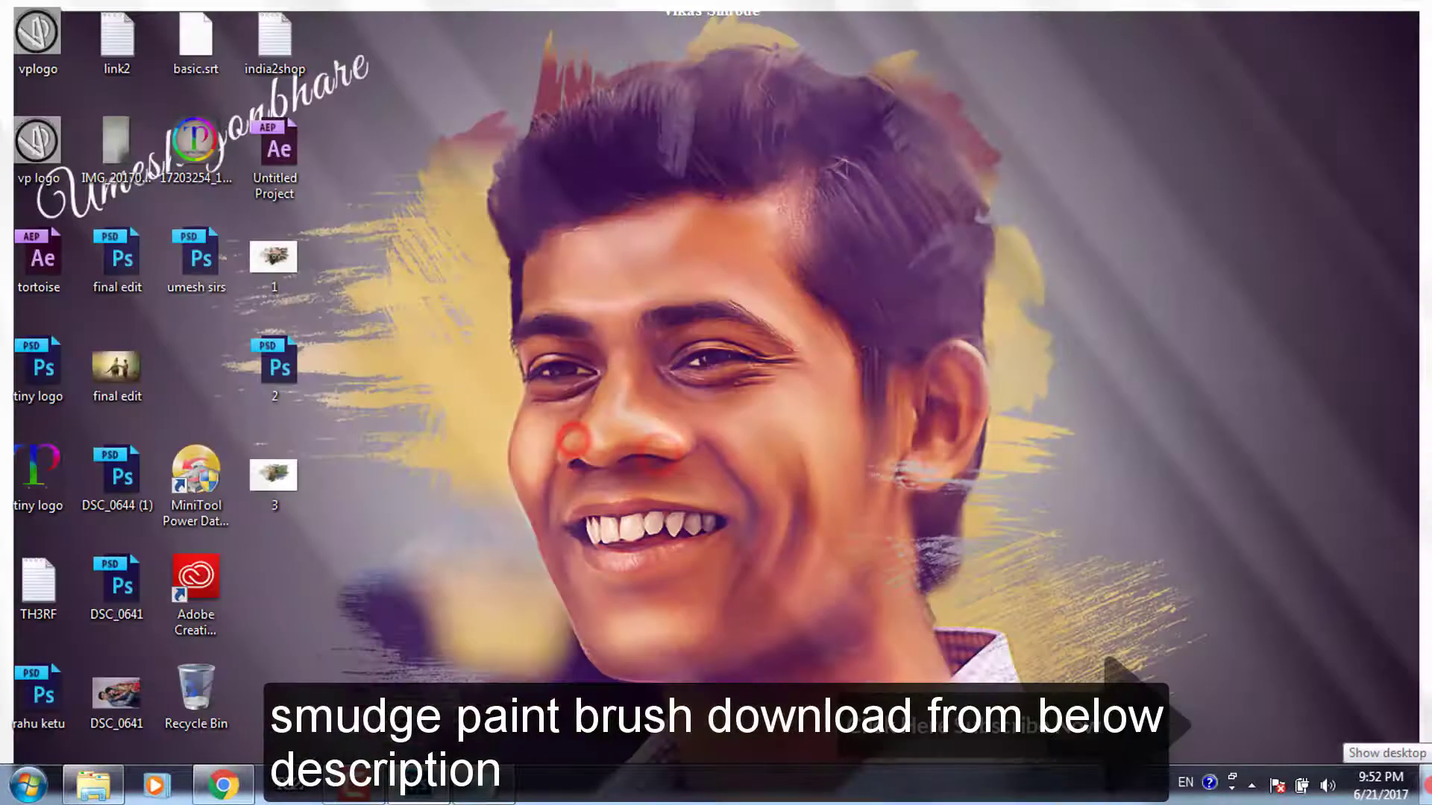
key("bracketleft")
key("bracketleft")
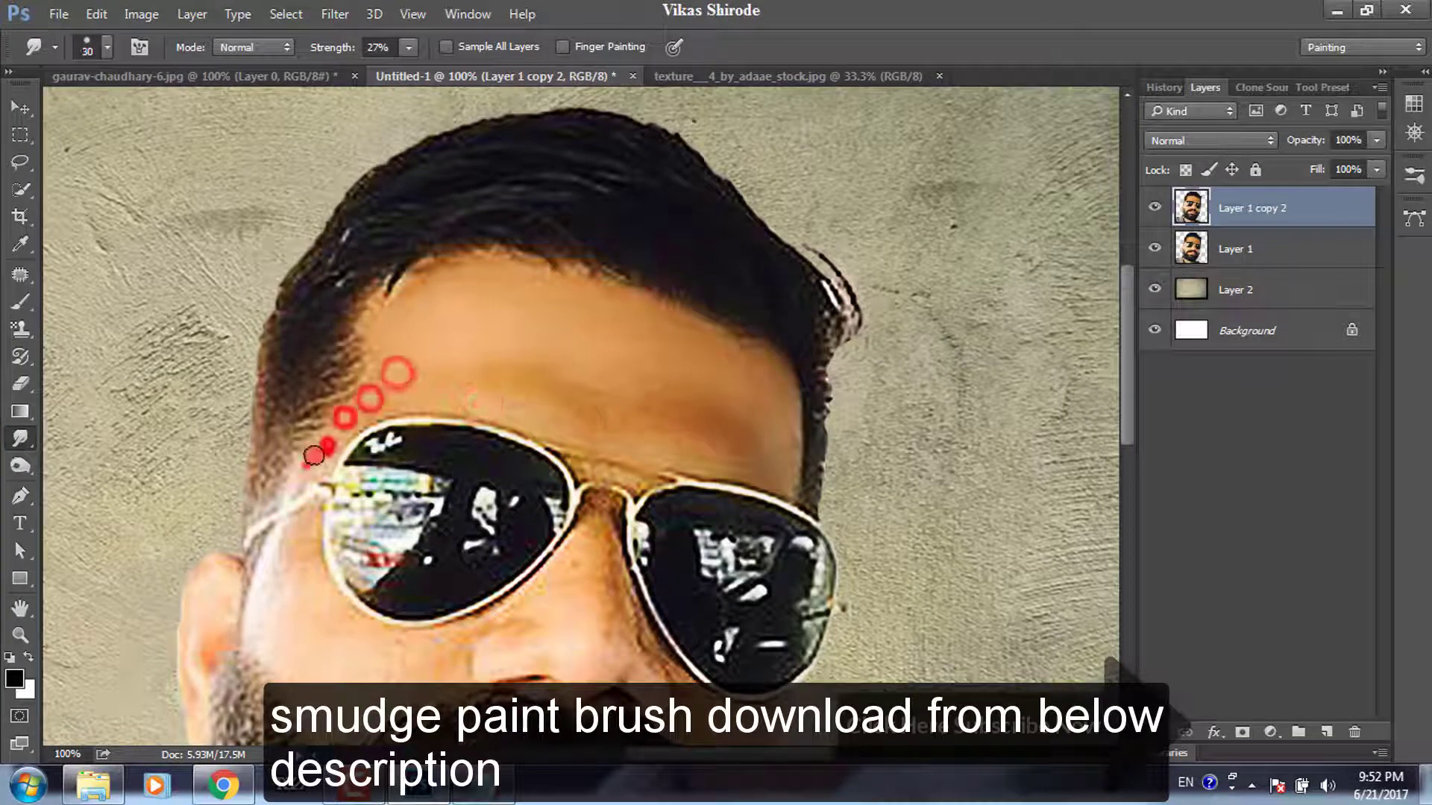
left_click_drag(378, 394, 306, 466)
key("bracketright")
key("bracketright")
key("bracketright")
mouse_move(479, 307)
left_mouse_down()
mouse_move(655, 333)
mouse_move(696, 413)
mouse_move(569, 400)
mouse_move(592, 425)
left_mouse_up()
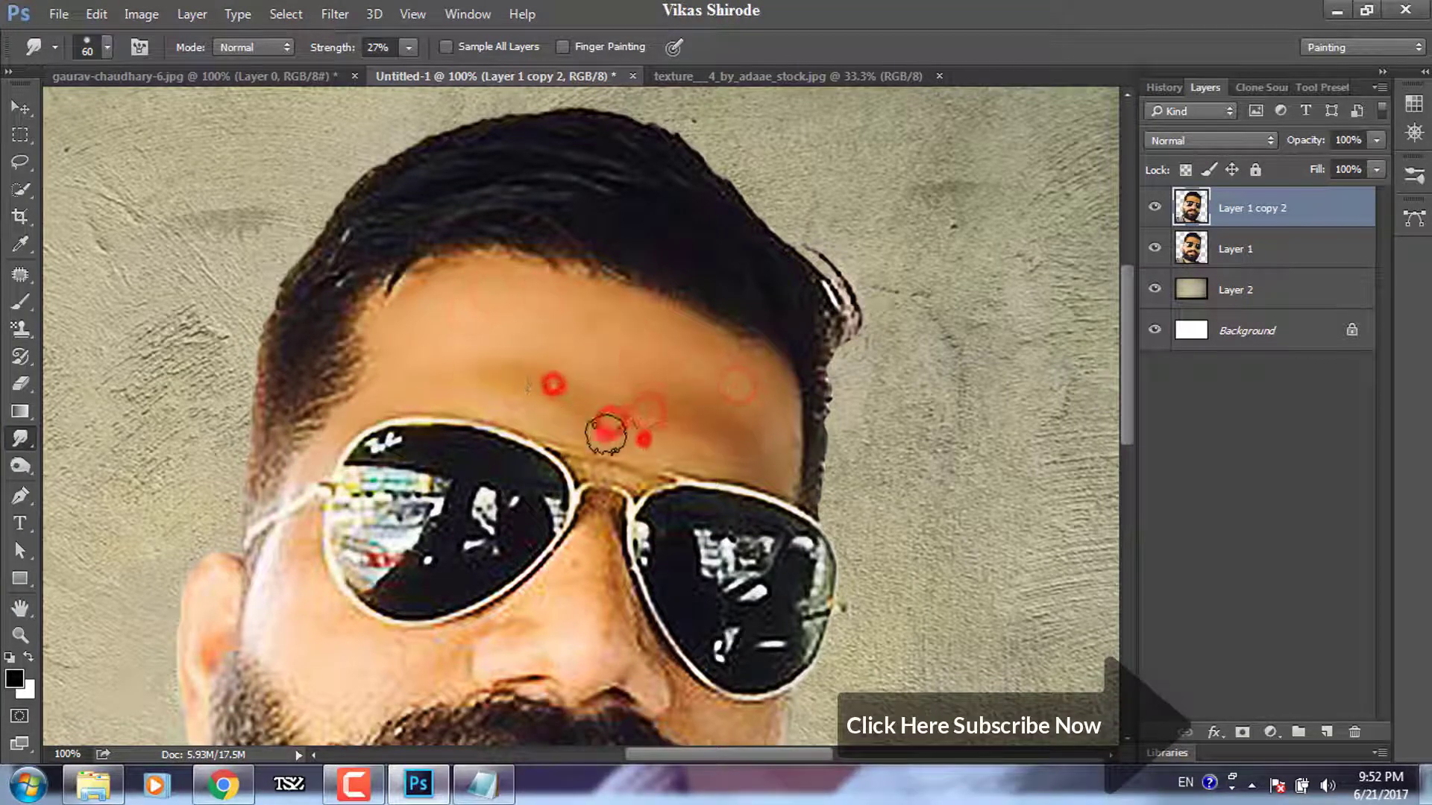
left_click_drag(348, 47, 336, 47)
mouse_move(556, 418)
left_mouse_down()
mouse_move(587, 387)
mouse_move(741, 368)
mouse_move(425, 311)
mouse_move(601, 502)
left_mouse_up()
key("ctrl+plus")
key("ctrl+plus")
- Smudge the nose bridge and top of the nose with a 10–15 px brush
key("bracketleft")
key("bracketleft")
key("bracketleft")
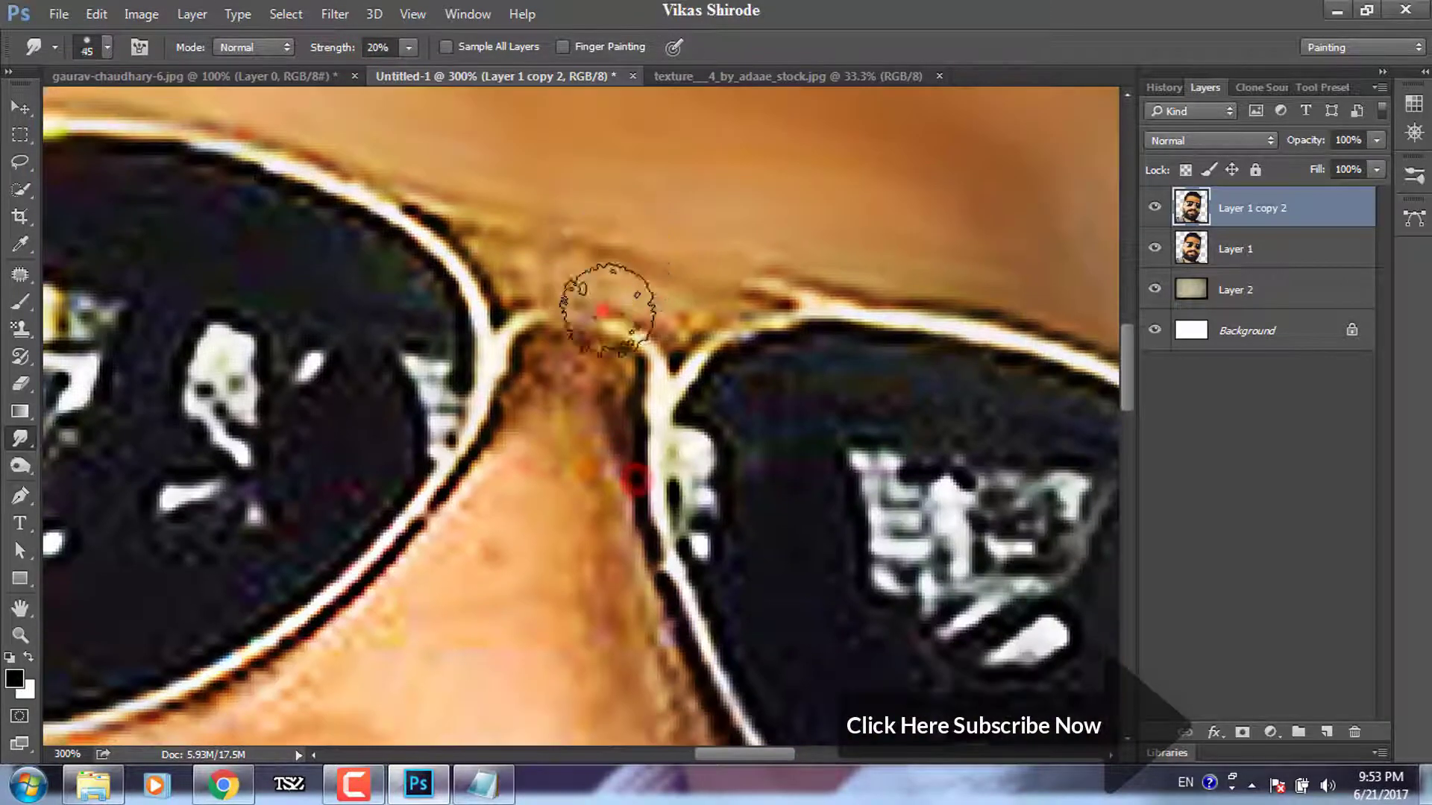
left_click(693, 333)
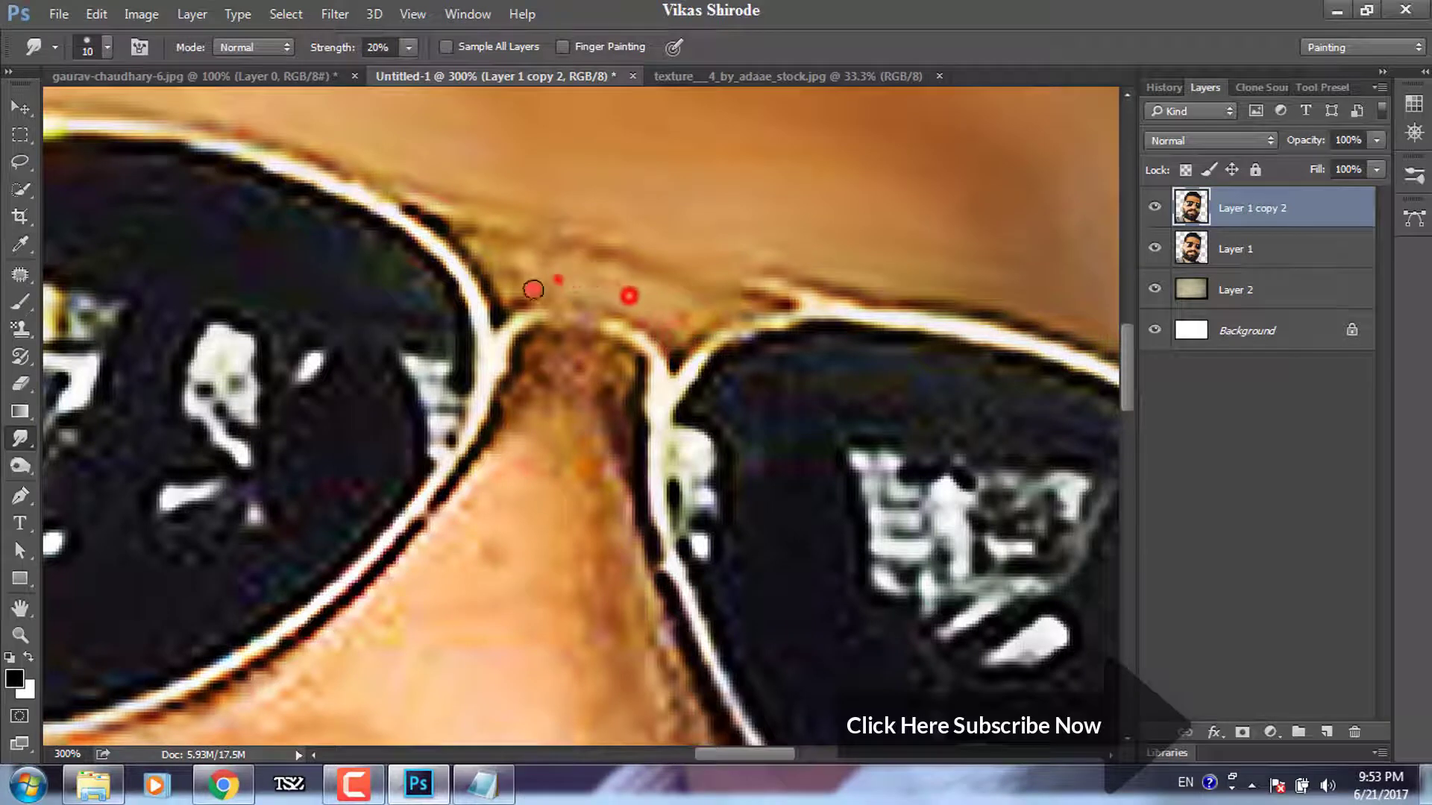
left_click_drag(605, 275, 633, 231)
left_click_drag(512, 223, 544, 233)
mouse_move(502, 333)
left_mouse_down()
mouse_move(650, 333)
mouse_move(549, 306)
left_mouse_up()
key("bracketright")
key("bracketright")
key("bracketright")
mouse_move(531, 364)
left_mouse_down()
mouse_move(585, 358)
mouse_move(543, 408)
mouse_move(597, 403)
mouse_move(496, 505)
mouse_move(591, 495)
left_mouse_up()
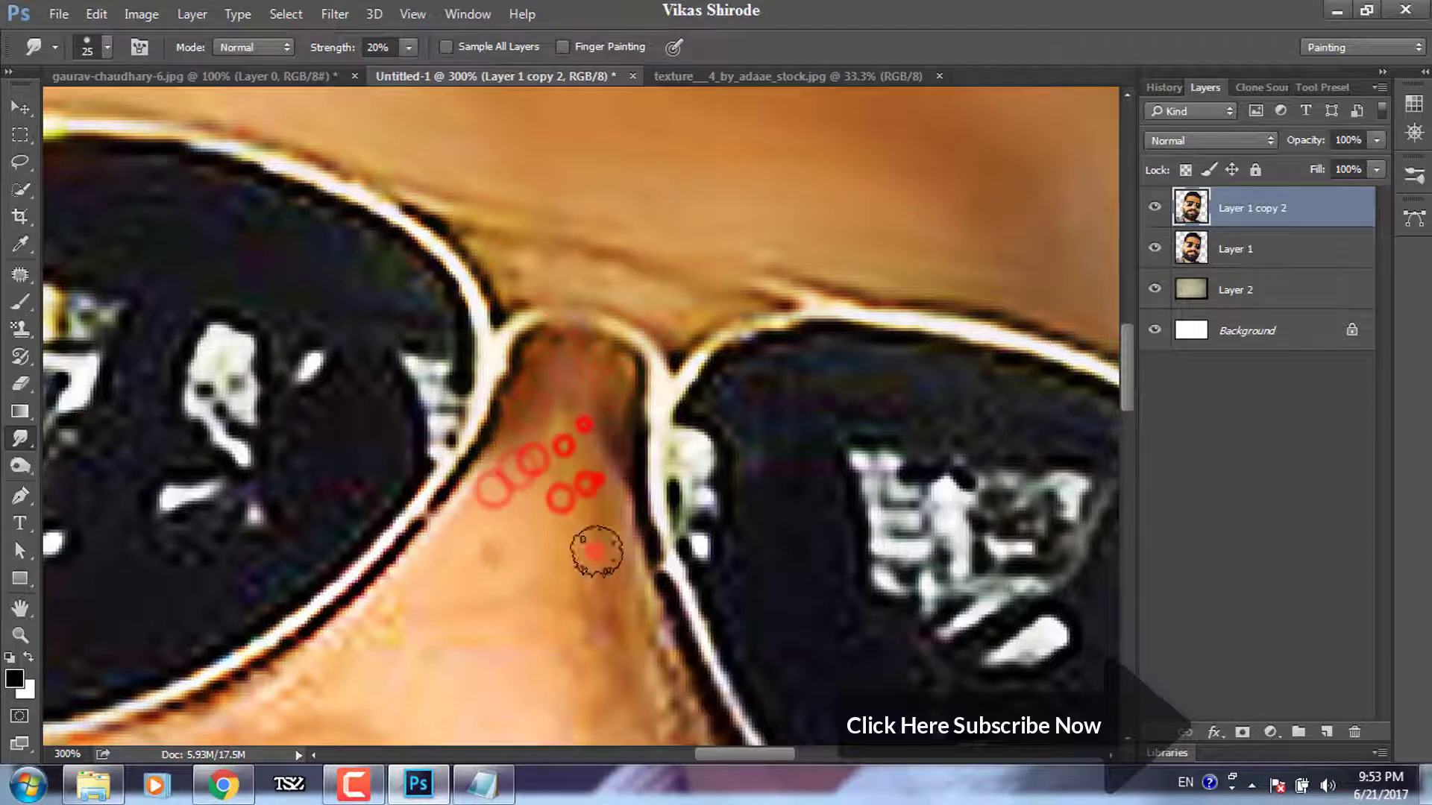
left_click_drag(545, 589, 531, 302)
- With a larger brush, blend the skin down the side of the nose
key("bracketright")
left_click(377, 246)
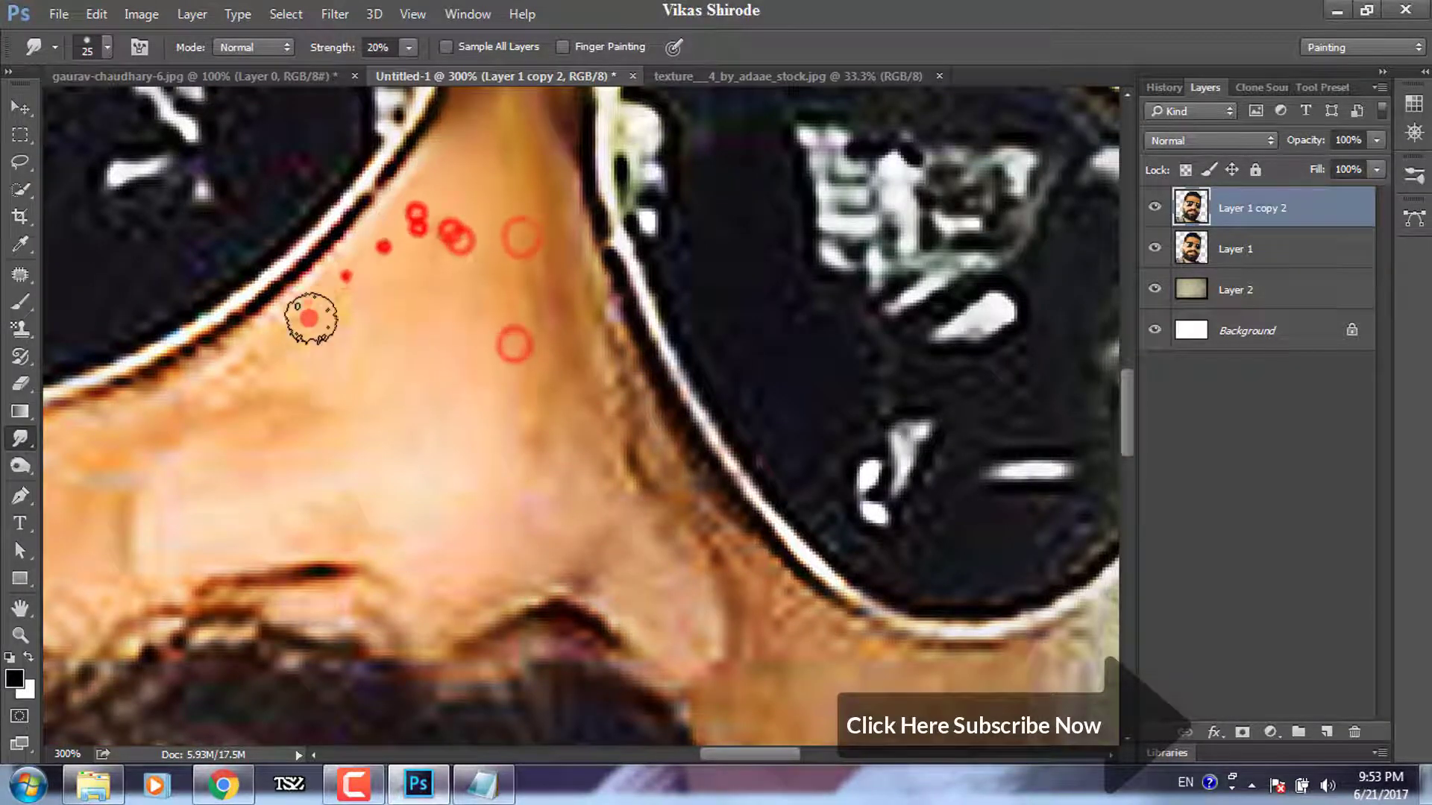
left_click(384, 351)
left_click(553, 385)
left_click(567, 439)
left_click(458, 546)
left_click(460, 621)
- Blend the nose into the cheek and smooth the cheek beside the nose
left_click(448, 370)
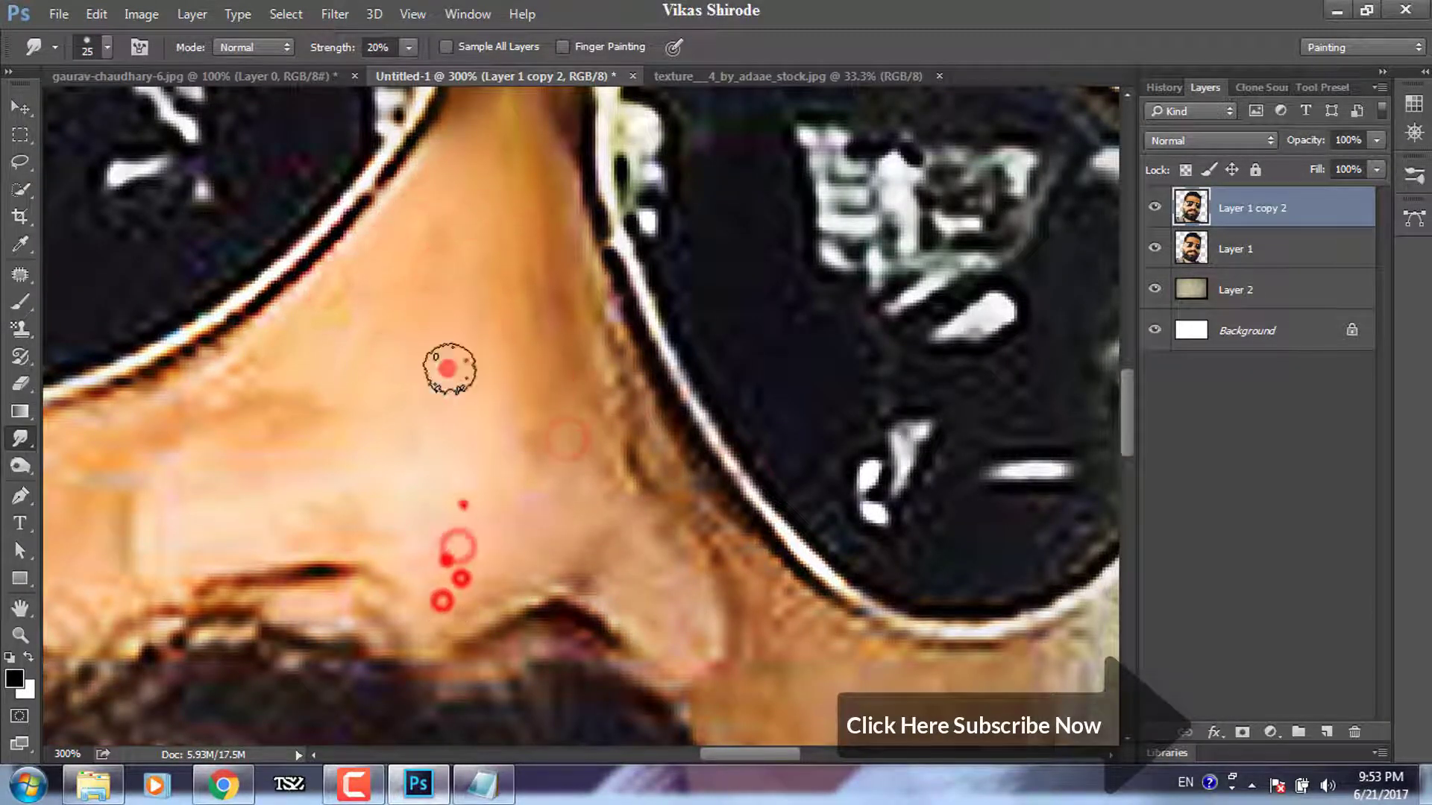
left_click(454, 262)
left_click(294, 521)
left_click(291, 443)
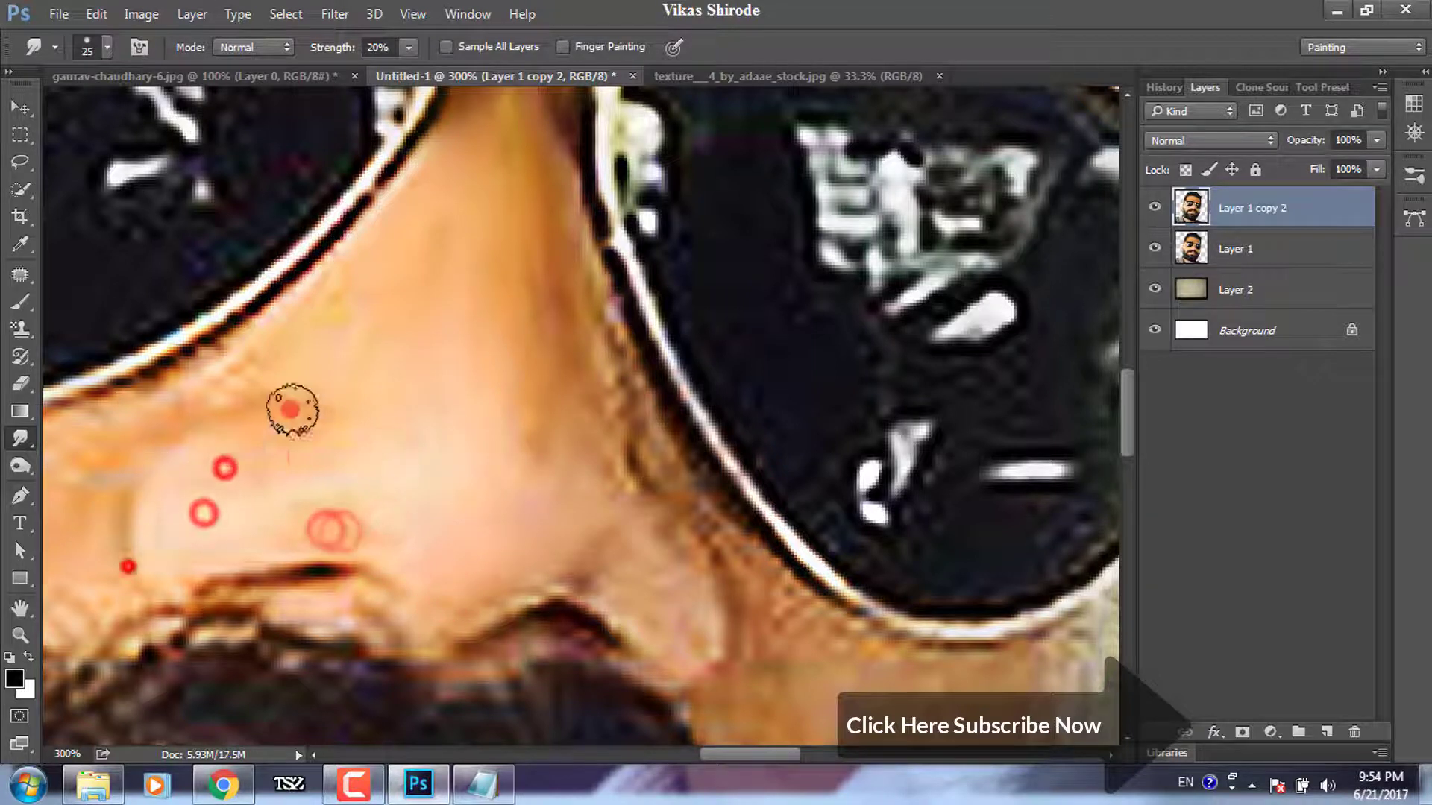
left_click(128, 566)
left_click(233, 378)
left_click(153, 408)
left_click(103, 467)
left_click(85, 515)
left_click(82, 572)
- With a smaller brush, soften the skin along the moustache edge
key("bracketleft")
key("bracketleft")
key("bracketleft")
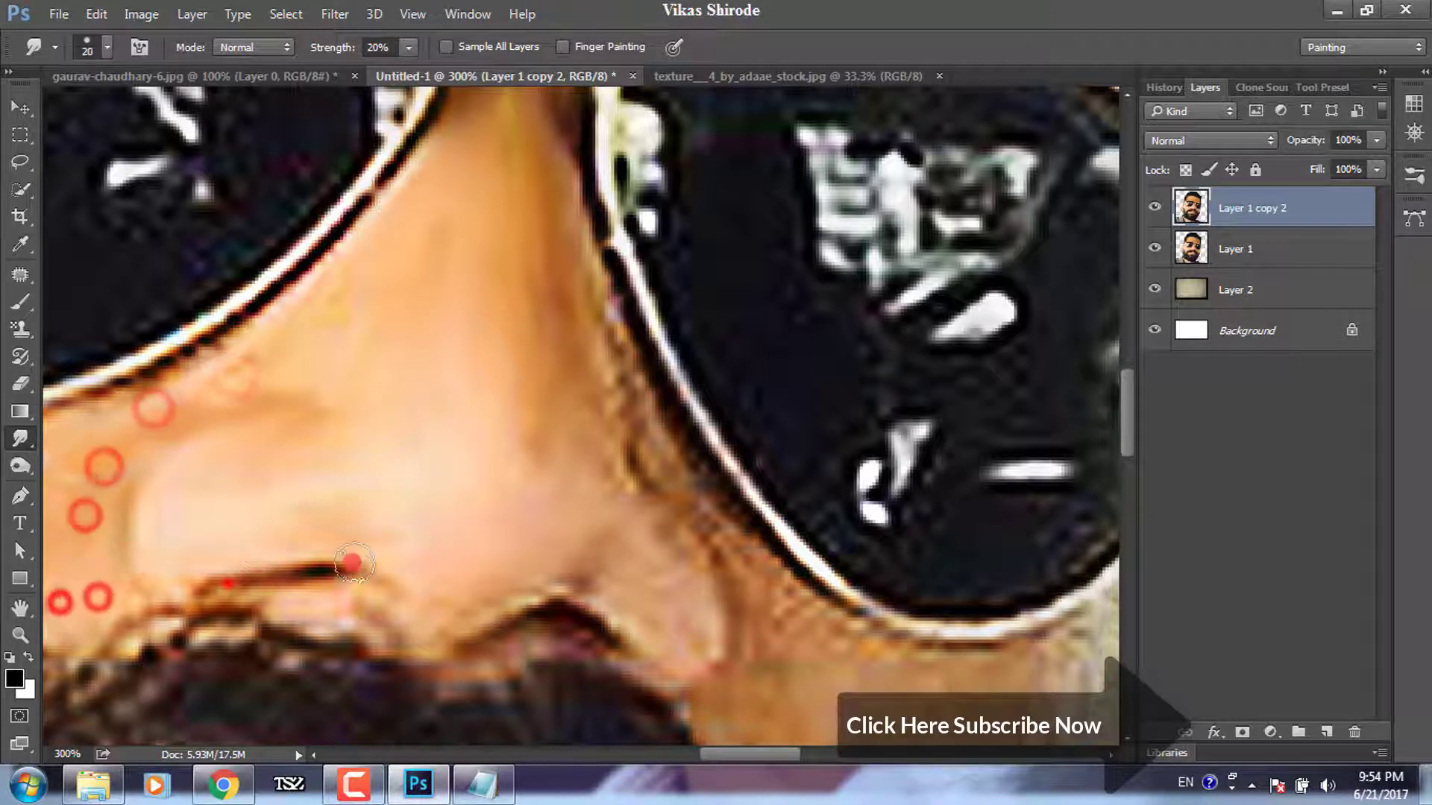
left_click(253, 578)
left_click(287, 596)
left_click(378, 571)
left_click(480, 626)
left_click(537, 613)
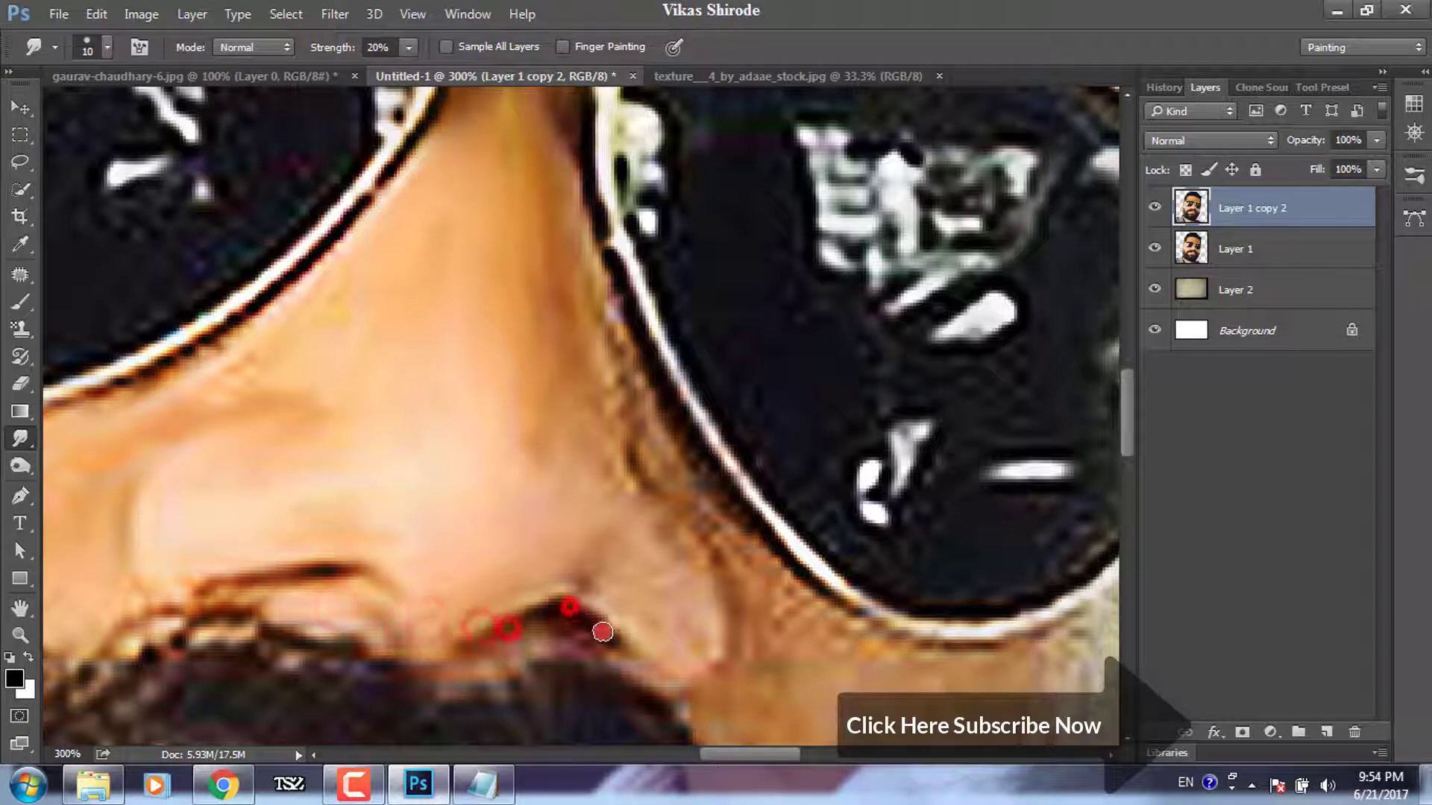
- Blend the skin around the nostril and nose side with a size 20 brush
left_click(656, 601)
left_click(718, 639)
left_click(633, 665)
key("bracketleft")
left_click(656, 516)
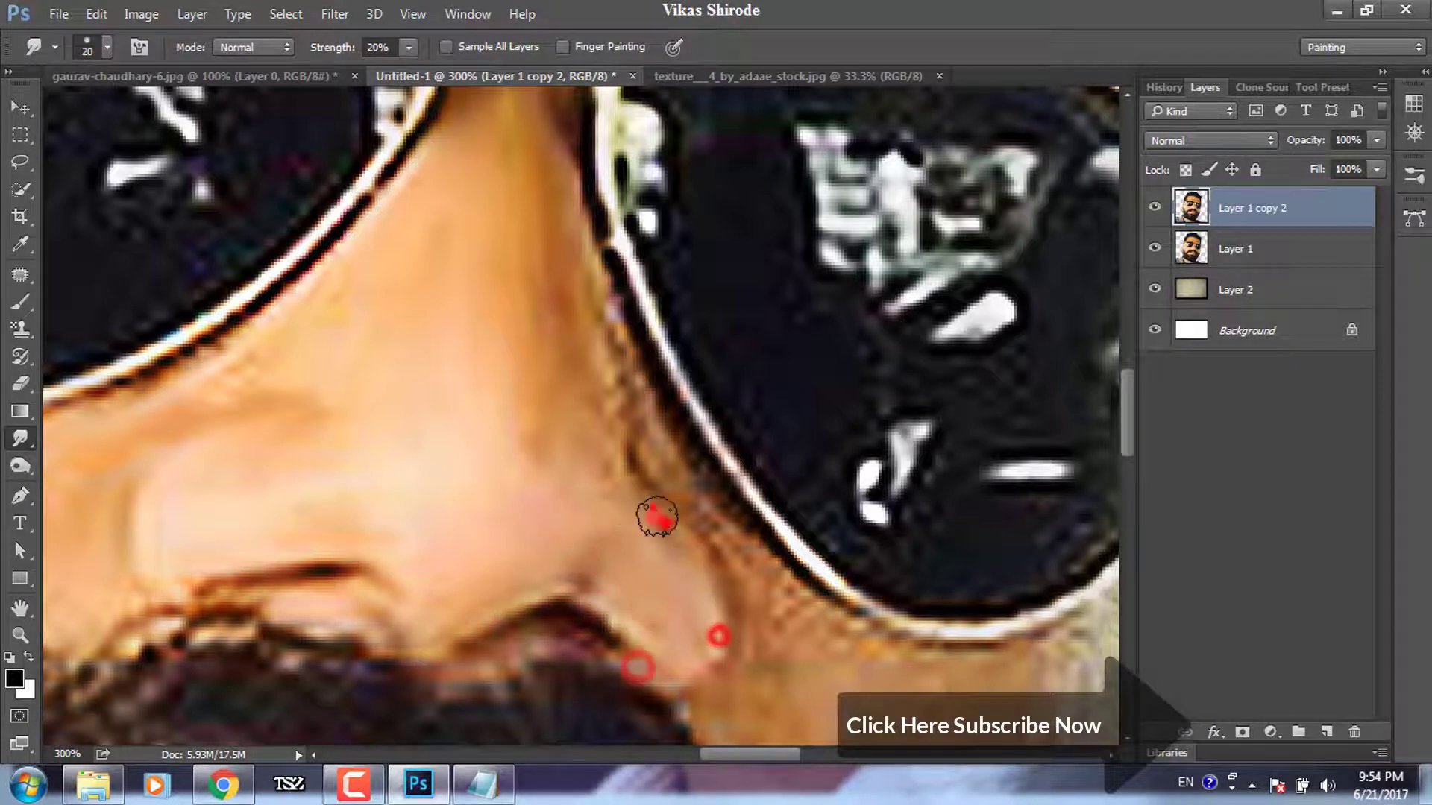
left_click(829, 640)
left_click(778, 588)
left_click(761, 628)
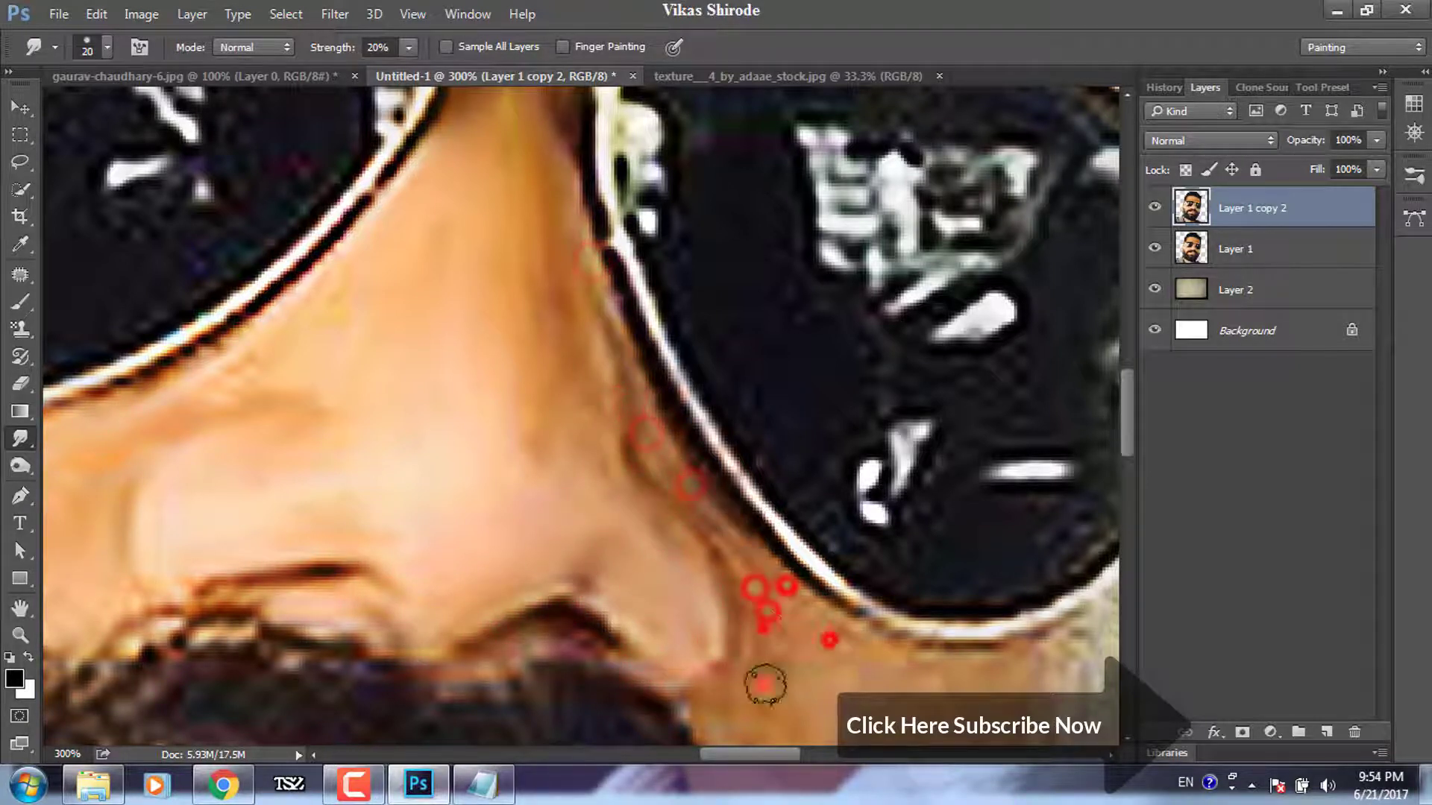
left_click(792, 652)
left_click(749, 696)
left_click_drag(738, 580, 503, 538)
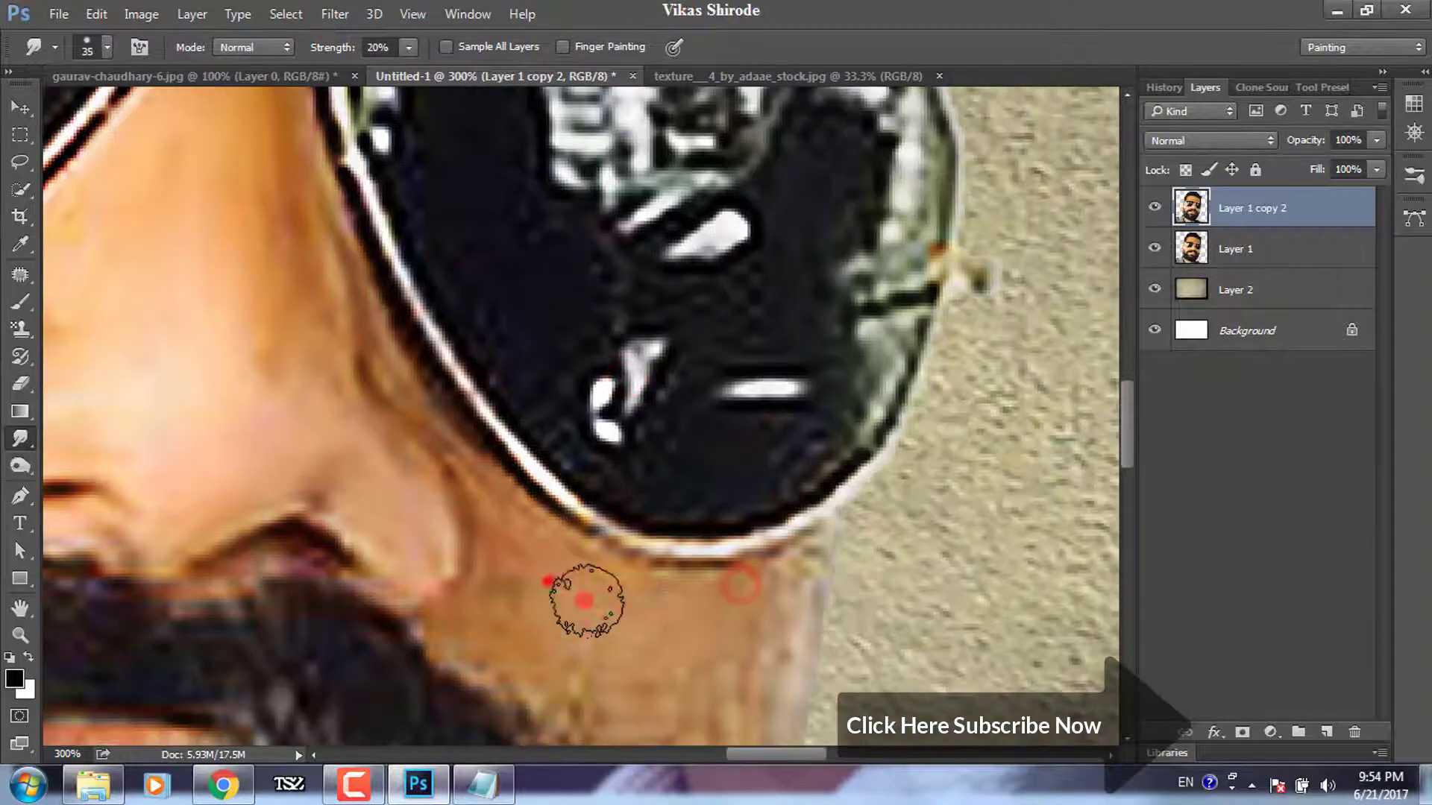
- Blend the nostril edge, then smooth the skin above the moustache with a size 30 brush
left_click(783, 592)
left_click(748, 626)
left_click(729, 651)
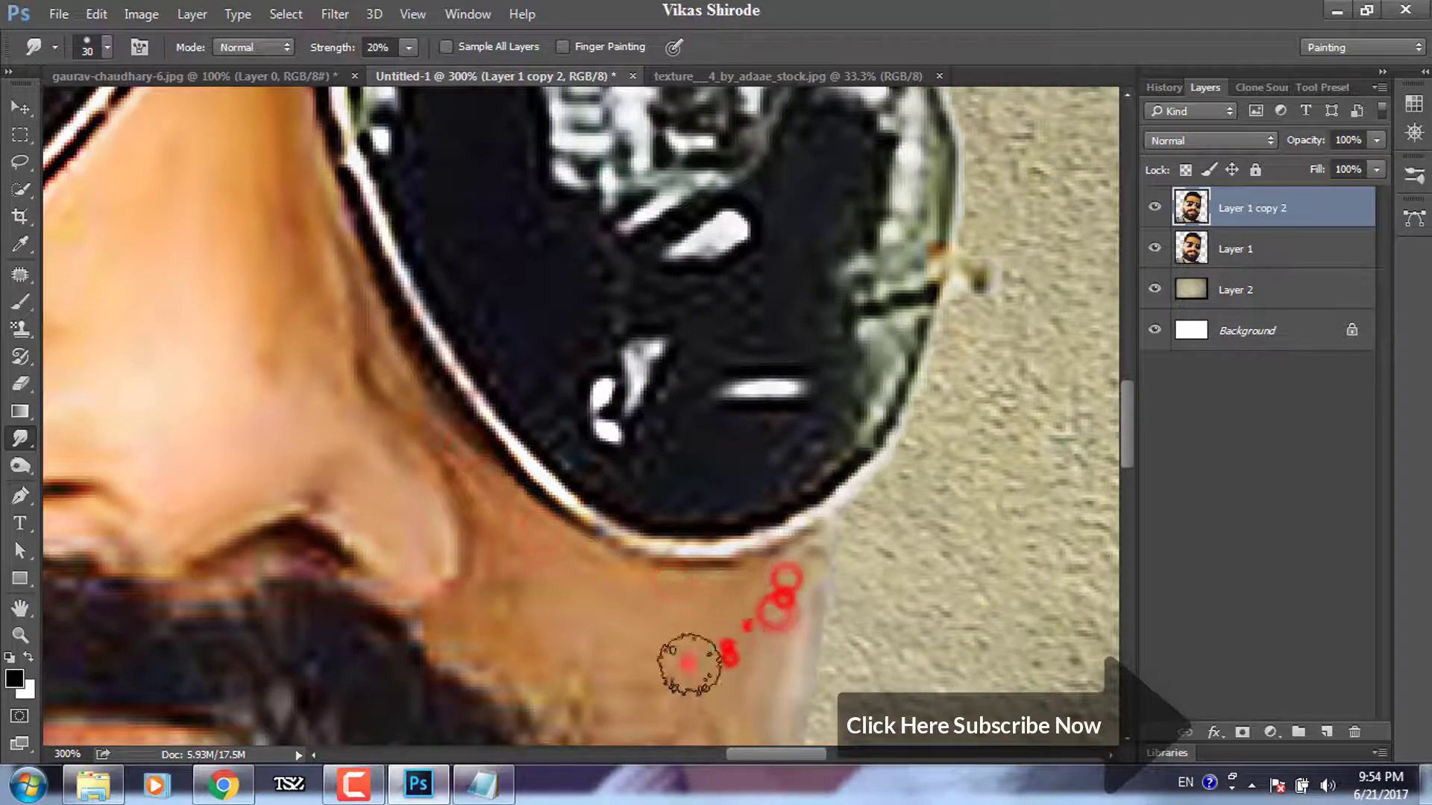
key("bracketright")
left_click_drag(654, 677, 600, 479)
left_click(601, 479)
left_click(440, 384)
left_click(546, 454)
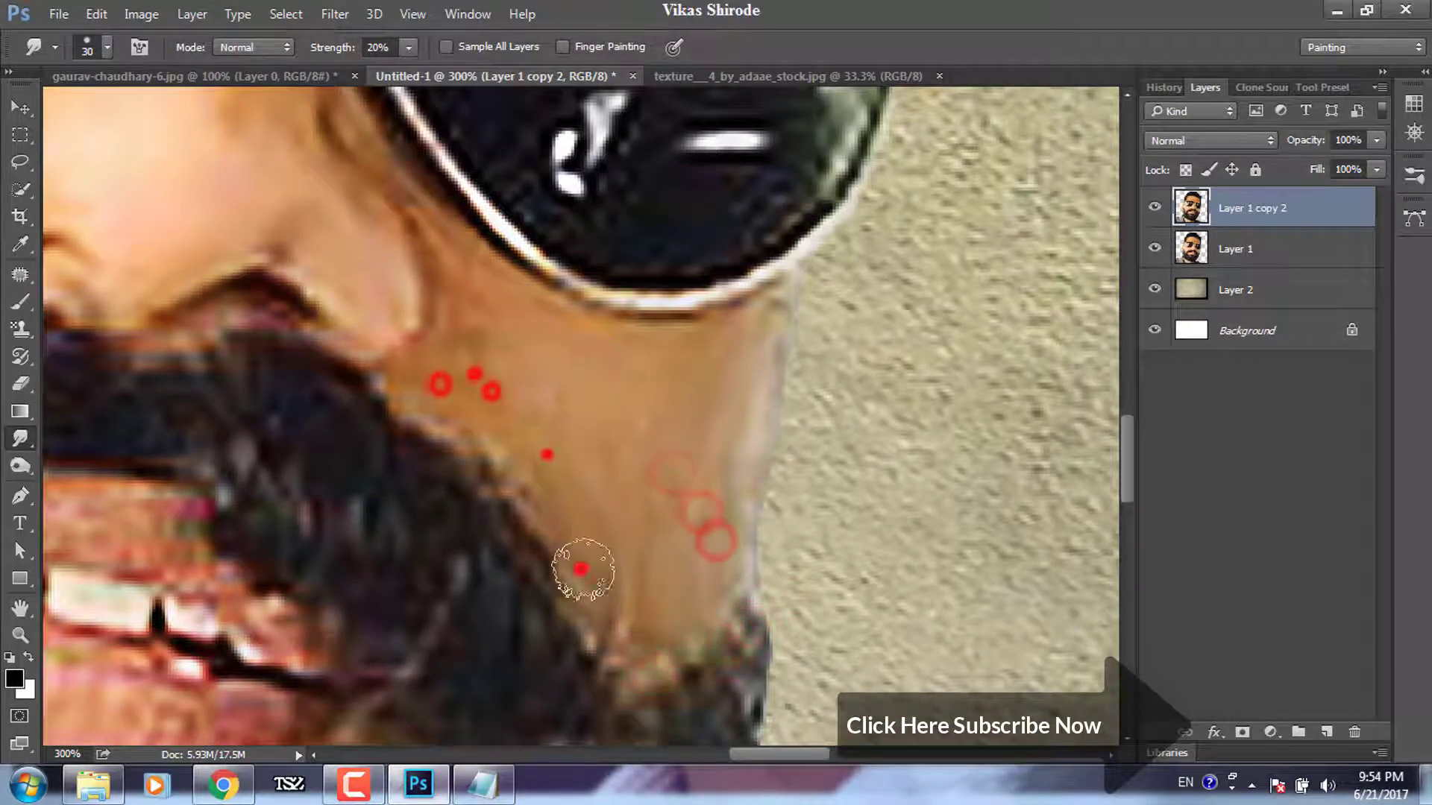
left_click(581, 570)
- At brush size 20, soften the cheek patch, nose side and where nose meets cheek
left_click(687, 437)
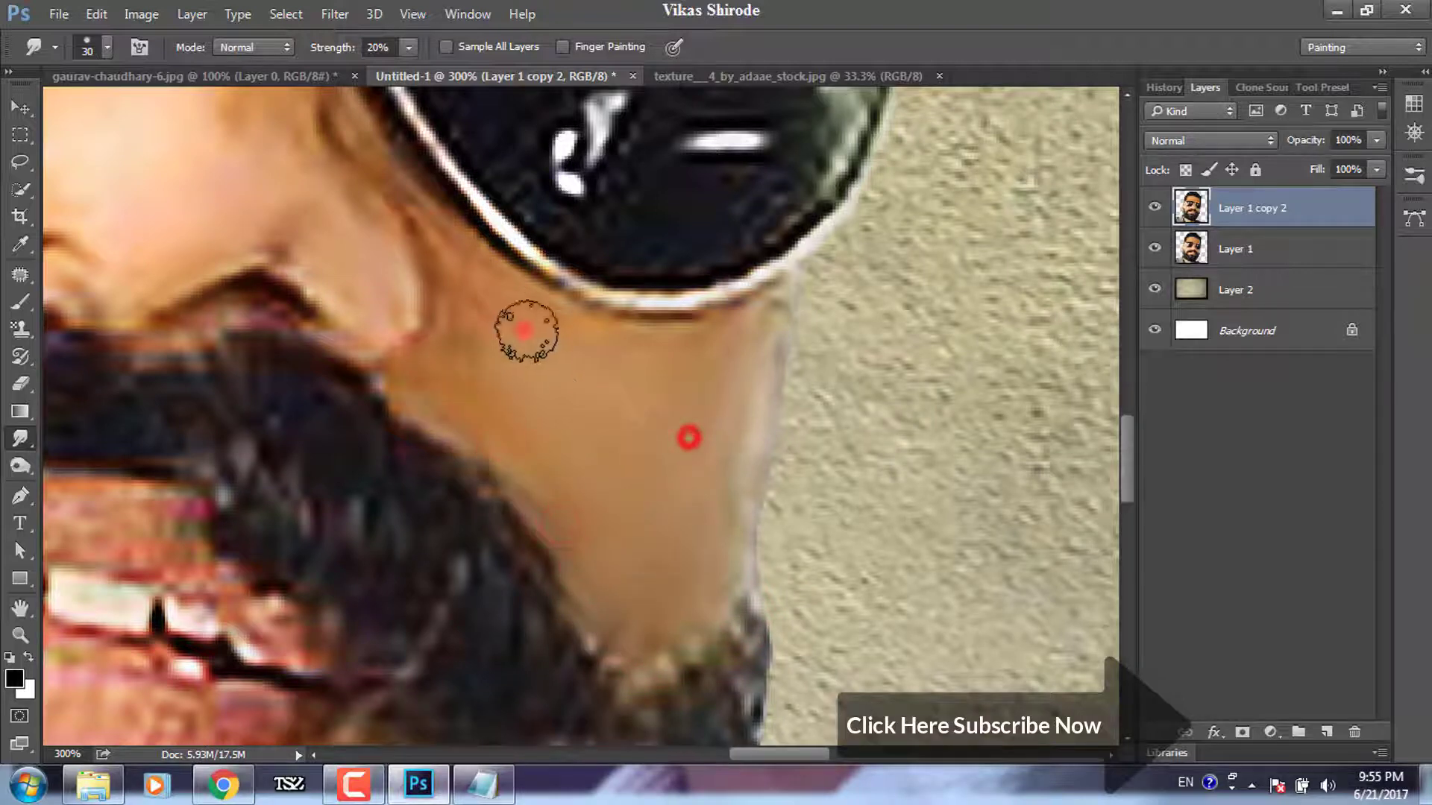
left_click_drag(525, 336, 594, 513)
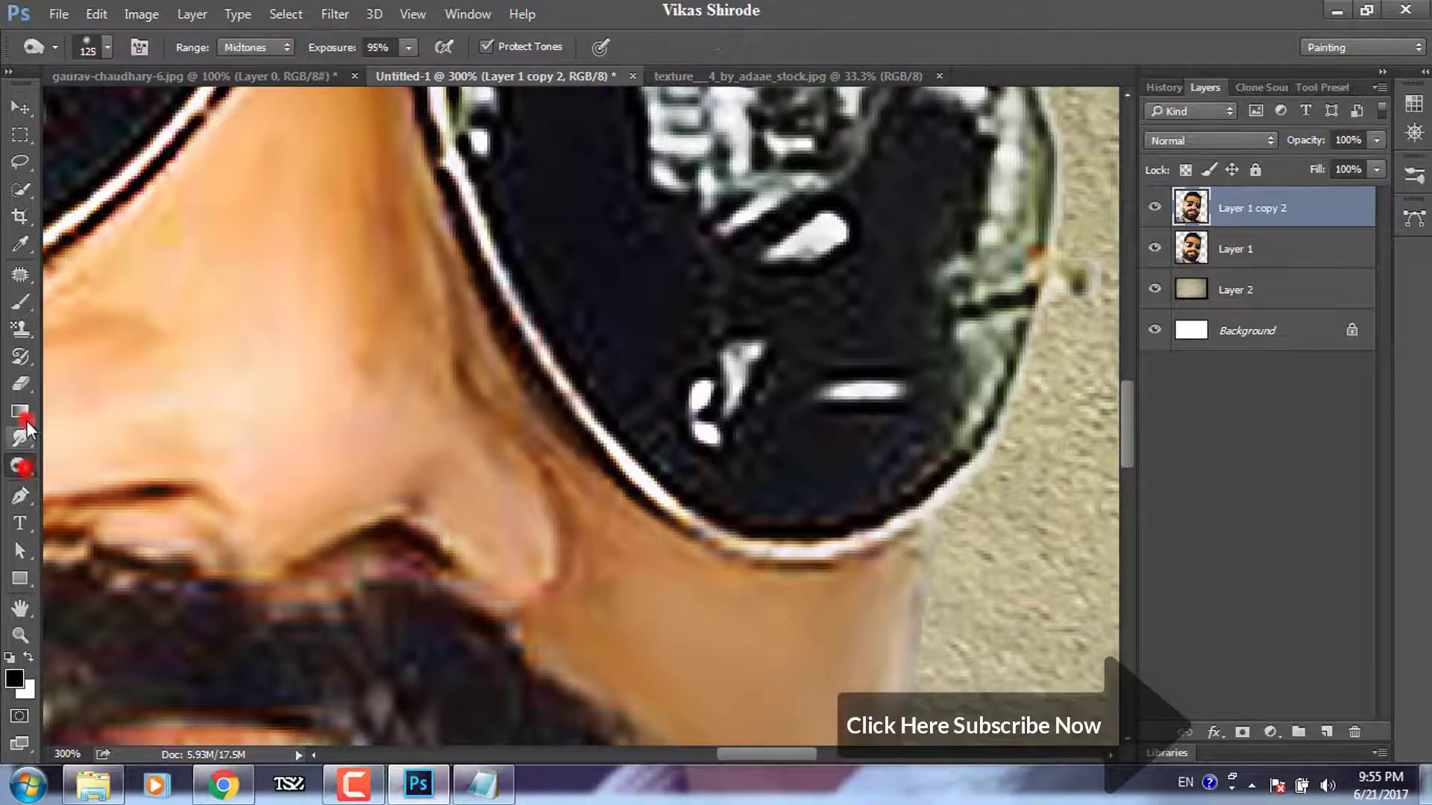
key("bracketleft")
left_click(615, 531)
left_click(542, 432)
left_click(460, 293)
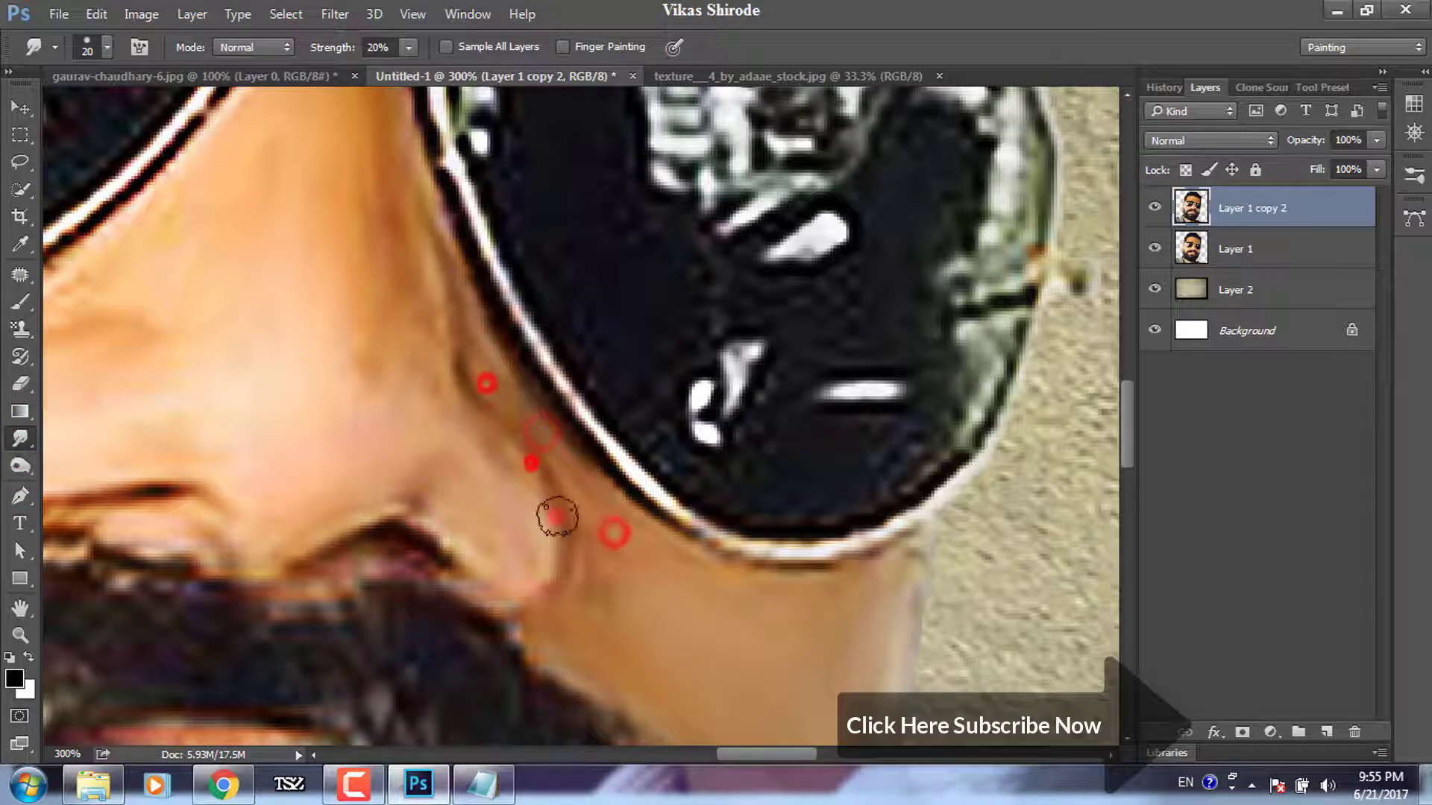
left_click(512, 517)
left_click(410, 512)
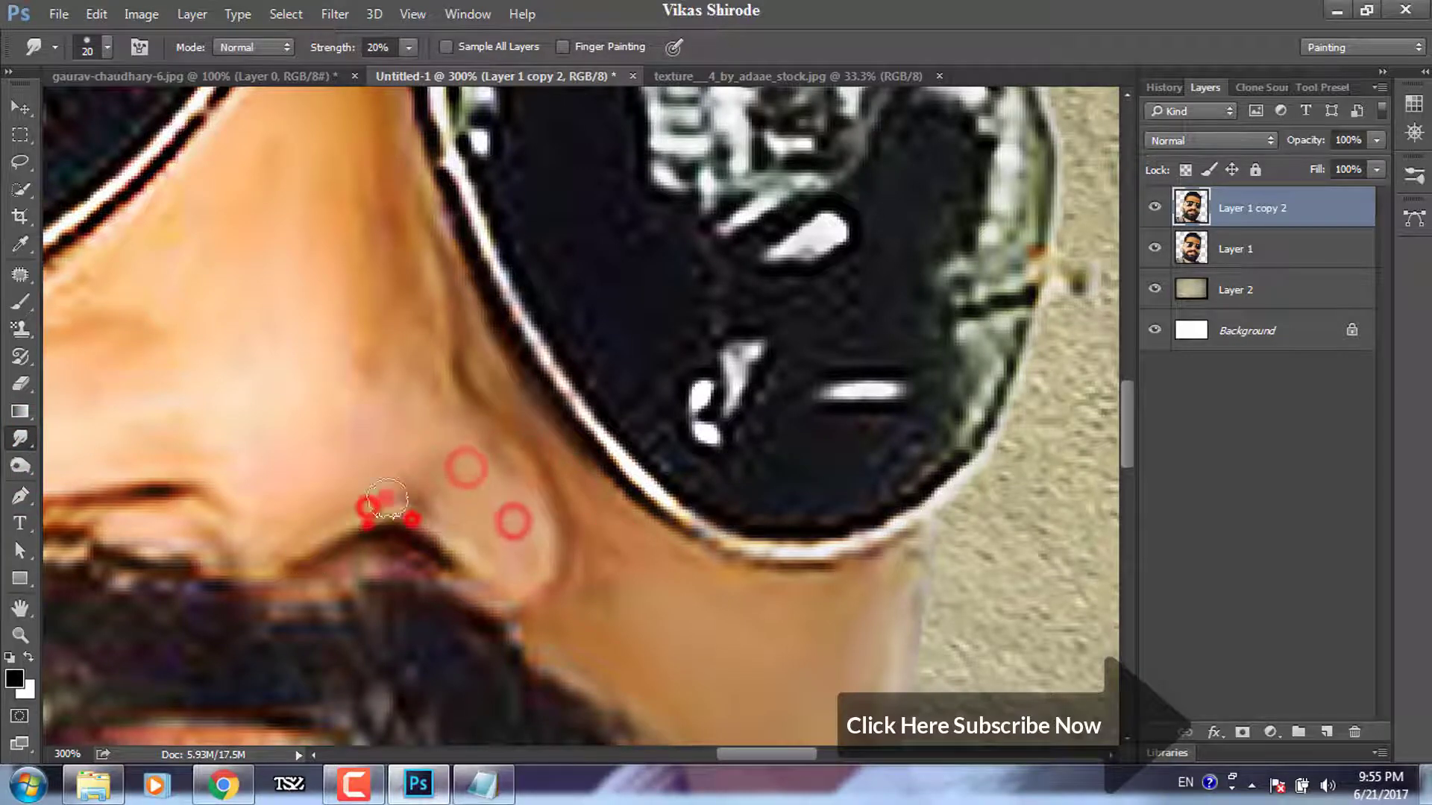
left_click_drag(370, 498, 748, 75)
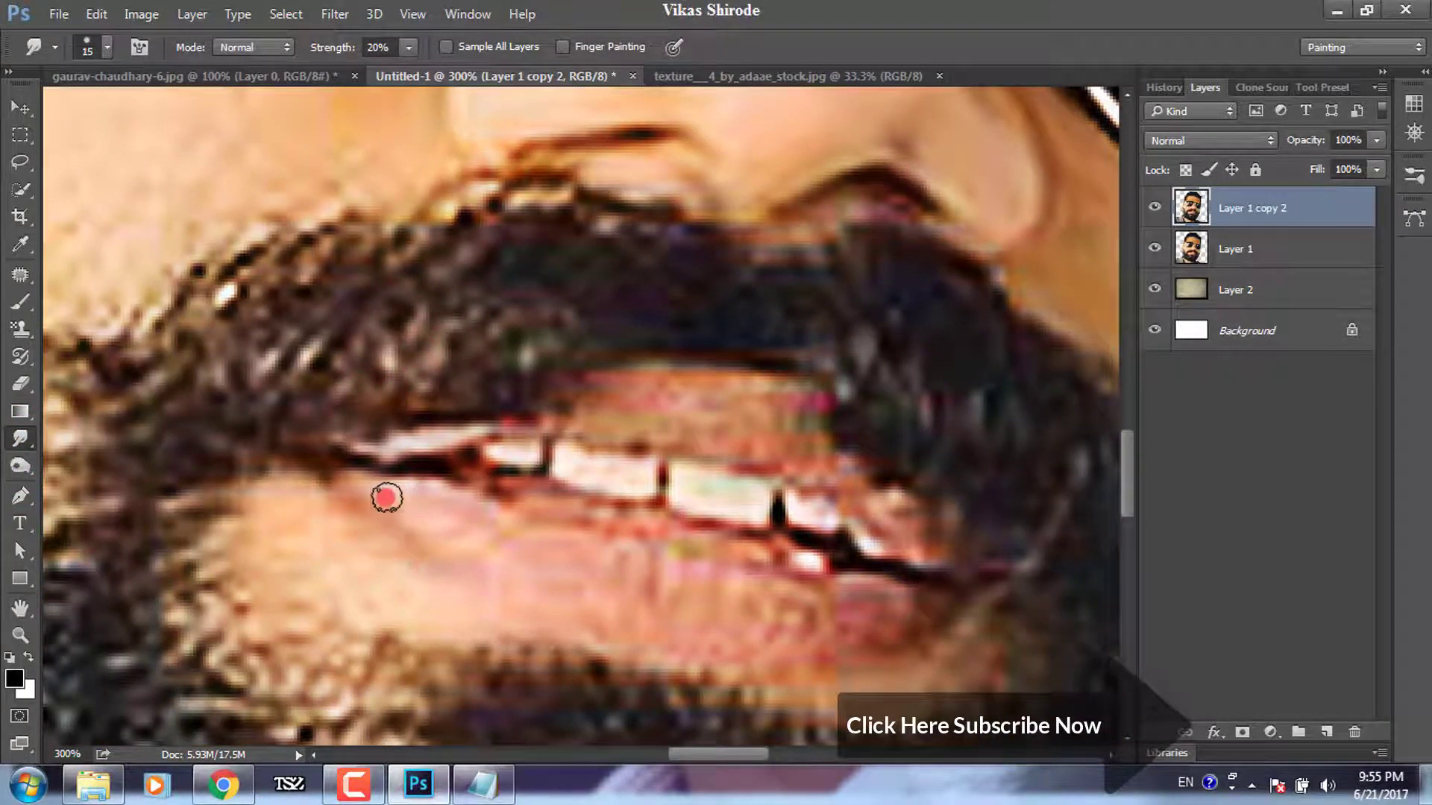
- Smudge the lower lip smooth and blend the lips into the teeth edge
left_click(519, 561)
left_click(604, 624)
left_click(729, 623)
left_click(786, 607)
left_click(831, 601)
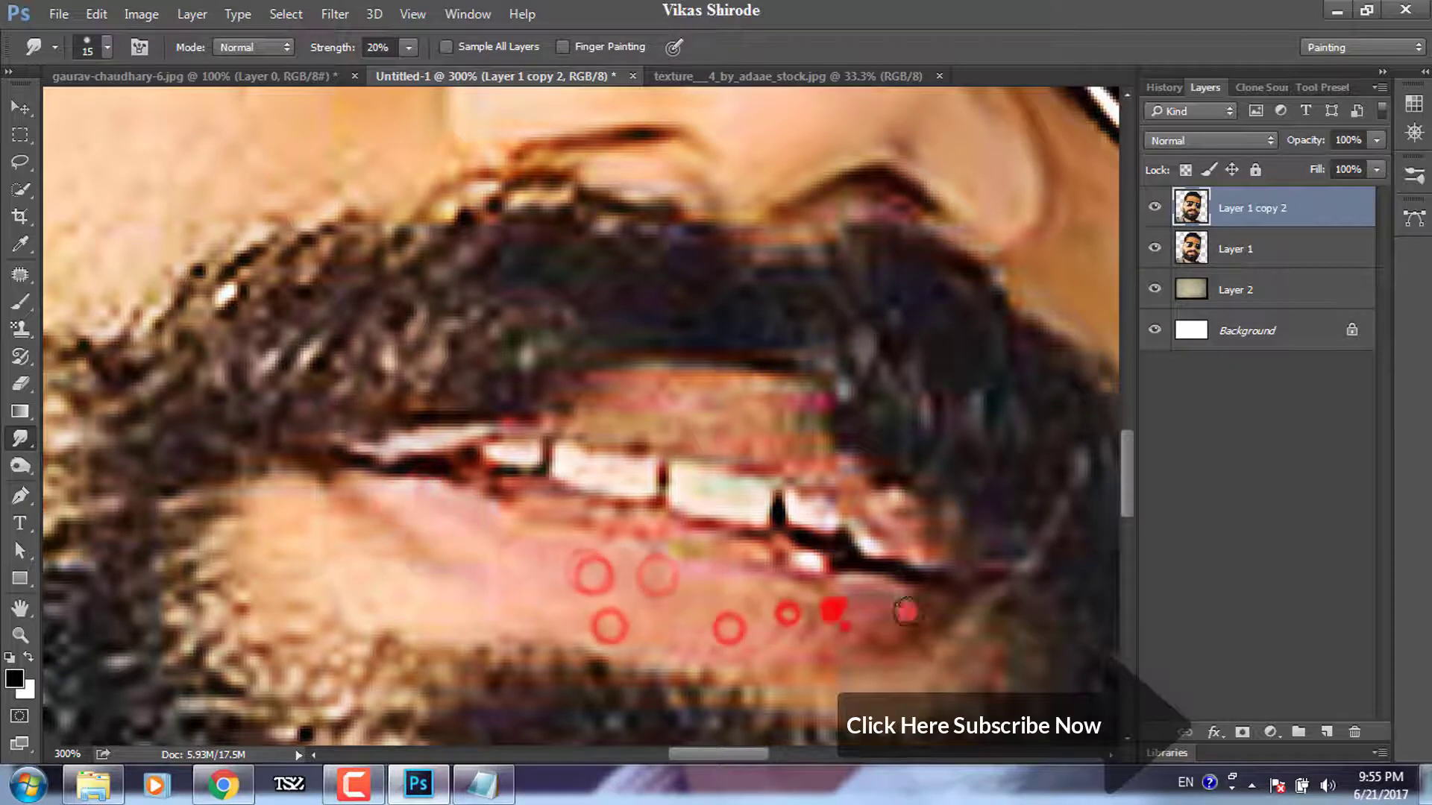
left_click(570, 544)
left_click(512, 591)
left_click(624, 411)
left_click(675, 418)
left_click(748, 405)
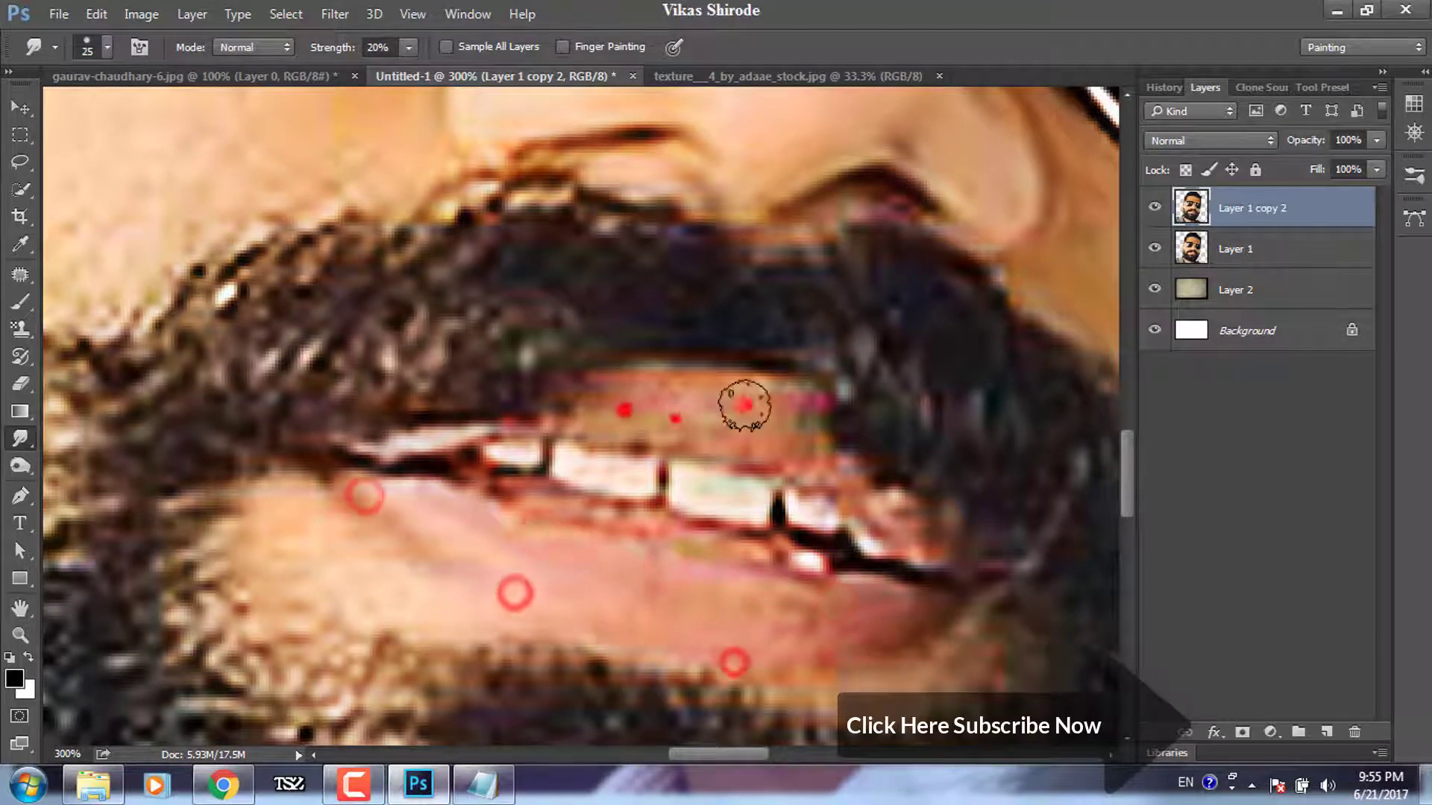
left_click(581, 475)
- With a size 10 brush, soften the upper teeth and lip
key("bracketleft")
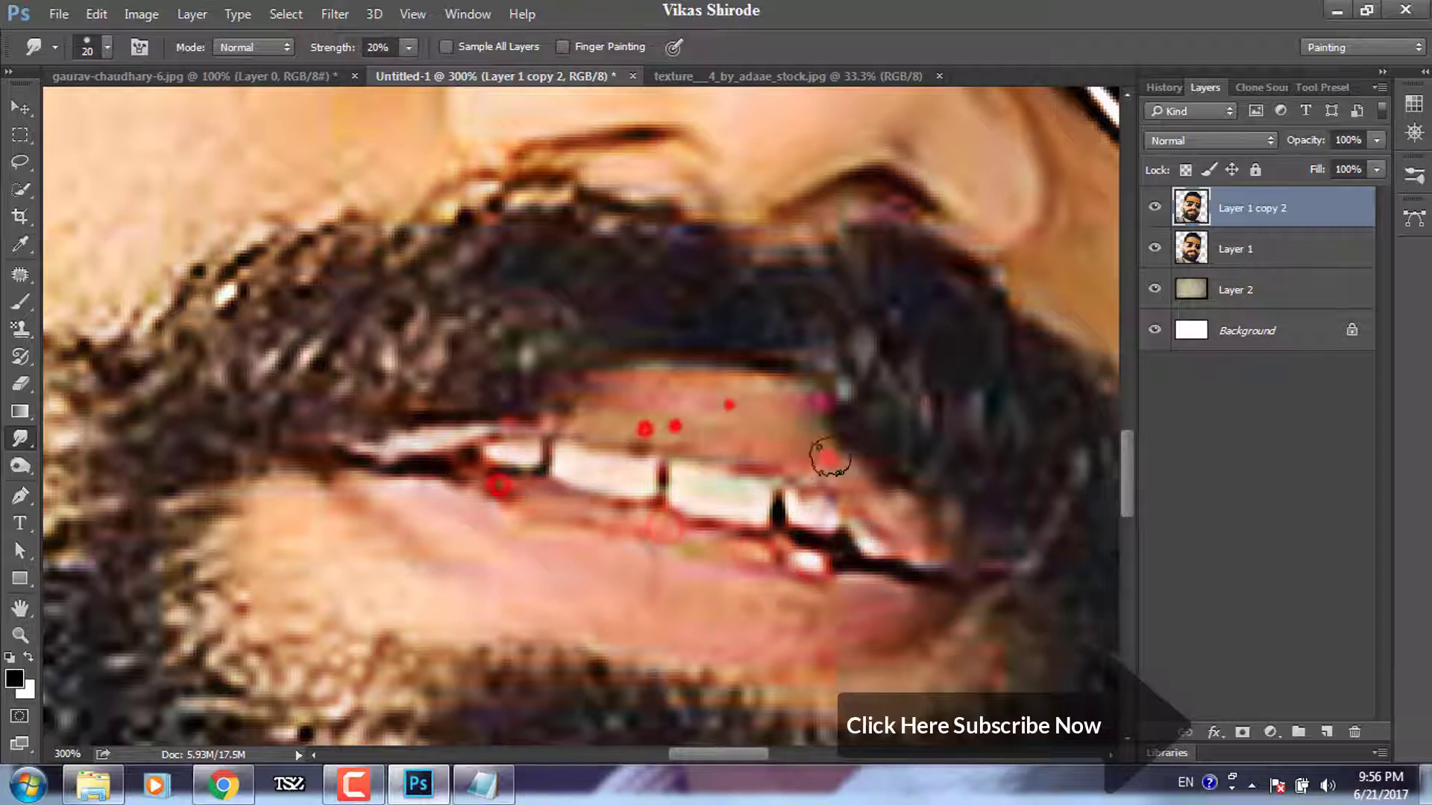
left_click(390, 446)
left_click(288, 493)
left_click(298, 559)
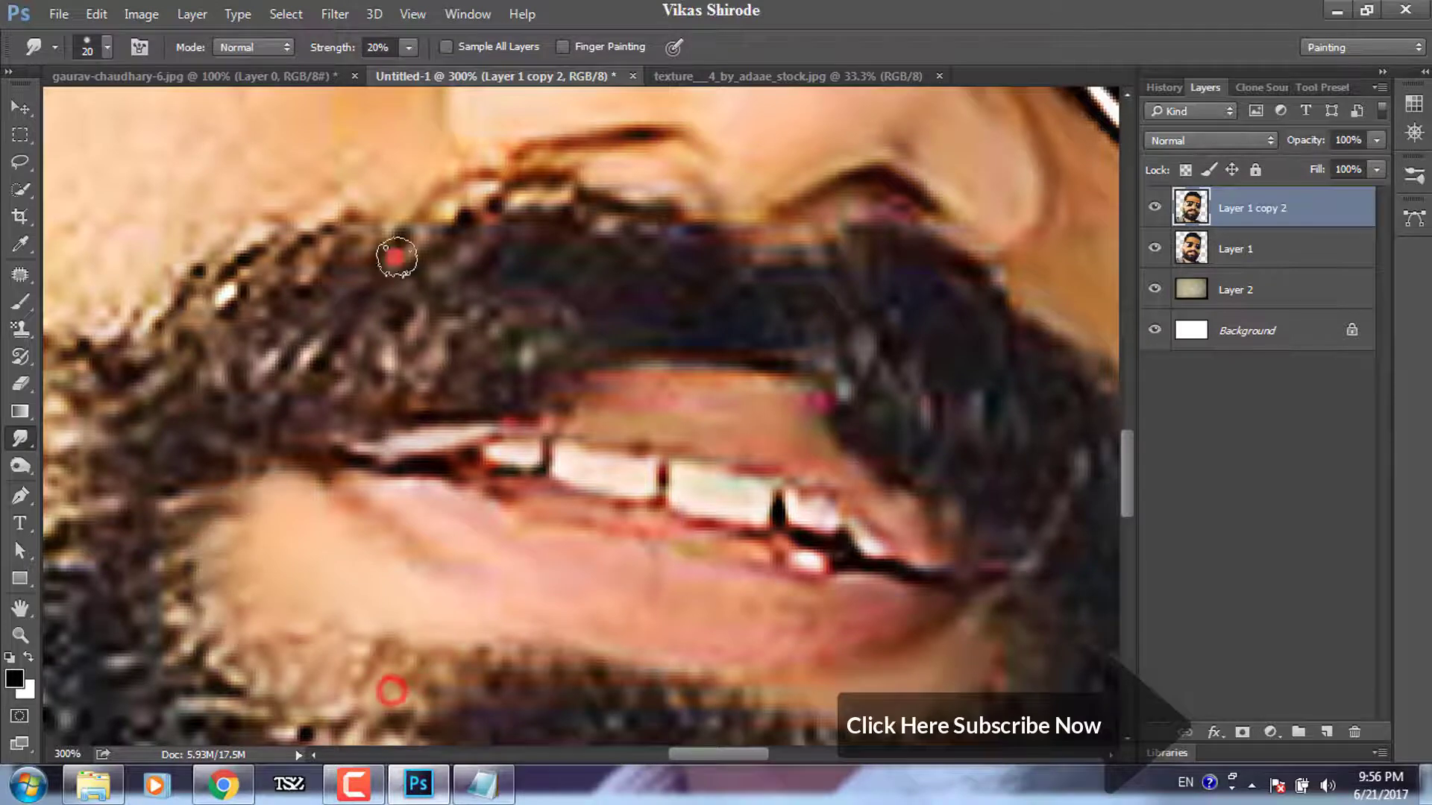
- Zoom to 200% and smudge the upper left cheek skin
scroll(298, 522, "up", 5)
key("ctrl+minus")
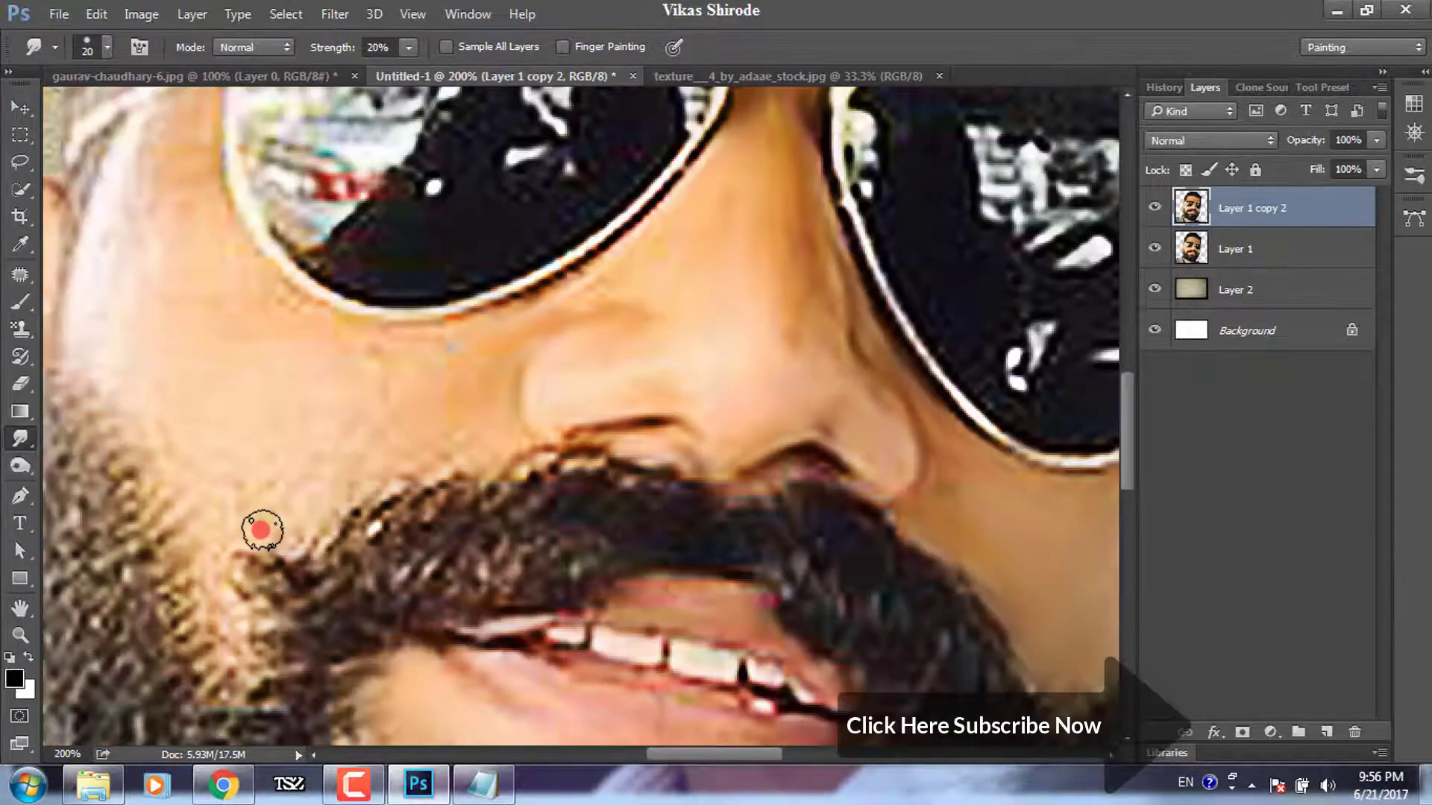
key("ctrl+minus")
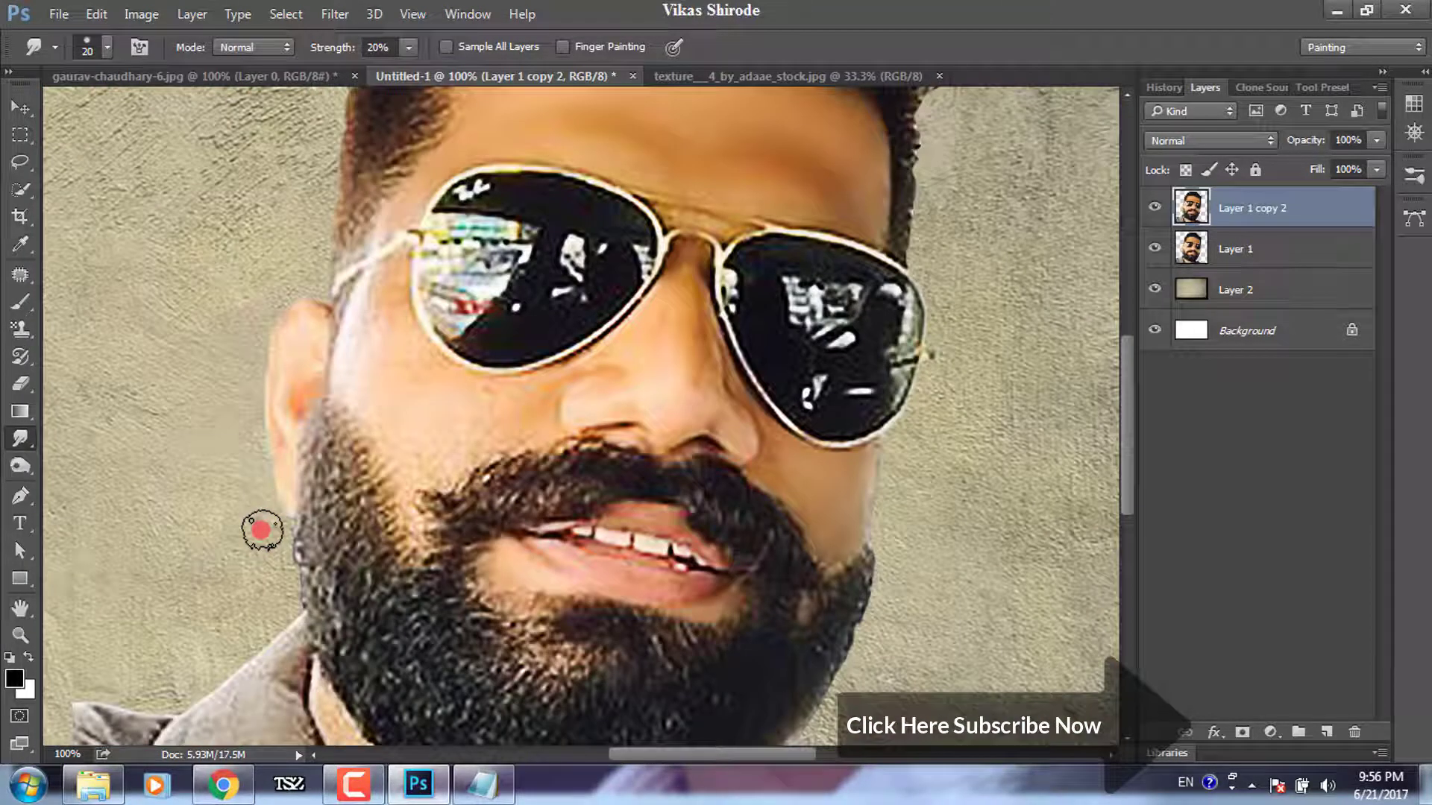
key("ctrl+plus")
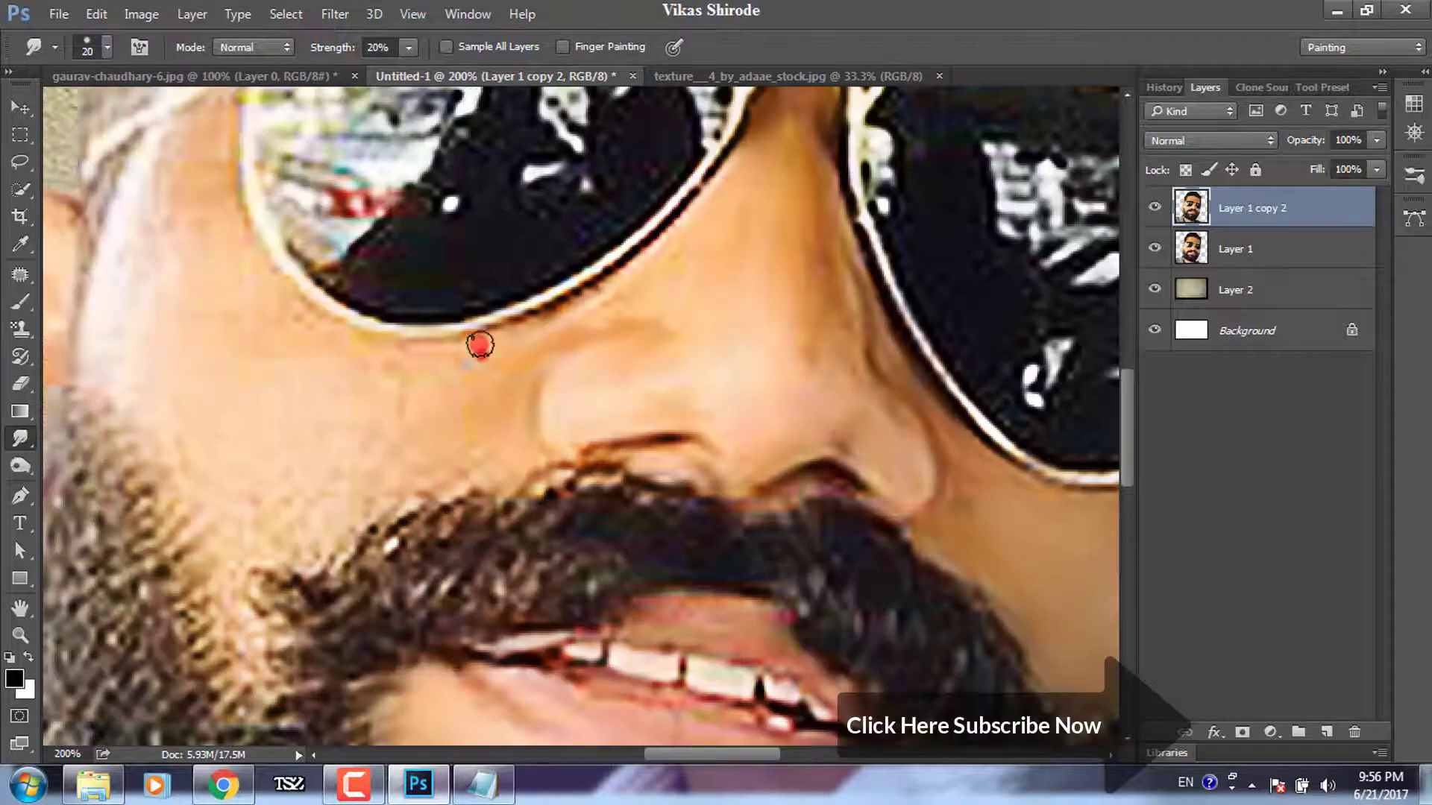
left_click(186, 171)
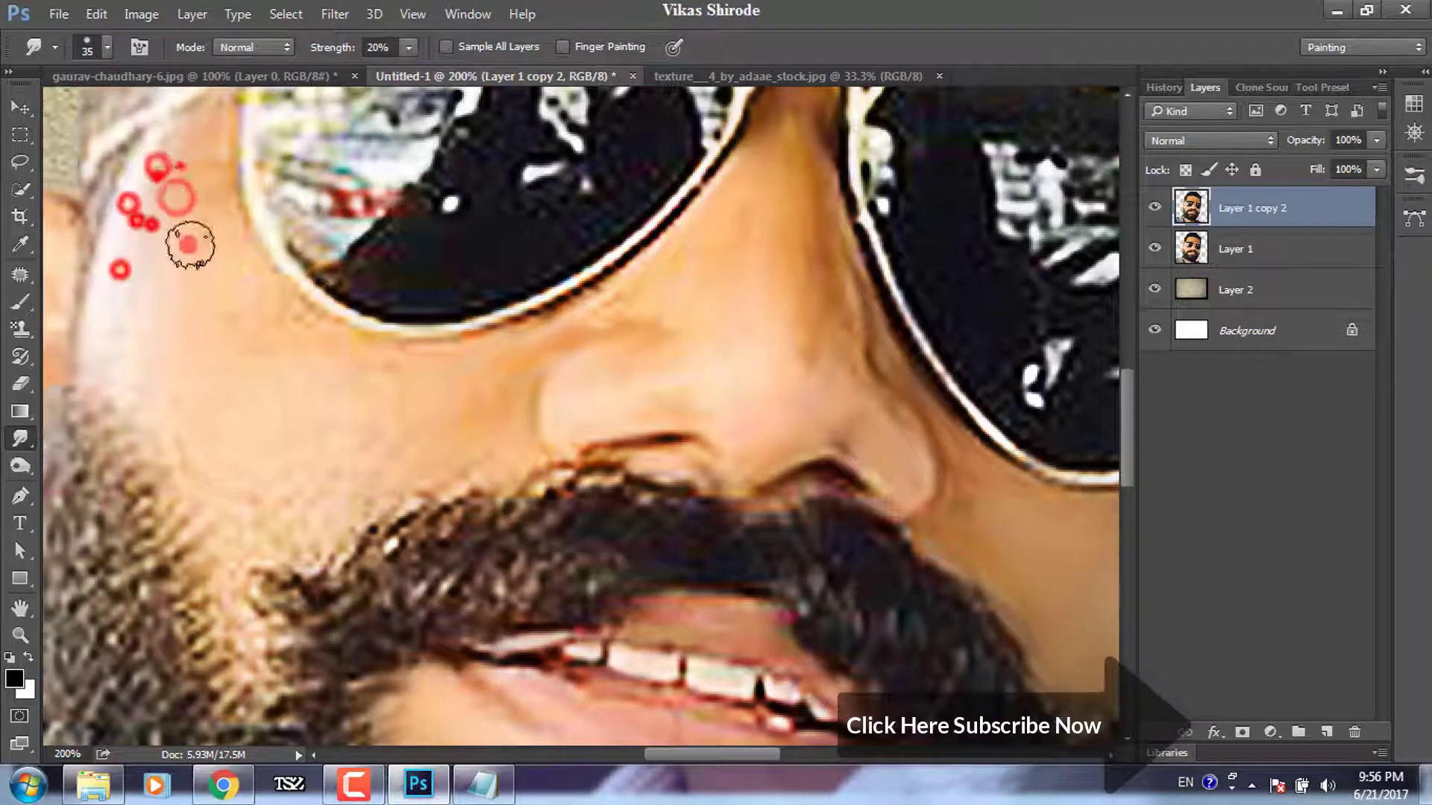
left_click(208, 142)
left_click(226, 261)
left_click(270, 298)
- With a larger brush, smudge the rest of the left cheek smooth
key("bracketright")
left_click(182, 450)
left_click(224, 502)
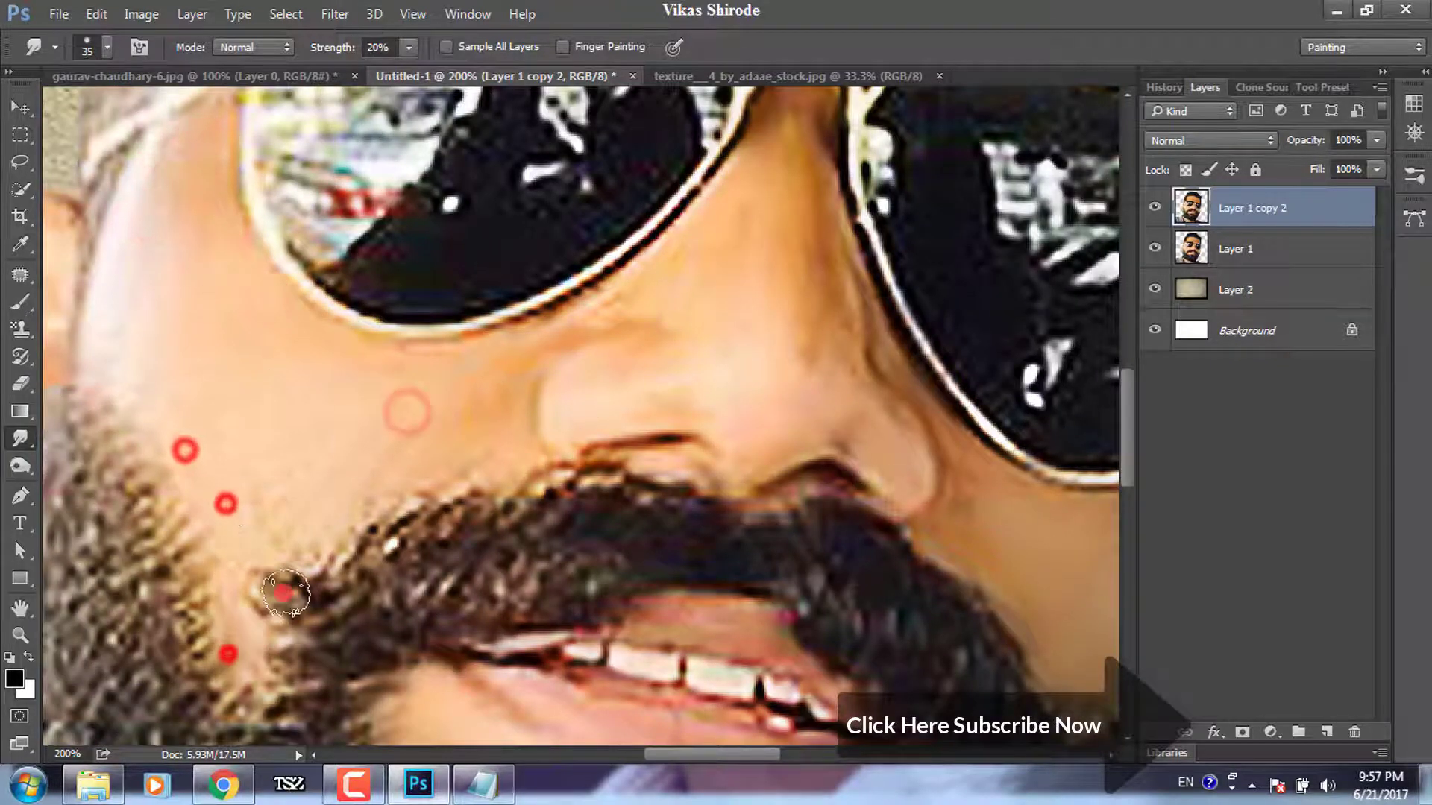
left_click(141, 288)
left_click(118, 397)
left_click(491, 393)
key("bracketleft")
left_click_drag(566, 371, 574, 669)
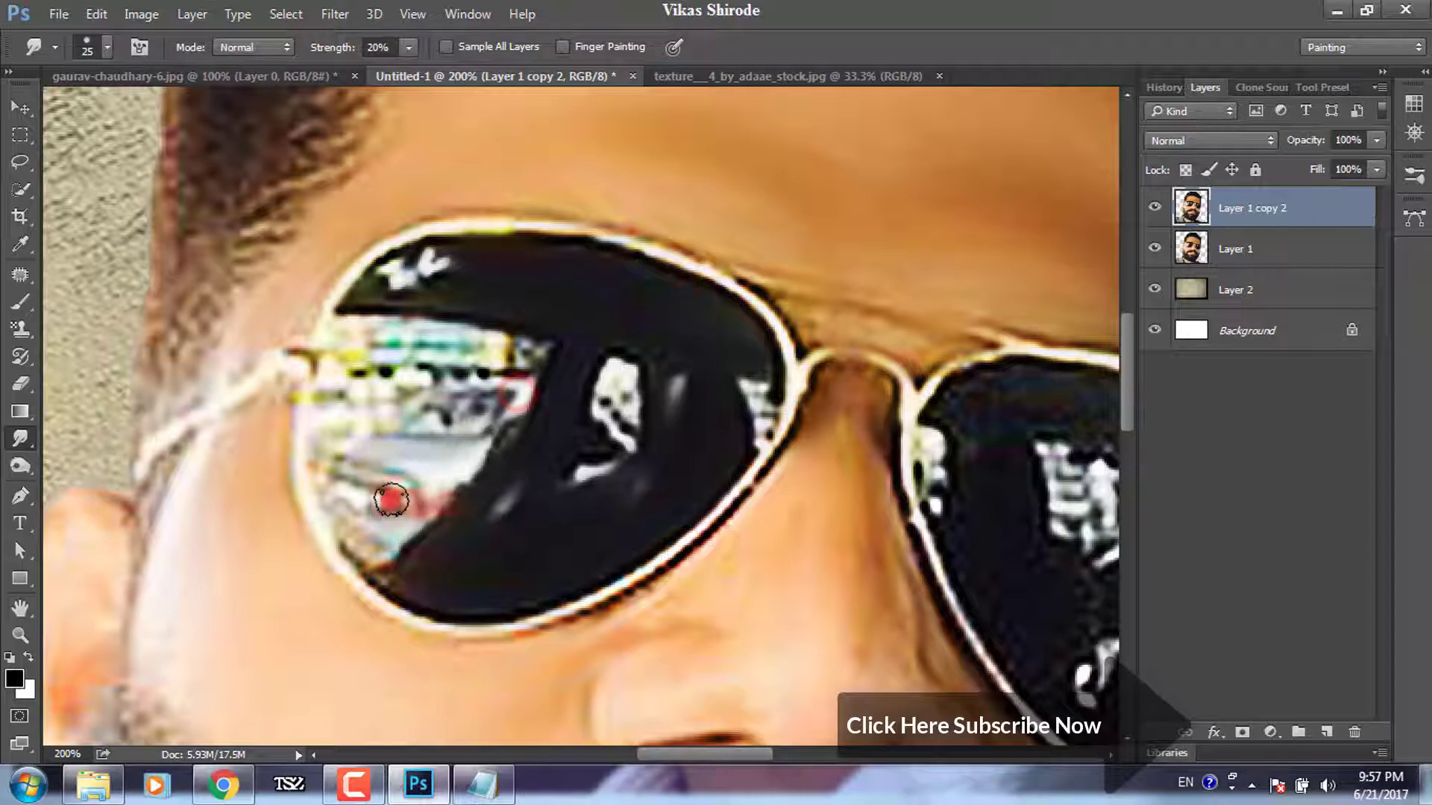
- Smear the coloured and white reflections and rim of the left lens
left_click_drag(515, 351, 310, 416)
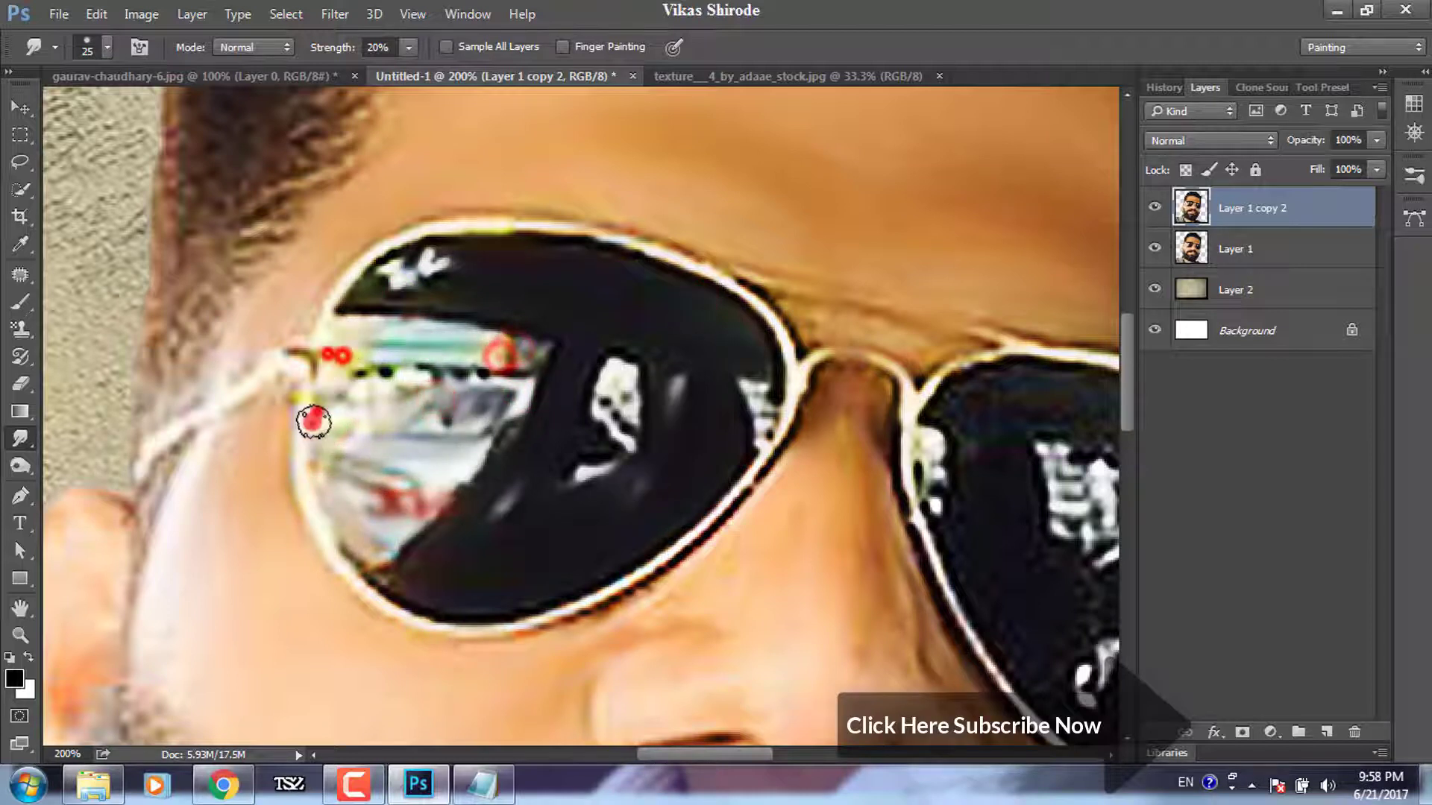
mouse_move(403, 615)
left_mouse_down()
mouse_move(642, 572)
mouse_move(611, 239)
left_mouse_up()
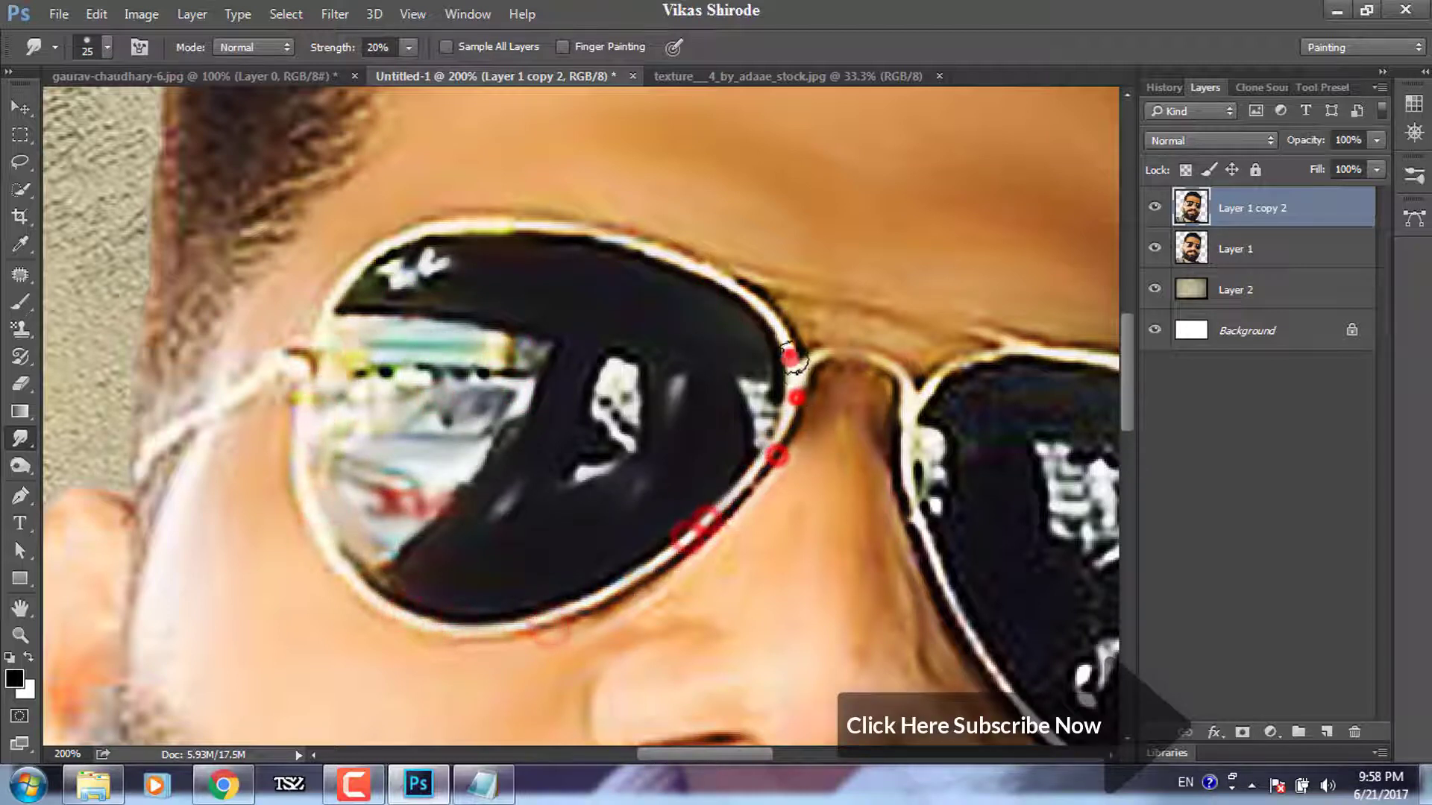
left_click_drag(386, 245, 245, 384)
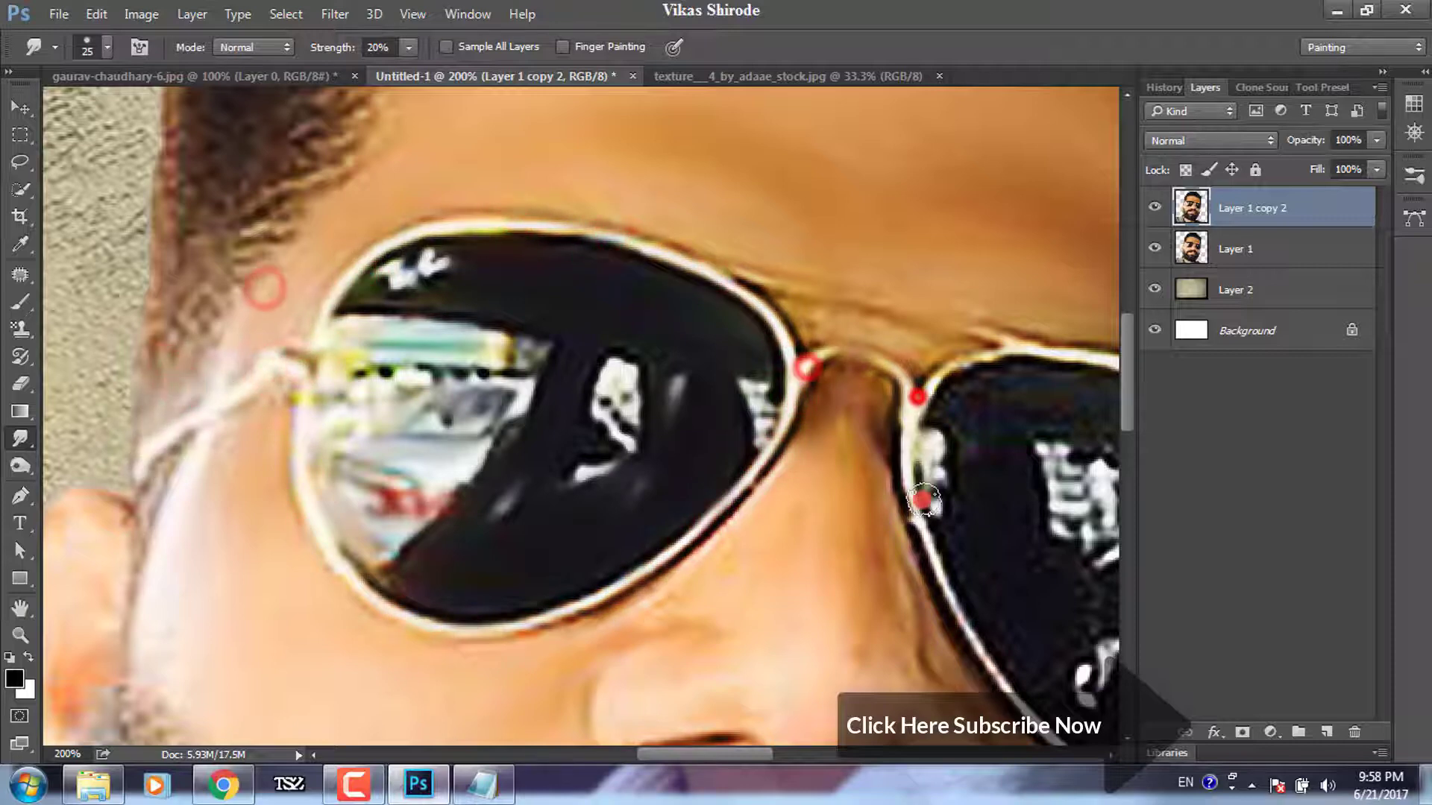
left_click_drag(917, 399, 373, 395)
mouse_move(271, 463)
left_mouse_down()
mouse_move(489, 400)
mouse_move(585, 432)
left_mouse_up()
- Smudge the reflections and edge of the right lens into darker painted tones
scroll(585, 432, "right", 3)
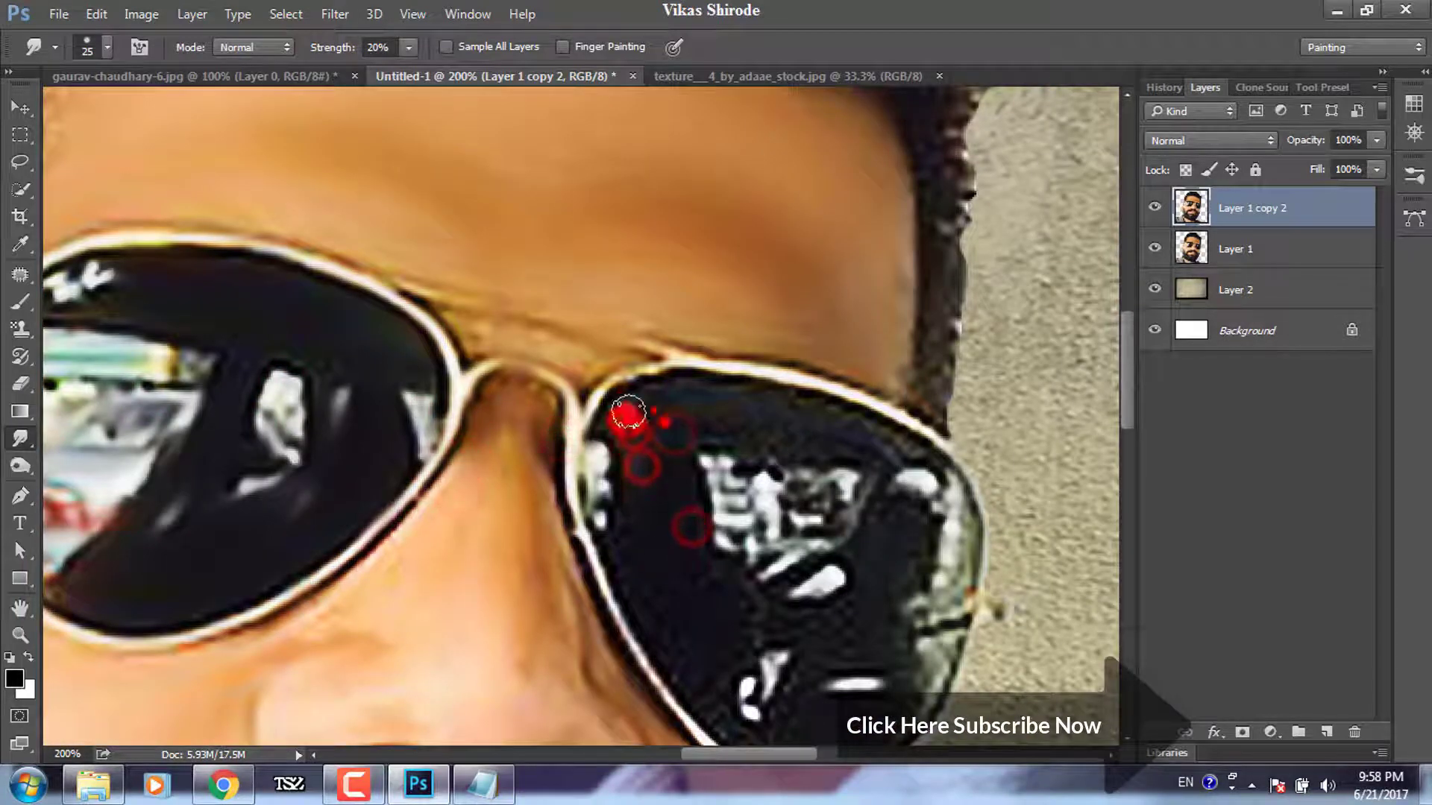
left_click_drag(879, 534, 876, 438)
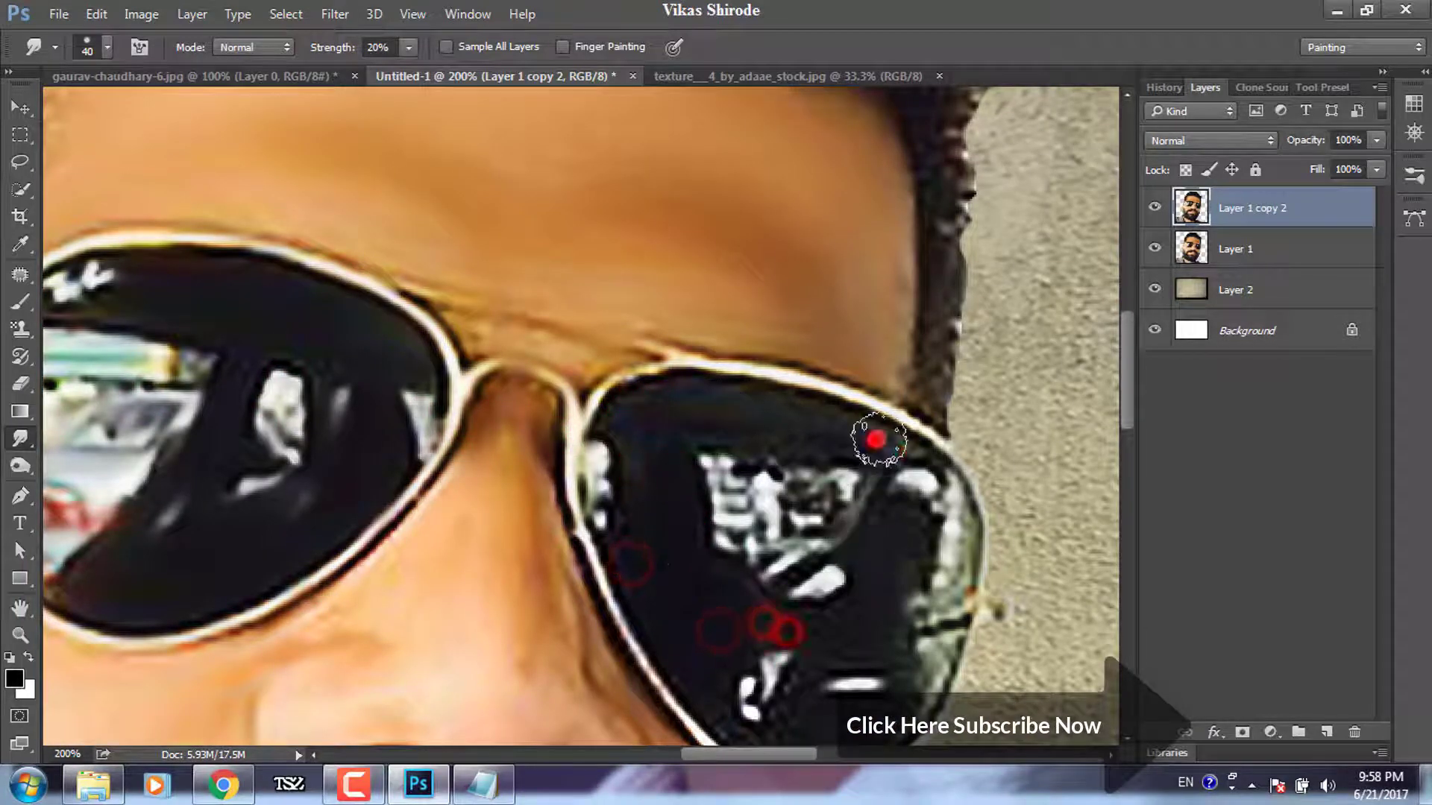
left_click_drag(718, 686, 607, 518)
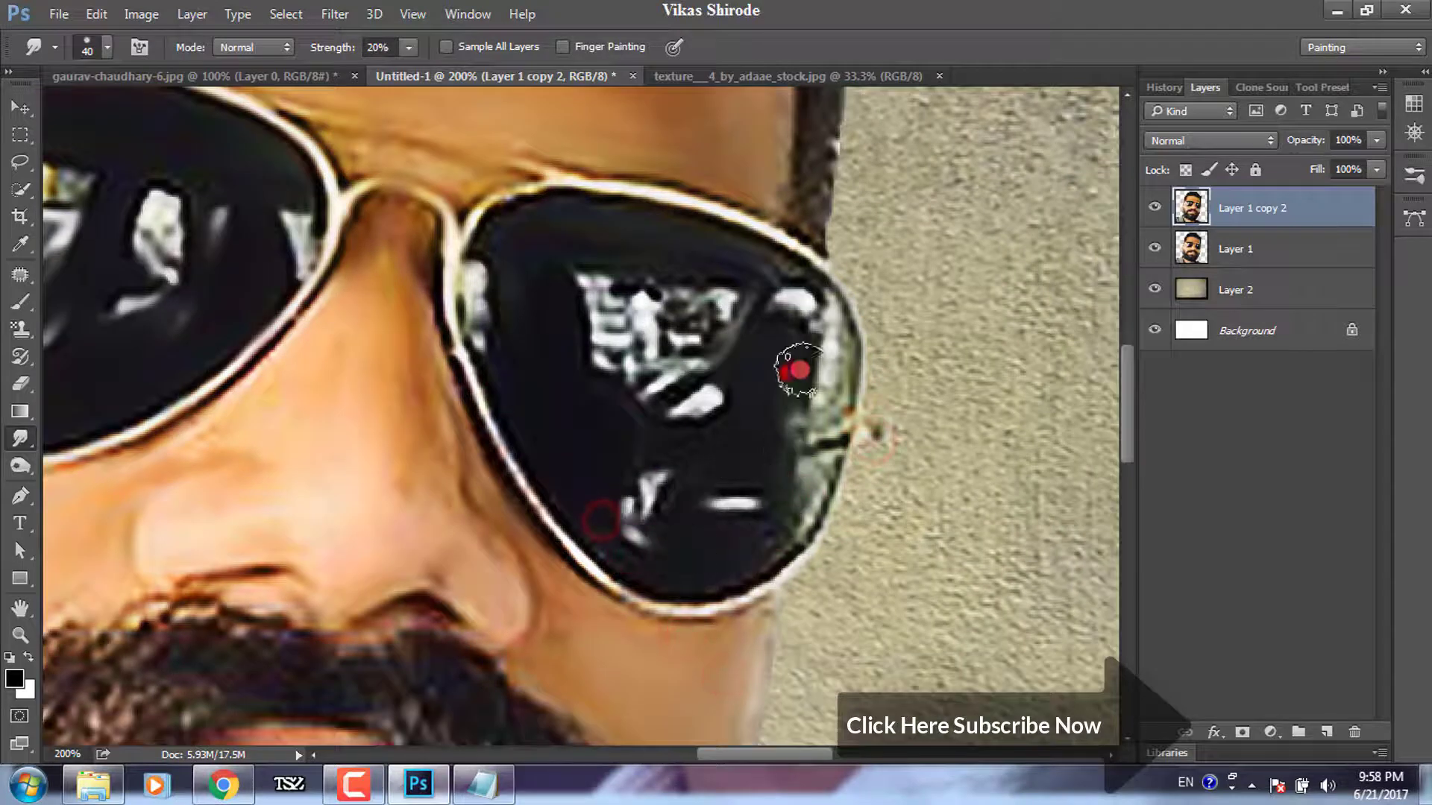
mouse_move(793, 368)
left_mouse_down()
mouse_move(679, 317)
mouse_move(594, 311)
left_mouse_up()
mouse_move(615, 294)
left_mouse_down()
mouse_move(677, 382)
mouse_move(681, 297)
left_mouse_up()
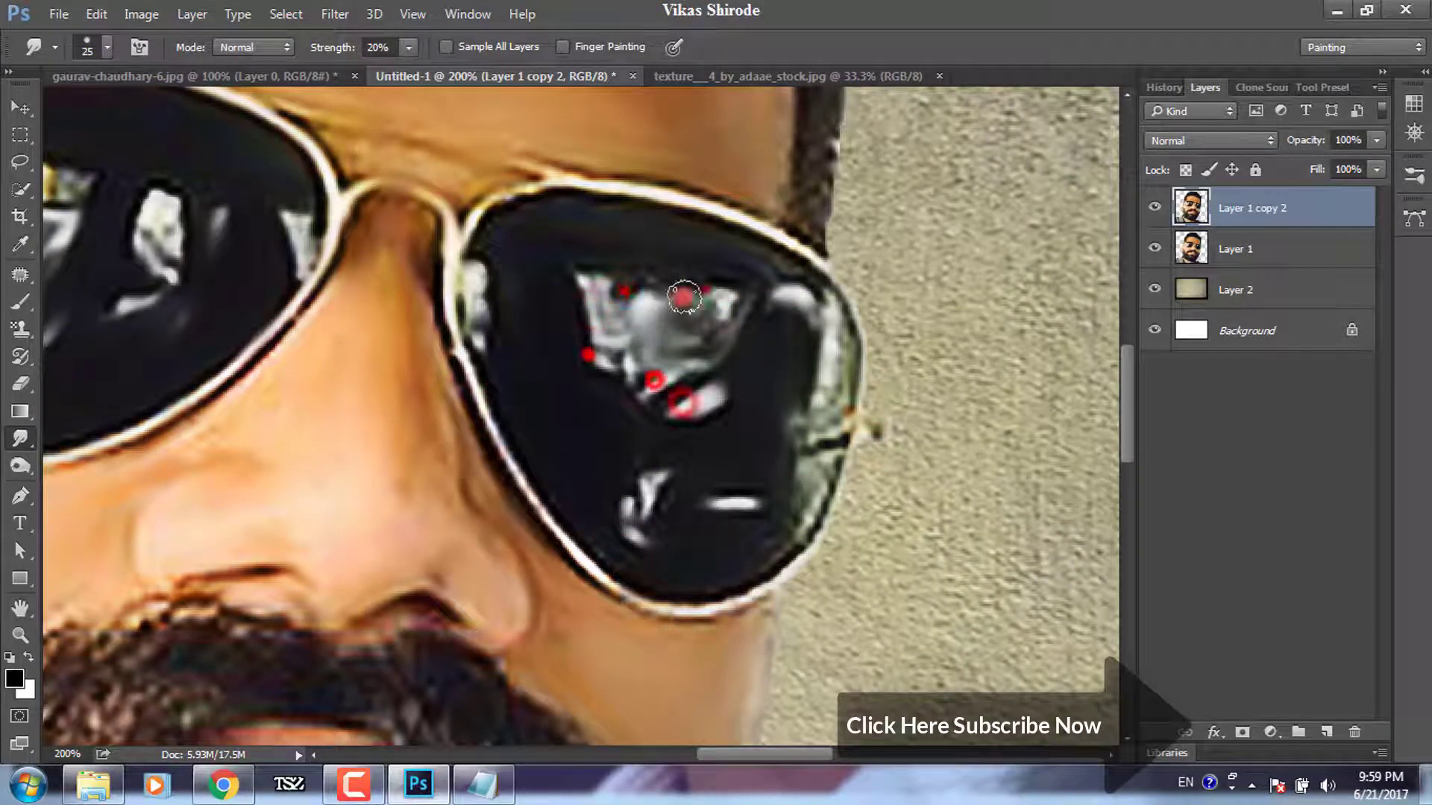
left_click_drag(655, 480, 808, 323)
left_click_drag(832, 388, 783, 294)
left_click_drag(806, 483, 812, 306)
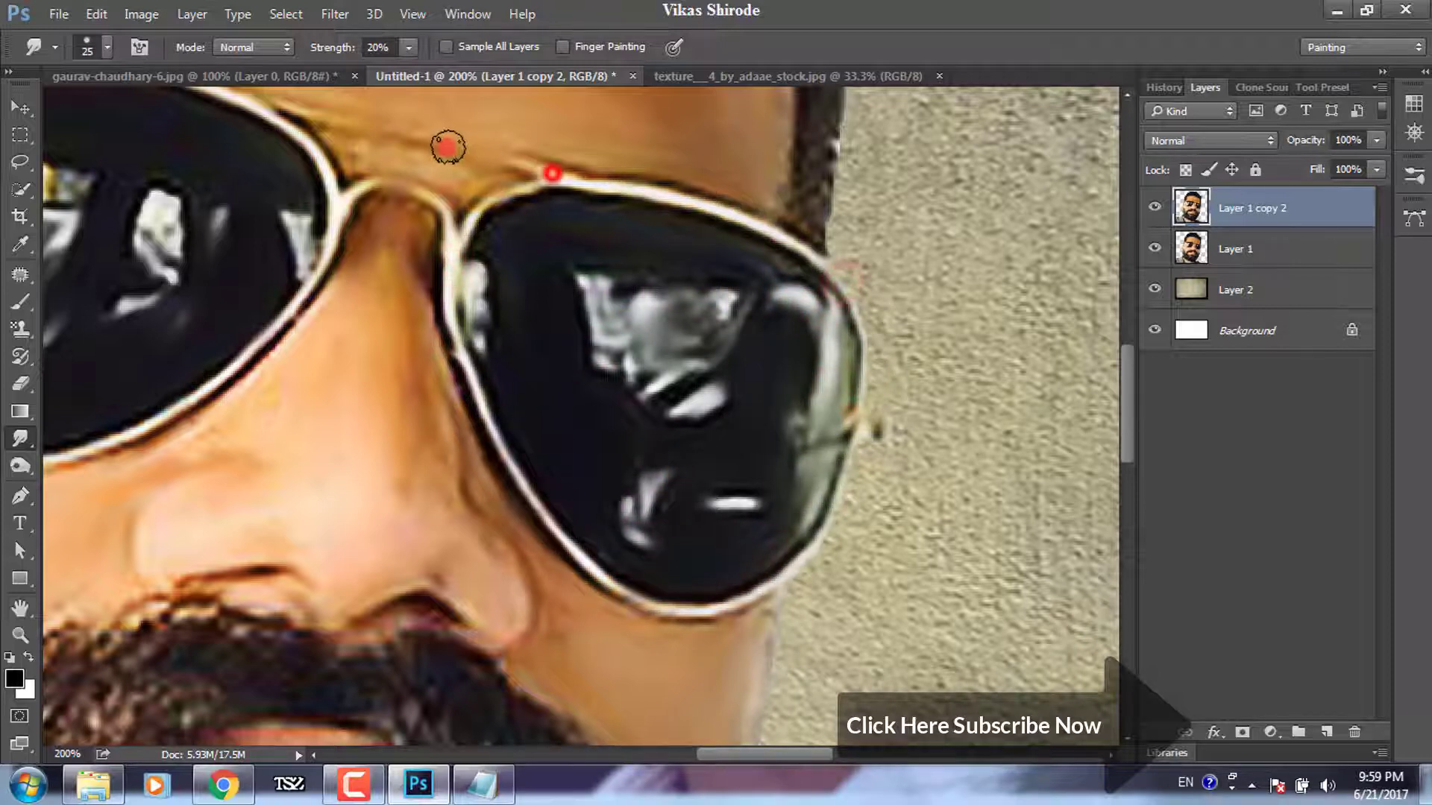
- Scroll the view down to the jaw and neck, enlarging the Smudge brush
scroll(448, 147, "up", 3)
scroll(547, 406, "down", 3)
scroll(733, 567, "down", 3)
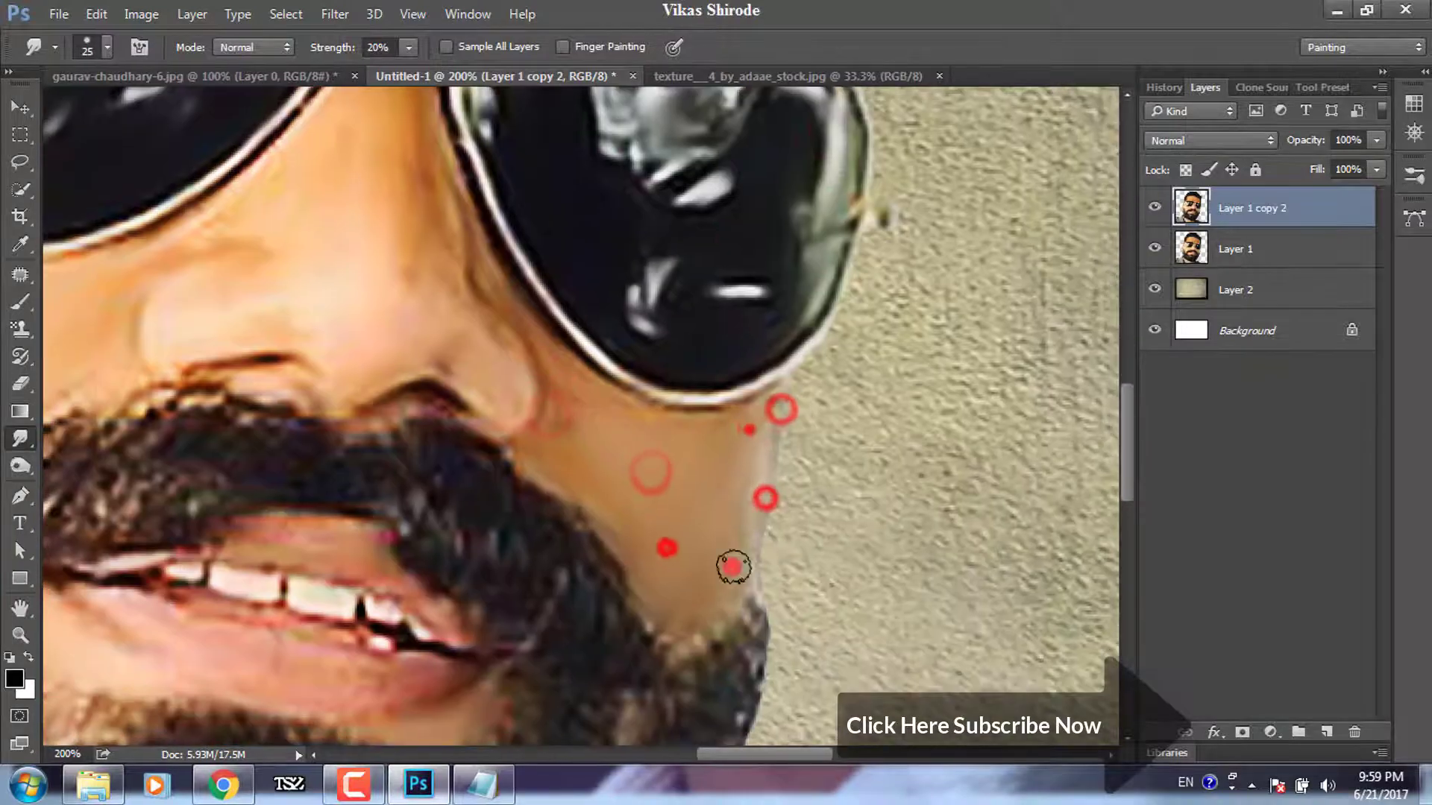
scroll(780, 490, "down", 3)
scroll(790, 273, "down", 3)
scroll(480, 332, "up", 3)
scroll(480, 332, "left", 3)
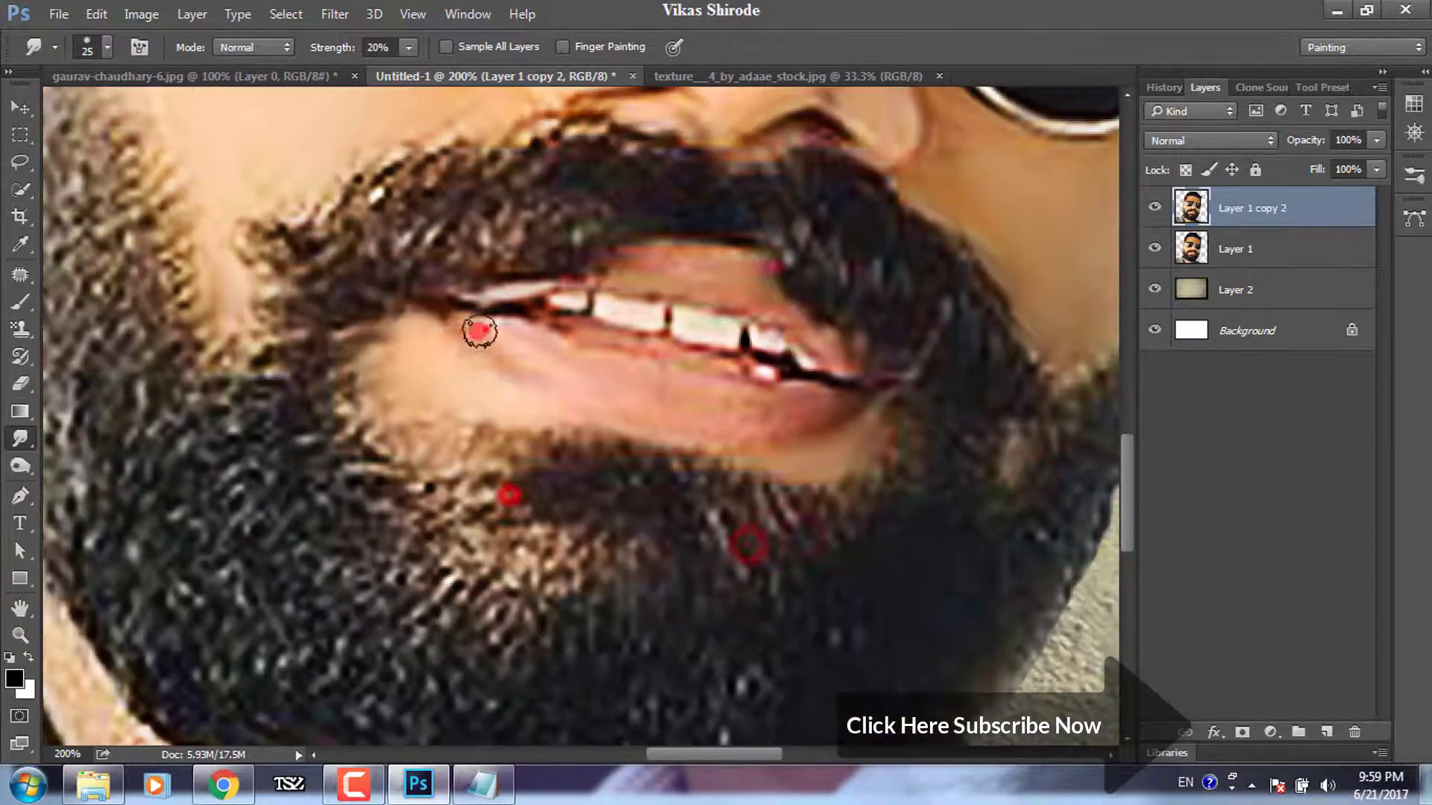
scroll(470, 448, "down", 5)
scroll(522, 552, "up", 2)
scroll(522, 552, "left", 3)
key("bracketright")
key("bracketright")
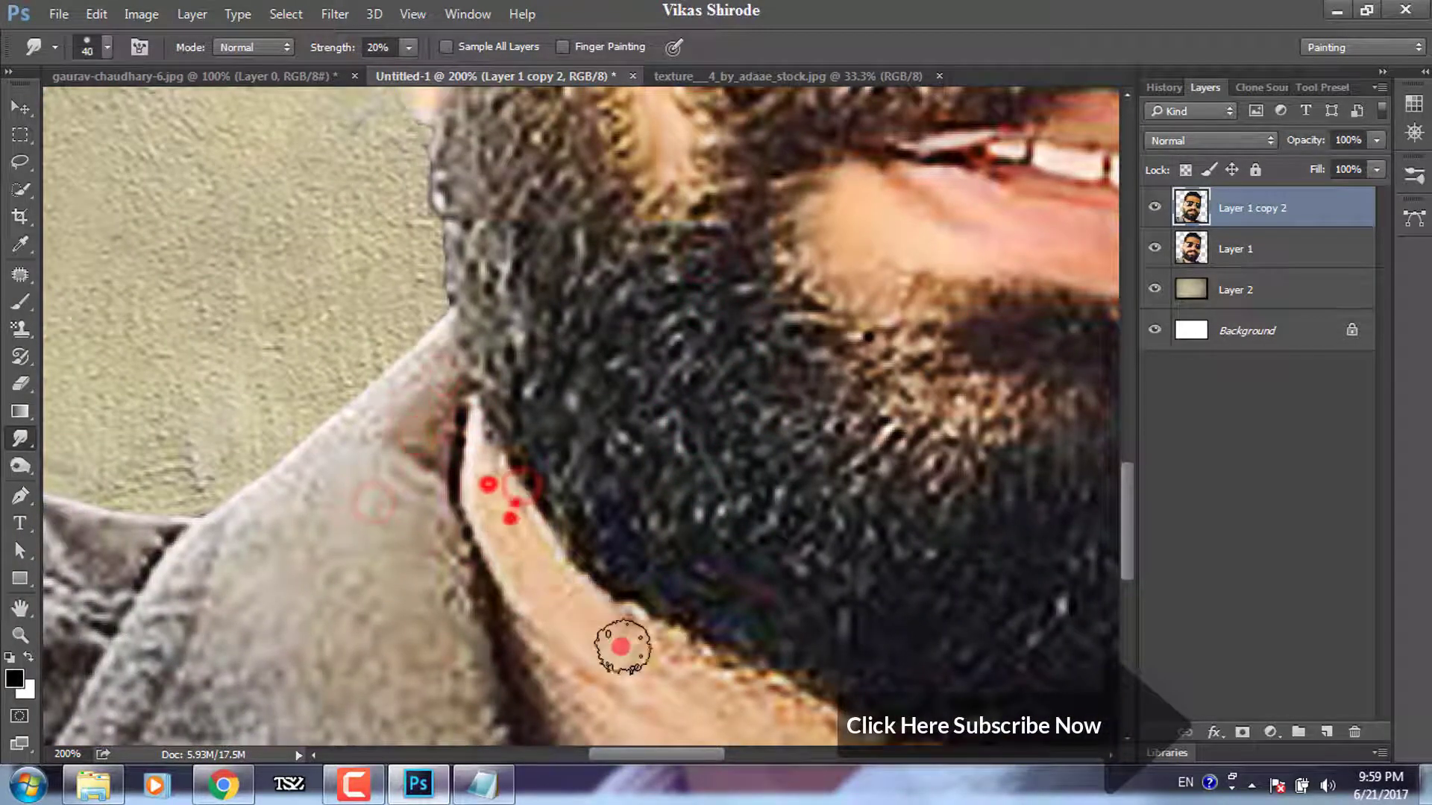
scroll(367, 473, "down", 3)
scroll(368, 473, "right", 3)
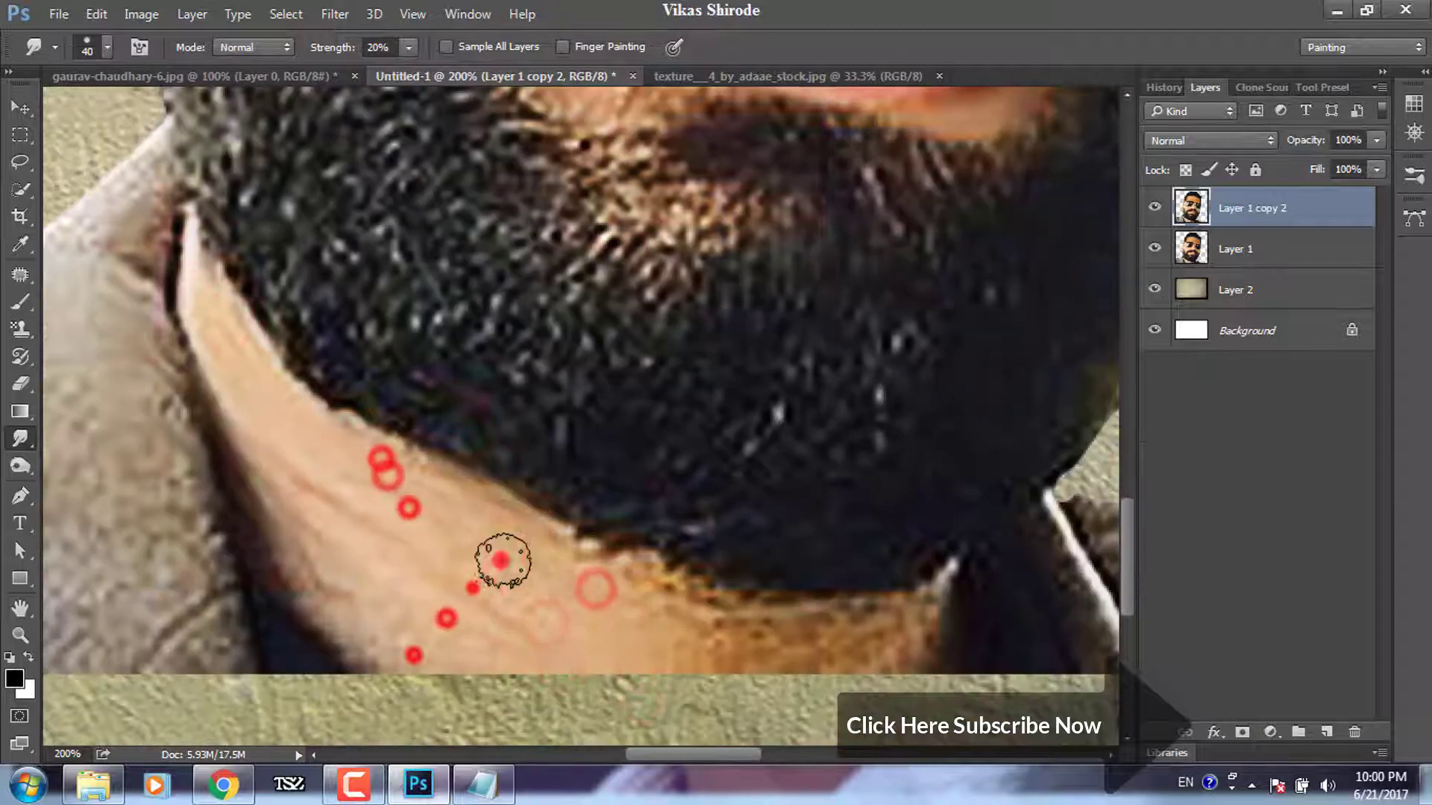
scroll(502, 560, "up", 2)
scroll(502, 560, "left", 3)
- Resize the Smudge brush and blend the shirt collar edge into its dark folds
scroll(466, 543, "left", 1)
key("bracketright")
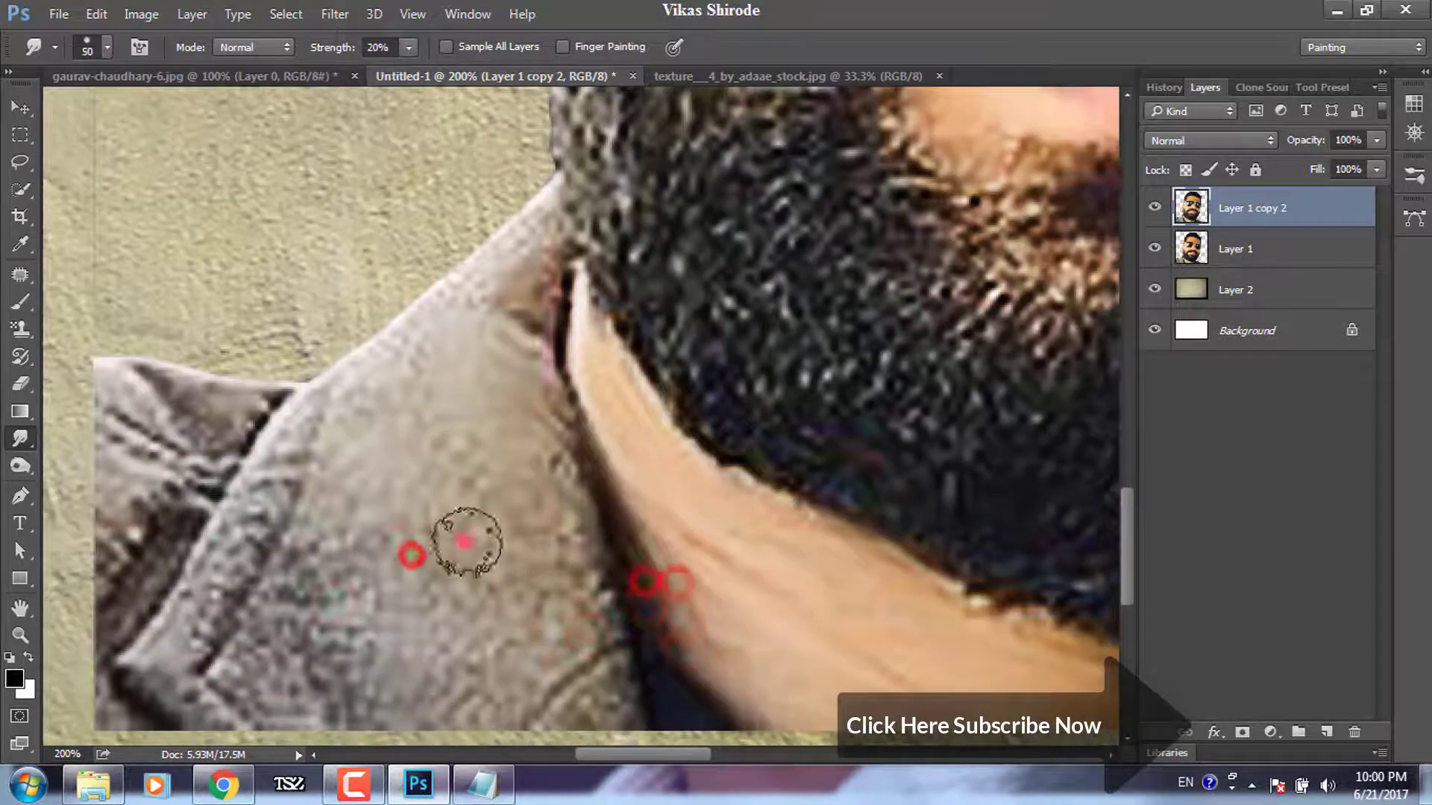
key("bracketleft")
left_click_drag(291, 642, 358, 547)
left_click_drag(390, 485, 457, 454)
left_click(464, 514)
mouse_move(496, 368)
left_mouse_down()
mouse_move(535, 233)
mouse_move(262, 518)
left_mouse_up()
left_click_drag(294, 438, 144, 671)
left_click_drag(246, 477, 119, 559)
mouse_move(158, 516)
left_mouse_down()
mouse_move(126, 437)
mouse_move(192, 399)
left_mouse_up()
mouse_move(105, 409)
left_mouse_down()
mouse_move(195, 479)
mouse_move(115, 591)
left_mouse_up()
left_click_drag(278, 454, 170, 664)
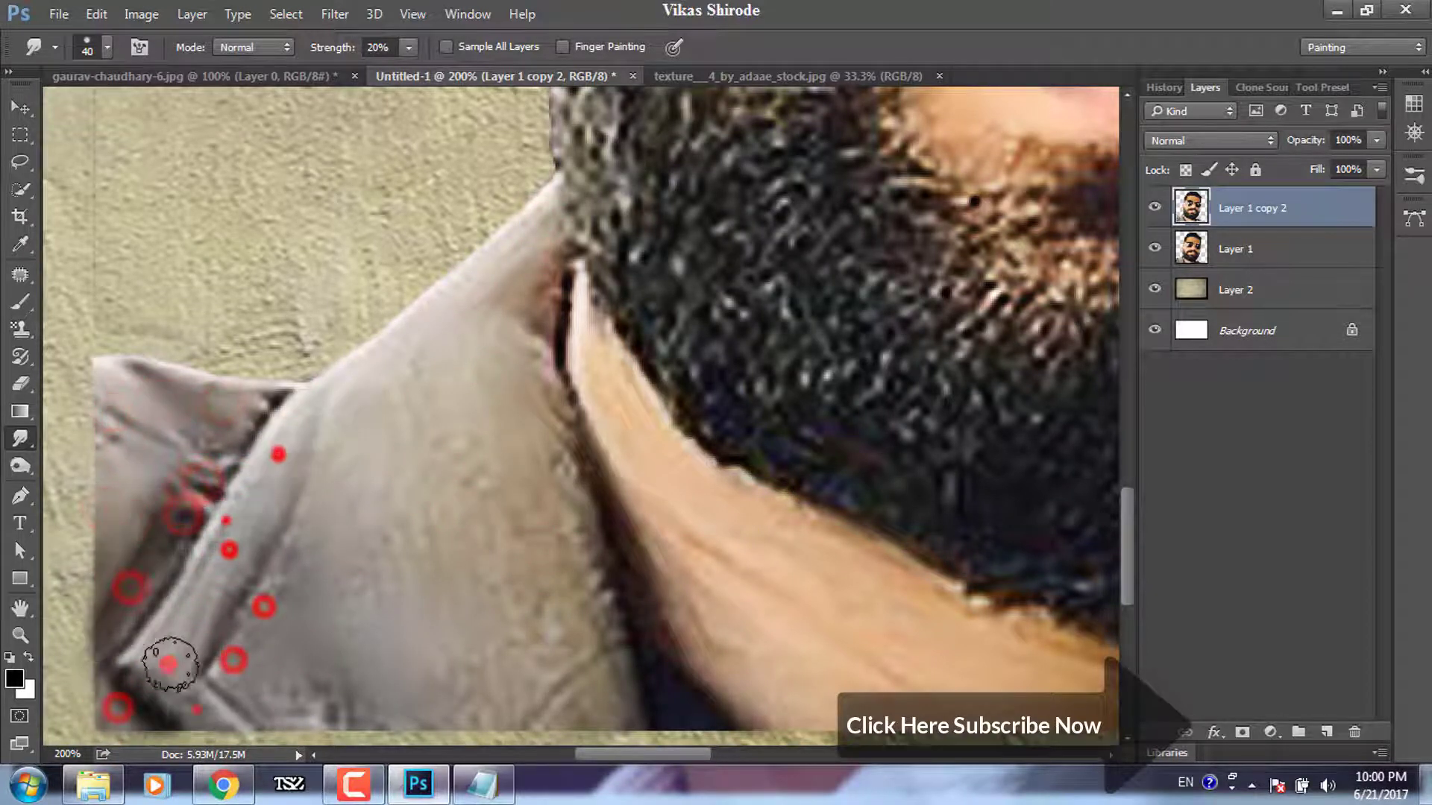
- With a larger brush, smooth the lower collar edge and upper left collar fold
key("bracketright")
left_click_drag(499, 647, 569, 581)
mouse_move(449, 472)
left_mouse_down()
mouse_move(521, 281)
mouse_move(351, 517)
mouse_move(313, 696)
mouse_move(294, 656)
left_mouse_up()
left_click_drag(294, 575, 281, 671)
mouse_move(239, 571)
left_mouse_down()
mouse_move(198, 592)
mouse_move(245, 673)
mouse_move(192, 512)
left_mouse_up()
mouse_move(217, 457)
left_mouse_down()
mouse_move(160, 495)
mouse_move(132, 722)
left_mouse_up()
left_click_drag(258, 400, 161, 543)
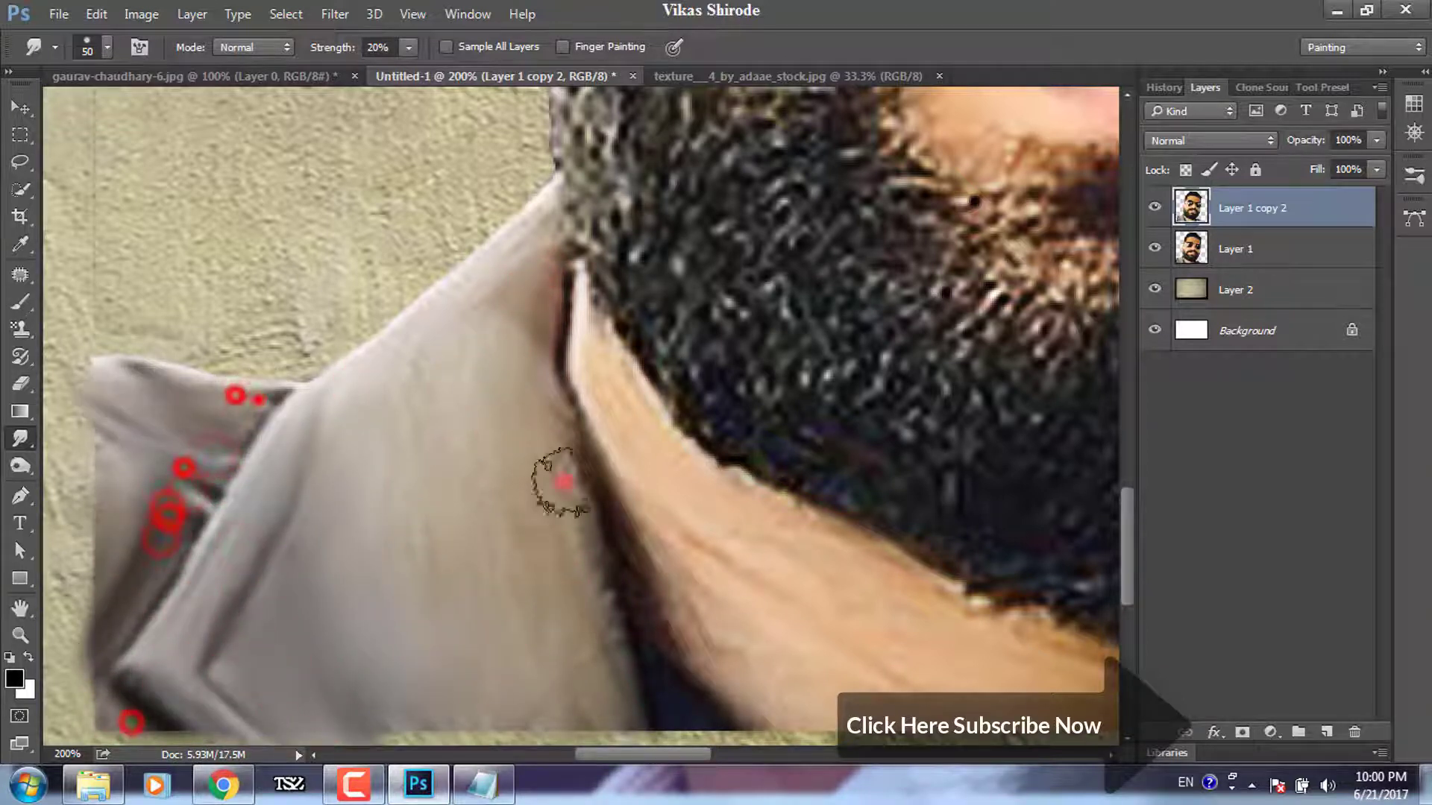
scroll(731, 587, "right", 3)
left_click_drag(406, 415, 383, 630)
mouse_move(288, 383)
left_mouse_down()
mouse_move(298, 505)
mouse_move(367, 636)
left_mouse_up()
- At 25% Smudge strength, blend the upper collar, neck skin and jacket below the collar
key("bracketright")
key("bracketright")
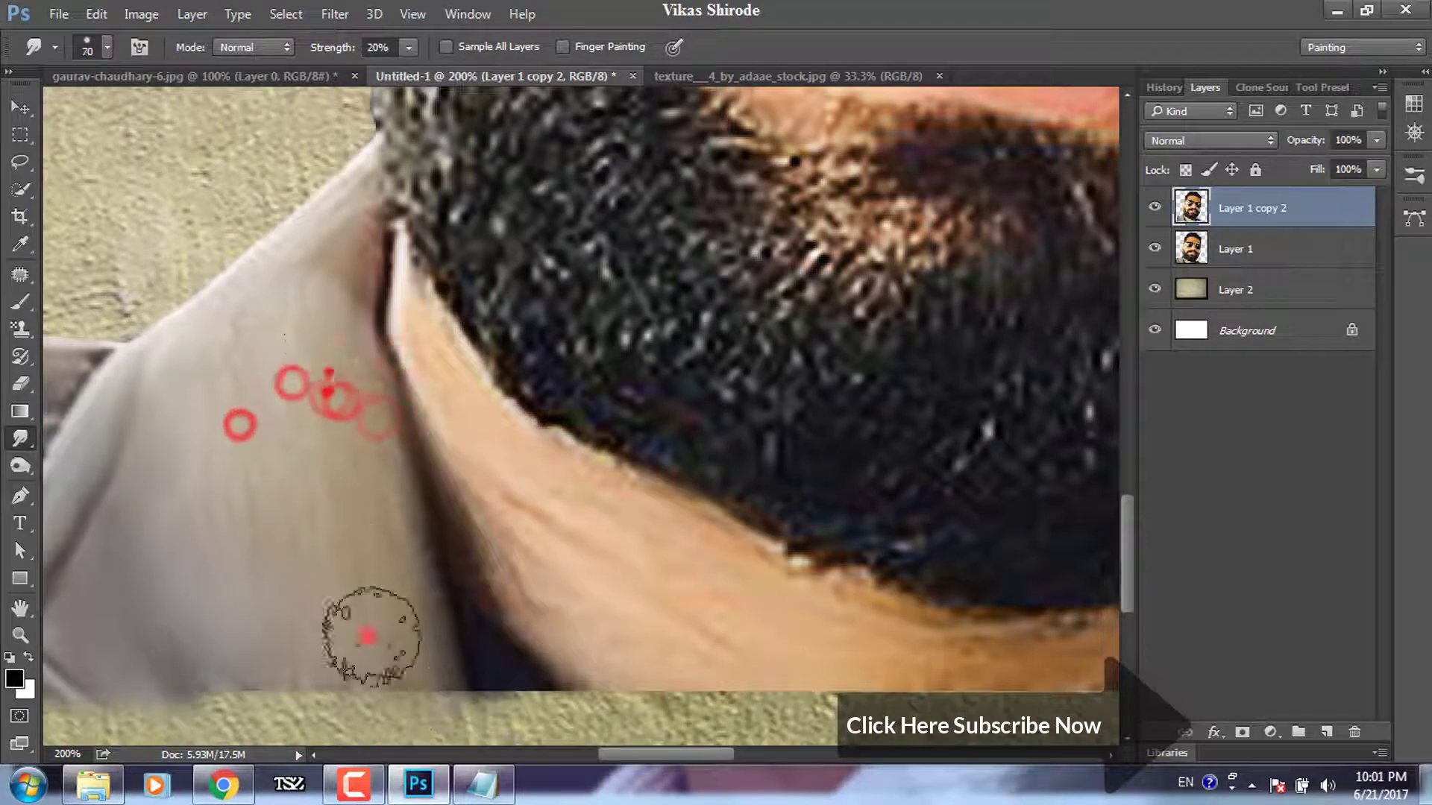
key("2")
key("5")
left_click_drag(320, 358, 216, 417)
mouse_move(337, 211)
left_mouse_down()
mouse_move(390, 334)
mouse_move(639, 671)
left_mouse_up()
left_click_drag(544, 559, 910, 655)
scroll(746, 656, "right", 5)
left_click_drag(824, 653, 558, 674)
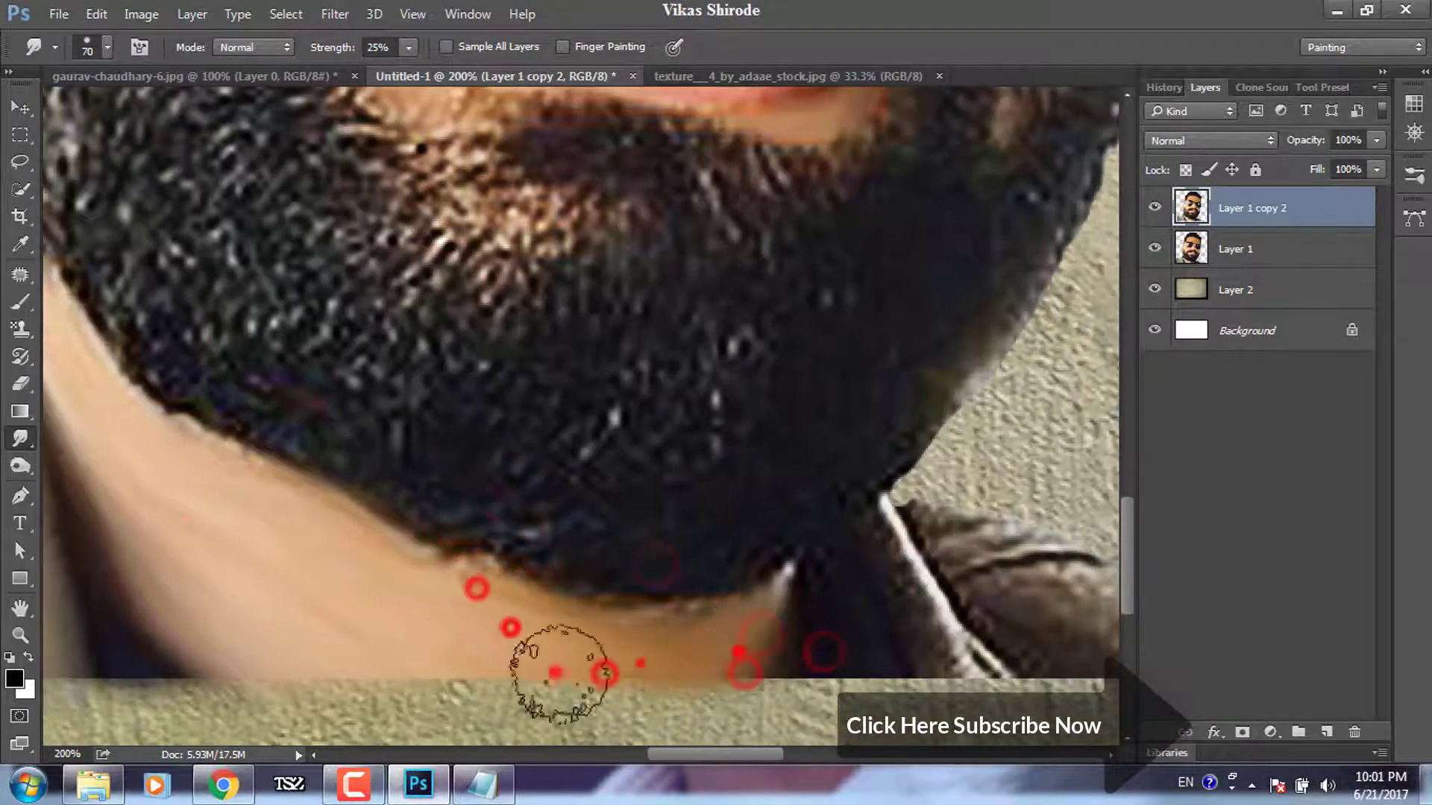
scroll(560, 672, "right", 5)
key("bracketleft")
key("bracketleft")
key("bracketleft")
mouse_move(533, 582)
left_mouse_down()
mouse_move(593, 541)
mouse_move(649, 537)
mouse_move(738, 597)
mouse_move(895, 601)
left_mouse_up()
left_click_drag(669, 637, 828, 619)
left_click_drag(659, 533, 902, 612)
- At 22% Smudge strength, smooth the sideburn and outer beard edge from cheek down to jaw
left_click(389, 53)
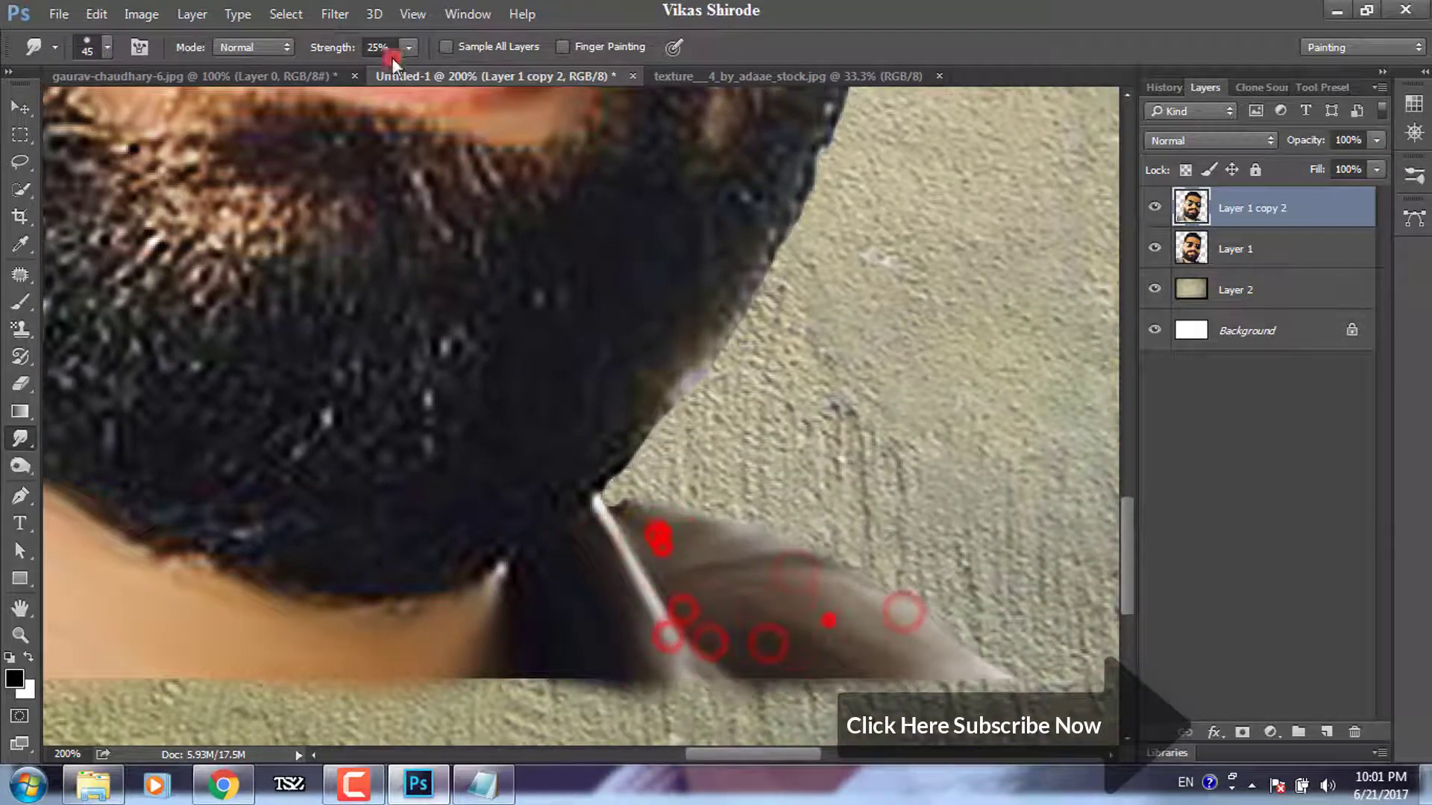
scroll(467, 345, "up", 5)
left_click_drag(399, 250, 438, 296)
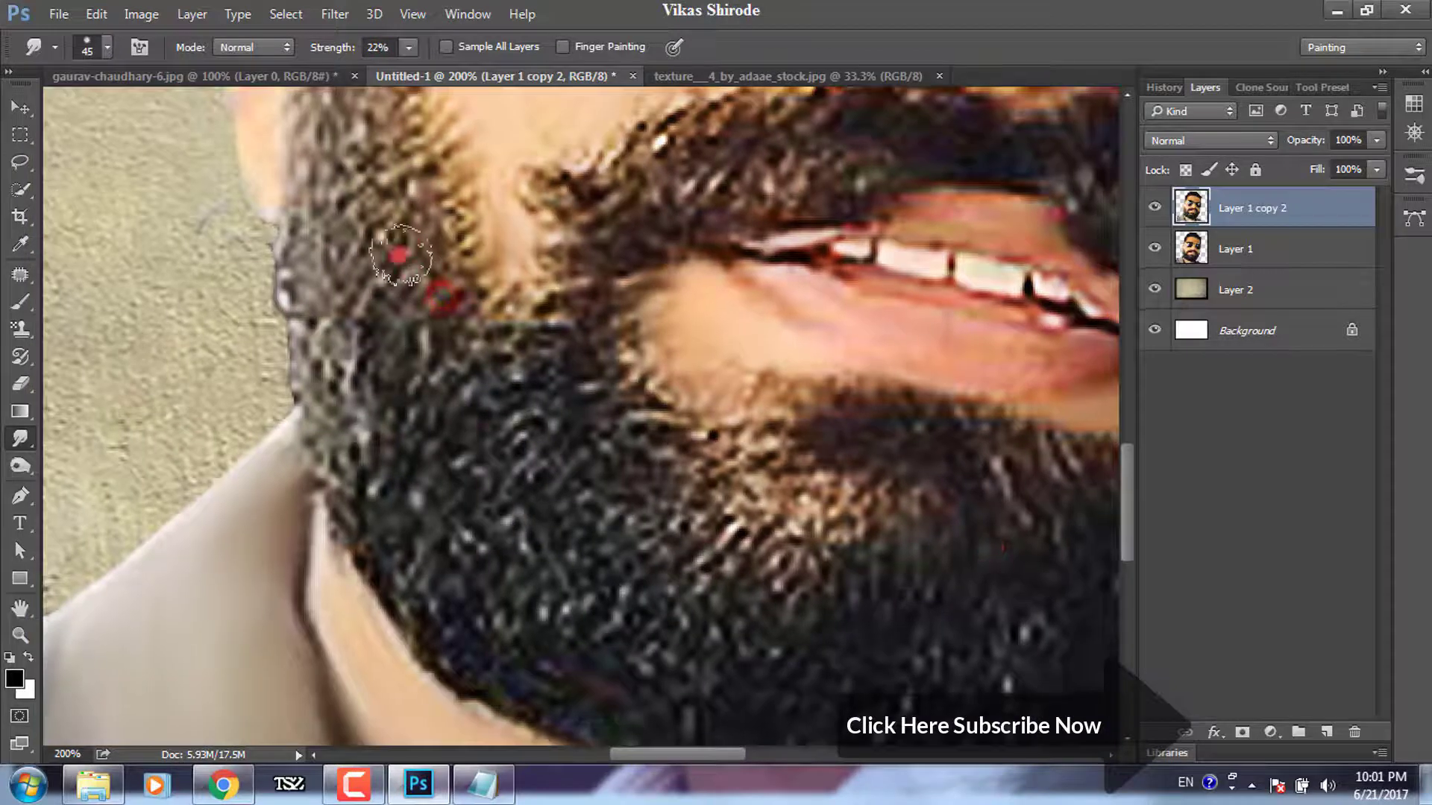
left_click_drag(358, 144, 399, 239)
scroll(448, 298, "up", 5)
mouse_move(474, 302)
left_mouse_down()
mouse_move(483, 317)
mouse_move(470, 224)
mouse_move(537, 473)
left_mouse_up()
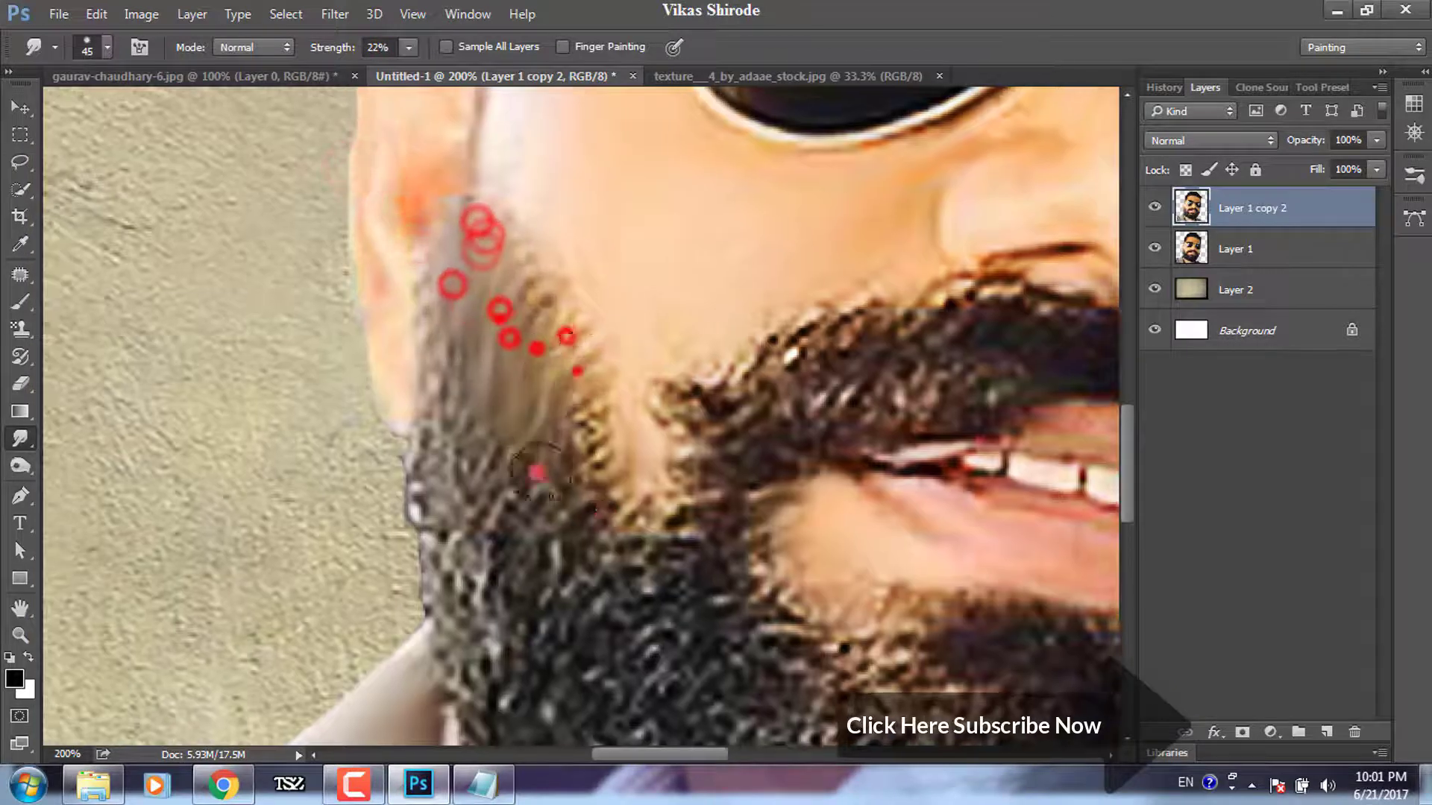
mouse_move(575, 367)
left_mouse_down()
mouse_move(591, 537)
mouse_move(524, 468)
mouse_move(448, 441)
mouse_move(512, 649)
left_mouse_up()
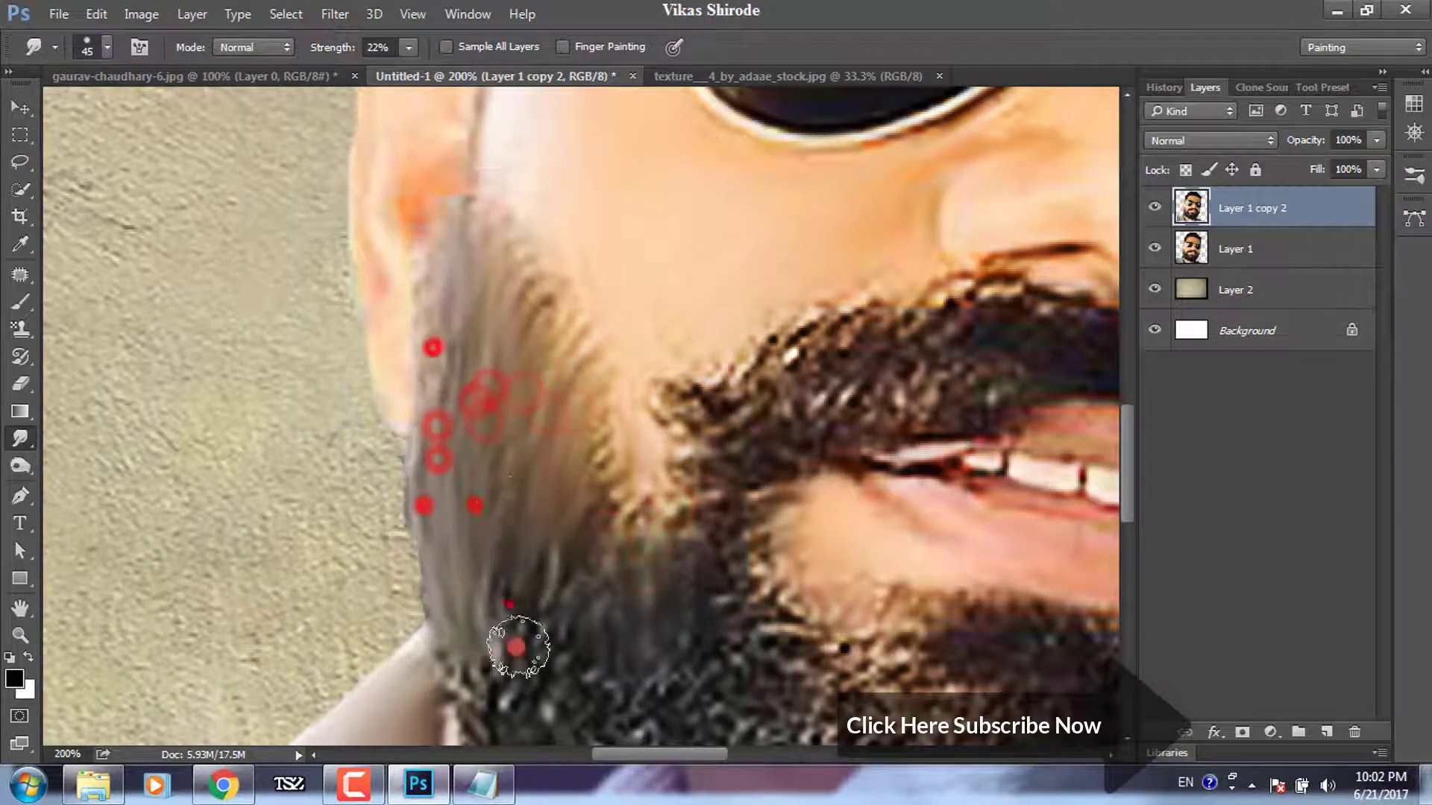
scroll(512, 649, "down", 4)
mouse_move(495, 298)
left_mouse_down()
mouse_move(539, 398)
mouse_move(649, 511)
mouse_move(479, 496)
mouse_move(672, 470)
mouse_move(768, 498)
left_mouse_up()
scroll(768, 498, "down", 1)
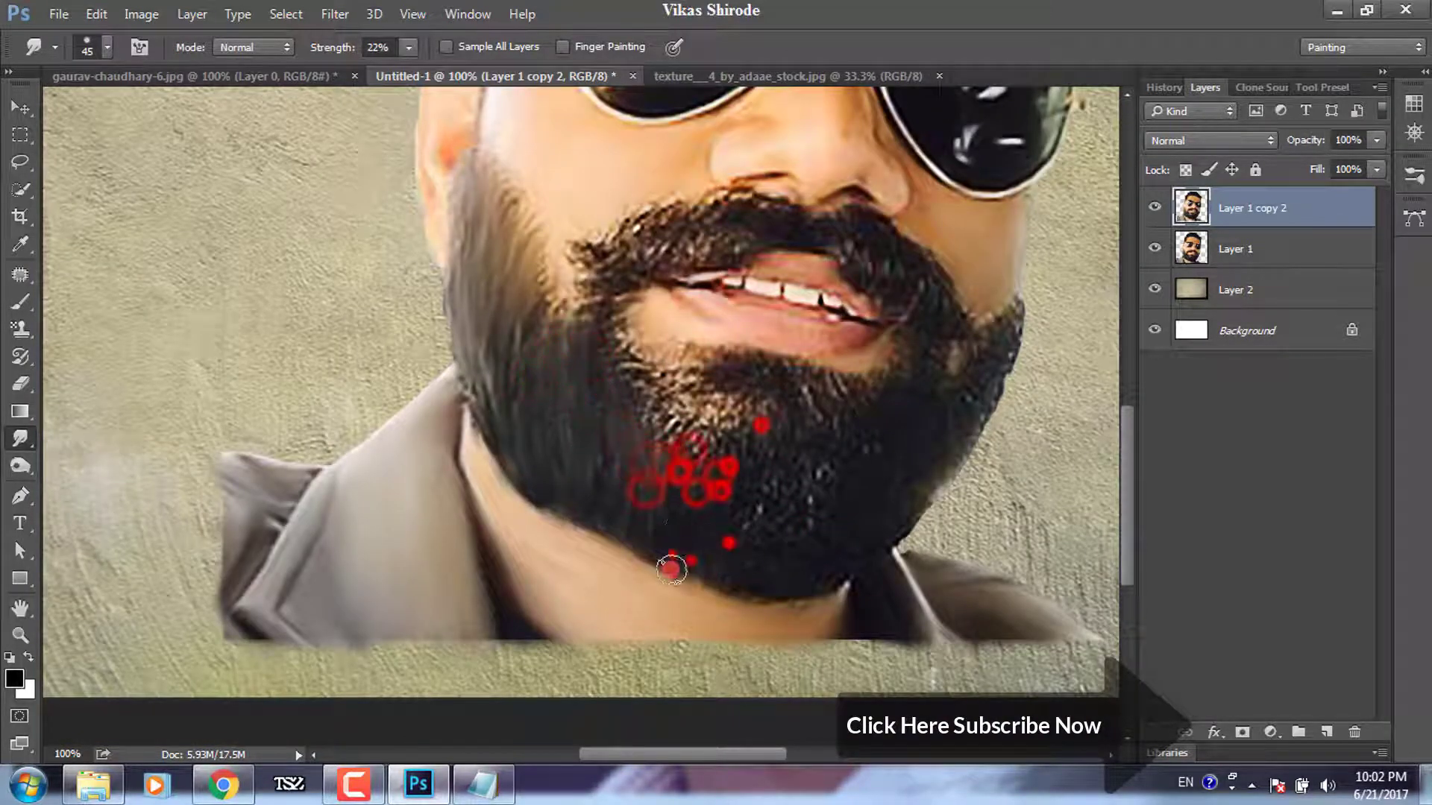
- Smudge the jawline, chin, moustache and right beard edge into soft smears
mouse_move(671, 570)
left_mouse_down()
mouse_move(512, 480)
mouse_move(742, 470)
mouse_move(619, 427)
left_mouse_up()
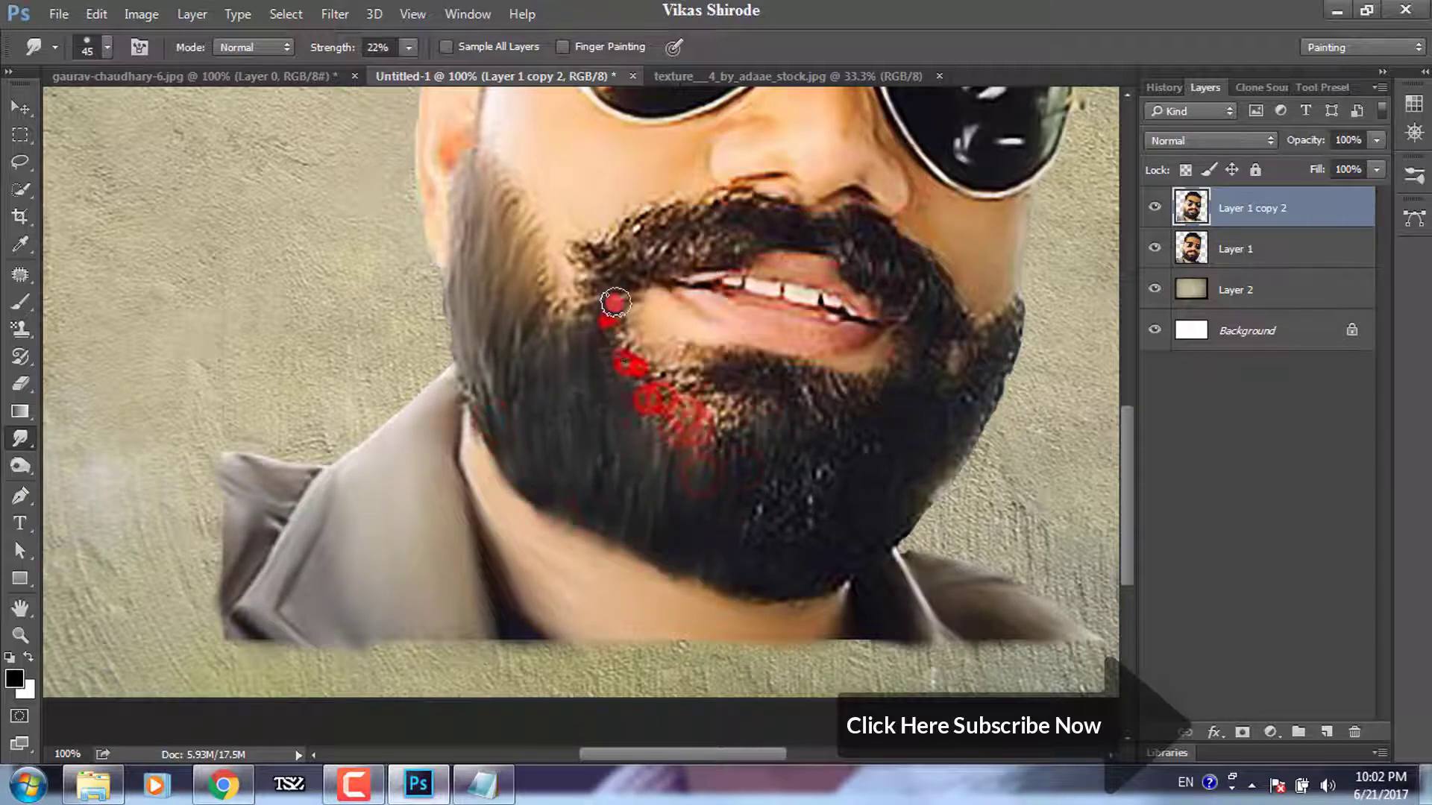
mouse_move(710, 406)
left_mouse_down()
mouse_move(826, 509)
mouse_move(832, 450)
left_mouse_up()
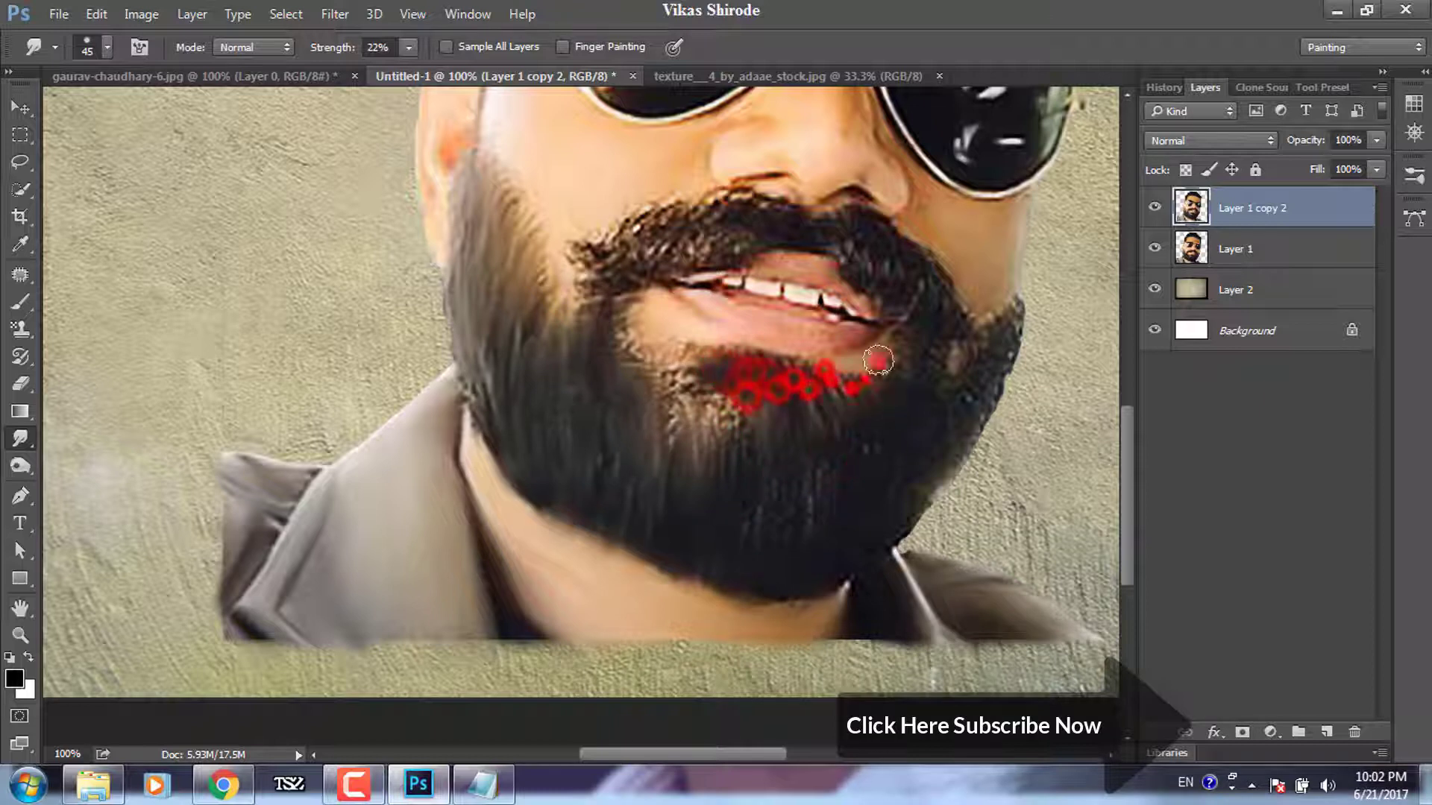
mouse_move(954, 381)
left_mouse_down()
mouse_move(1030, 284)
mouse_move(920, 316)
left_mouse_up()
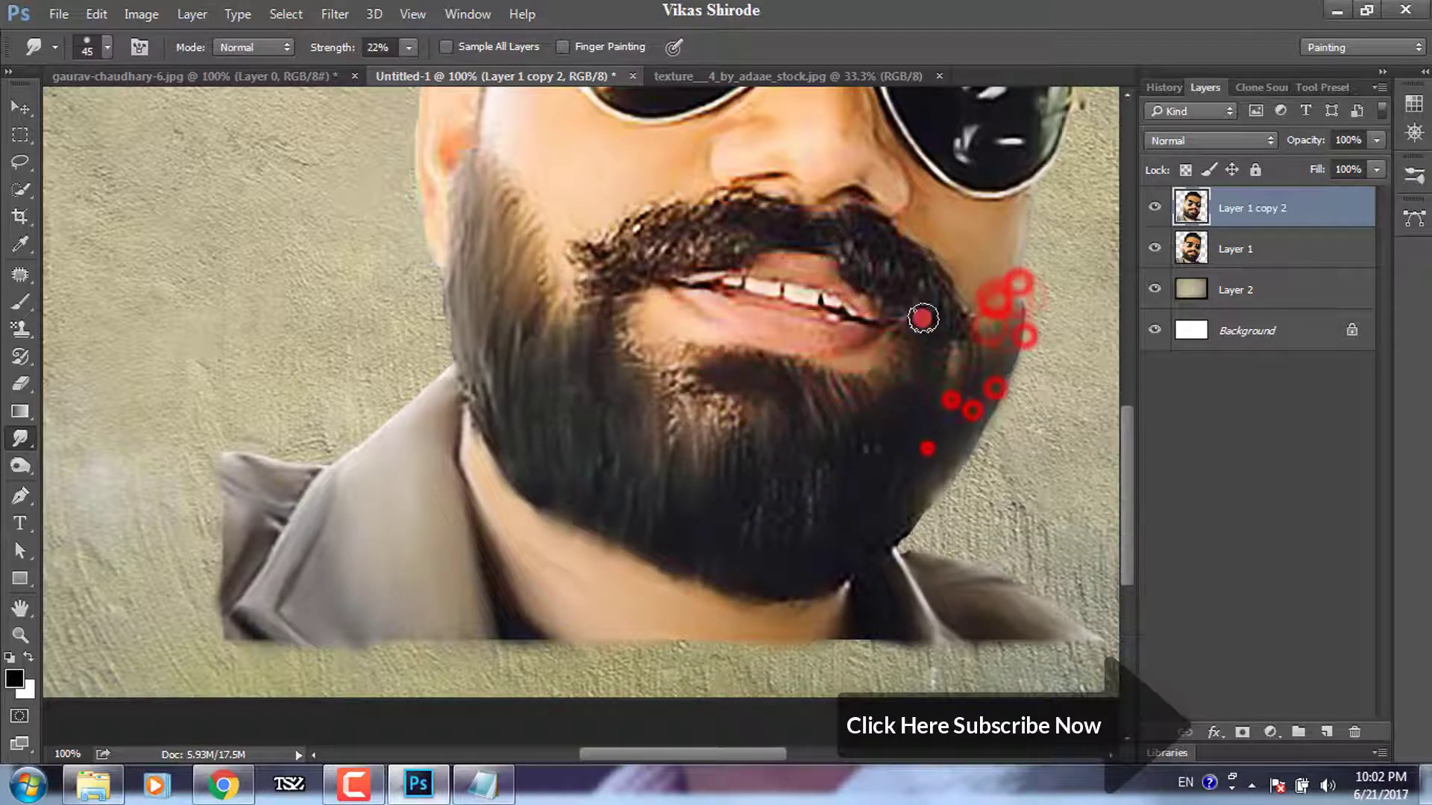
left_click_drag(763, 213, 728, 217)
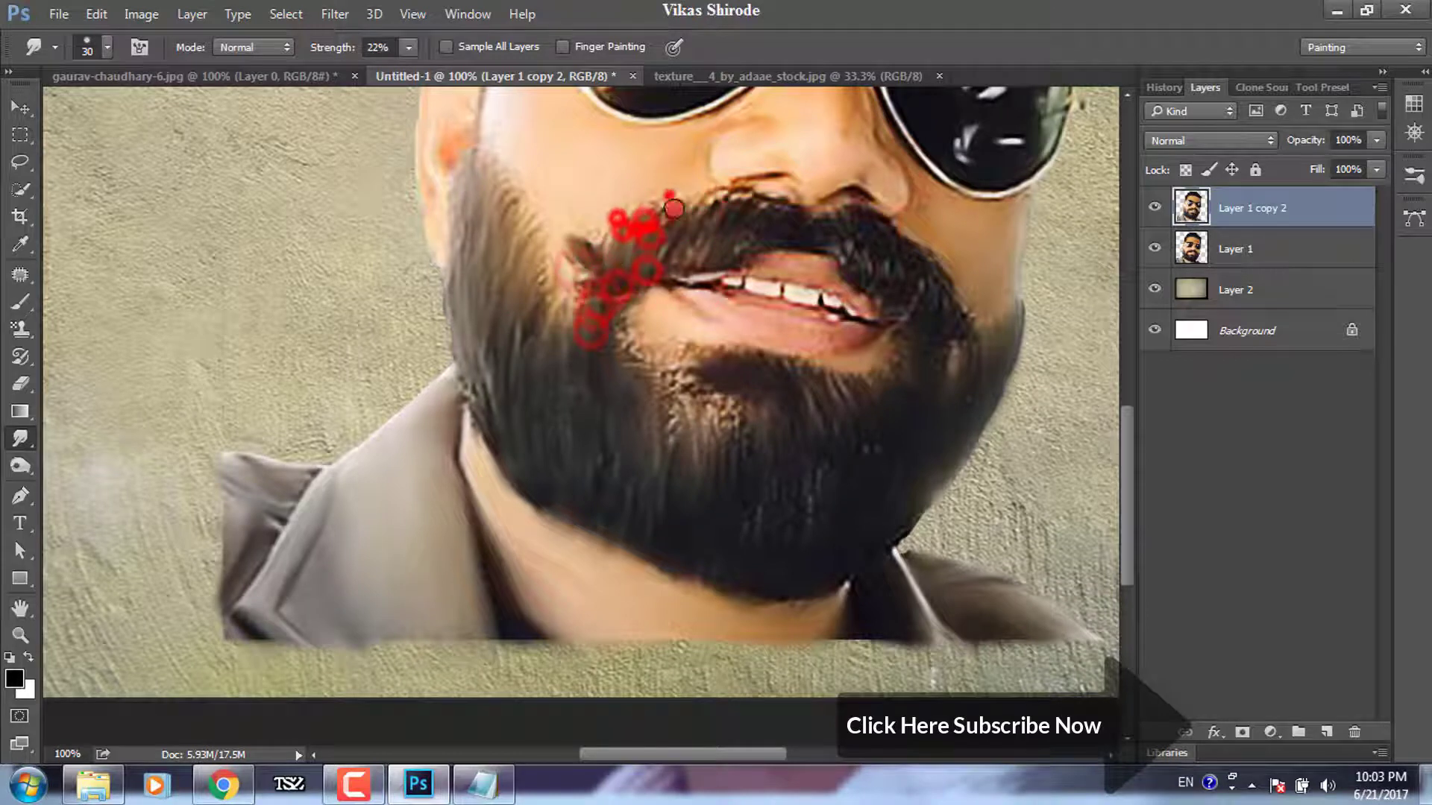
mouse_move(758, 221)
left_mouse_down()
mouse_move(735, 217)
mouse_move(917, 266)
mouse_move(968, 377)
left_mouse_up()
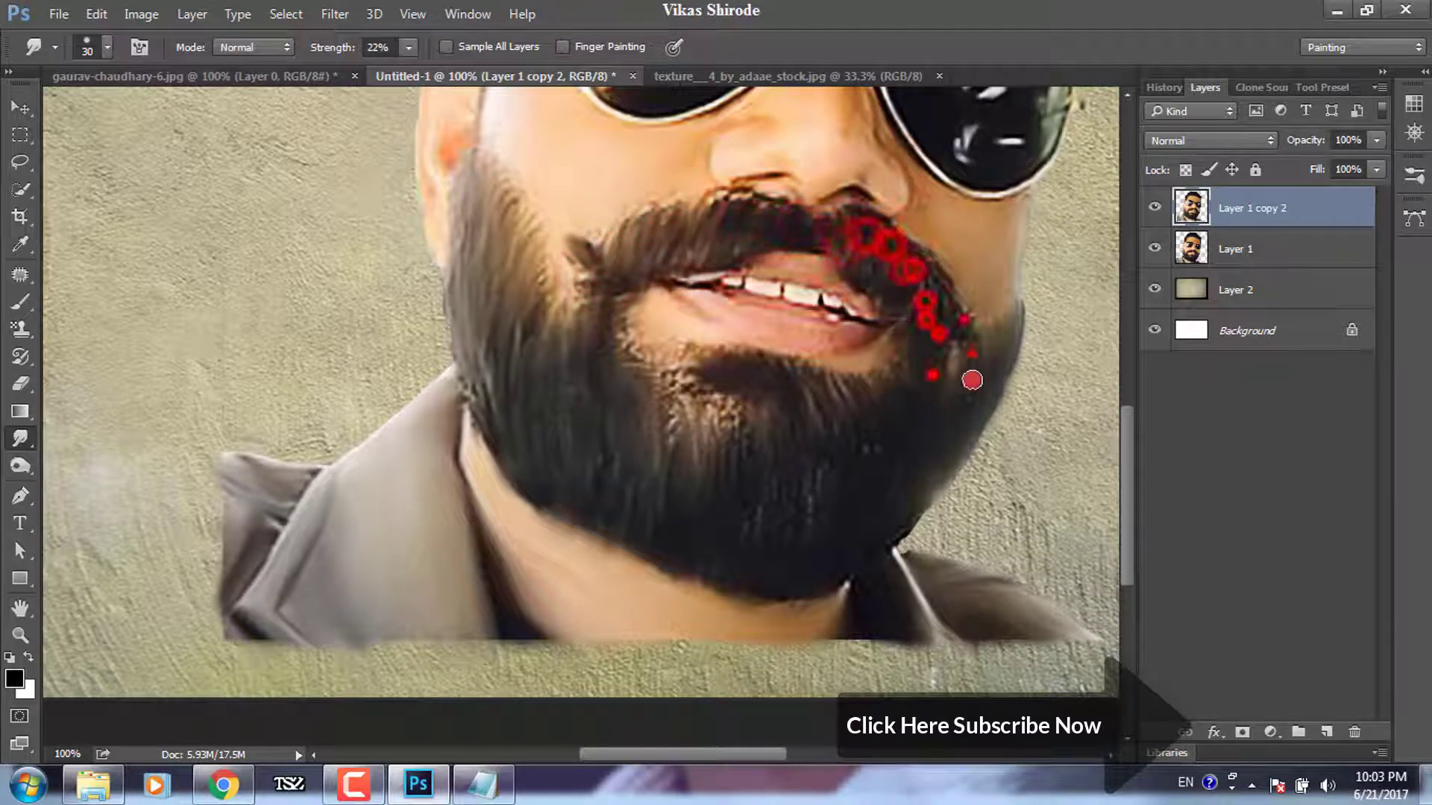
left_click_drag(962, 321, 872, 391)
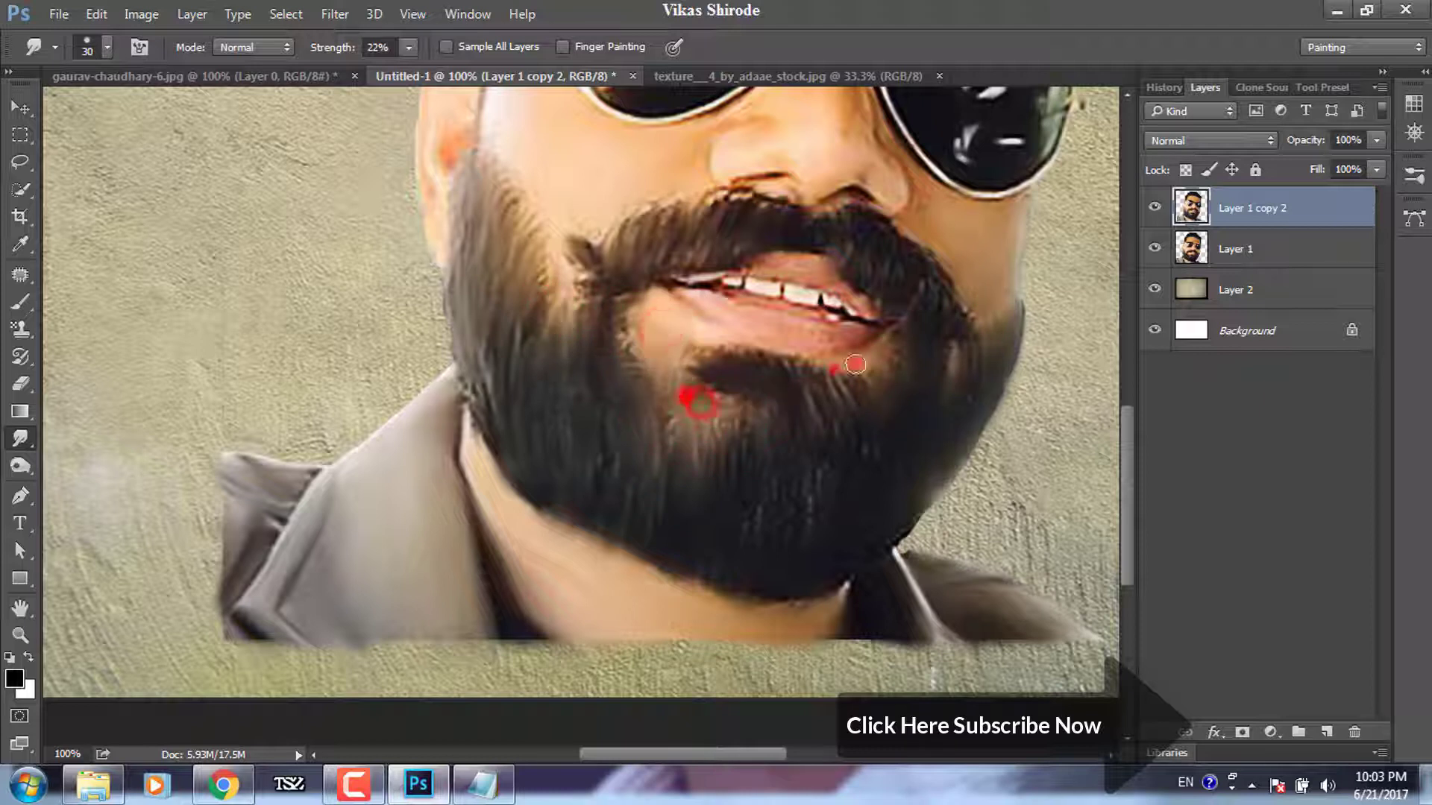
- Soften the lower chin and right beard edge, then pan up to the forehead and hair
mouse_move(787, 486)
left_mouse_down()
mouse_move(898, 486)
mouse_move(1004, 320)
left_mouse_up()
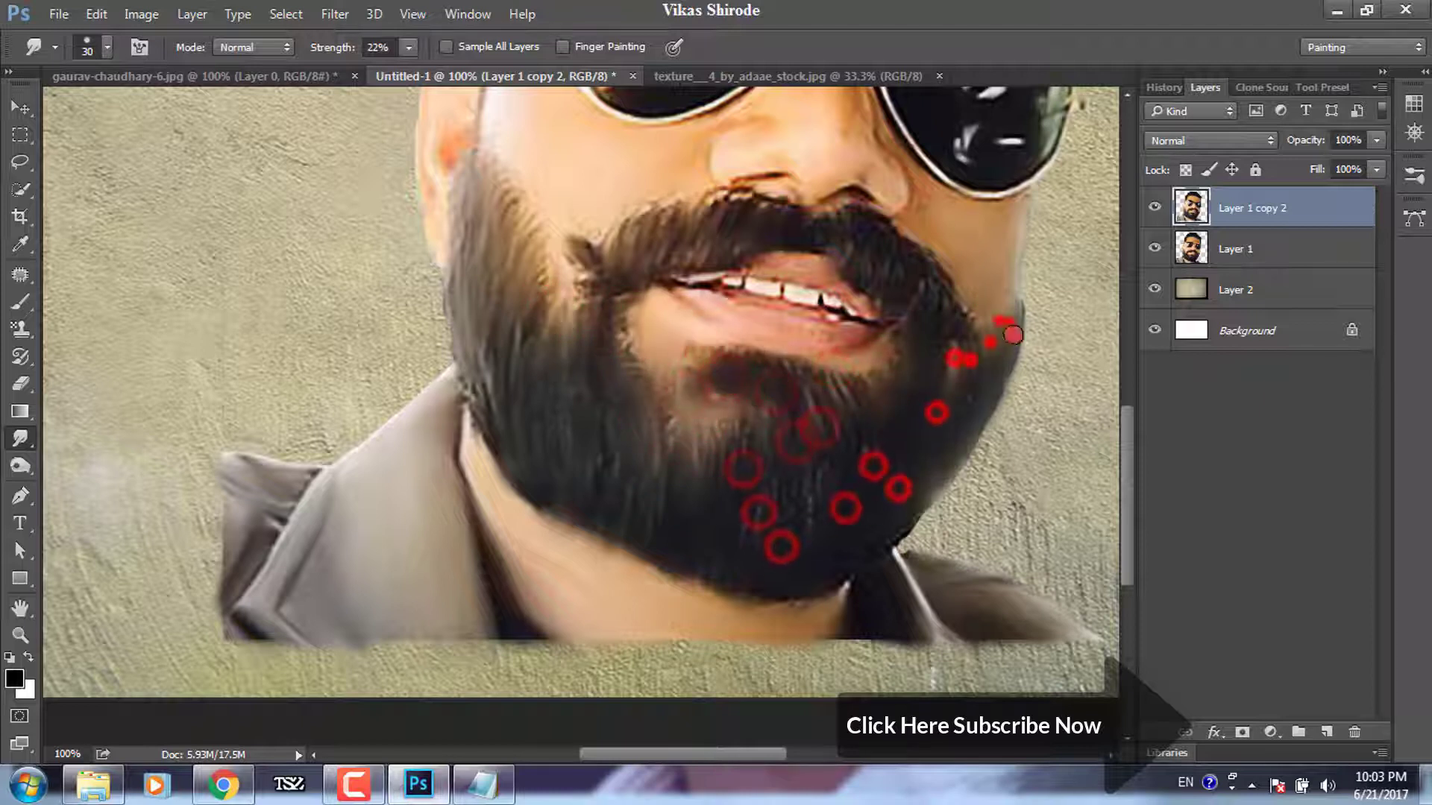
mouse_move(578, 302)
left_mouse_down()
mouse_move(574, 276)
mouse_move(657, 216)
mouse_move(858, 200)
left_mouse_up()
scroll(790, 340, "up", 5)
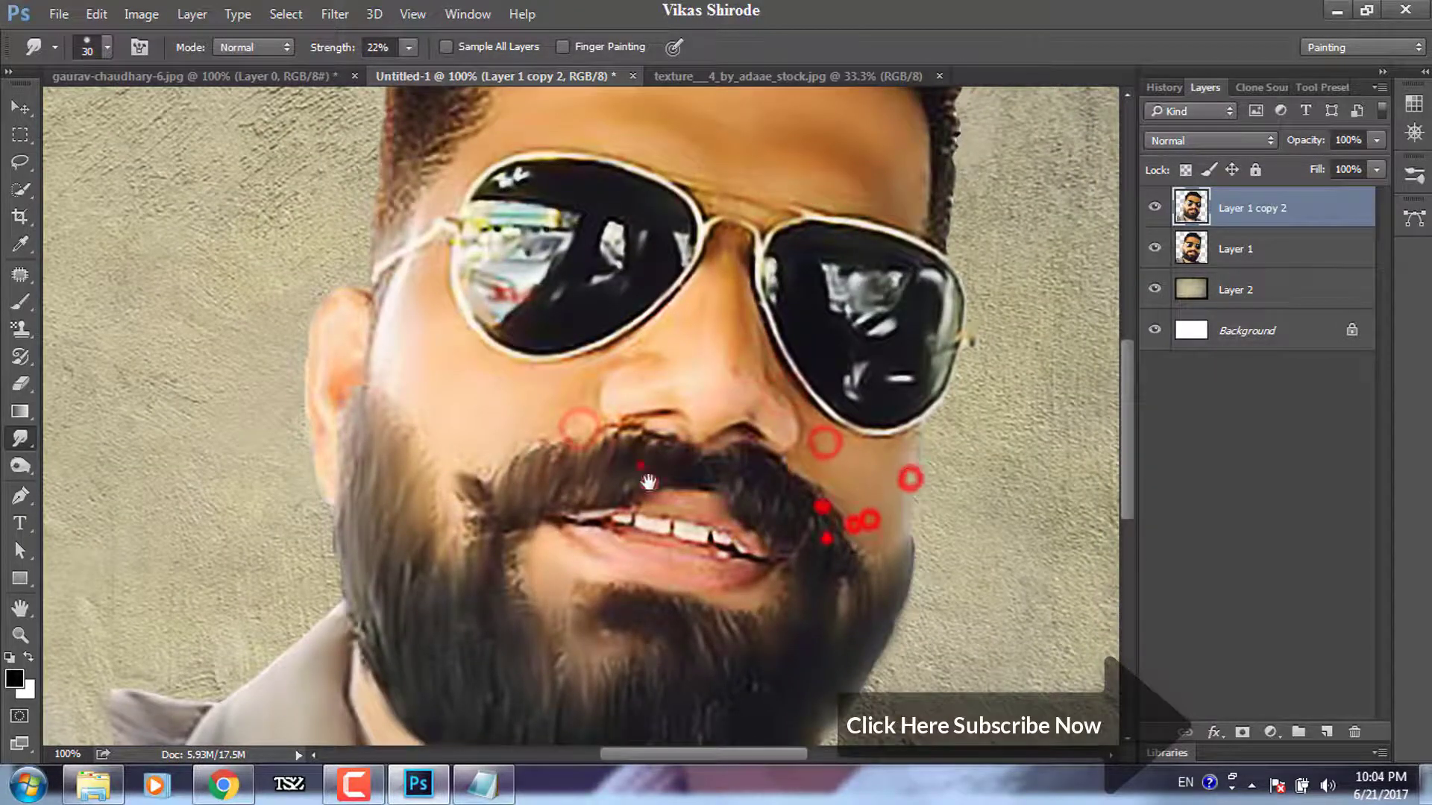
mouse_move(746, 522)
left_mouse_down()
mouse_move(746, 224)
mouse_move(746, 634)
left_mouse_up()
mouse_move(676, 223)
left_mouse_down()
mouse_move(609, 395)
mouse_move(609, 544)
left_mouse_up()
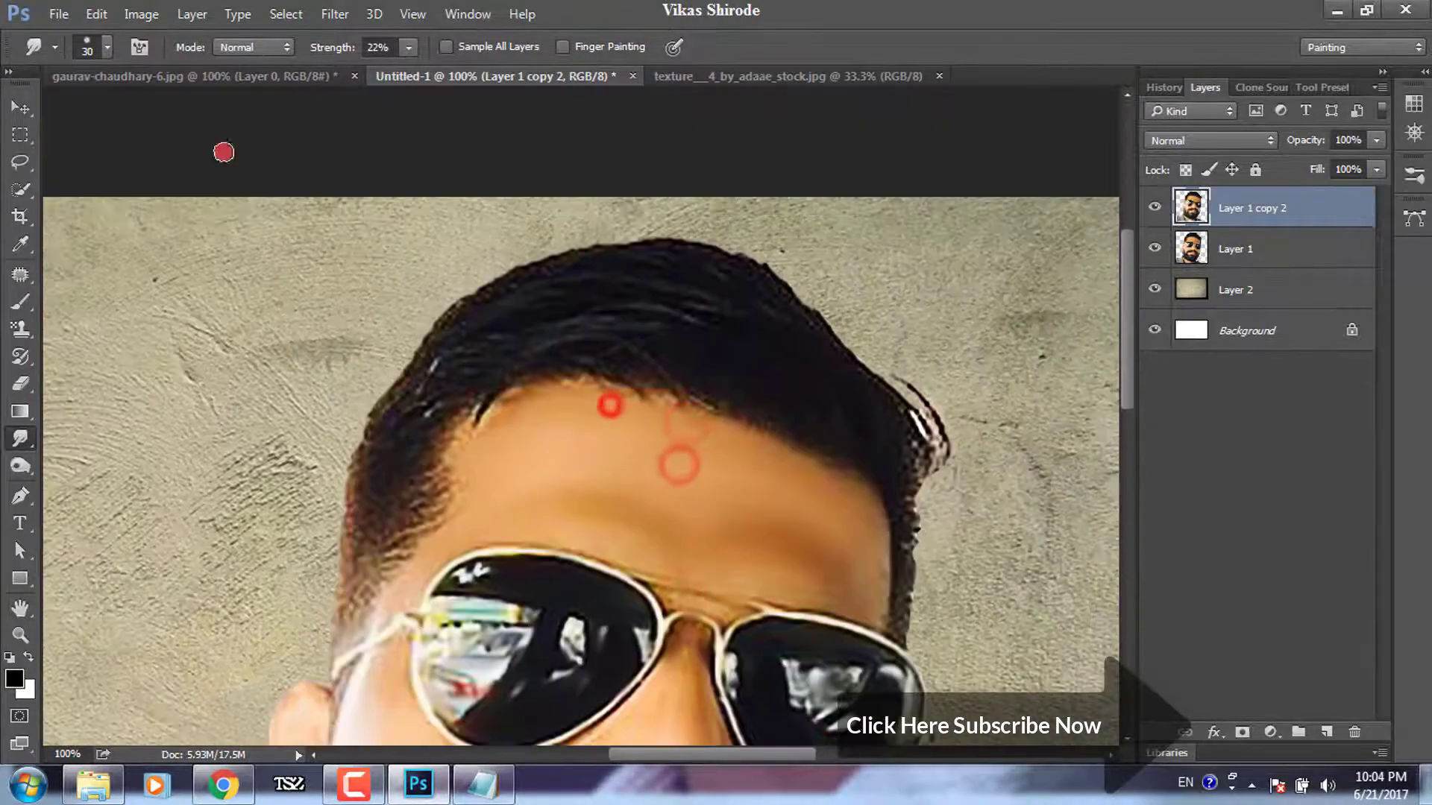
- Load the hair_brush_set_by_para_vine brushes, pick a hair brush, and dab the top hairline
left_click(107, 46)
left_click(369, 87)
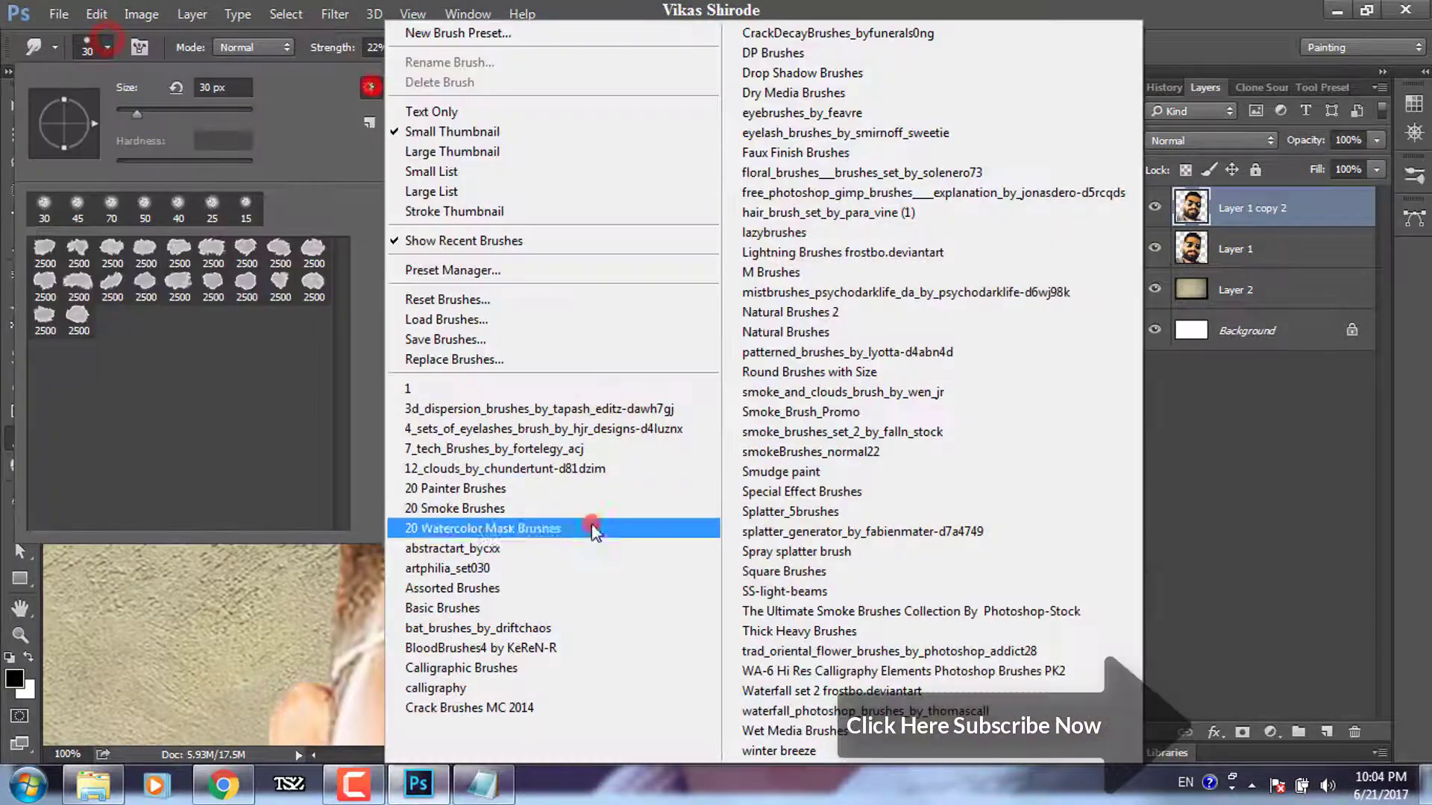
left_click(787, 209)
left_click(840, 303)
left_click(146, 321)
left_click(742, 339)
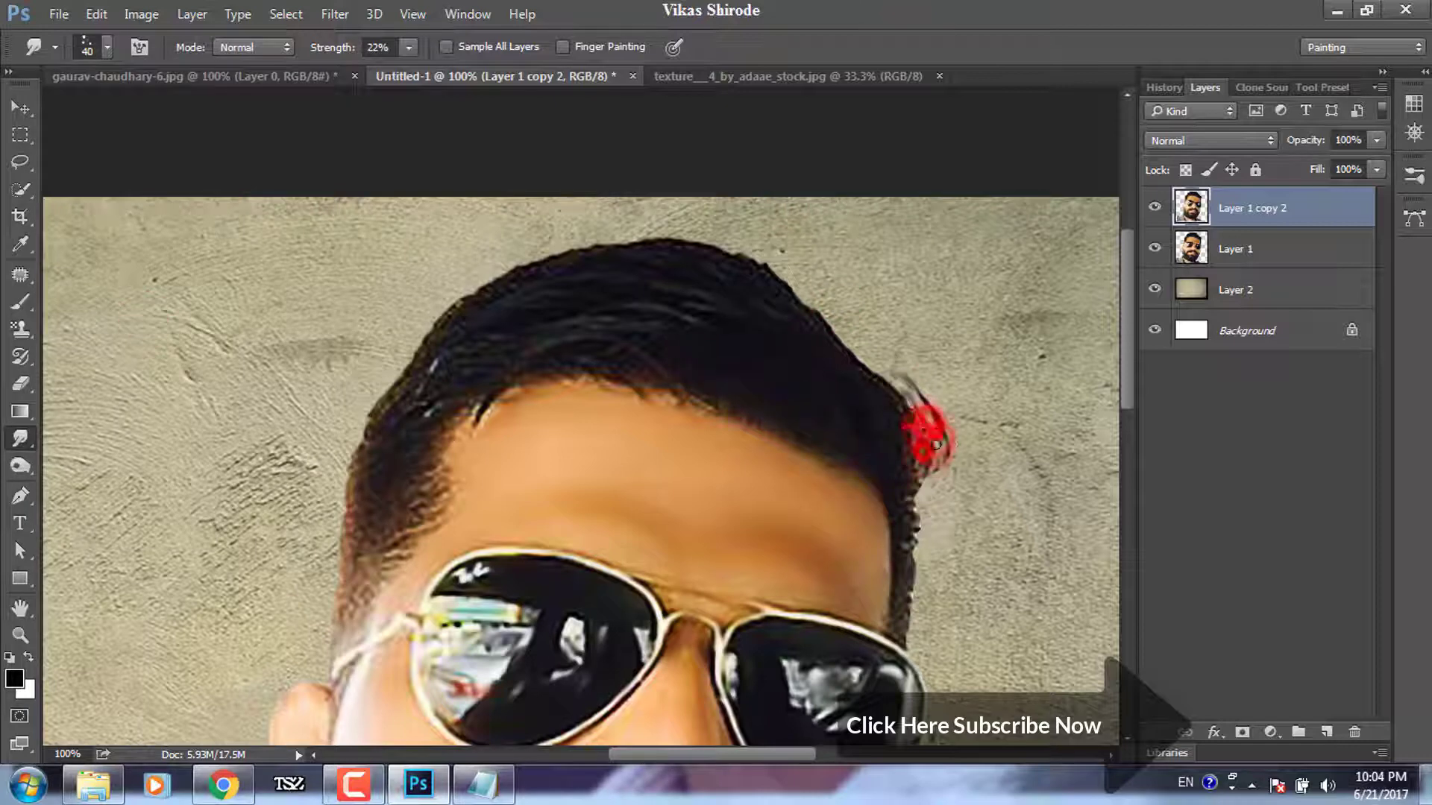
left_click(730, 256)
left_click(672, 250)
left_click(624, 250)
- Switch to a different hair brush preset and smudge down the left side of the hairline
left_click(592, 282)
left_click(97, 47)
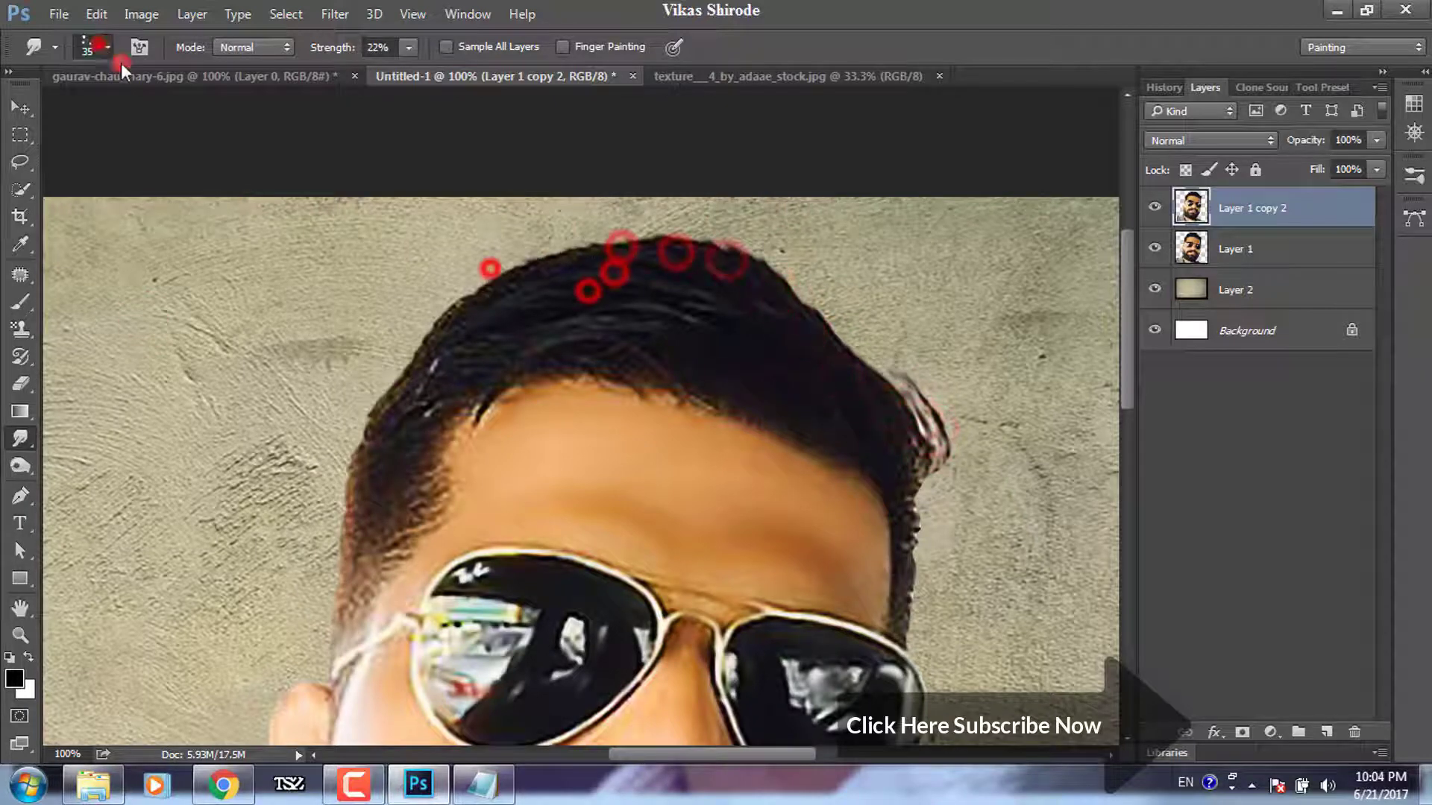
double_click(115, 322)
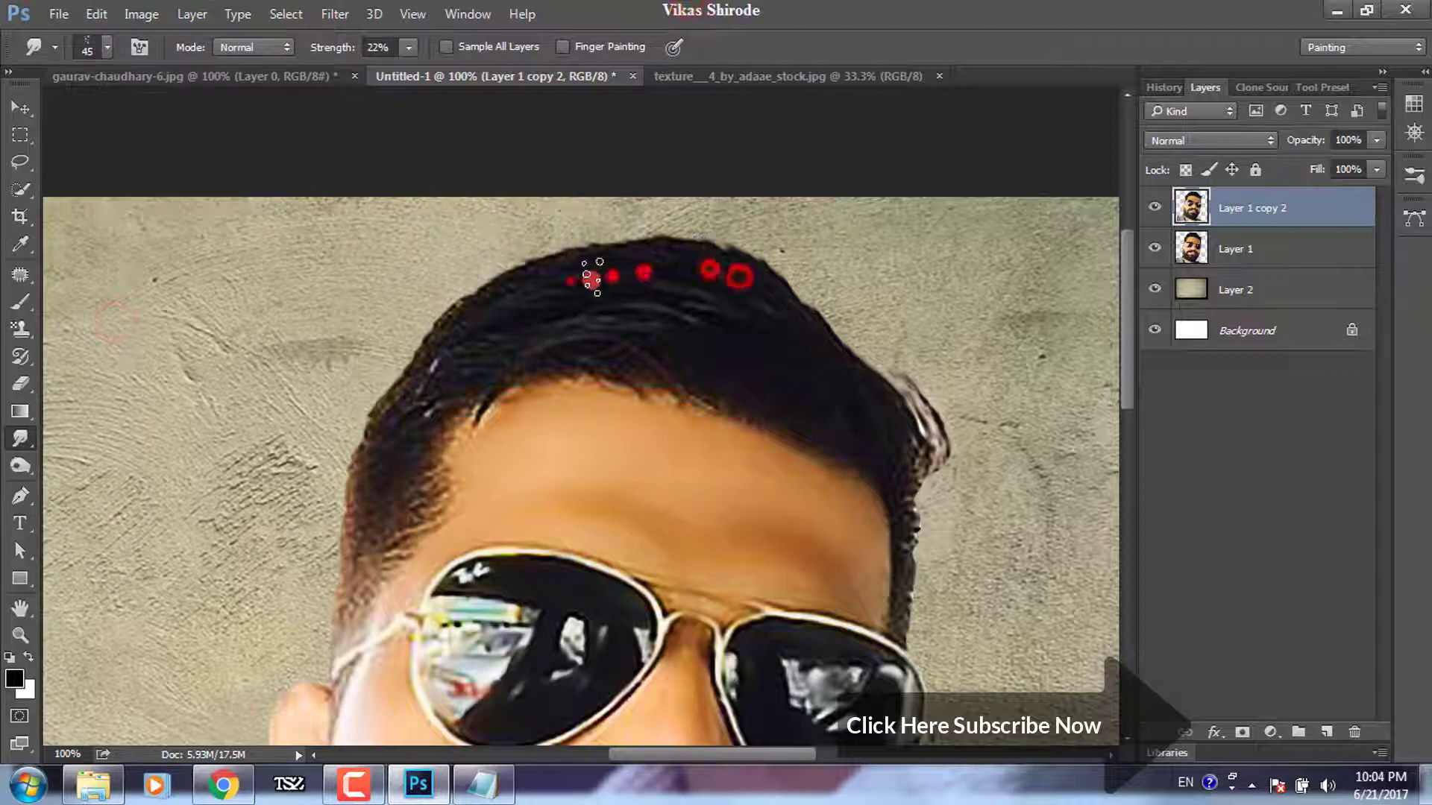
left_click(474, 340)
left_click(431, 382)
left_click(389, 427)
left_click(358, 481)
left_click(336, 552)
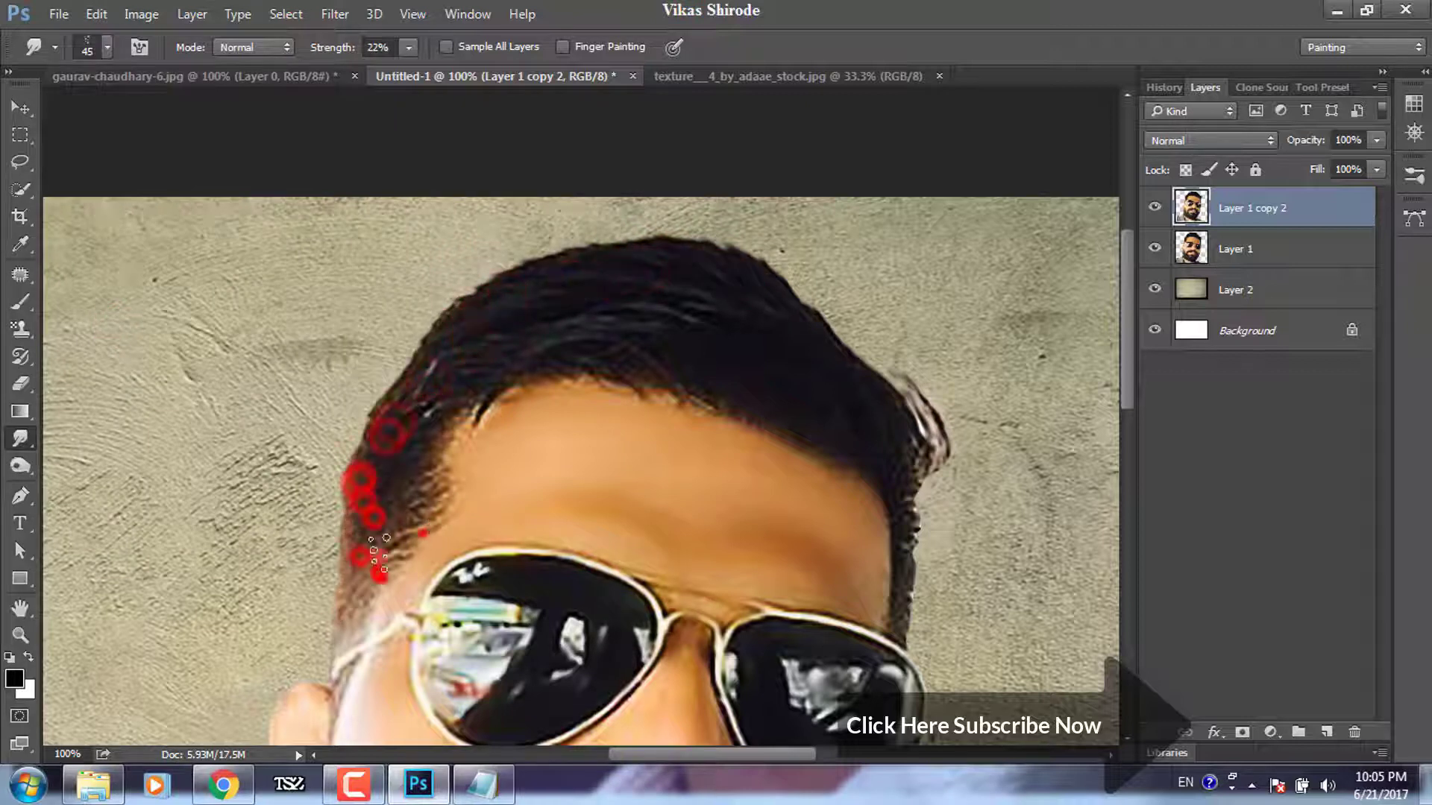
- Smudge the top of the hair and the right side of the hairline into strands
left_click(418, 392)
left_click(540, 328)
left_click(634, 300)
left_click(760, 317)
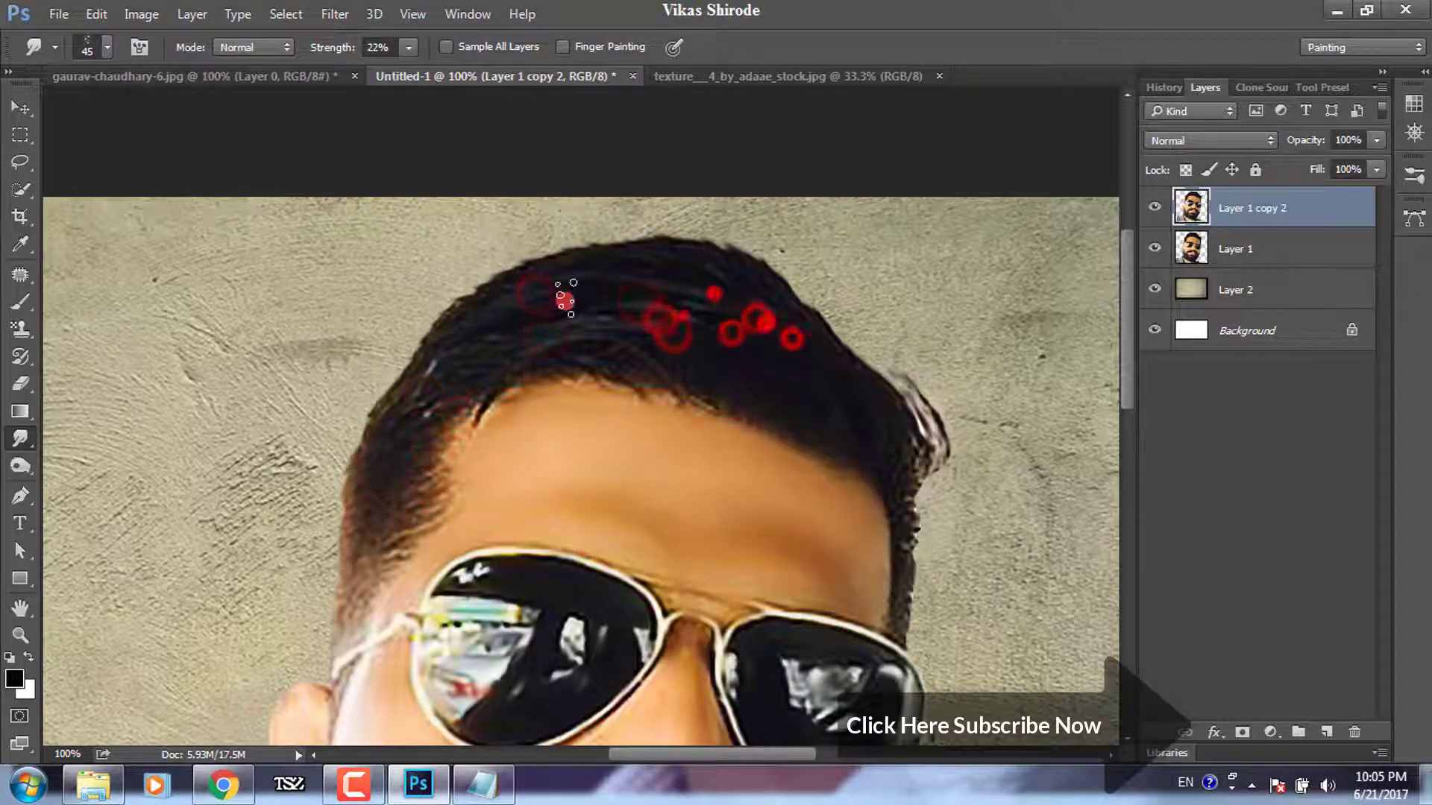
left_click(714, 291)
left_click(652, 370)
left_click(738, 395)
left_click(803, 377)
left_click(882, 432)
left_click(914, 515)
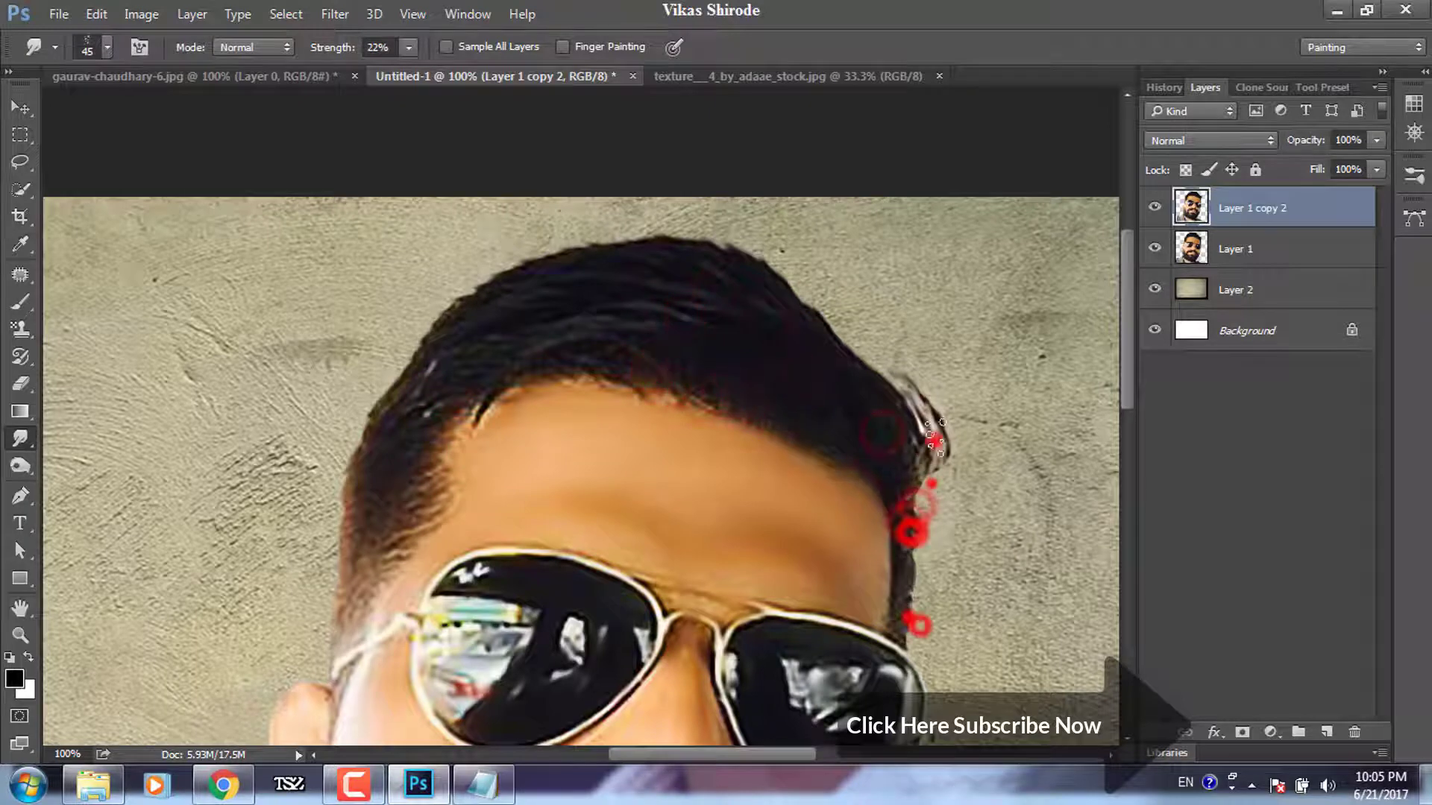
- Dab more hair strands along the top hairline
left_click(895, 403)
left_click(826, 326)
left_click(752, 313)
left_click(679, 313)
left_click(480, 390)
- Switch to a larger hair brush and smudge the hair and left hairline
left_click(115, 49)
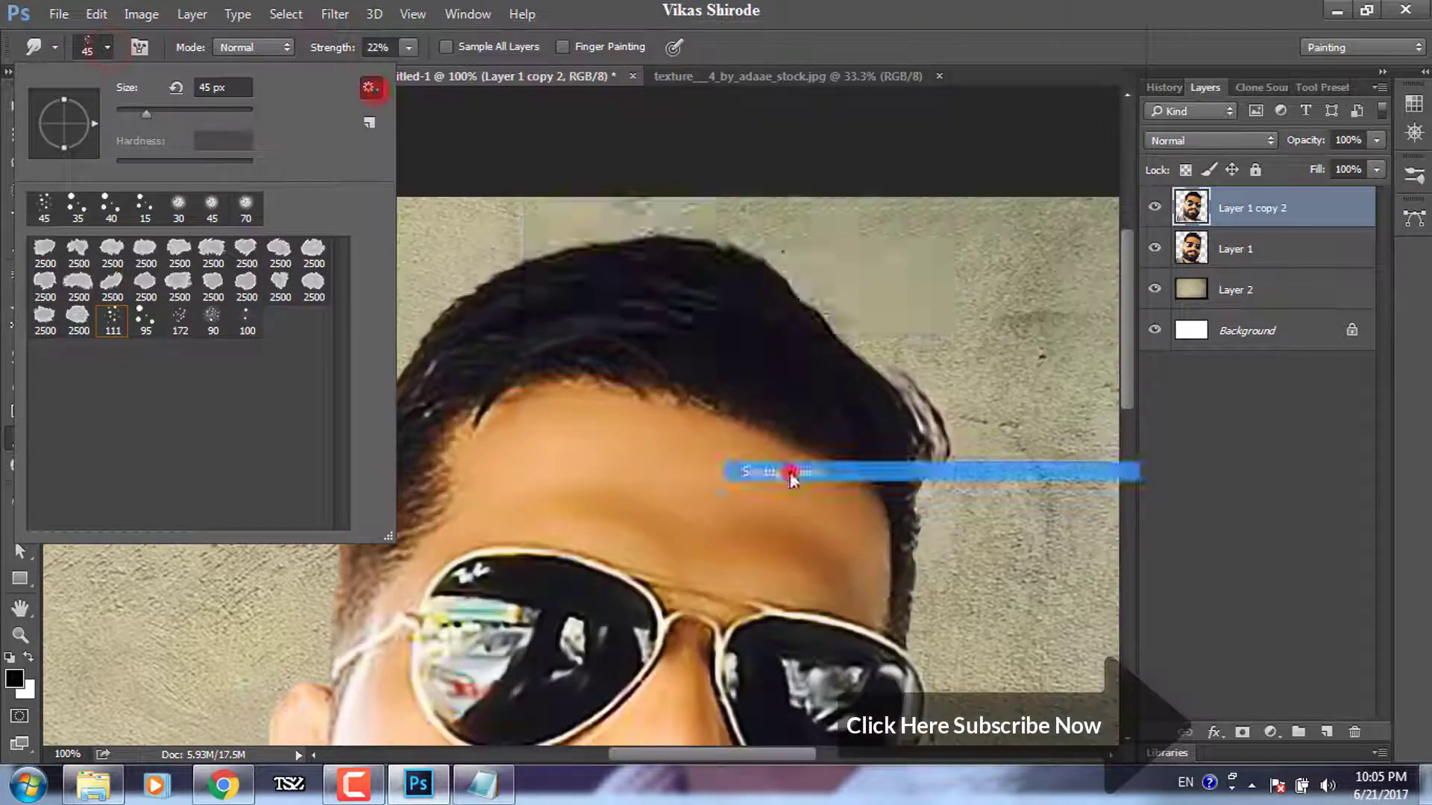
left_click(118, 360)
left_click(793, 381)
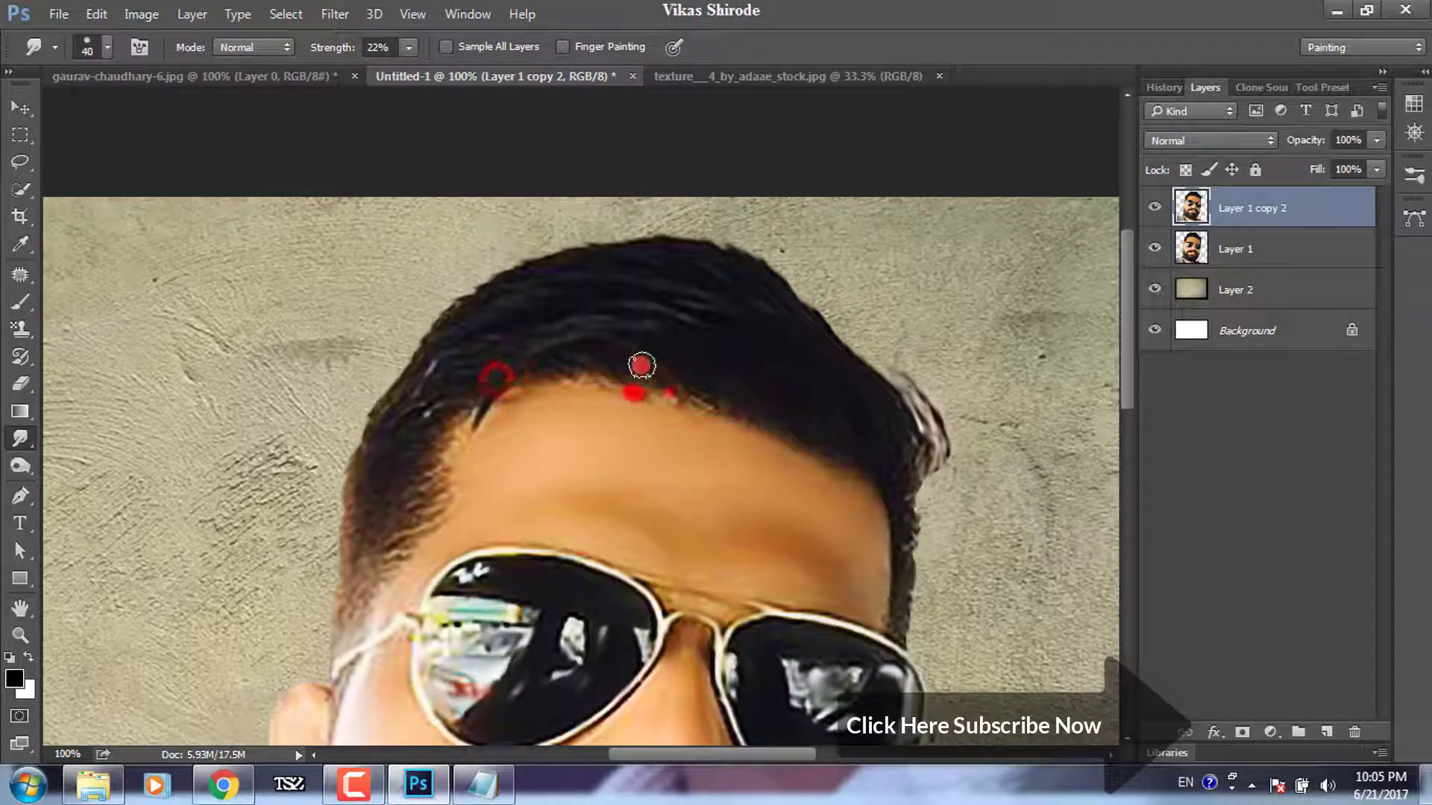
left_click(559, 333)
left_click(526, 352)
left_click(488, 382)
left_click(442, 411)
left_click(427, 490)
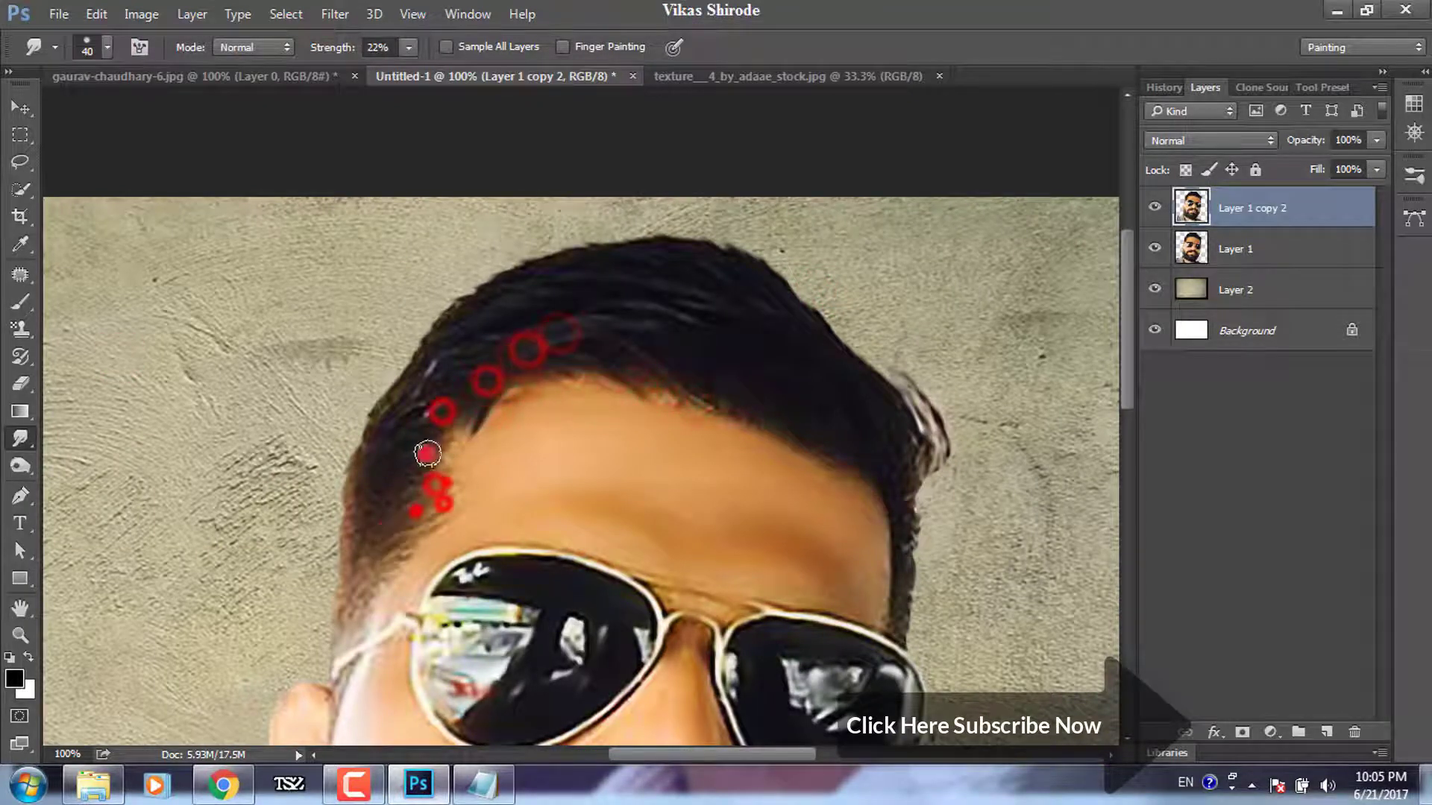
- Smudge along the top and right hairline, then pan back to the face and sunglasses
left_click(567, 268)
left_click(709, 374)
left_click(783, 403)
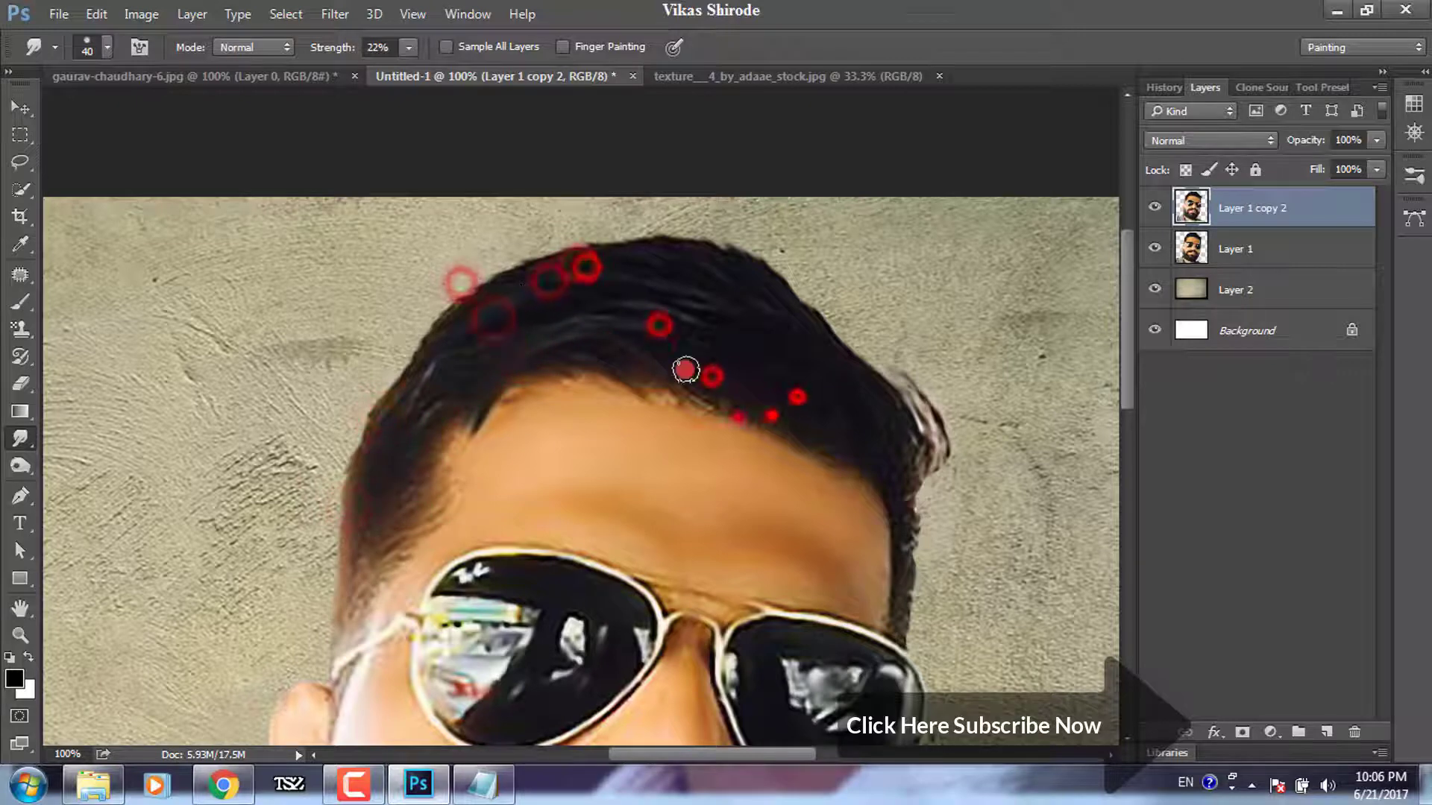
left_click(738, 418)
left_click(848, 449)
left_click(792, 357)
left_click(716, 273)
left_click_drag(916, 415, 905, 533)
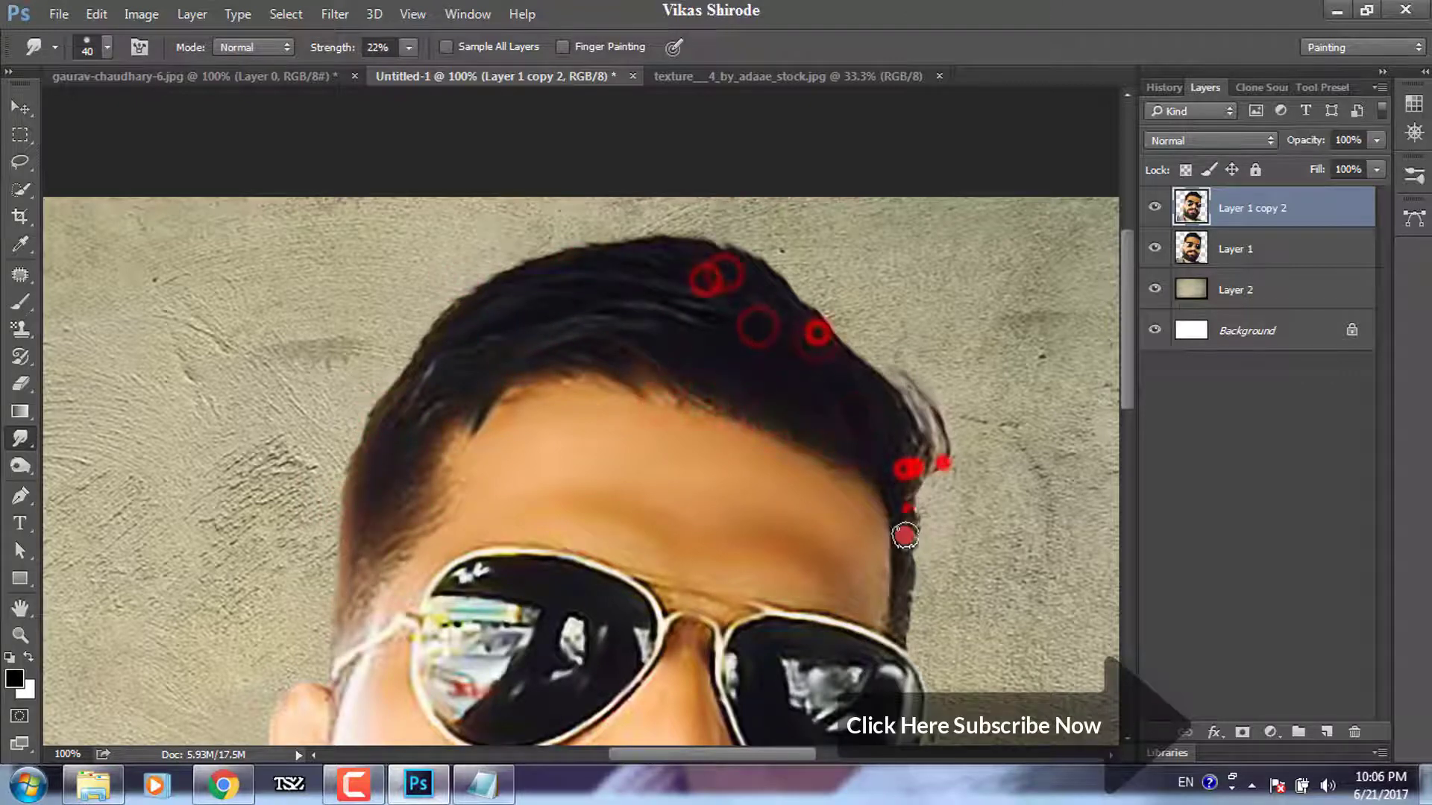
mouse_move(905, 466)
left_mouse_down()
mouse_move(905, 566)
mouse_move(877, 425)
left_mouse_up()
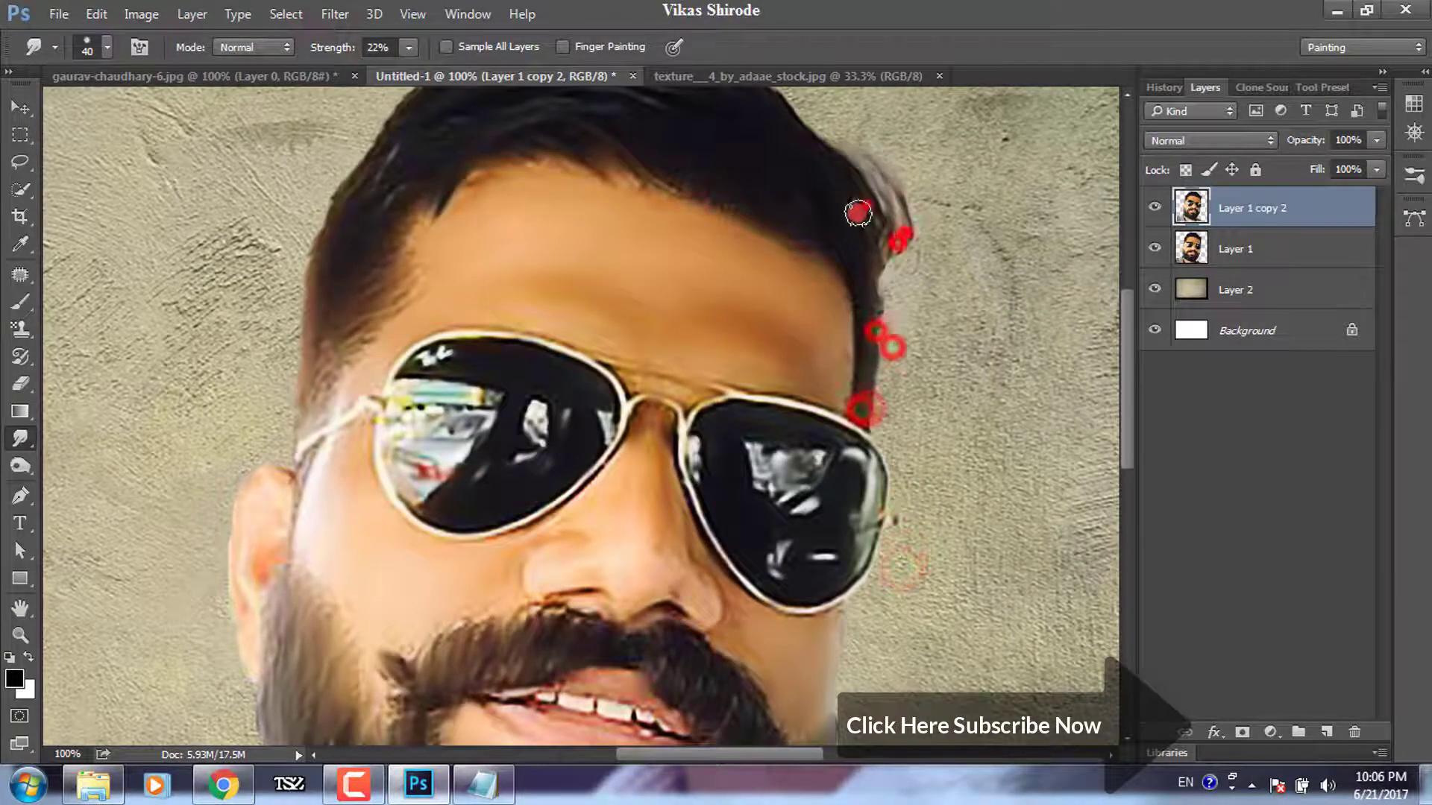
left_click_drag(700, 167, 778, 369)
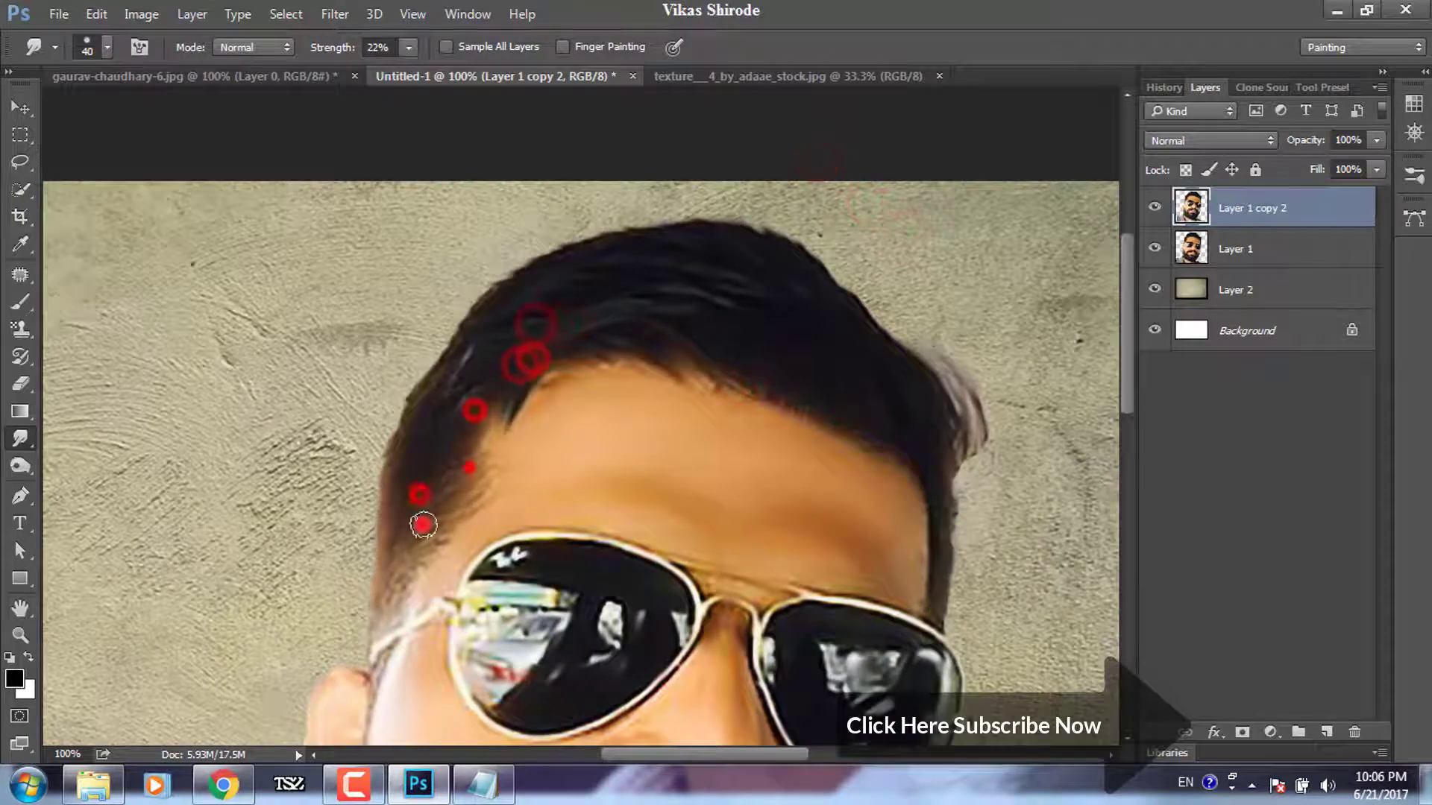
left_click_drag(398, 602, 443, 393)
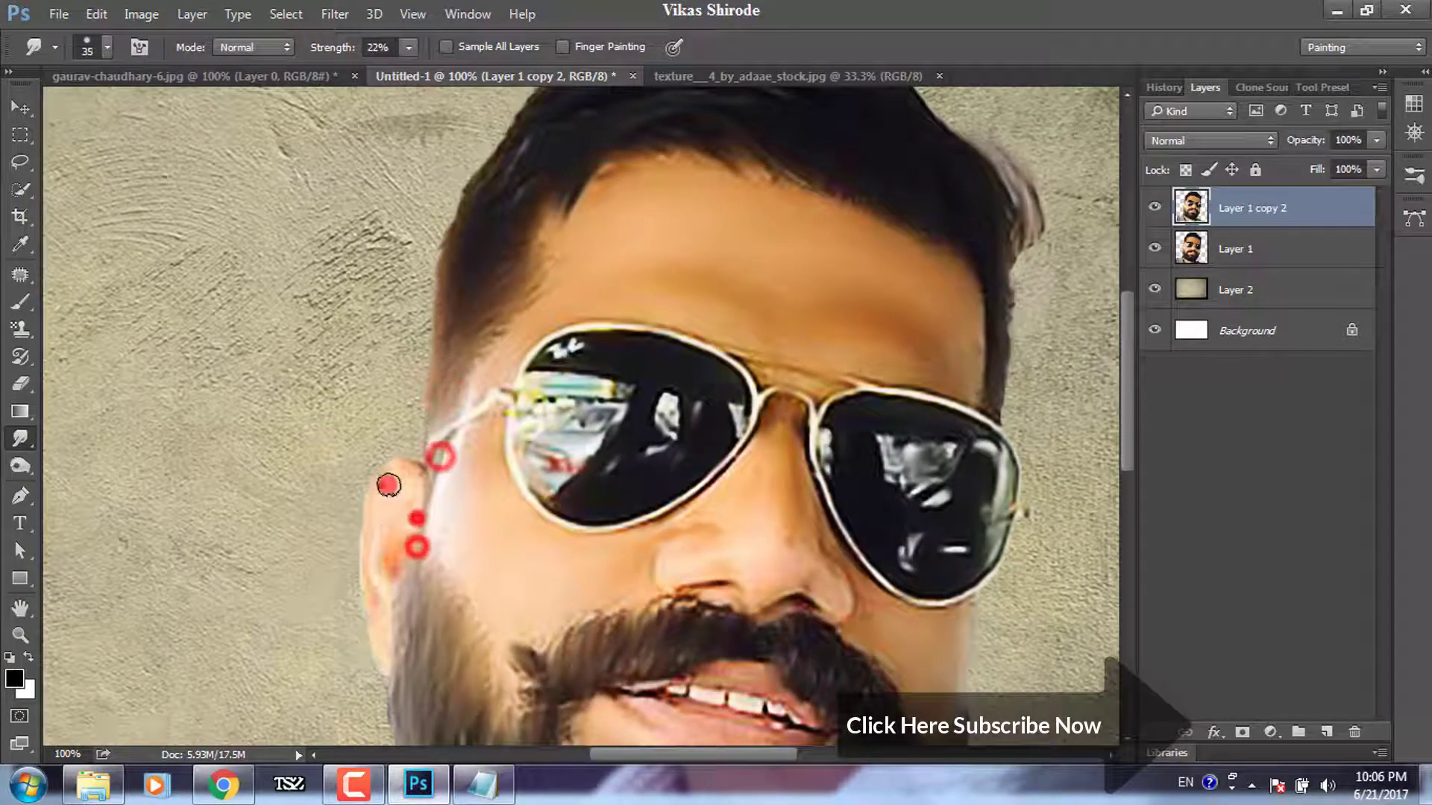
- Smudge the hair around the ear and smear the beard across the chin and cheek
mouse_move(389, 485)
left_mouse_down()
mouse_move(409, 559)
mouse_move(378, 640)
left_mouse_up()
left_click_drag(985, 738, 745, 537)
left_click(641, 445)
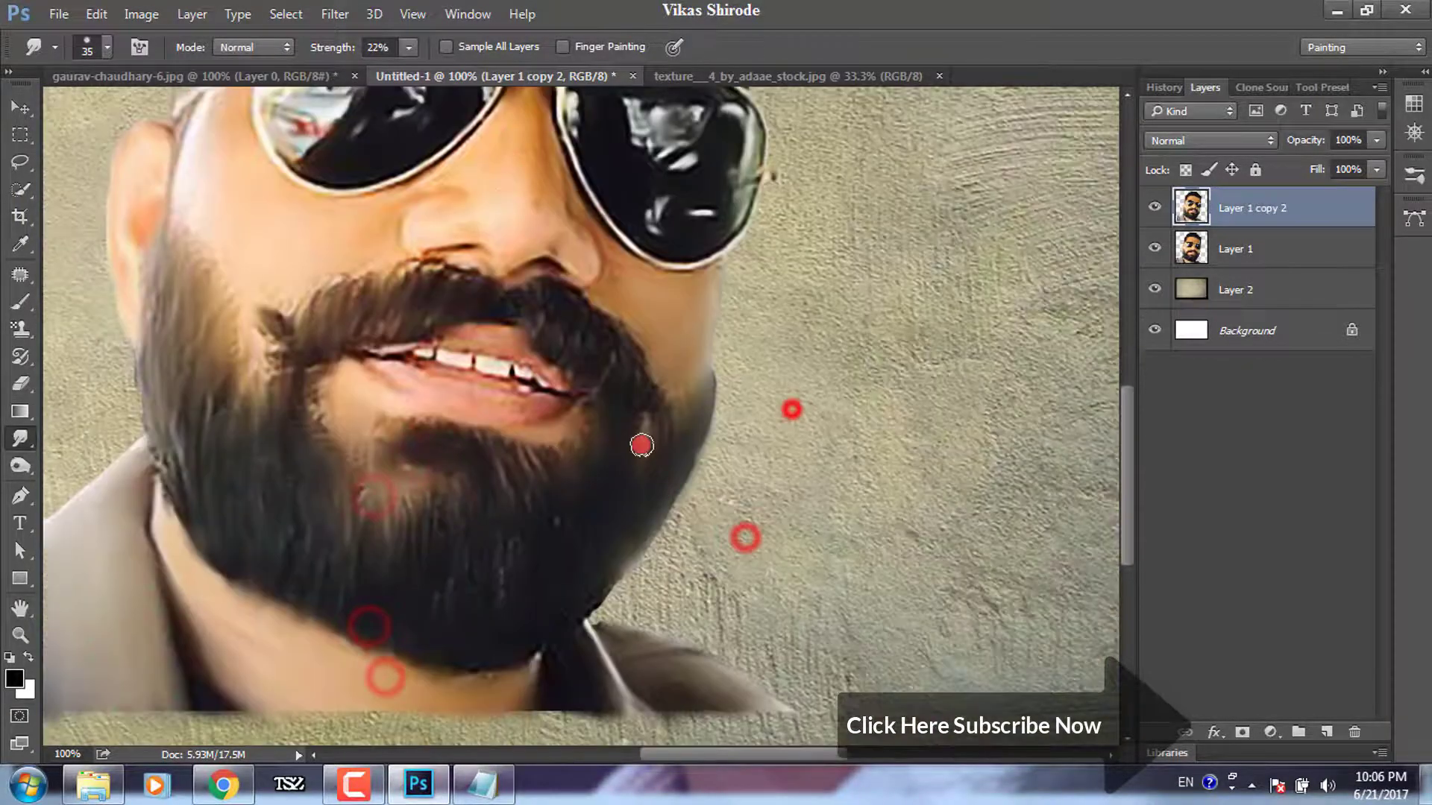
left_click_drag(496, 482, 425, 502)
left_click_drag(299, 393, 292, 340)
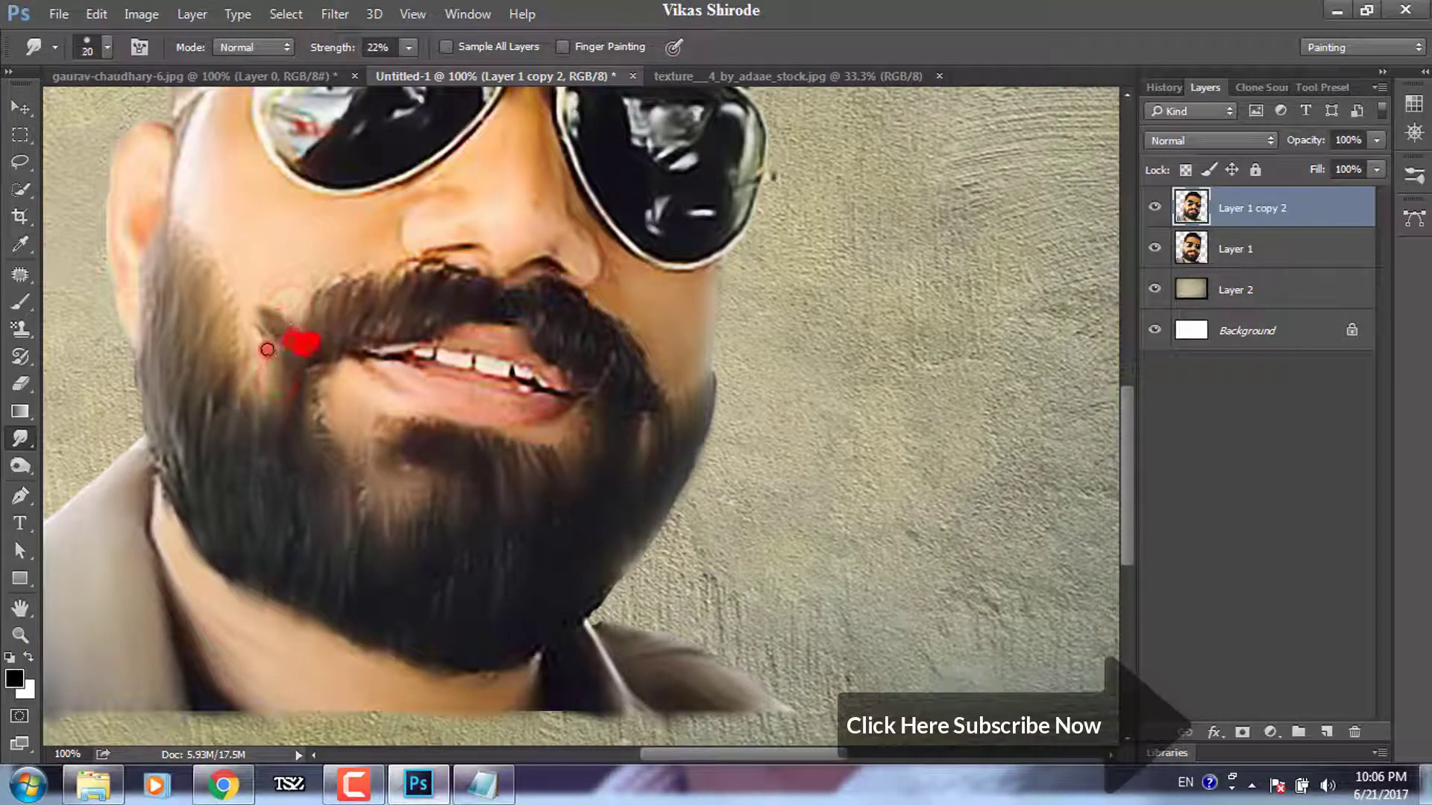
left_click_drag(317, 381, 367, 546)
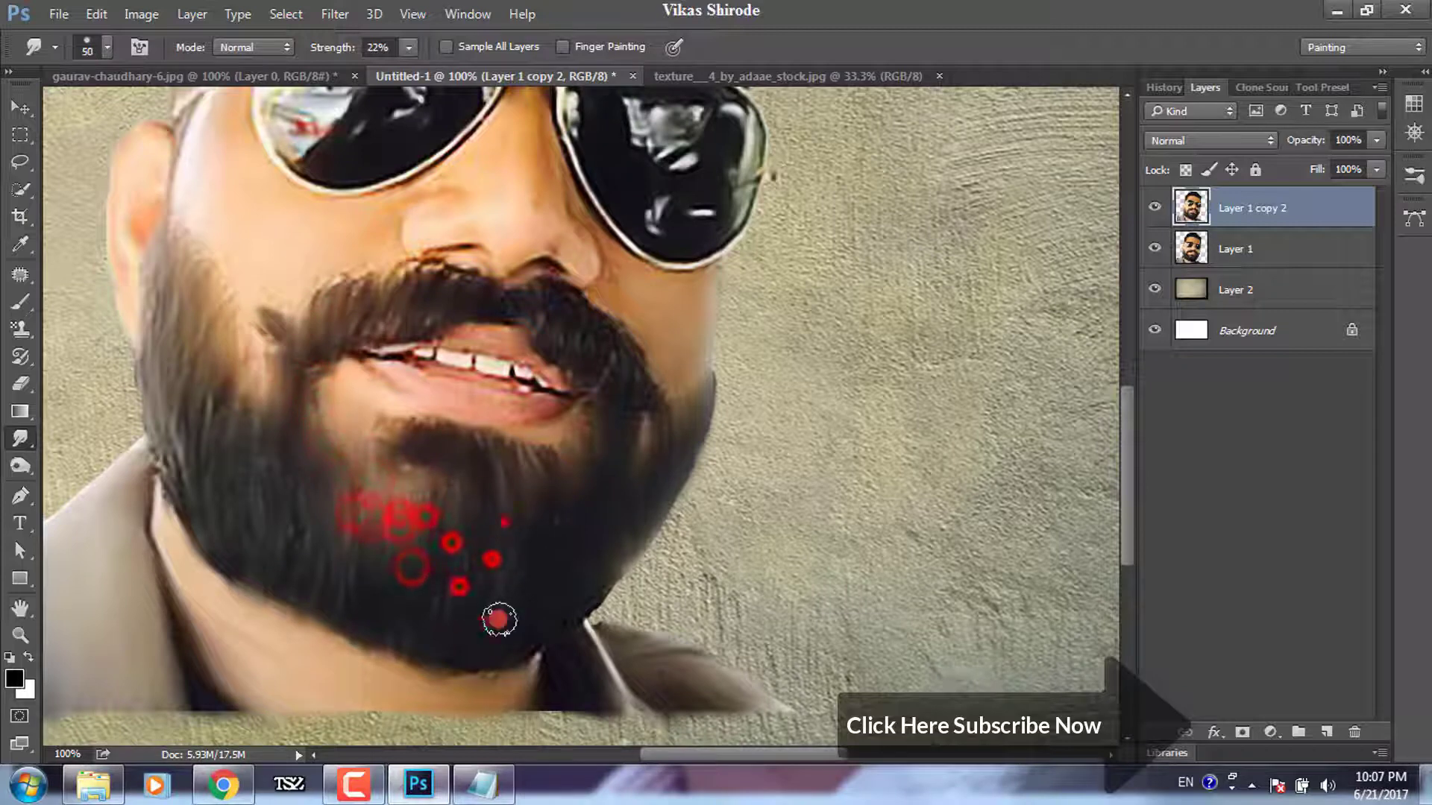
mouse_move(414, 570)
left_mouse_down()
mouse_move(543, 565)
mouse_move(189, 355)
mouse_move(176, 281)
left_mouse_up()
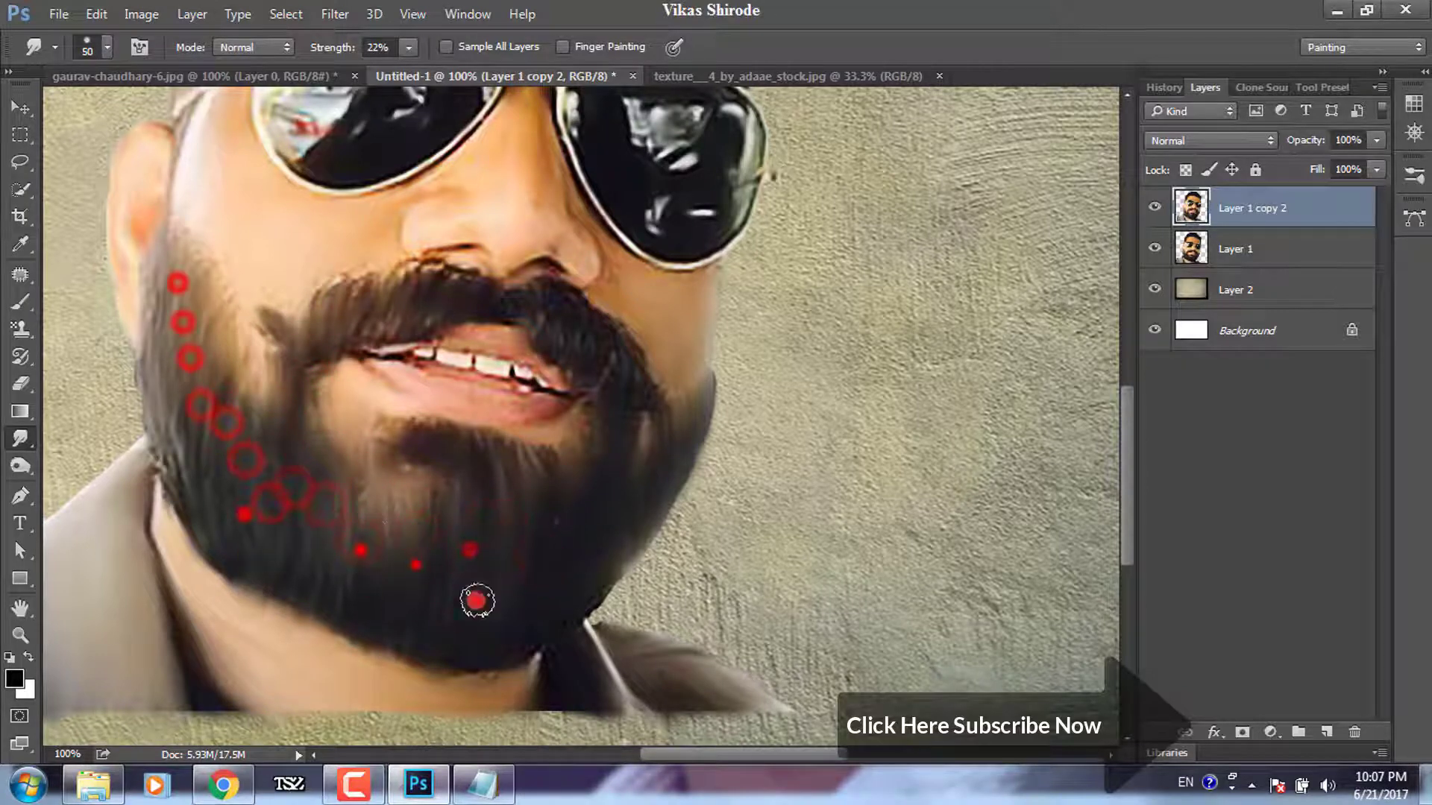
- With a smaller, then larger brush, smear the moustache across and toward the cheek
key("bracketleft")
key("bracketleft")
mouse_move(591, 345)
left_mouse_down()
mouse_move(442, 283)
mouse_move(316, 326)
left_mouse_up()
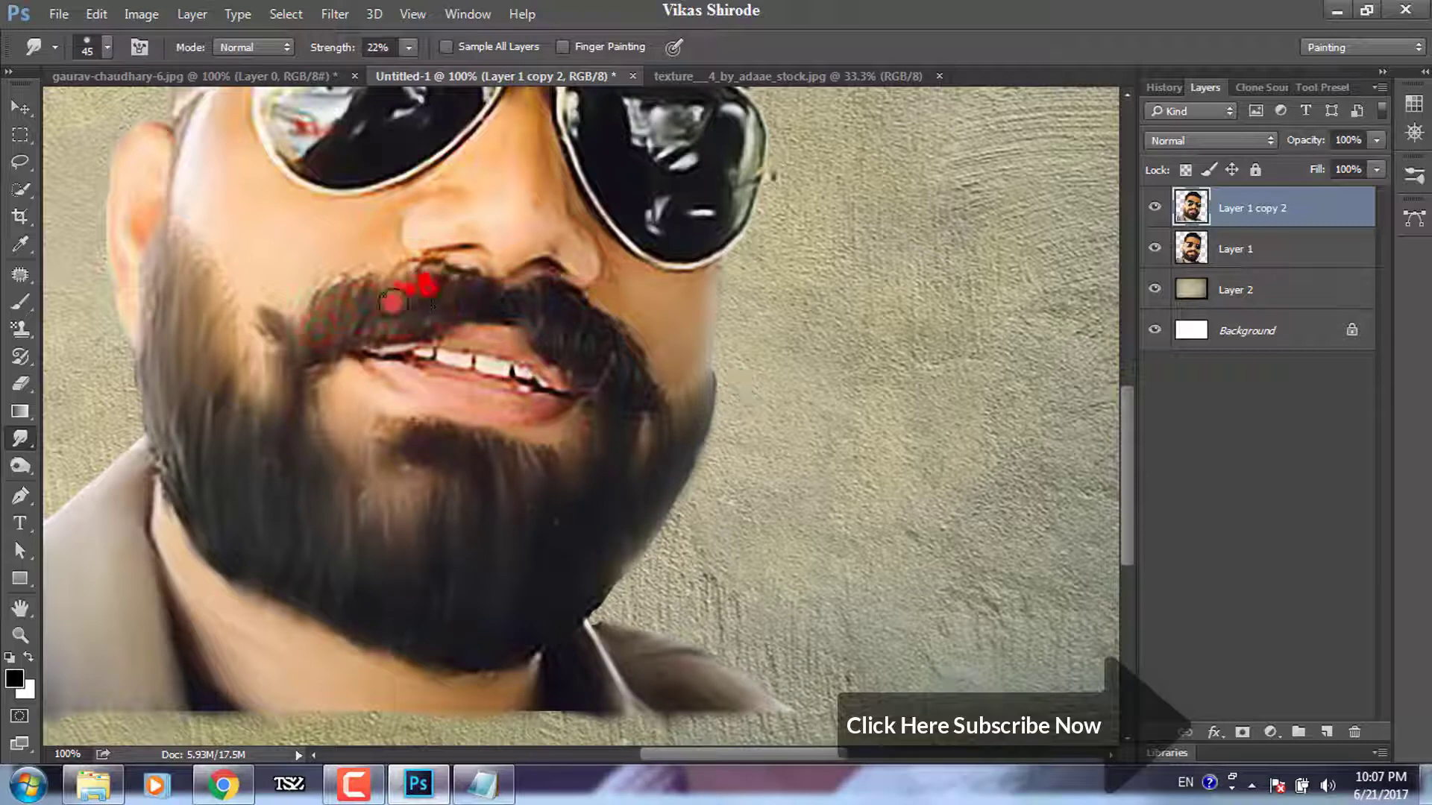
mouse_move(393, 302)
left_mouse_down()
mouse_move(466, 294)
mouse_move(589, 337)
mouse_move(517, 293)
left_mouse_up()
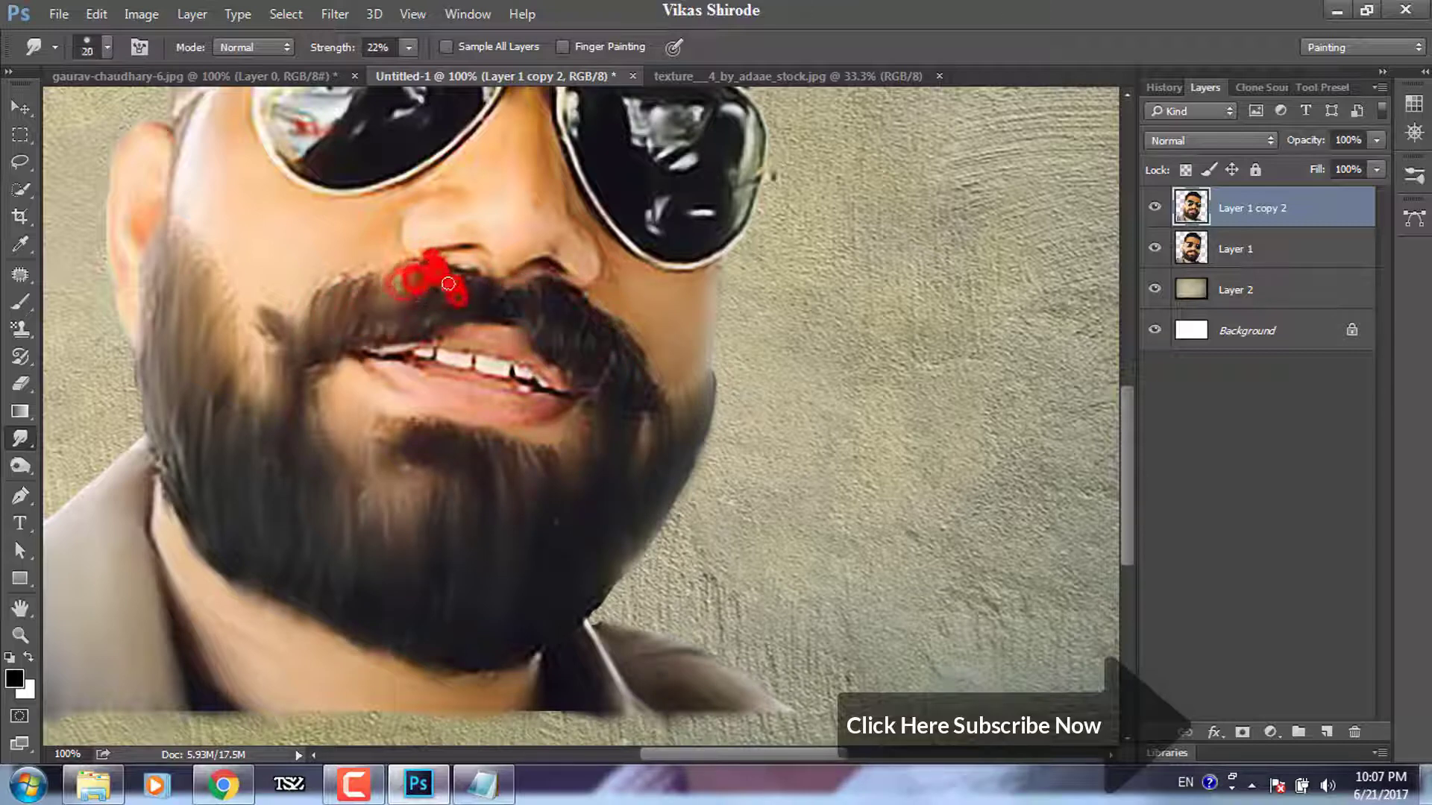
key("bracketright")
key("bracketright")
key("bracketright")
left_click_drag(448, 284, 277, 302)
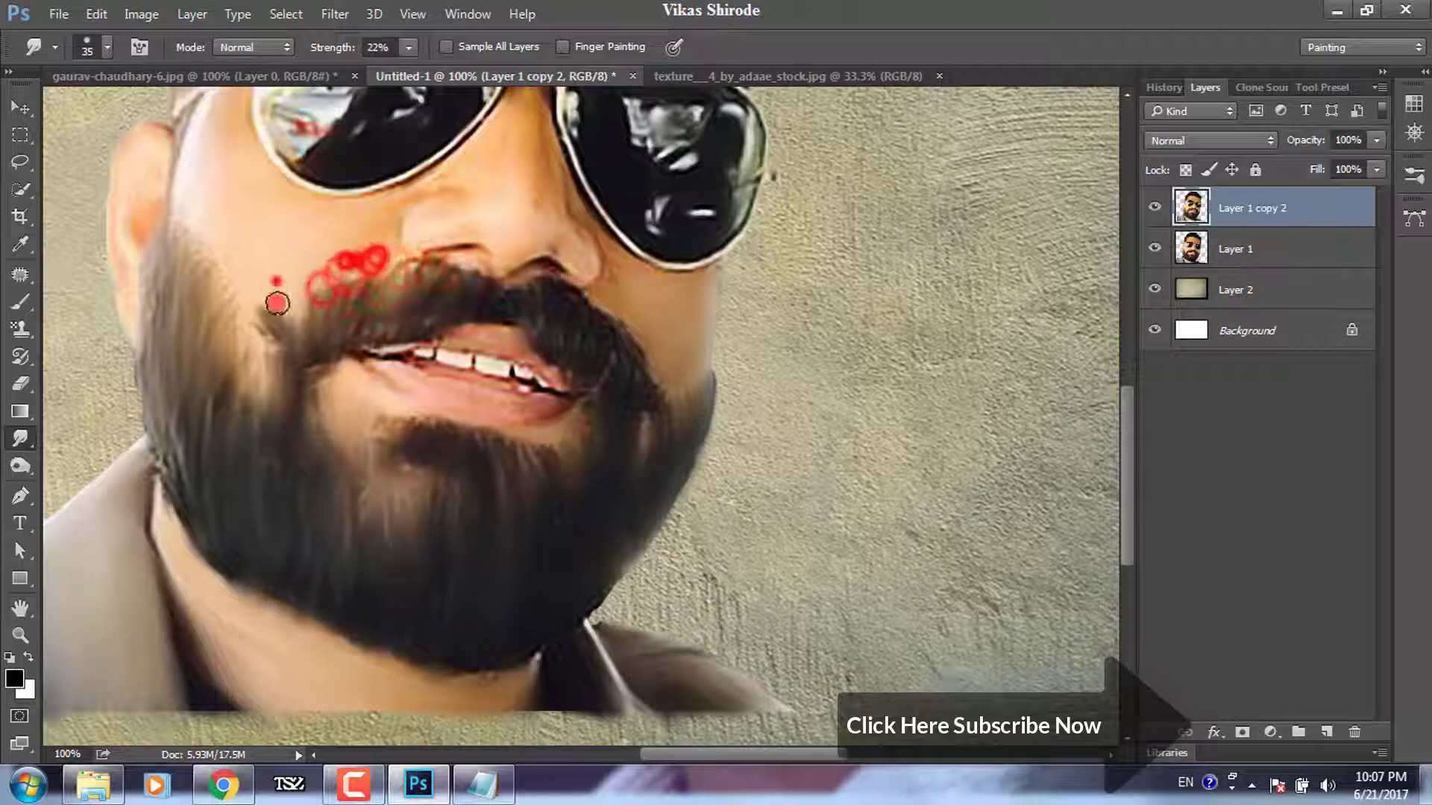
left_click_drag(477, 145, 584, 317)
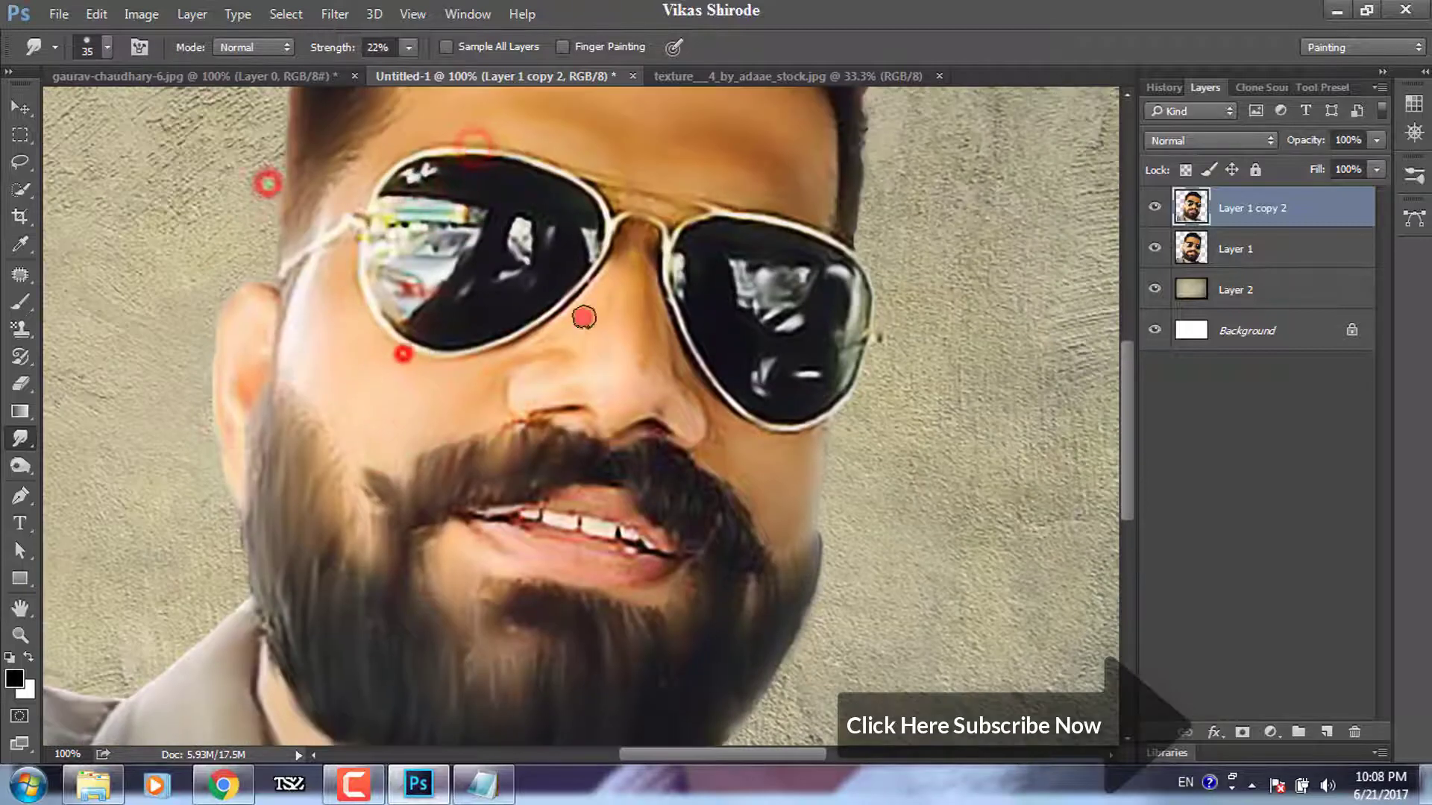
- Smudge the nose bridge, cheeks and forehead, raise the brush to 45, and zoom out to 50%
left_click_drag(640, 267, 653, 291)
left_click_drag(709, 440, 768, 440)
mouse_move(660, 340)
left_mouse_down()
mouse_move(645, 371)
mouse_move(589, 392)
mouse_move(693, 388)
left_mouse_up()
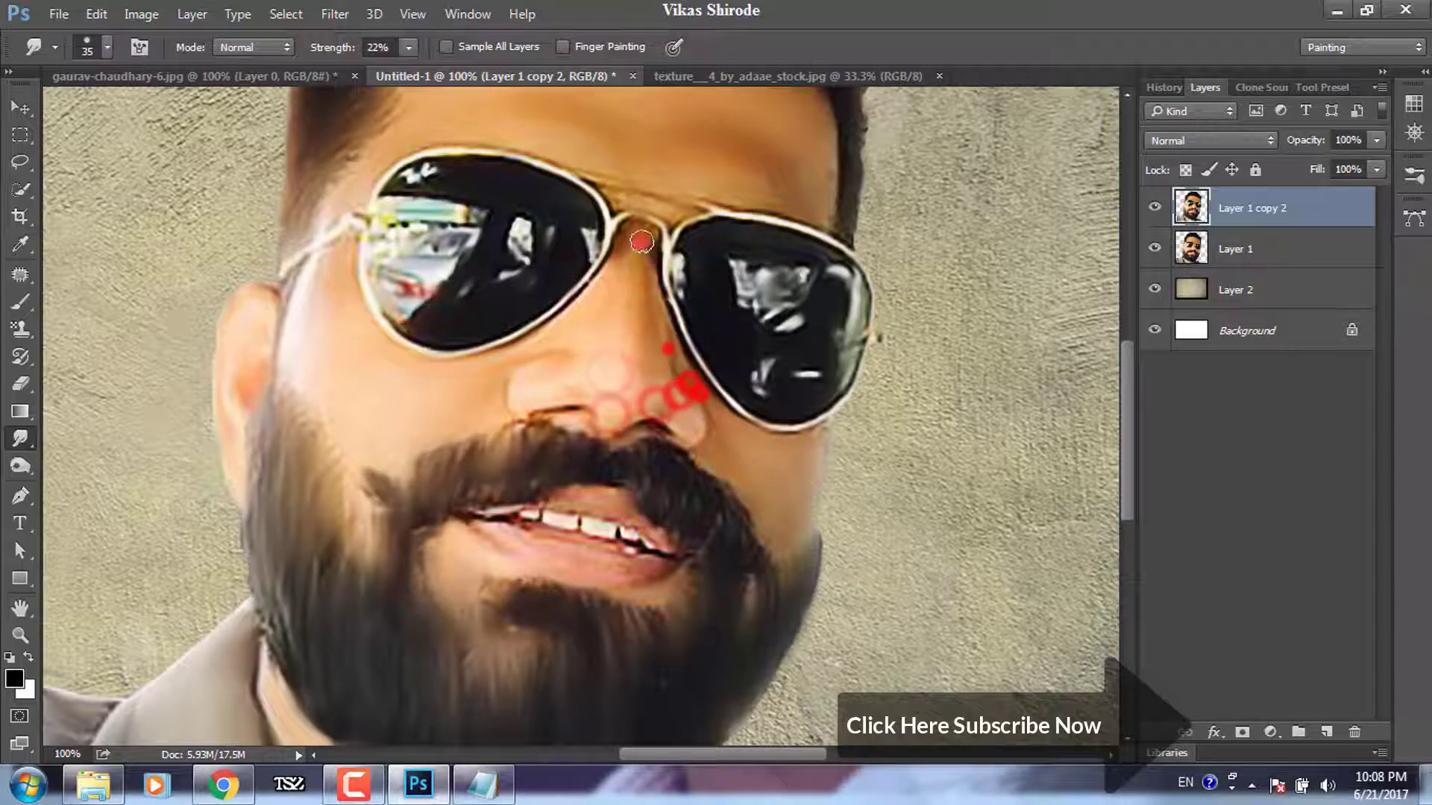
mouse_move(641, 241)
left_mouse_down()
mouse_move(596, 397)
mouse_move(619, 291)
left_mouse_up()
key("]")
left_click_drag(553, 163, 573, 215)
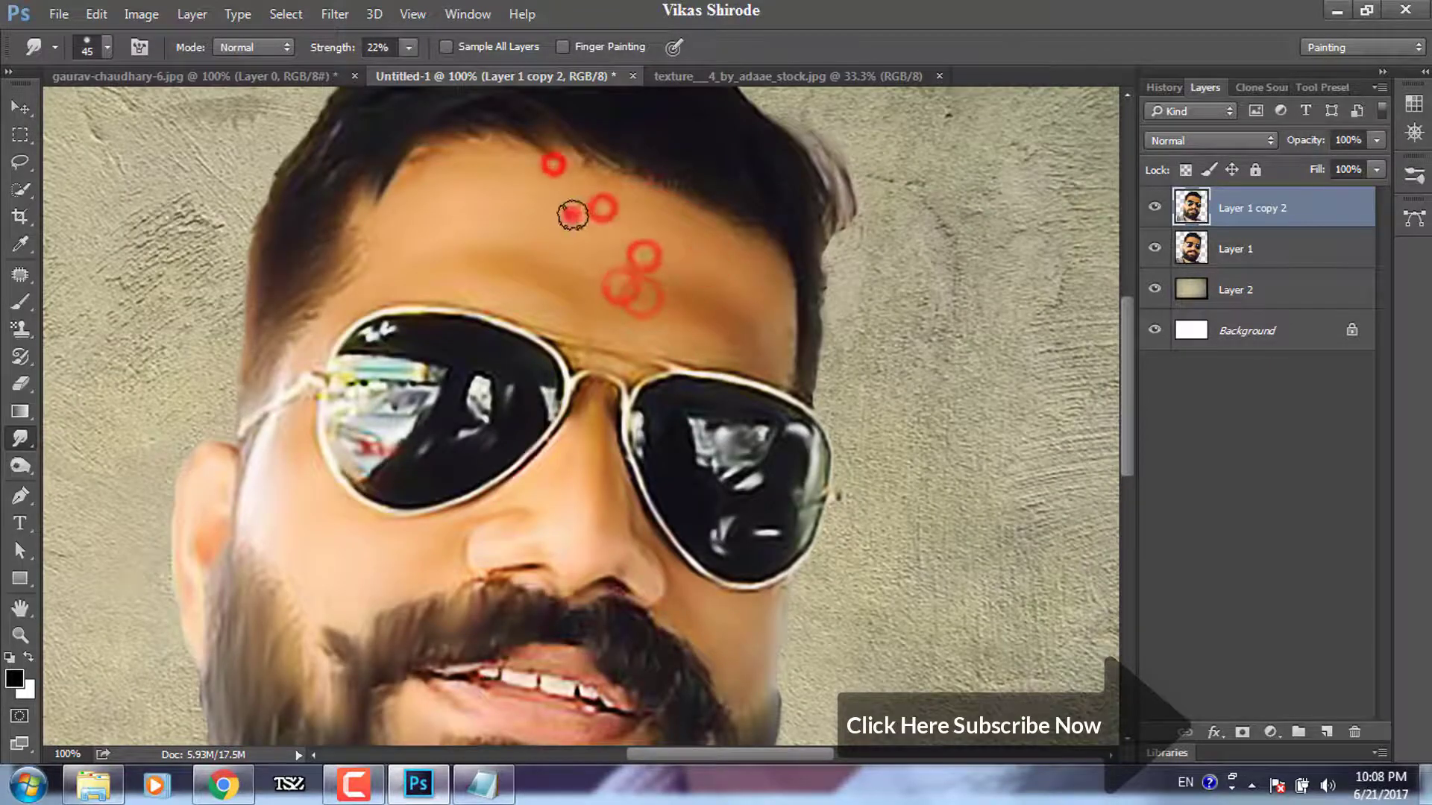
key("ctrl+minus")
- Toggle the smudged face layer to compare before and after, and zoom in on the face
left_click(1155, 206)
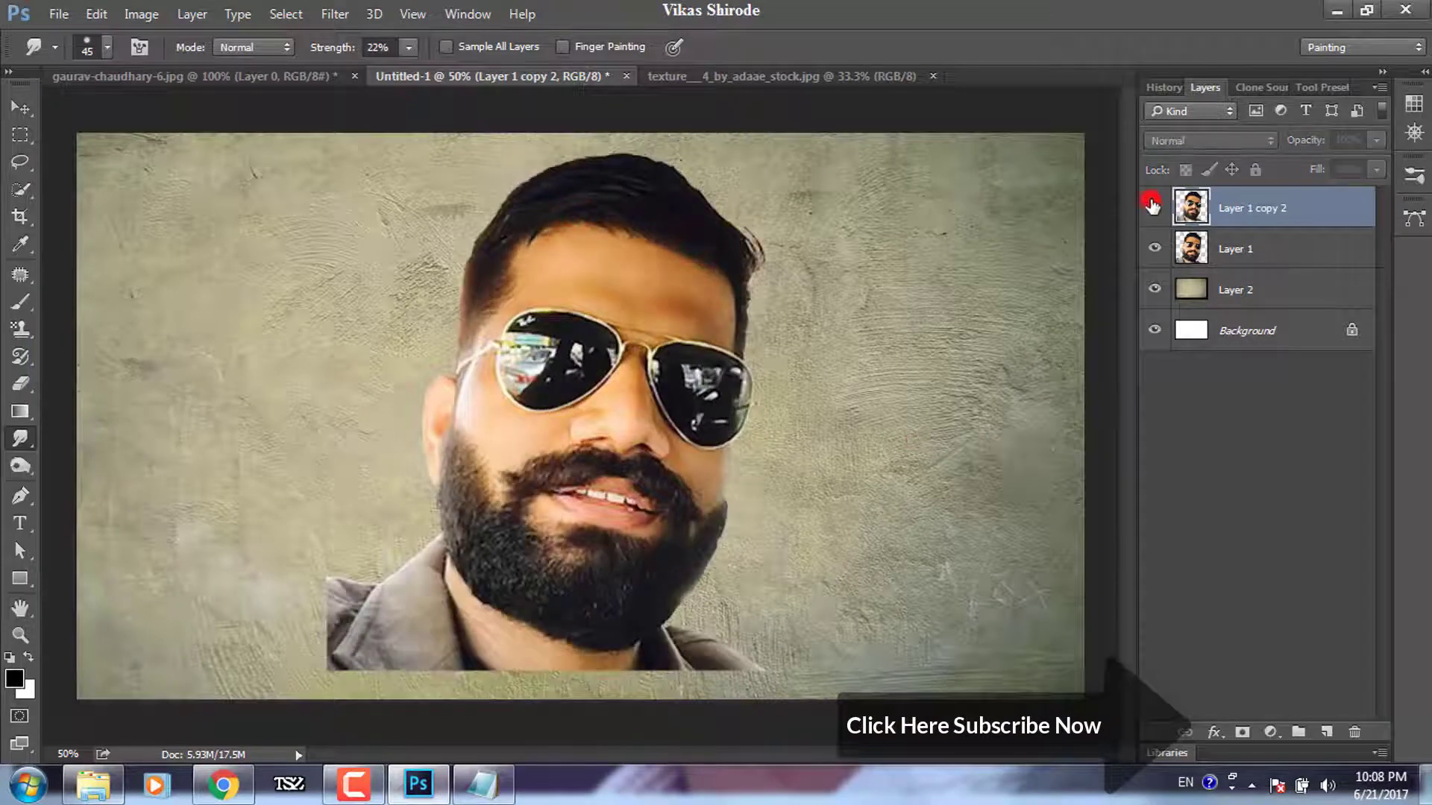
left_click(1154, 207)
left_click(1155, 207)
left_click(1154, 206)
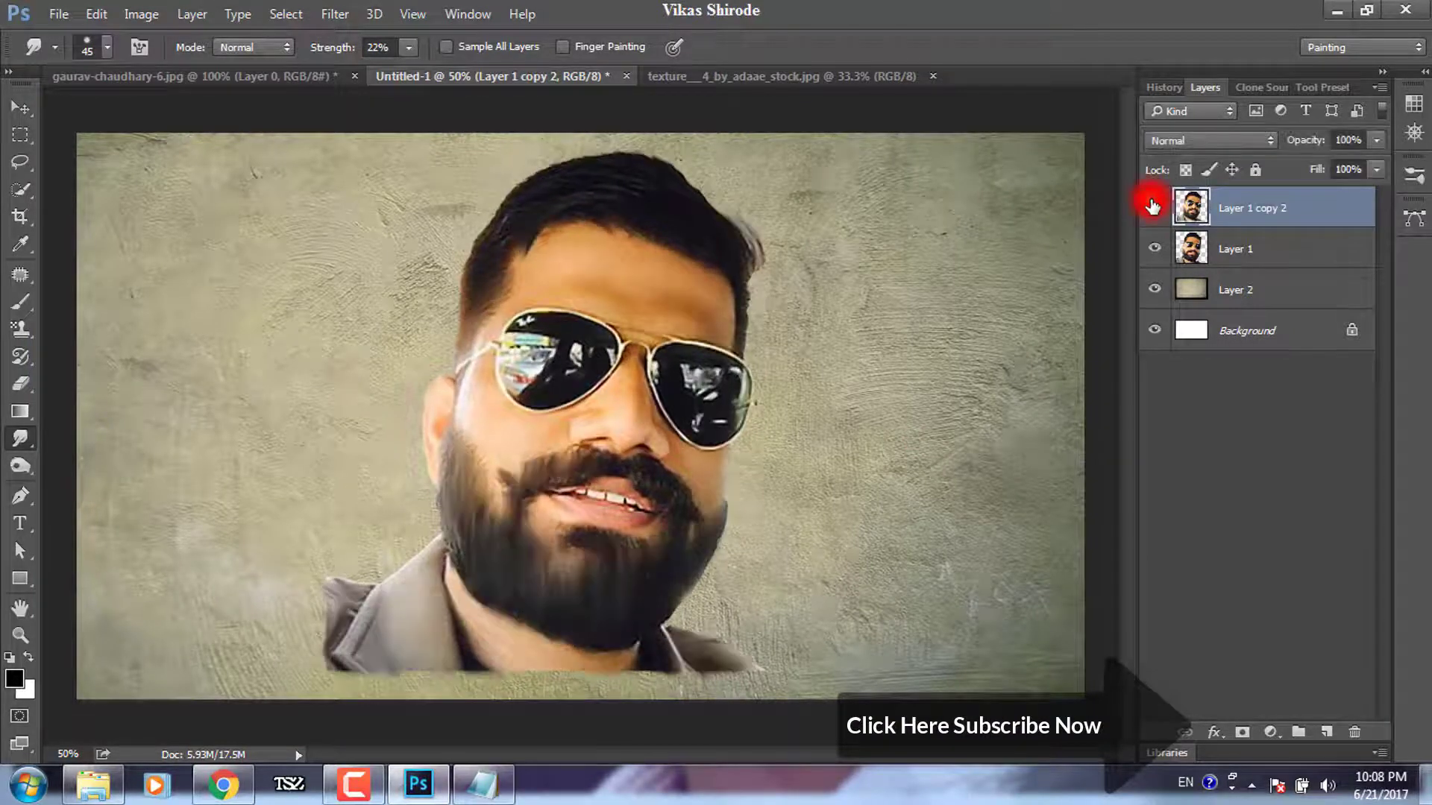
left_click(22, 105)
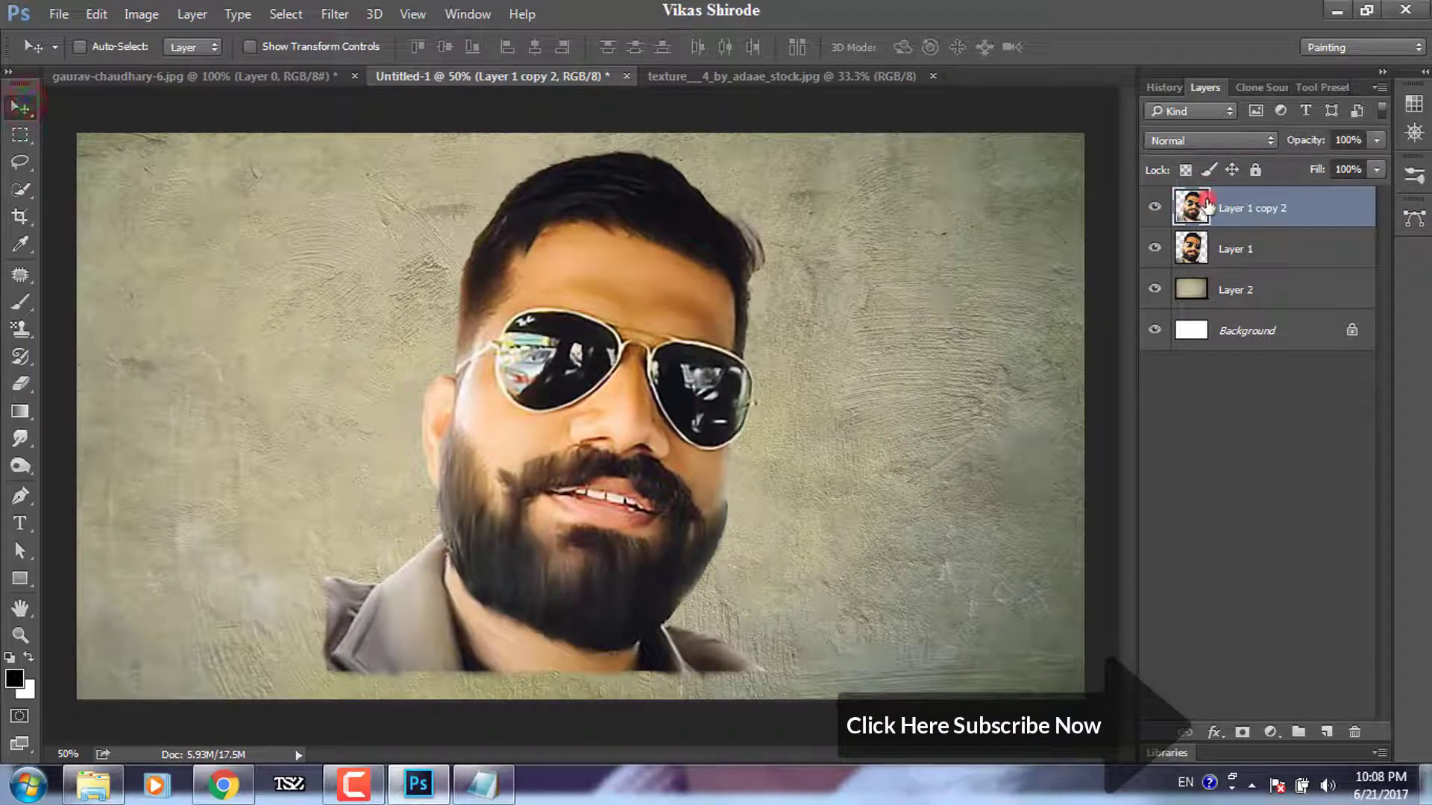
left_click(1156, 209)
key("ctrl+plus")
left_click_drag(686, 293, 680, 228)
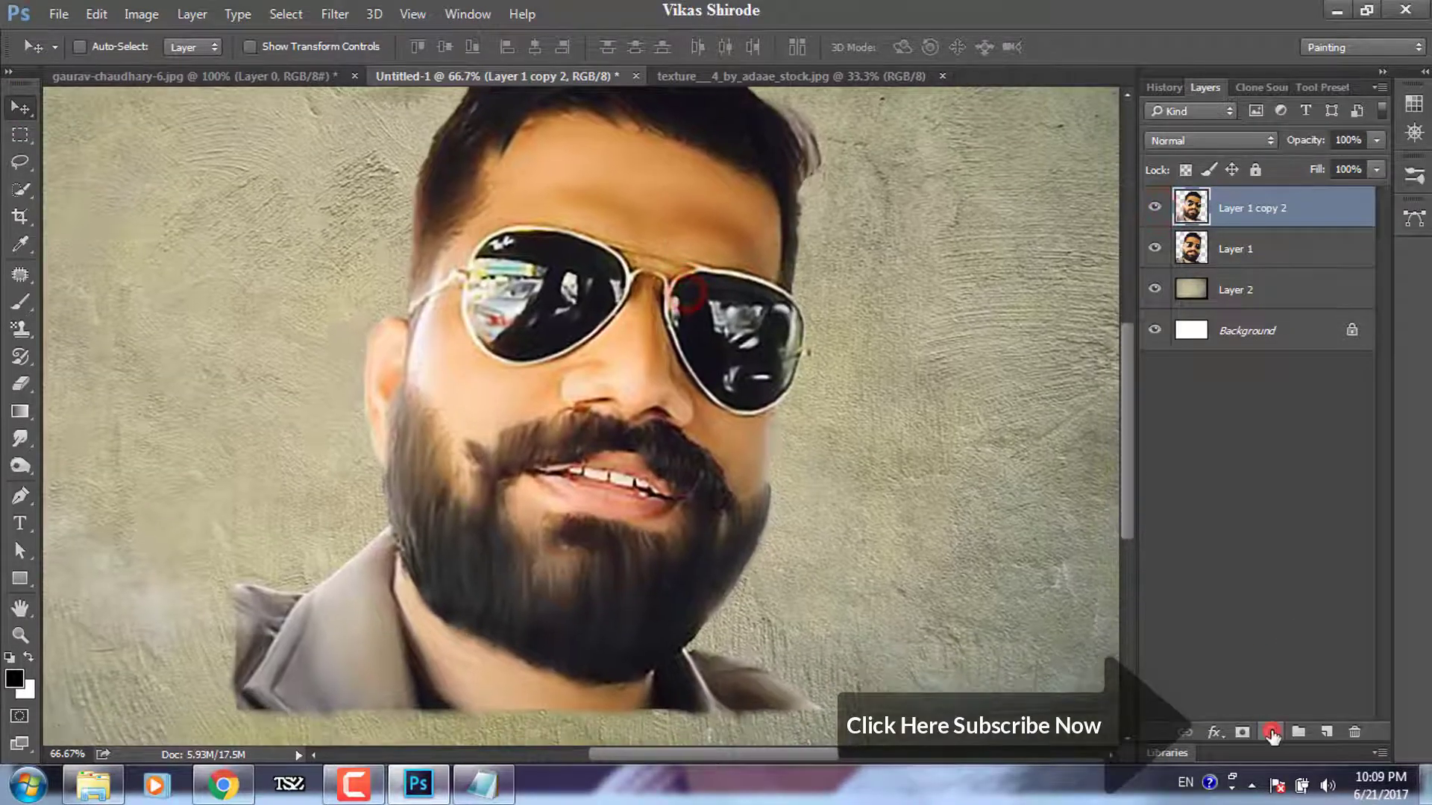
- Add a Curves adjustment clipped to Layer 1 copy 2, pulling the curve down to darken
left_click(1272, 733)
left_click(1300, 403)
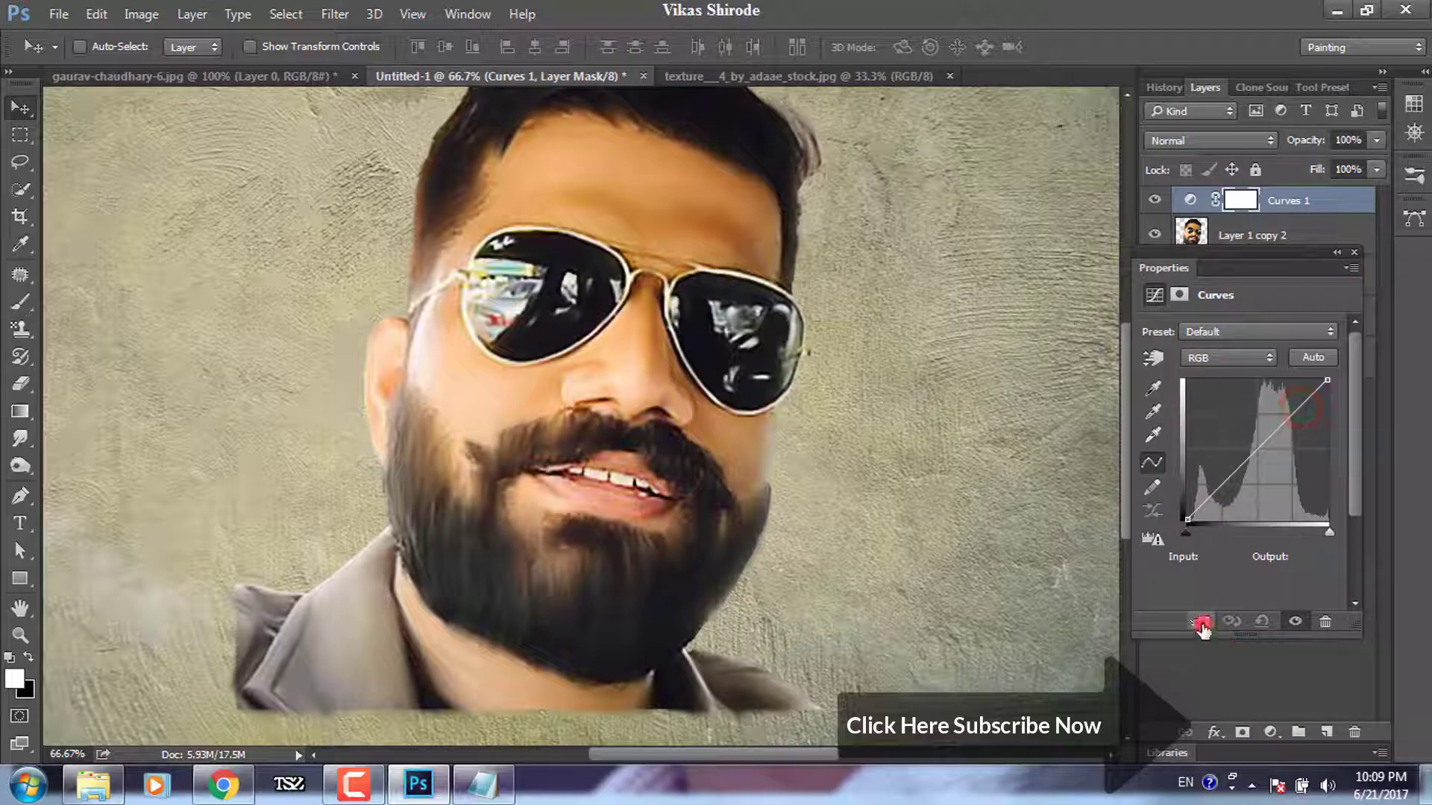
left_click(1202, 622)
left_click_drag(1216, 489, 1218, 497)
left_click(1353, 246)
key("ctrl+minus")
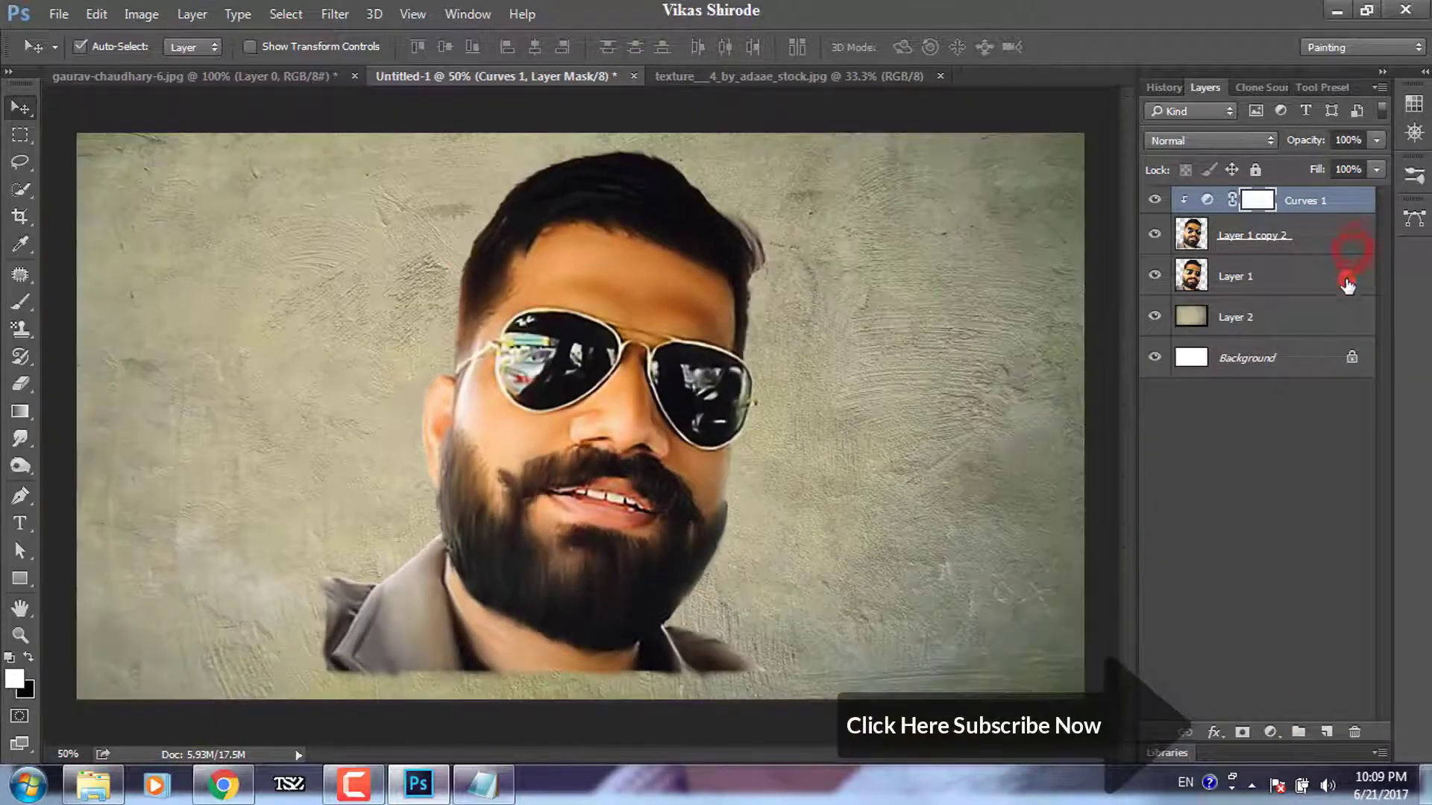
- Add a clipped Levels adjustment with inputs 8, 1.05, 255, then add new Layer 3
left_click(1270, 732)
left_click(1301, 382)
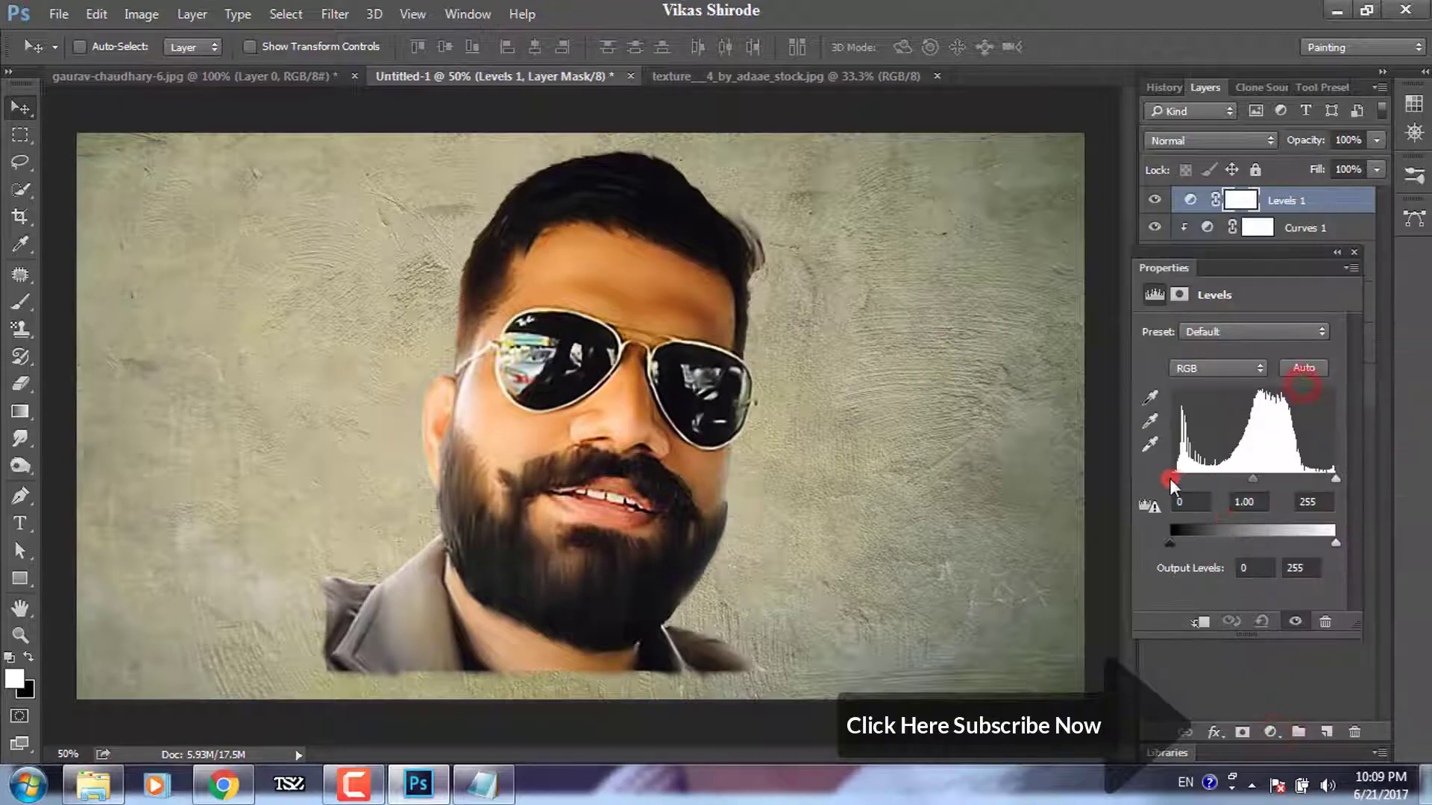
mouse_move(1170, 481)
left_mouse_down()
mouse_move(1262, 479)
mouse_move(1175, 481)
left_mouse_up()
left_click(1203, 622)
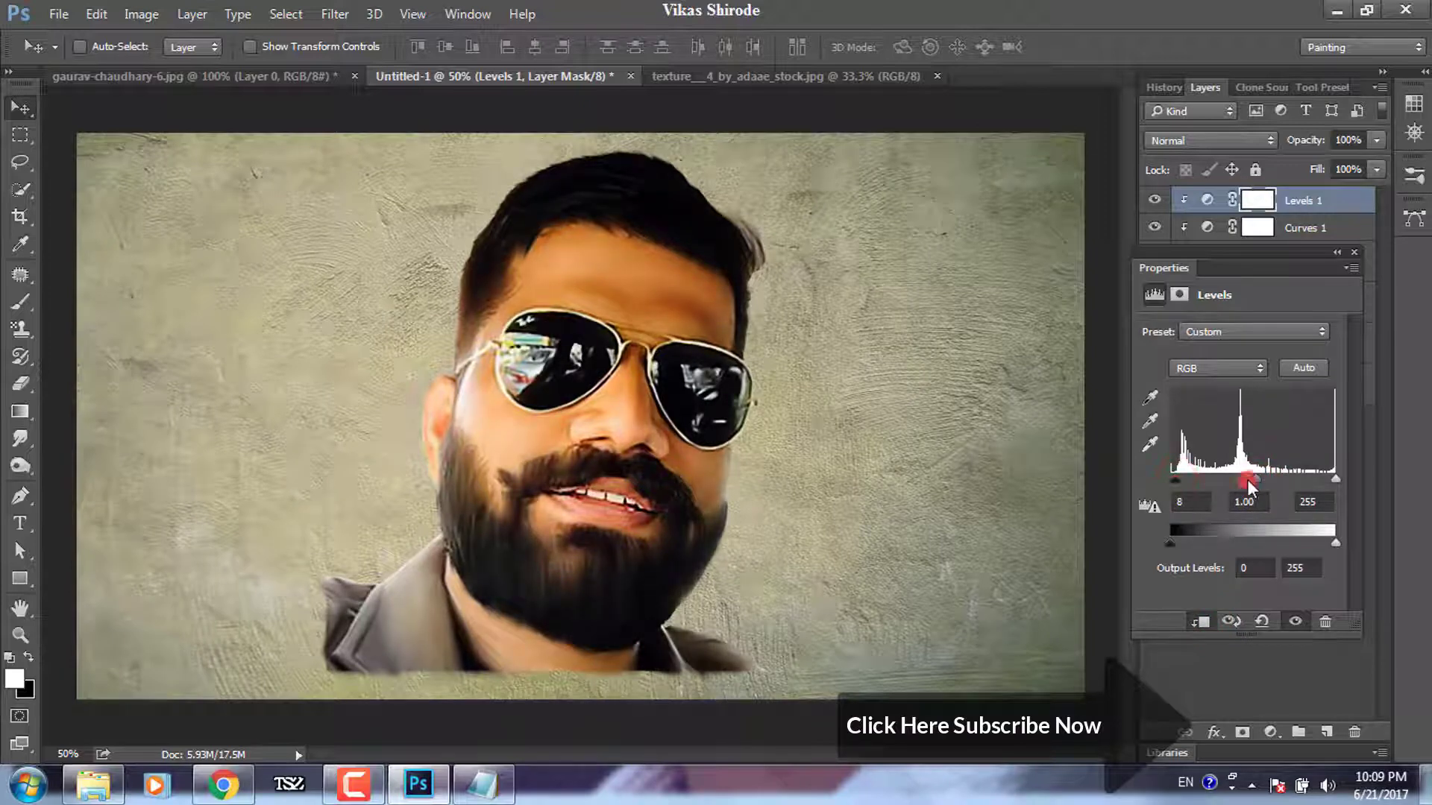
left_click_drag(1334, 480, 1331, 480)
left_click(1354, 253)
left_click(1327, 732)
- Clip Layer 3, fill it with 50% gray and set its blend mode to Overlay
right_click(1253, 213)
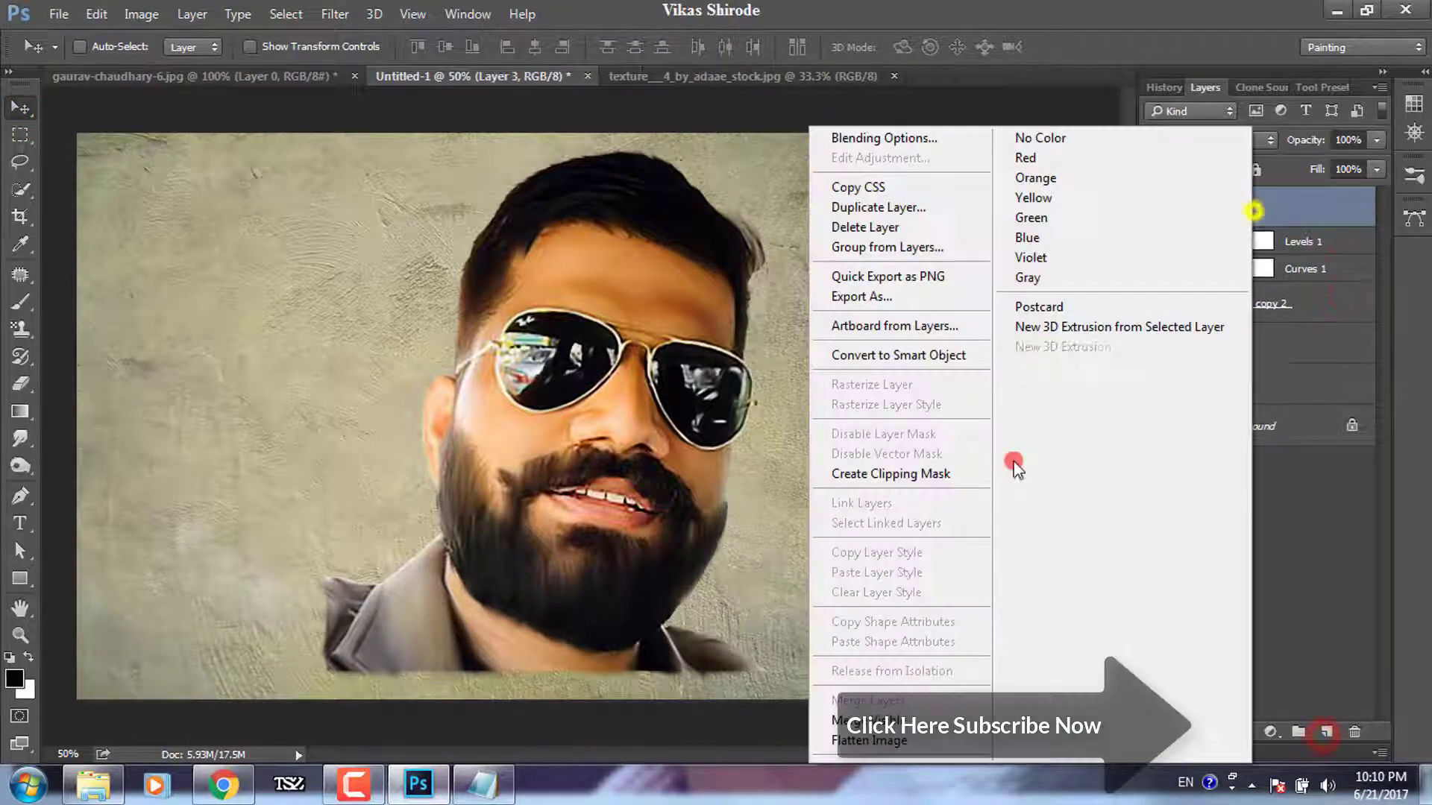
left_click(922, 480)
left_click(90, 15)
left_click(179, 290)
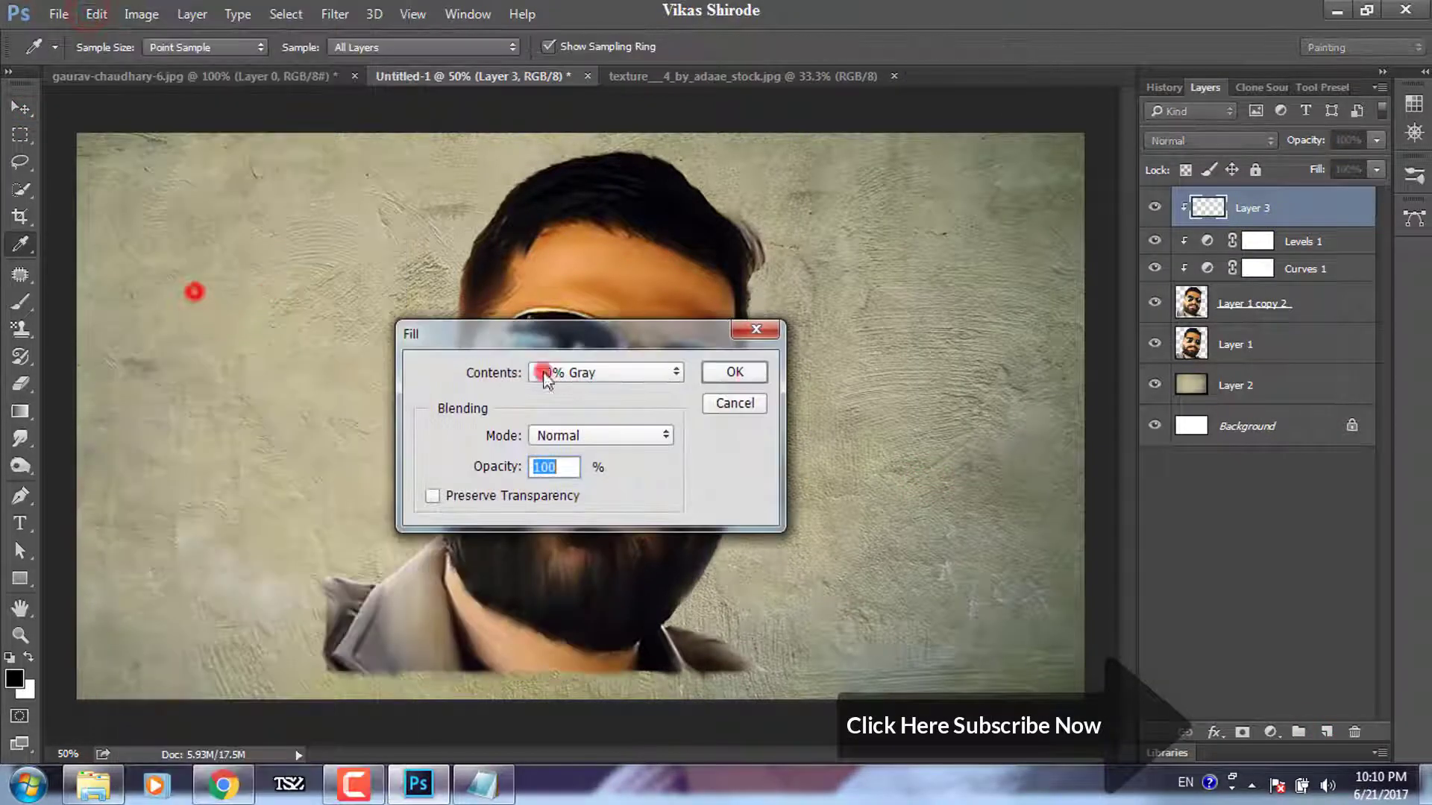
left_click(739, 373)
left_click(1205, 142)
left_click(1267, 364)
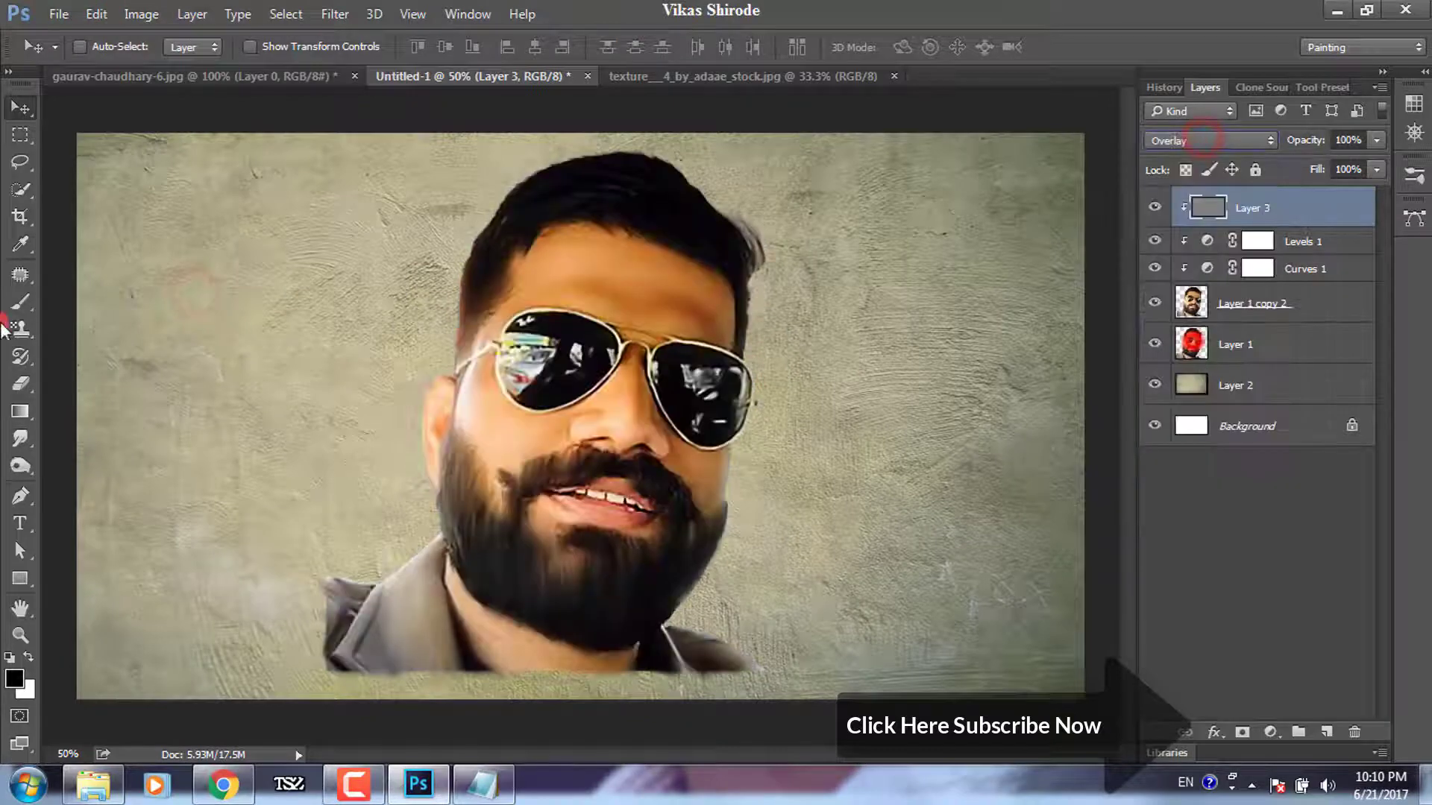
- Burn the beard along the chin, jawline and neck at roughly half exposure
left_click(19, 468)
left_click(141, 482)
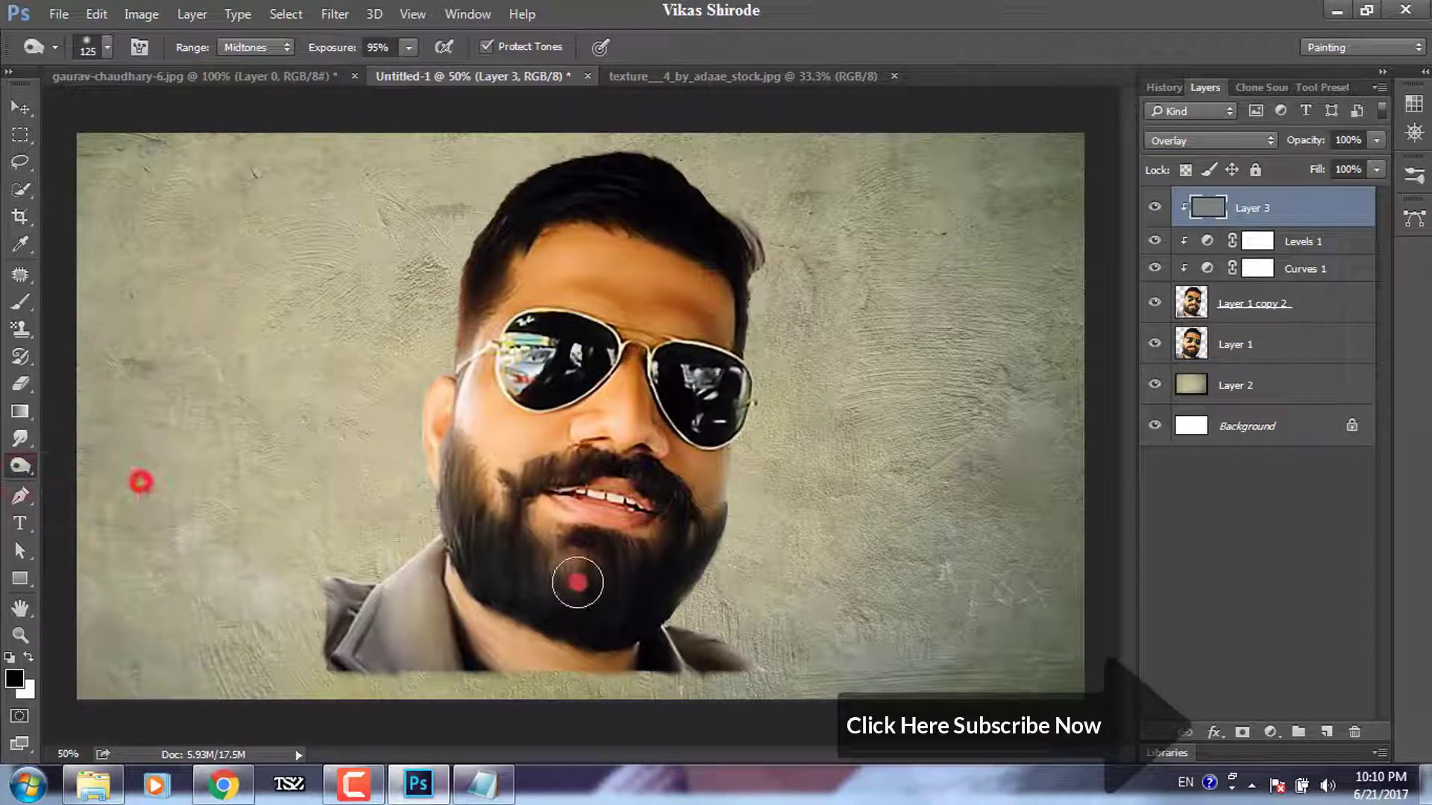
key("bracketleft")
key("bracketleft")
key("bracketleft")
left_click_drag(340, 47, 300, 48)
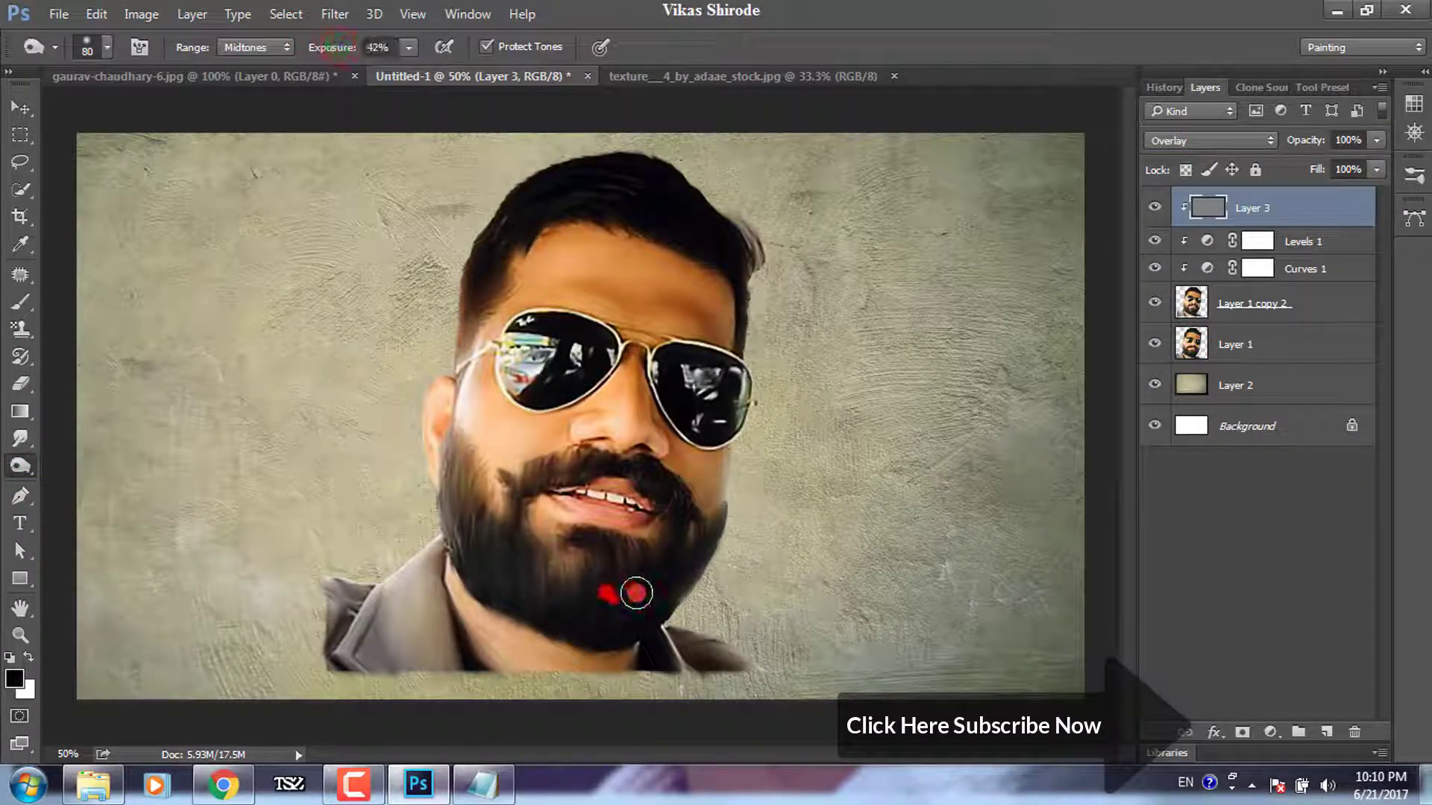
mouse_move(636, 594)
left_mouse_down()
mouse_move(493, 591)
mouse_move(452, 507)
left_mouse_up()
key("bracketleft")
key("bracketleft")
key("bracketright")
key("bracketright")
key("bracketright")
mouse_move(623, 662)
left_mouse_down()
mouse_move(643, 655)
mouse_move(626, 675)
left_mouse_up()
left_click_drag(493, 643, 464, 616)
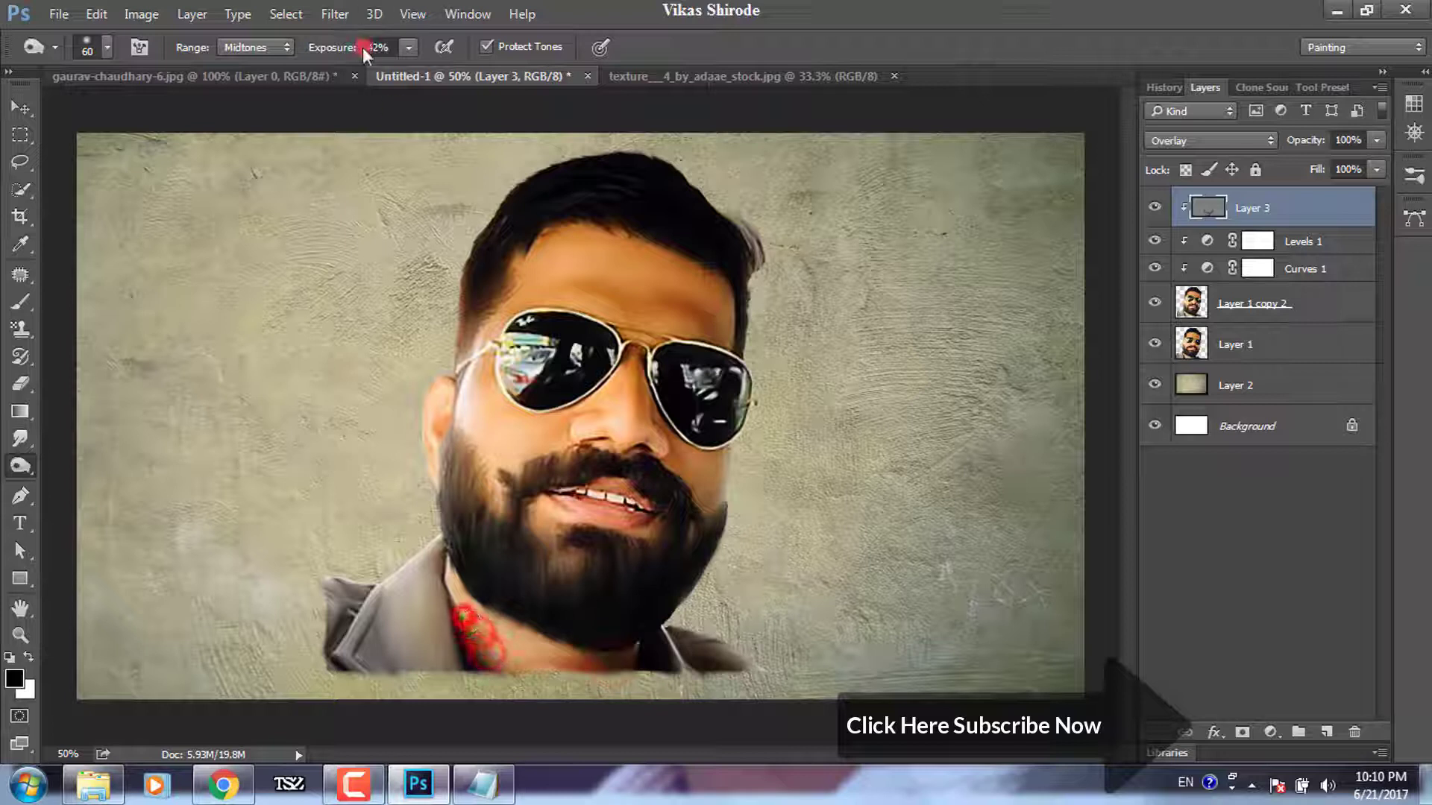
left_click_drag(365, 53, 324, 50)
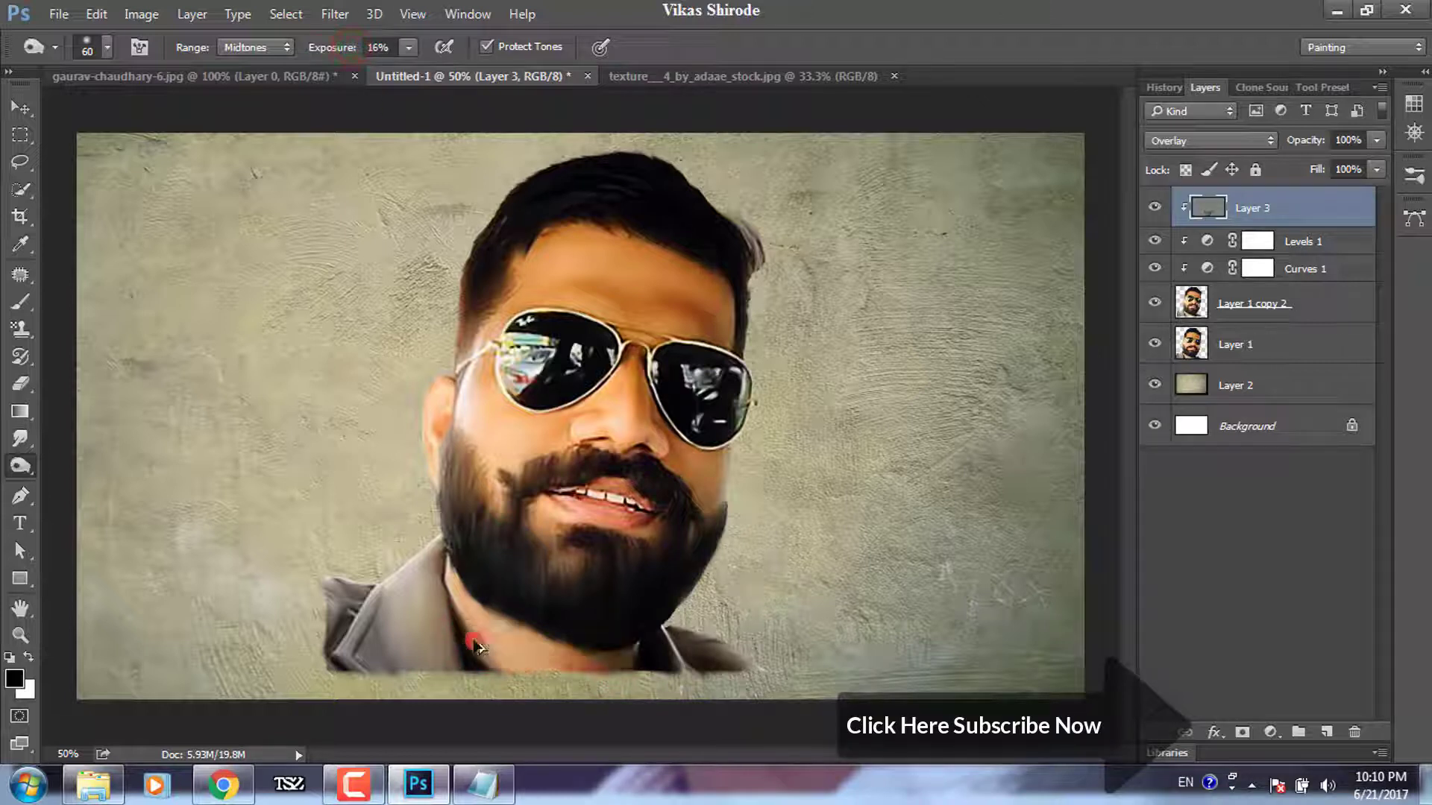
left_click_drag(488, 653, 586, 671)
- Burn around the glasses bridge, nose, lips, beard's left edge, chin and ear
left_click(653, 397)
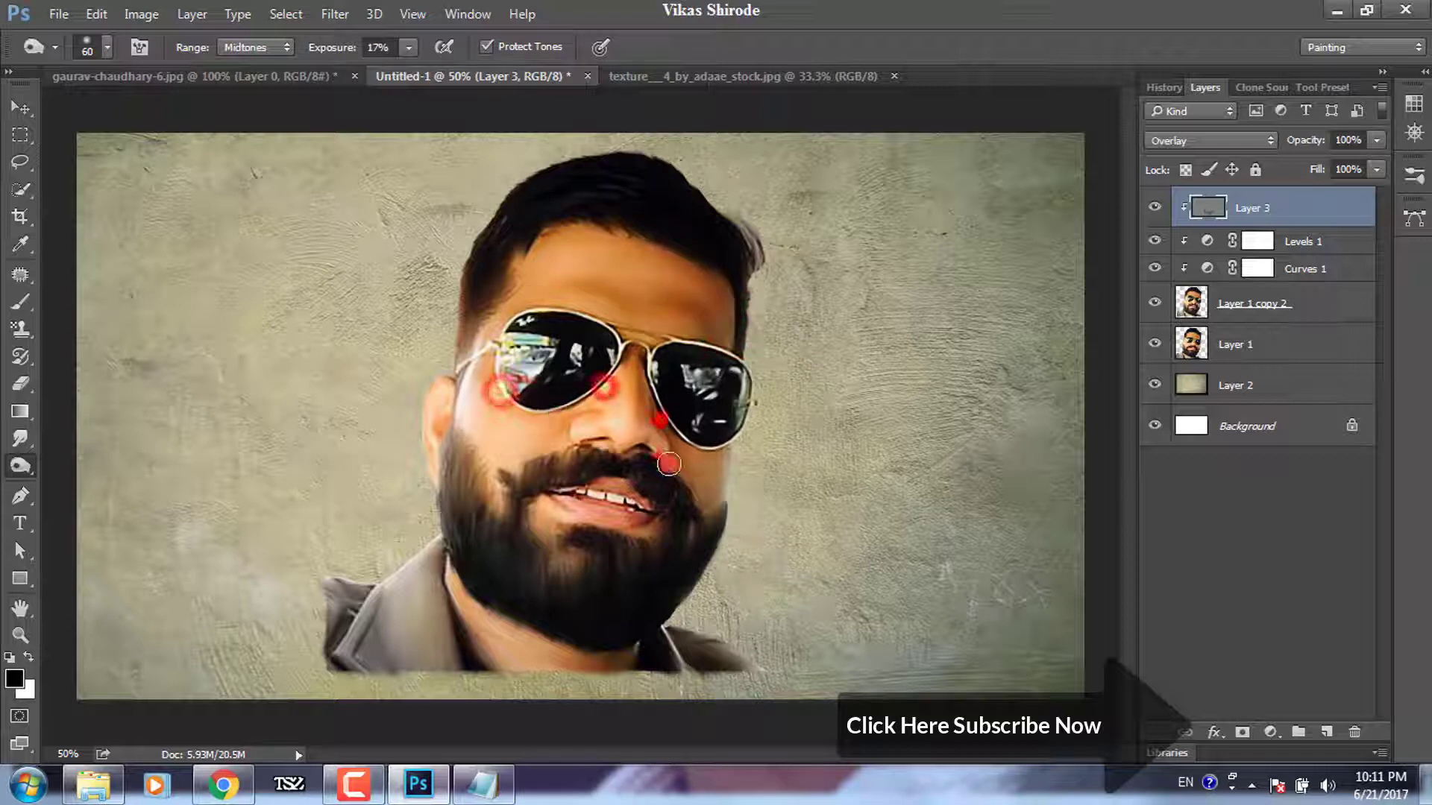
left_click_drag(566, 414, 595, 413)
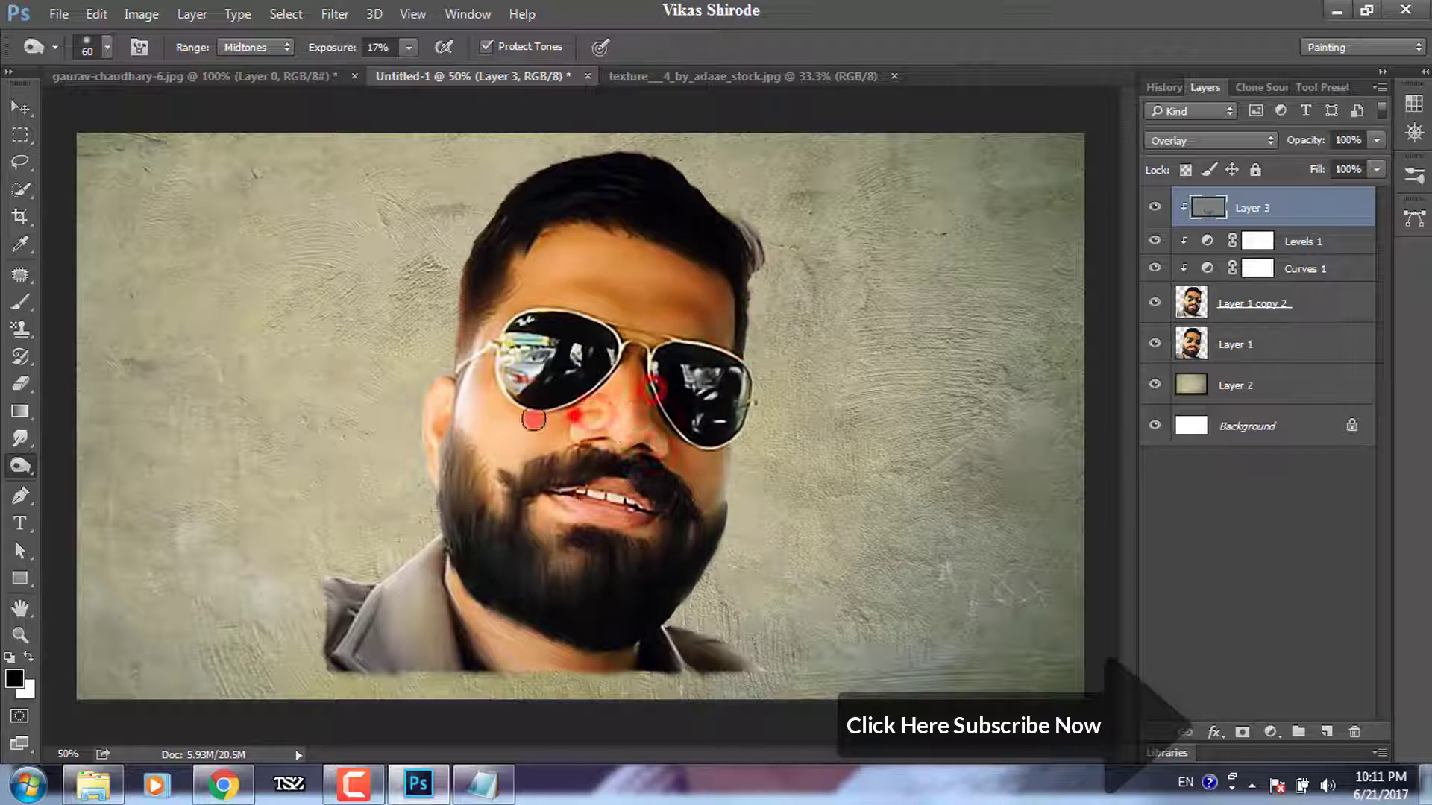
left_click_drag(548, 504, 660, 516)
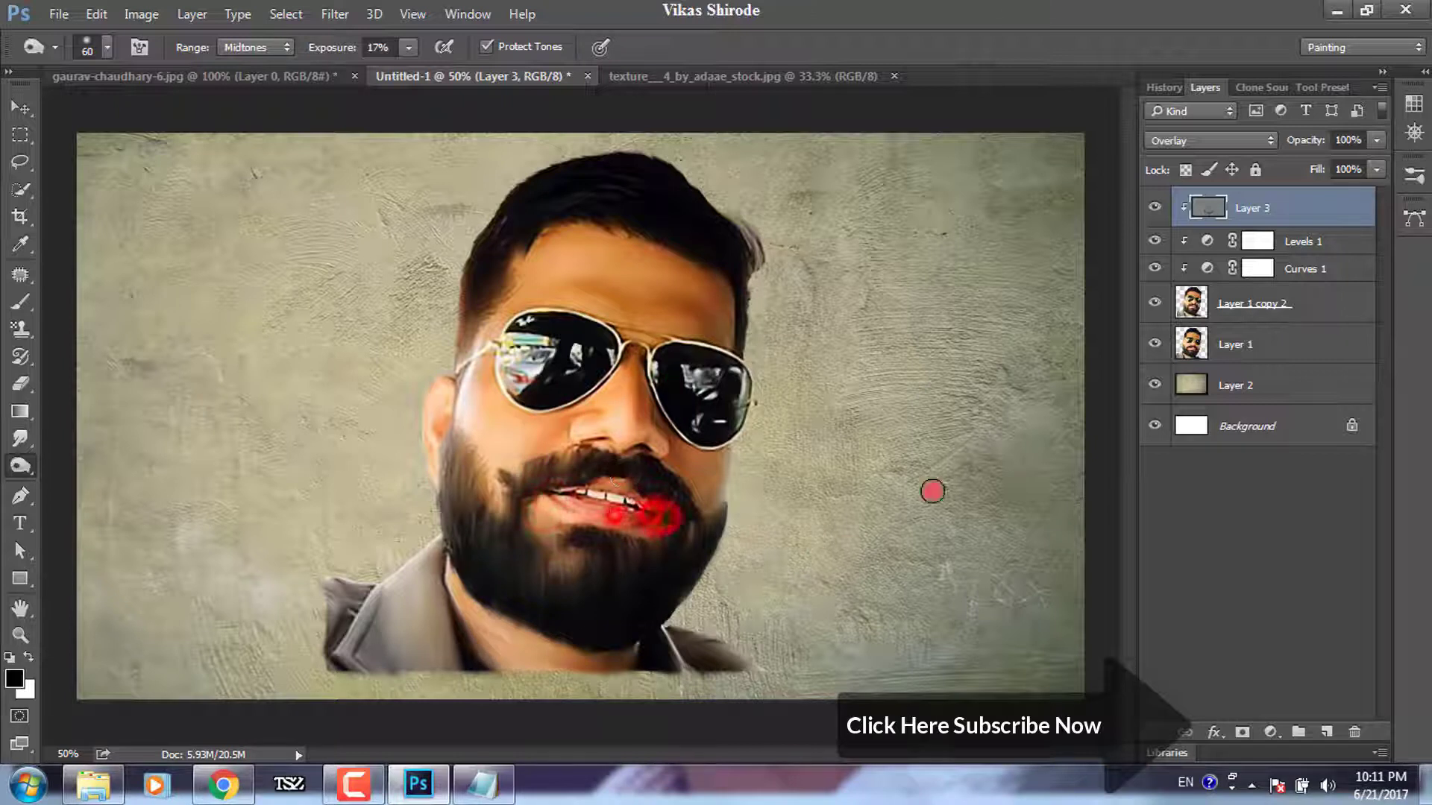
left_click(509, 537)
left_click(466, 578)
left_click(509, 627)
left_click_drag(444, 488, 469, 470)
left_click_drag(448, 552, 479, 558)
left_click(530, 598)
left_click_drag(447, 398, 424, 435)
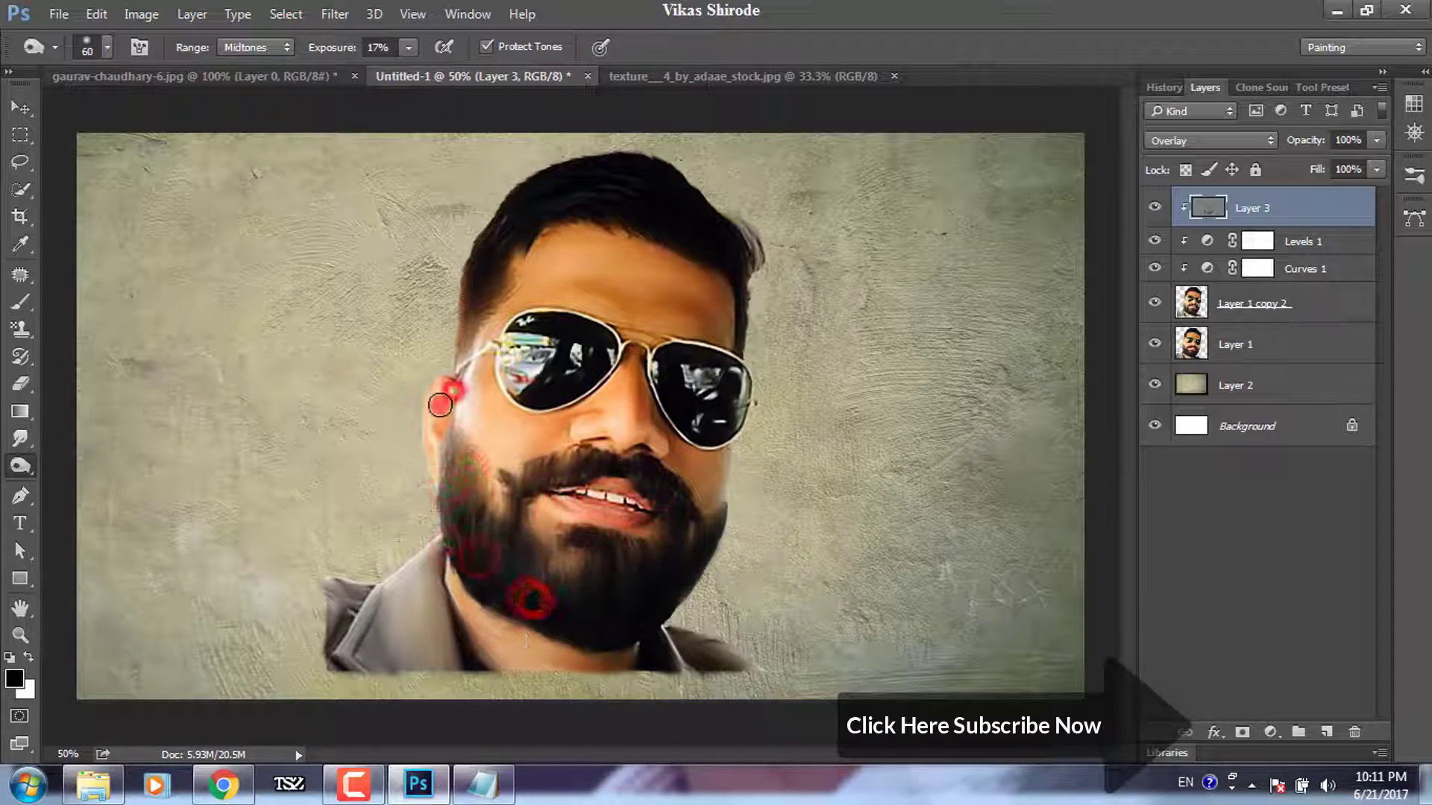
- Burn the jaw, collar and jacket's left lapel with a 70 px brush
key("bracketright")
key("bracketright")
key("bracketright")
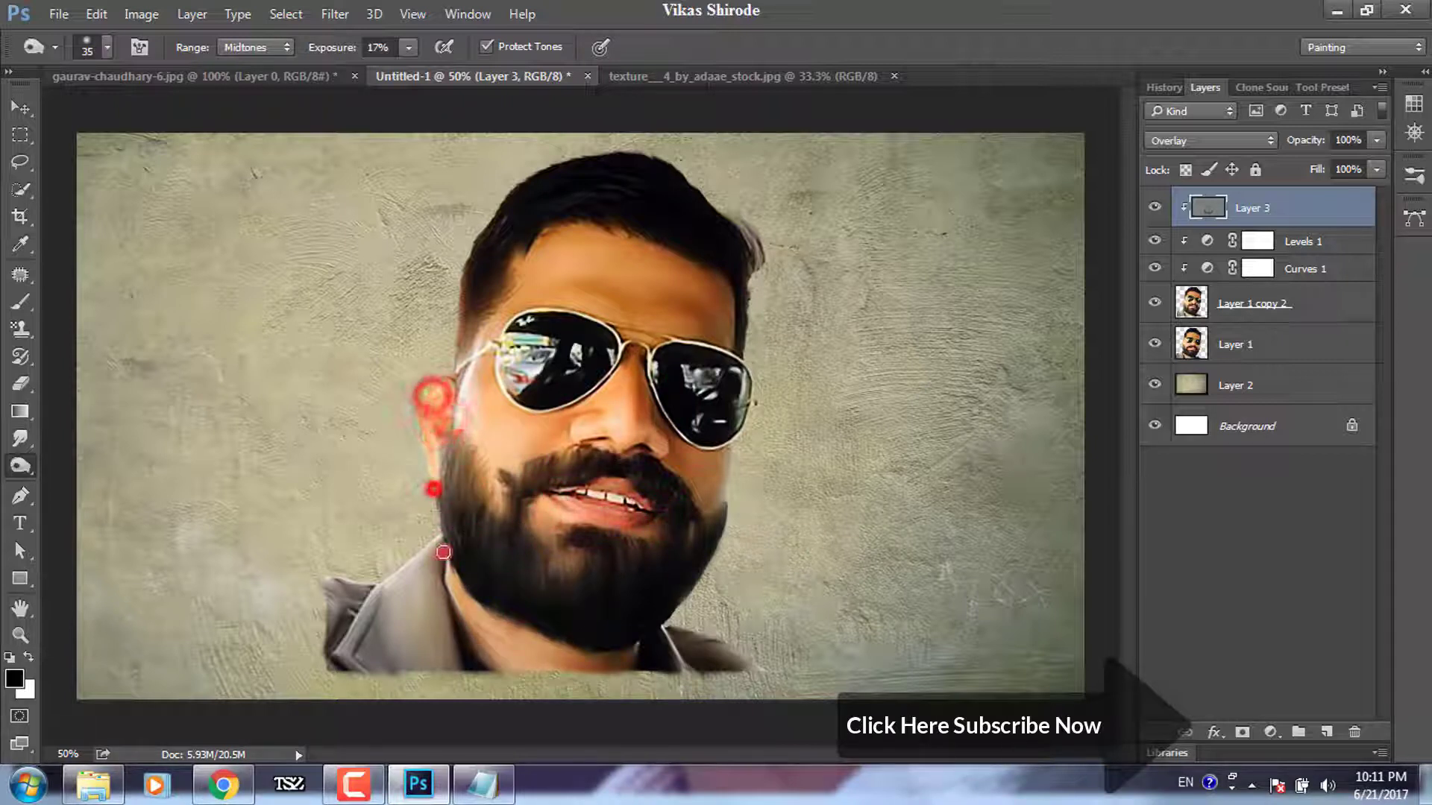
left_click_drag(443, 552, 450, 683)
mouse_move(417, 589)
left_mouse_down()
mouse_move(396, 619)
mouse_move(375, 597)
left_mouse_up()
left_click(322, 652)
left_click_drag(639, 646, 742, 687)
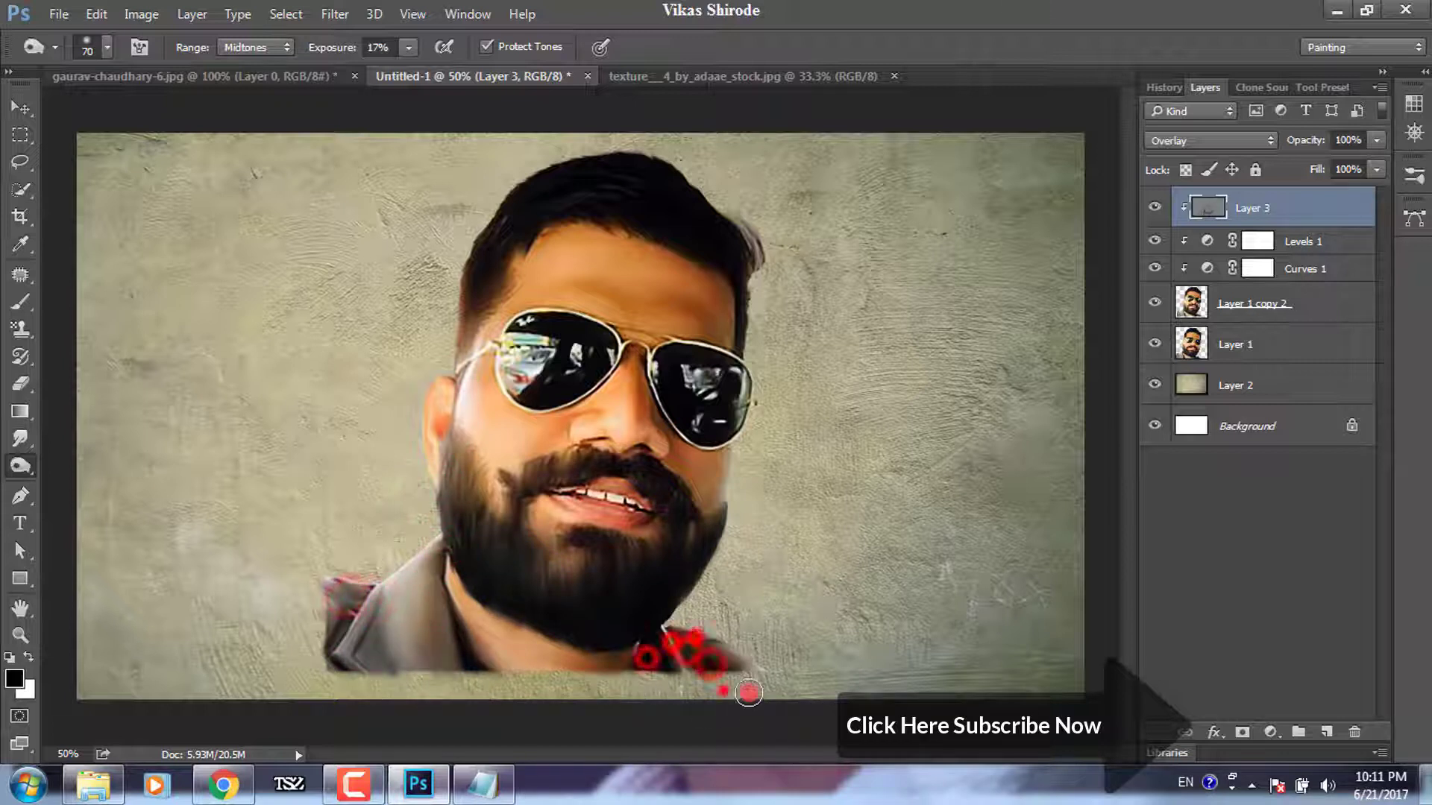
- Add Layer 4 filled with 50% gray and set it to Overlay blending
left_click(21, 111)
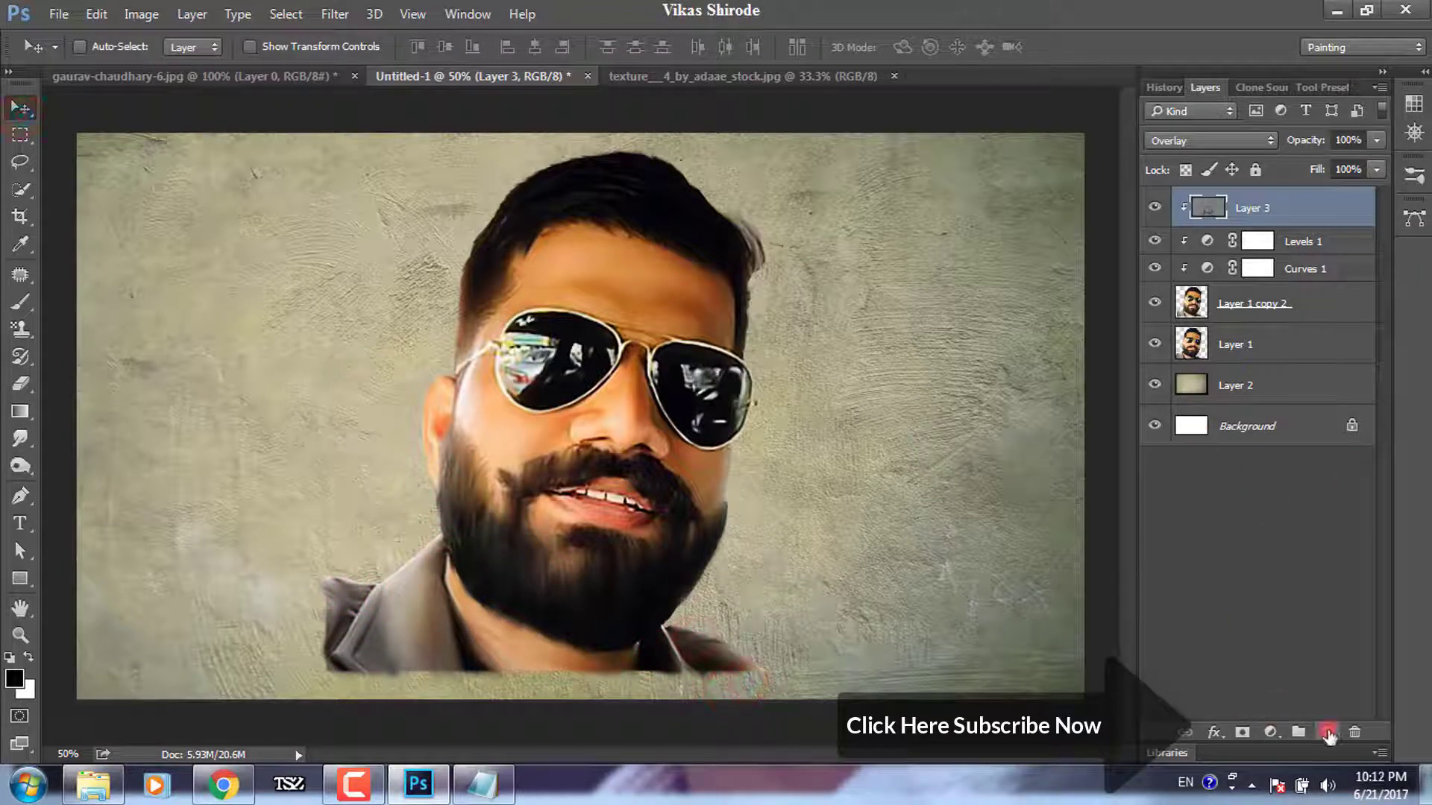
left_click(1329, 735)
left_click(96, 14)
left_click(183, 286)
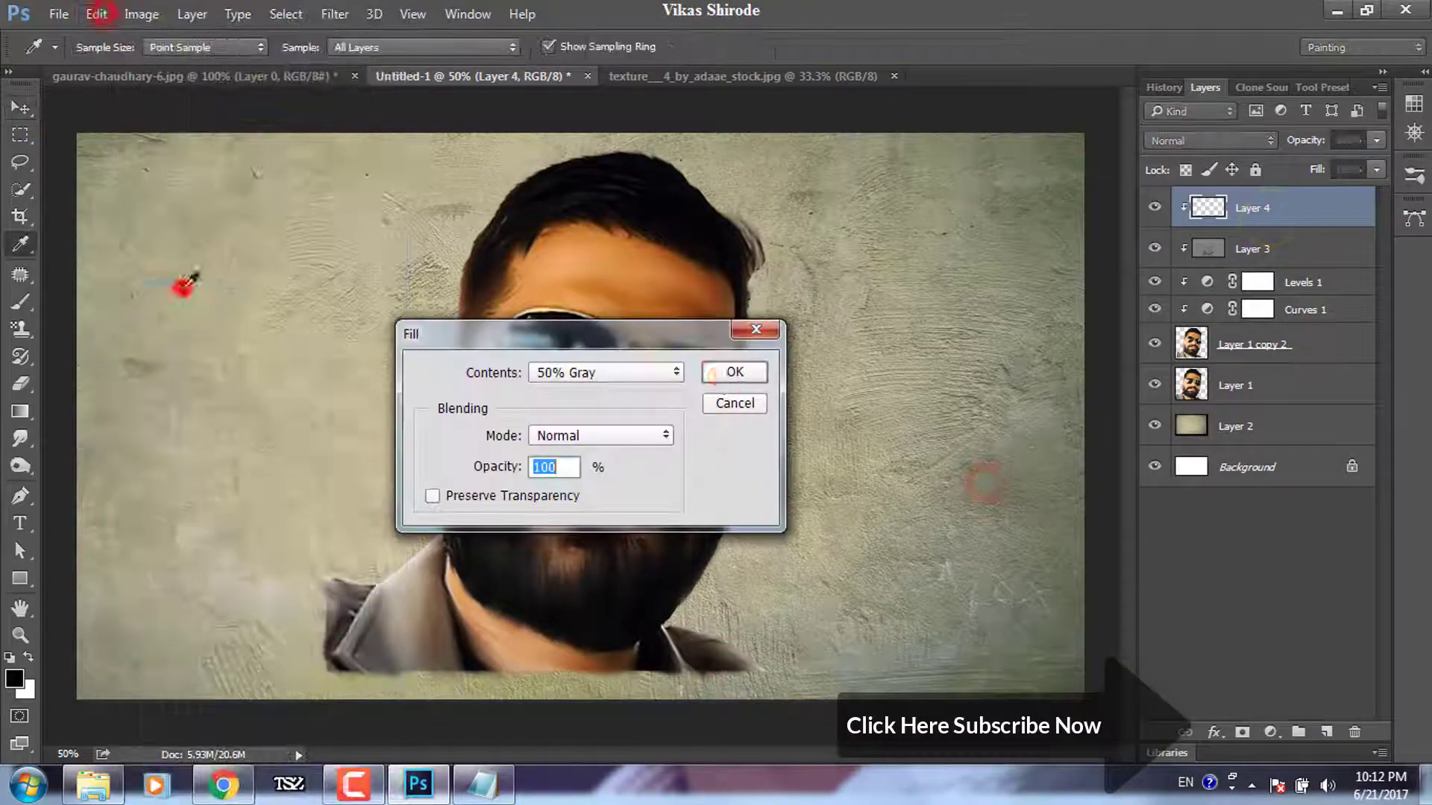
left_click(715, 373)
left_click(1231, 141)
left_click(1193, 342)
left_click(21, 466)
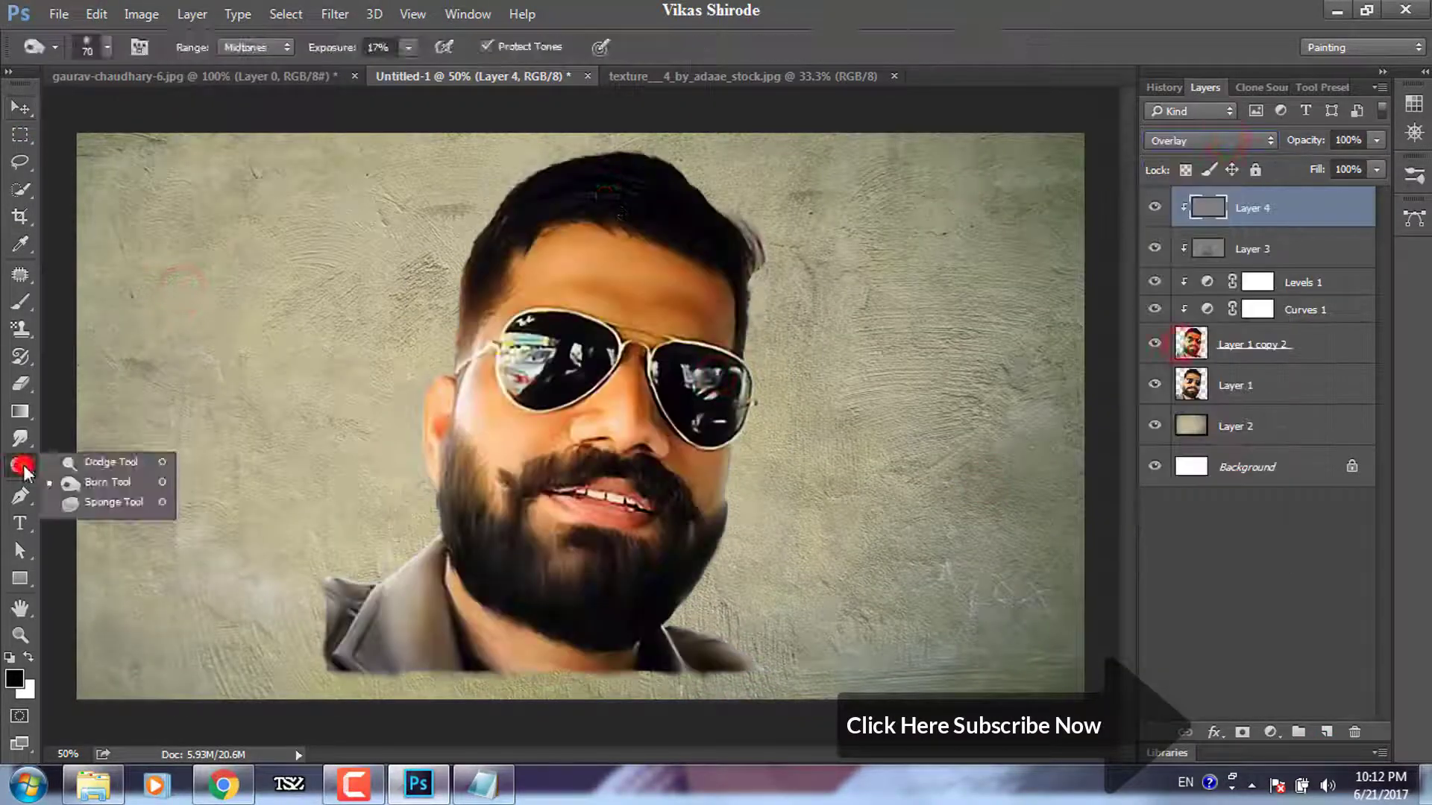
left_click(110, 462)
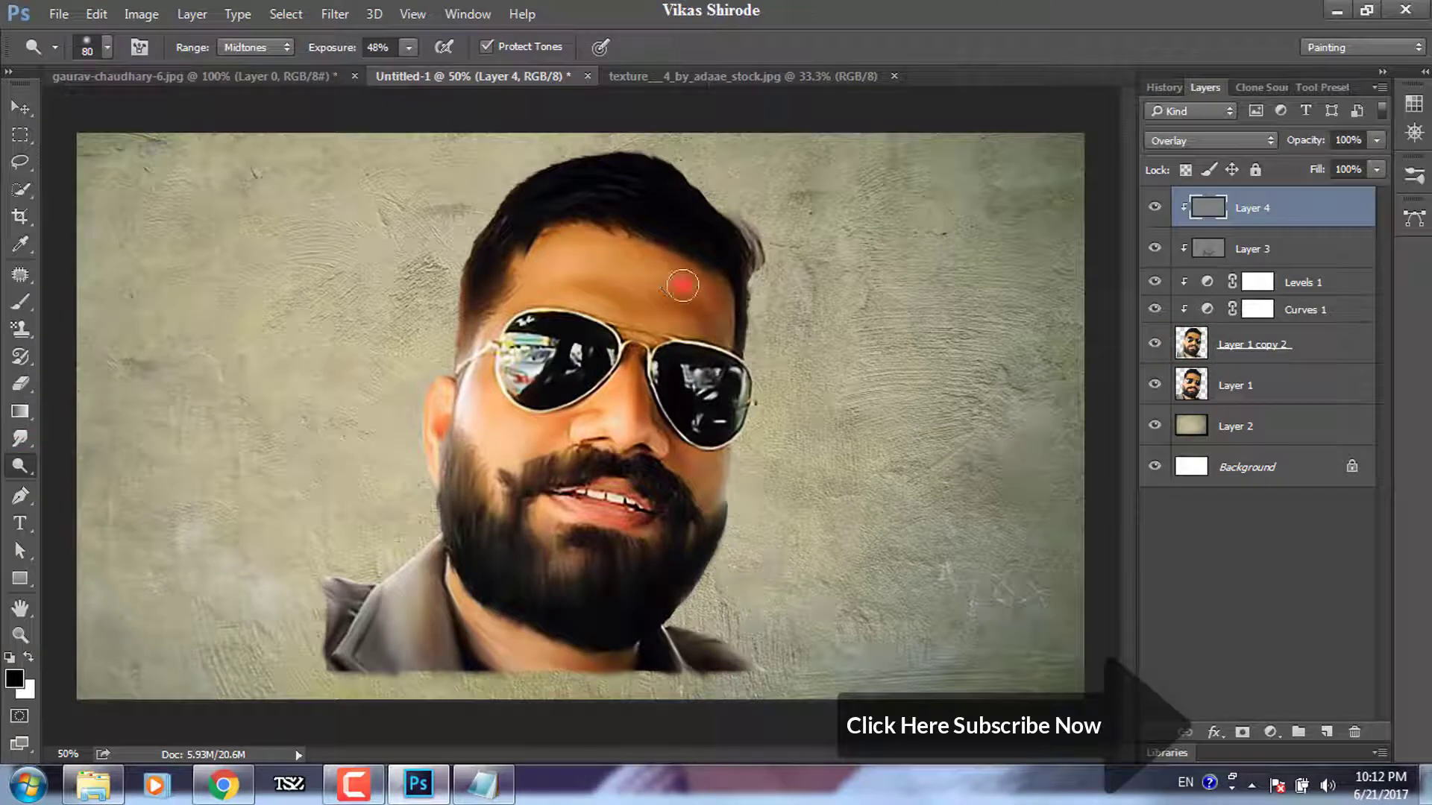
- Dodge the forehead, left temple, cheeks and nose at 13% exposure
left_click_drag(683, 286, 709, 280)
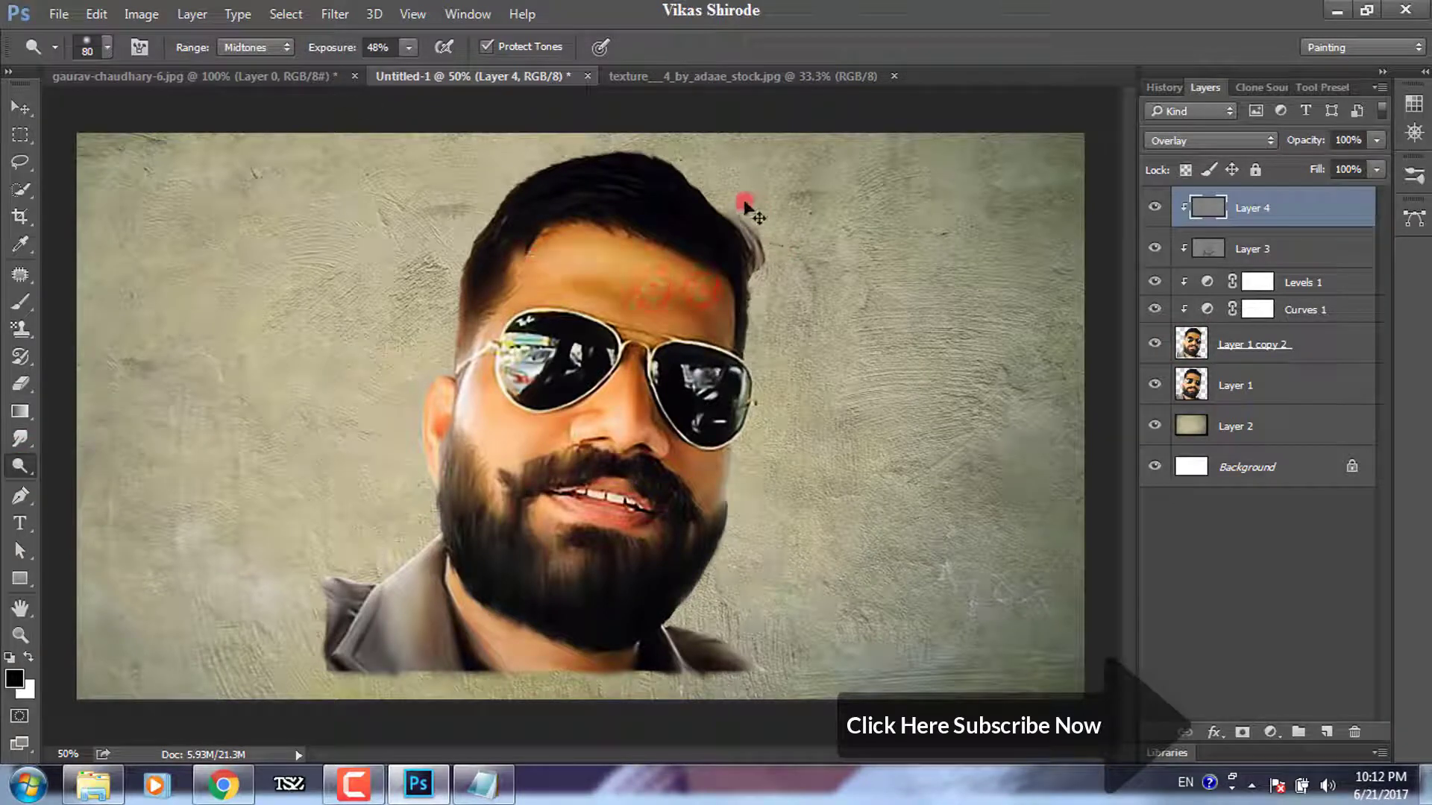
left_click(704, 293)
left_click(319, 48)
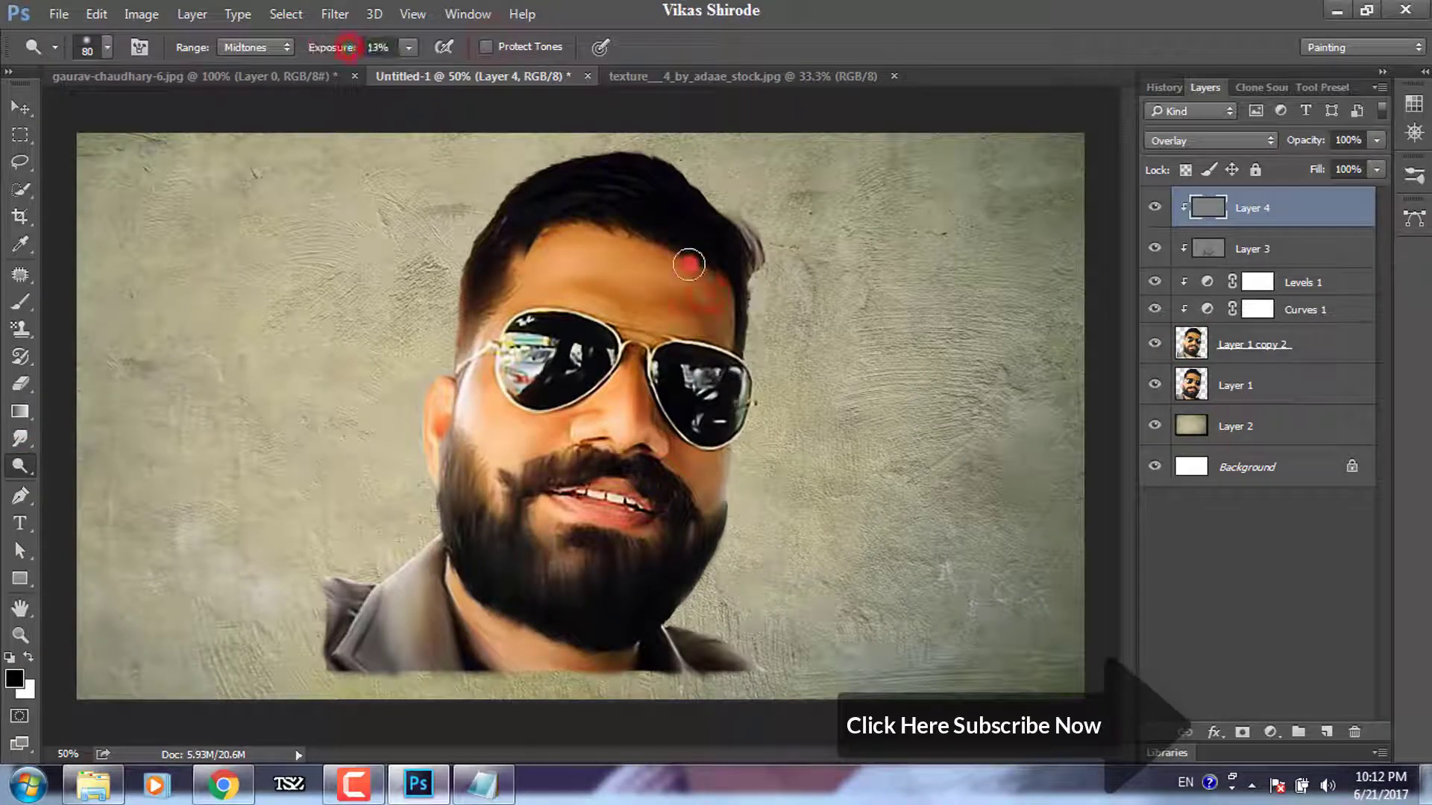
left_click_drag(485, 378, 456, 380)
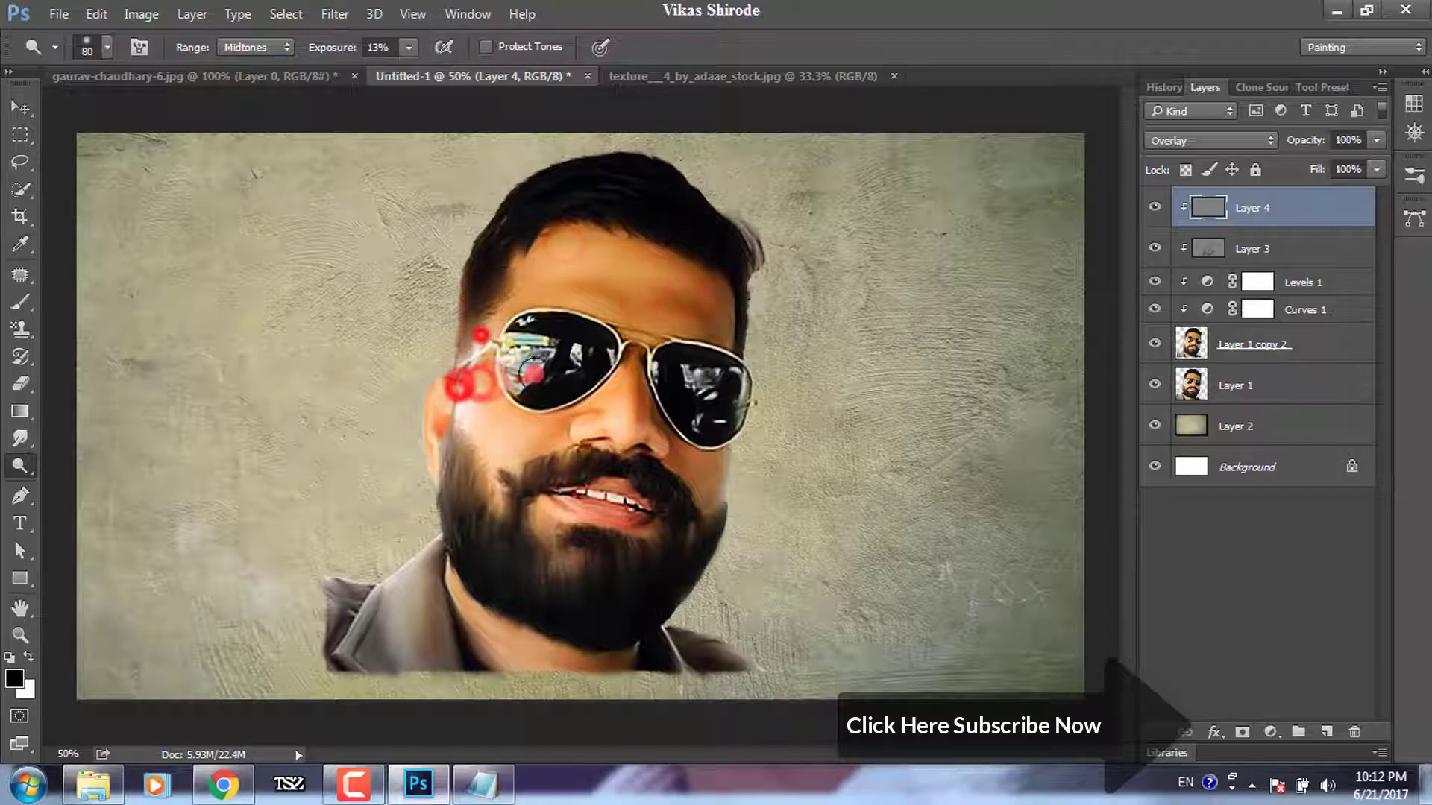
left_click_drag(478, 332, 571, 354)
left_click(463, 379)
left_click(697, 463)
left_click(593, 421)
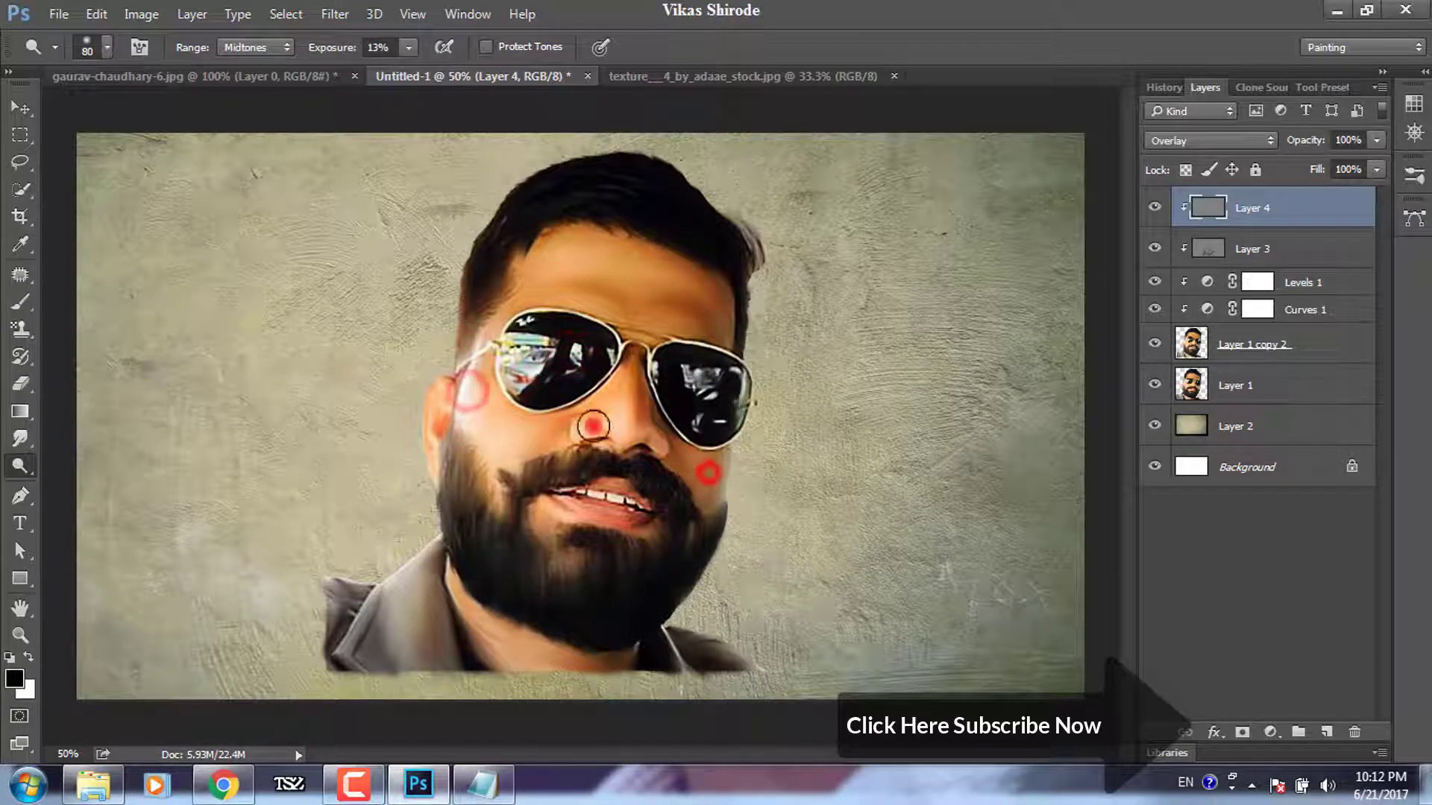
left_click_drag(596, 428, 643, 432)
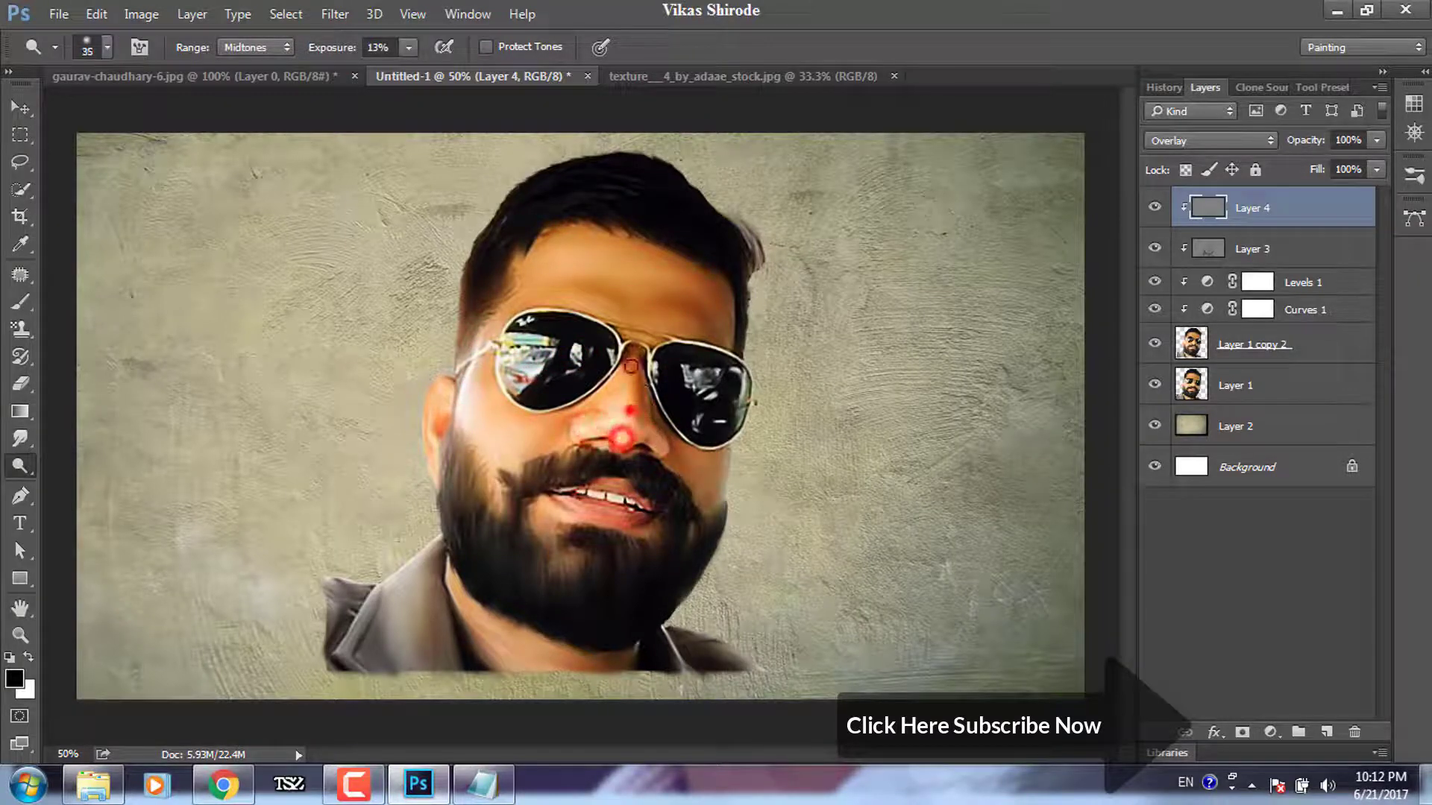
- Enlarge the brush to 100 and dodge the forehead, left cheek and left jaw
key("bracketright")
key("bracketright")
left_click(656, 326)
key("bracketright")
key("bracketright")
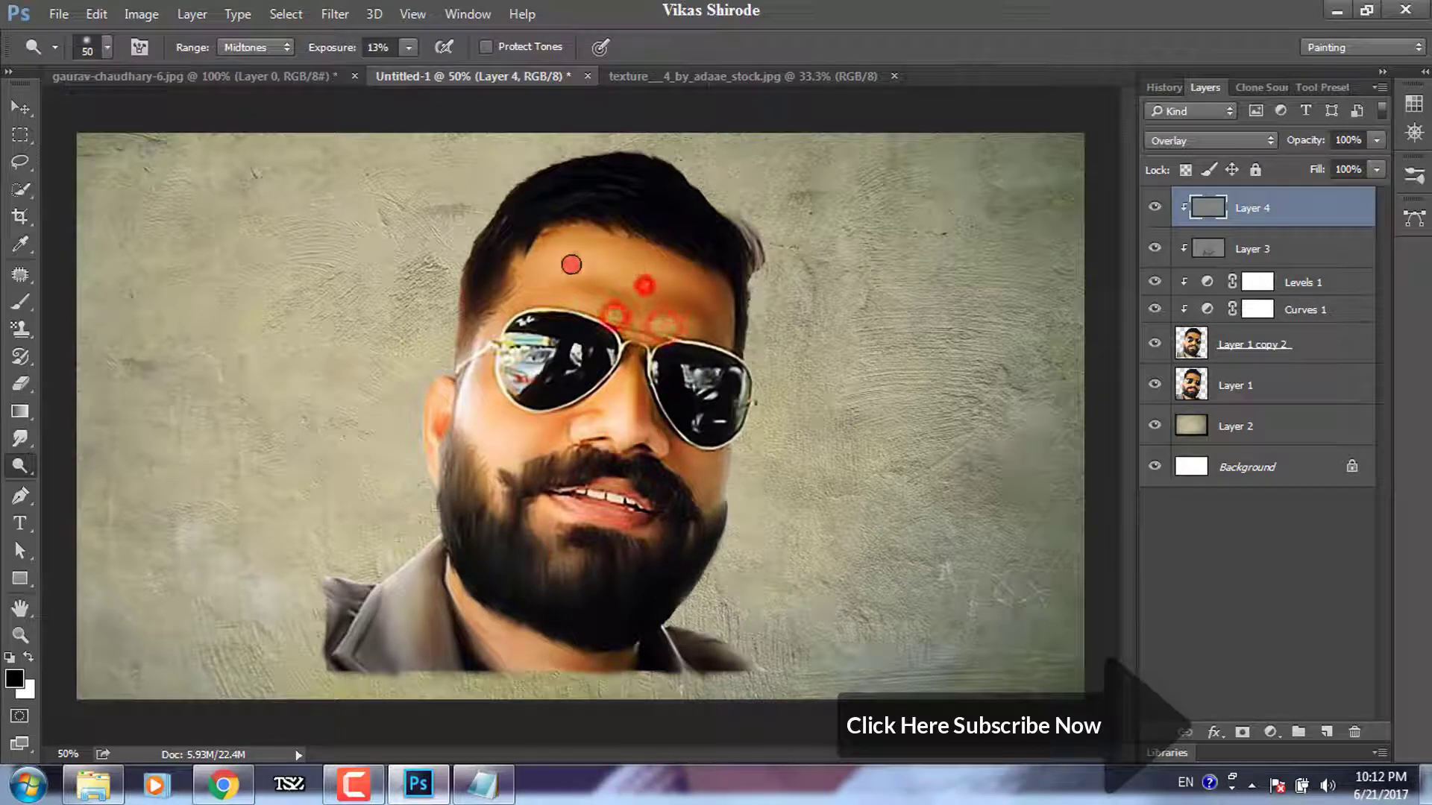
left_click(558, 261)
left_click(474, 414)
left_click(495, 438)
left_click(525, 466)
key("bracketright")
key("bracketright")
key("bracketright")
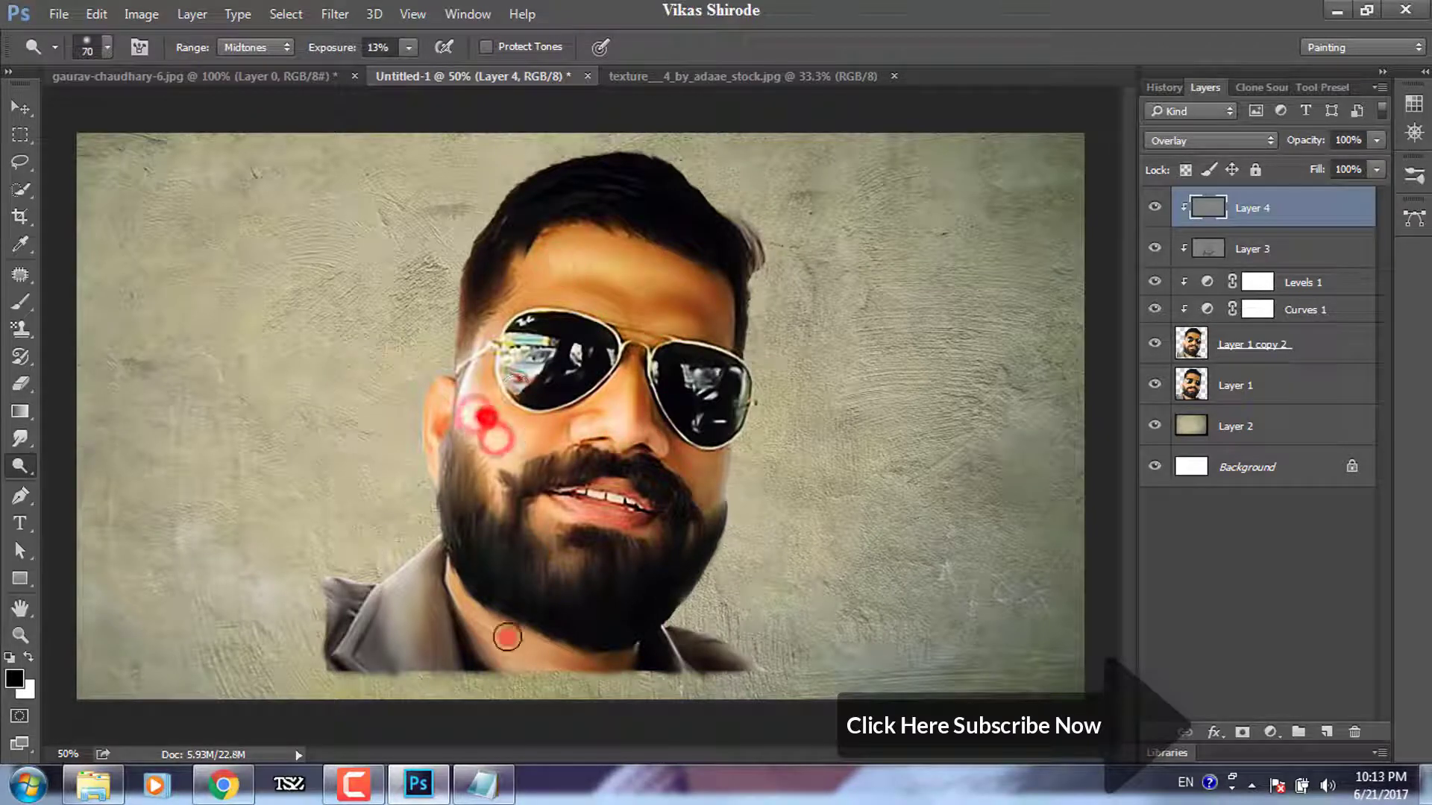
left_click_drag(447, 571, 461, 617)
- Dodge the neck, collar, forehead, temple, ear area and top-left of the wall
left_click(460, 507)
left_click(461, 460)
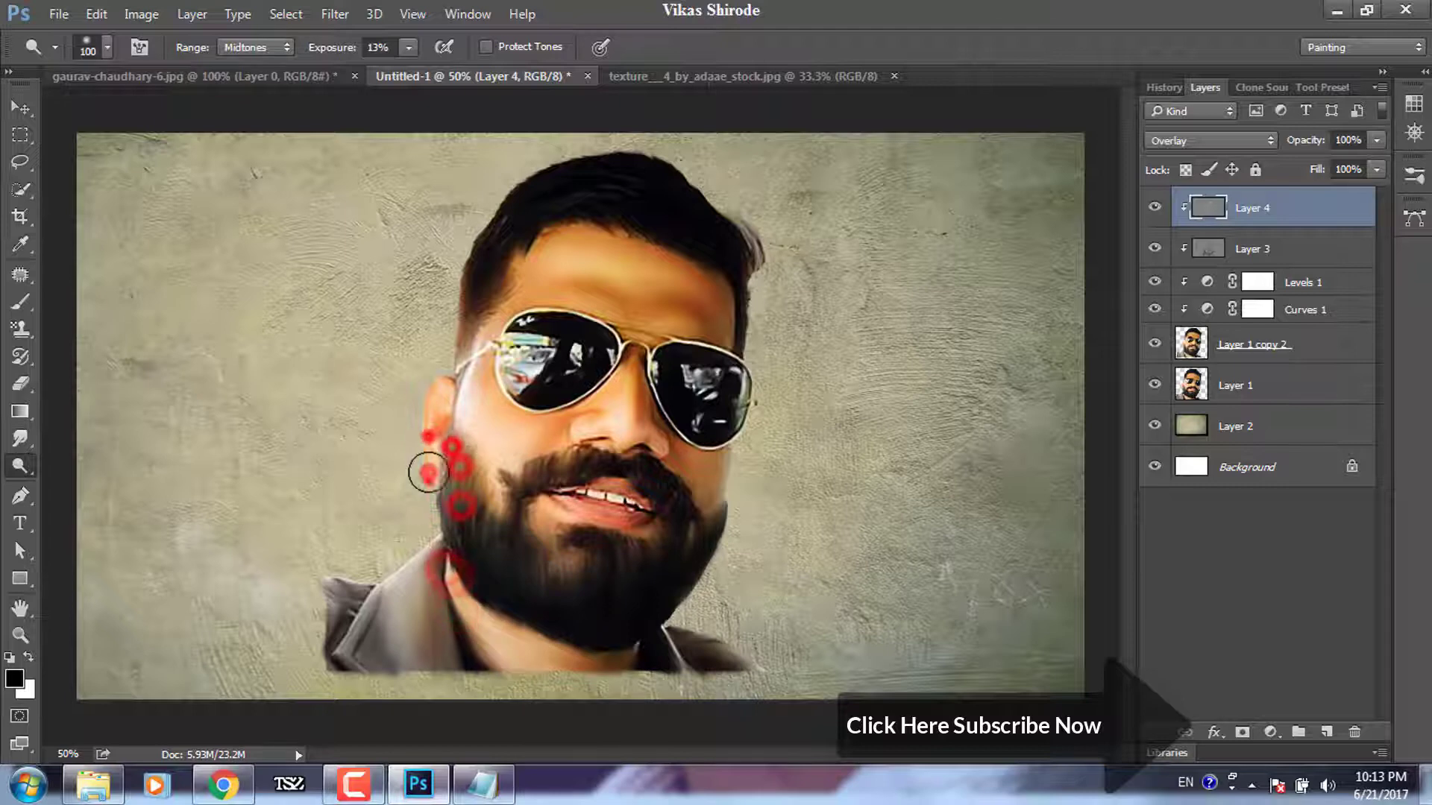
left_click(437, 485)
left_click(416, 543)
left_click_drag(418, 531, 380, 561)
left_click(354, 602)
left_click(393, 655)
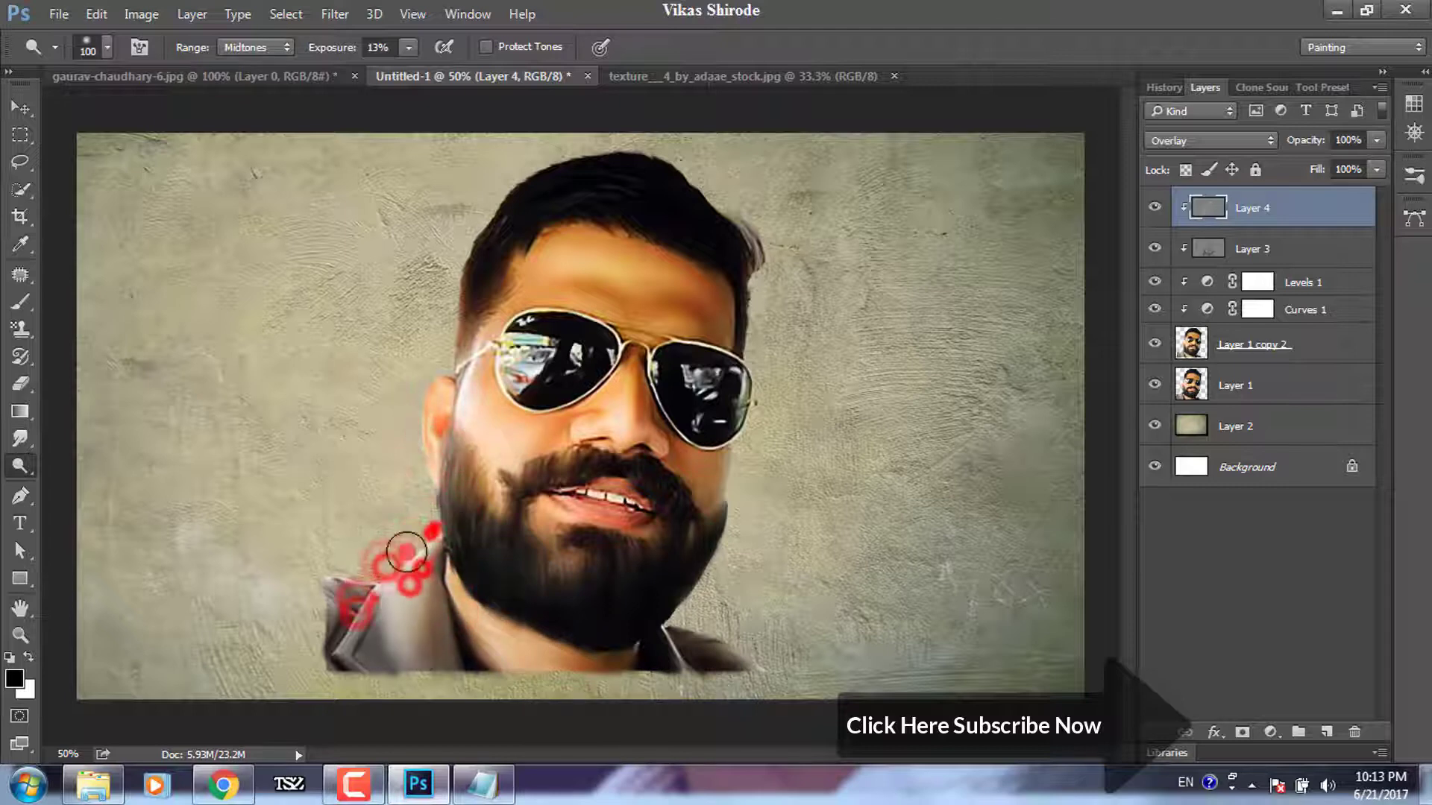
left_click(549, 257)
left_click_drag(489, 306, 446, 342)
left_click(436, 403)
left_click(99, 179)
left_click_drag(99, 179, 169, 147)
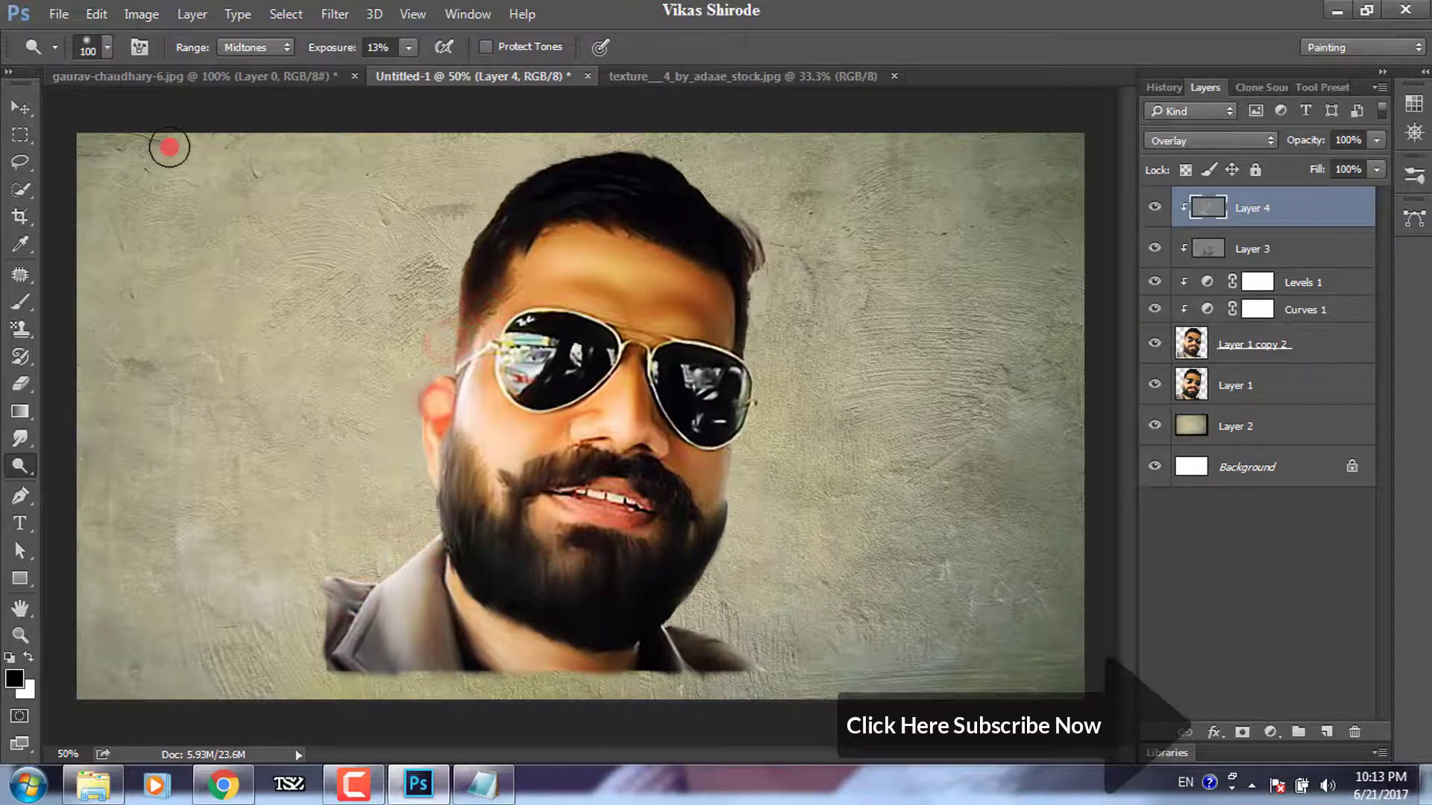
- Zoom in on the mouth and dodge the lips and teeth
key("ctrl+plus")
key("ctrl+plus")
scroll(586, 435, "down", 4)
left_click(669, 494)
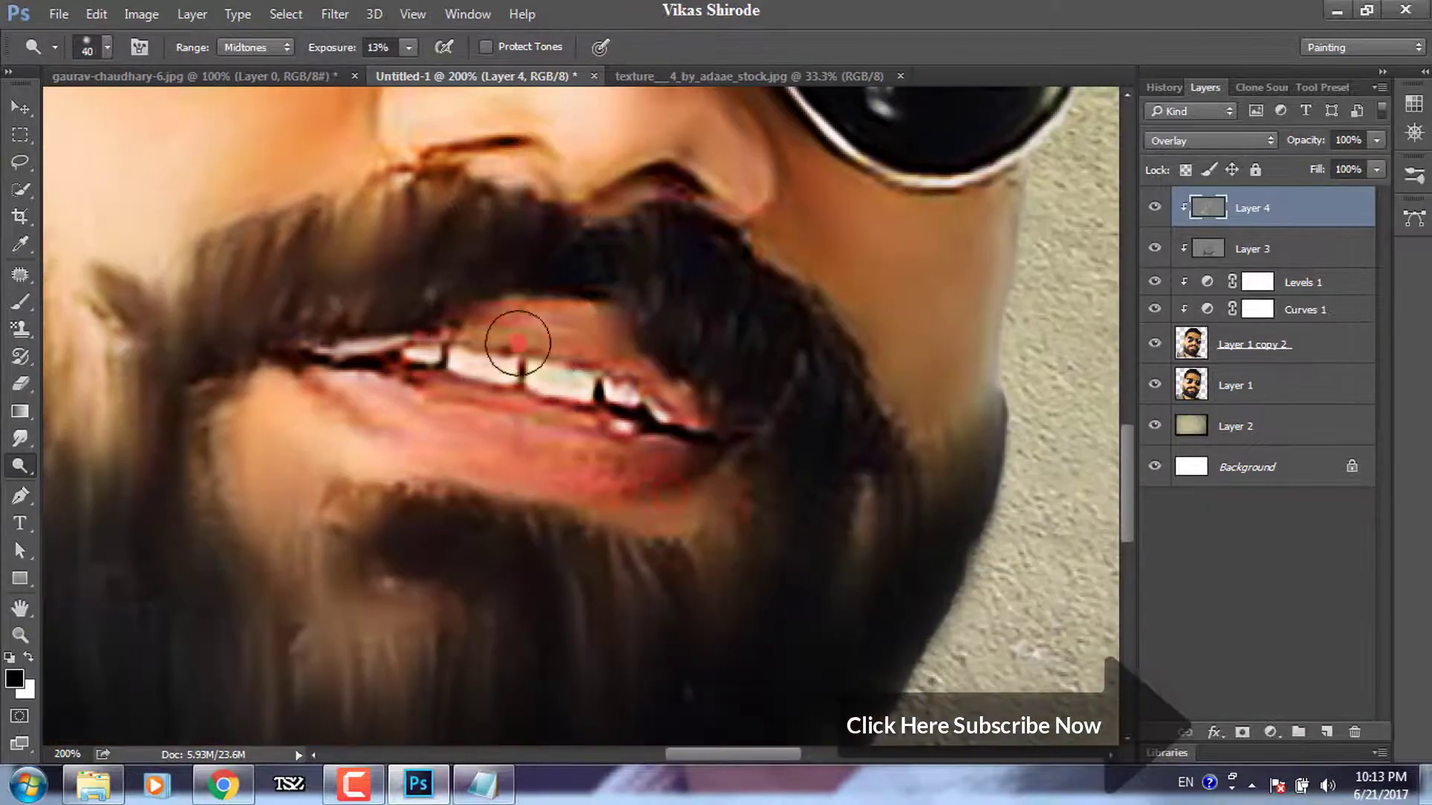
left_click(432, 321)
left_click(511, 314)
left_click(591, 329)
left_click(511, 408)
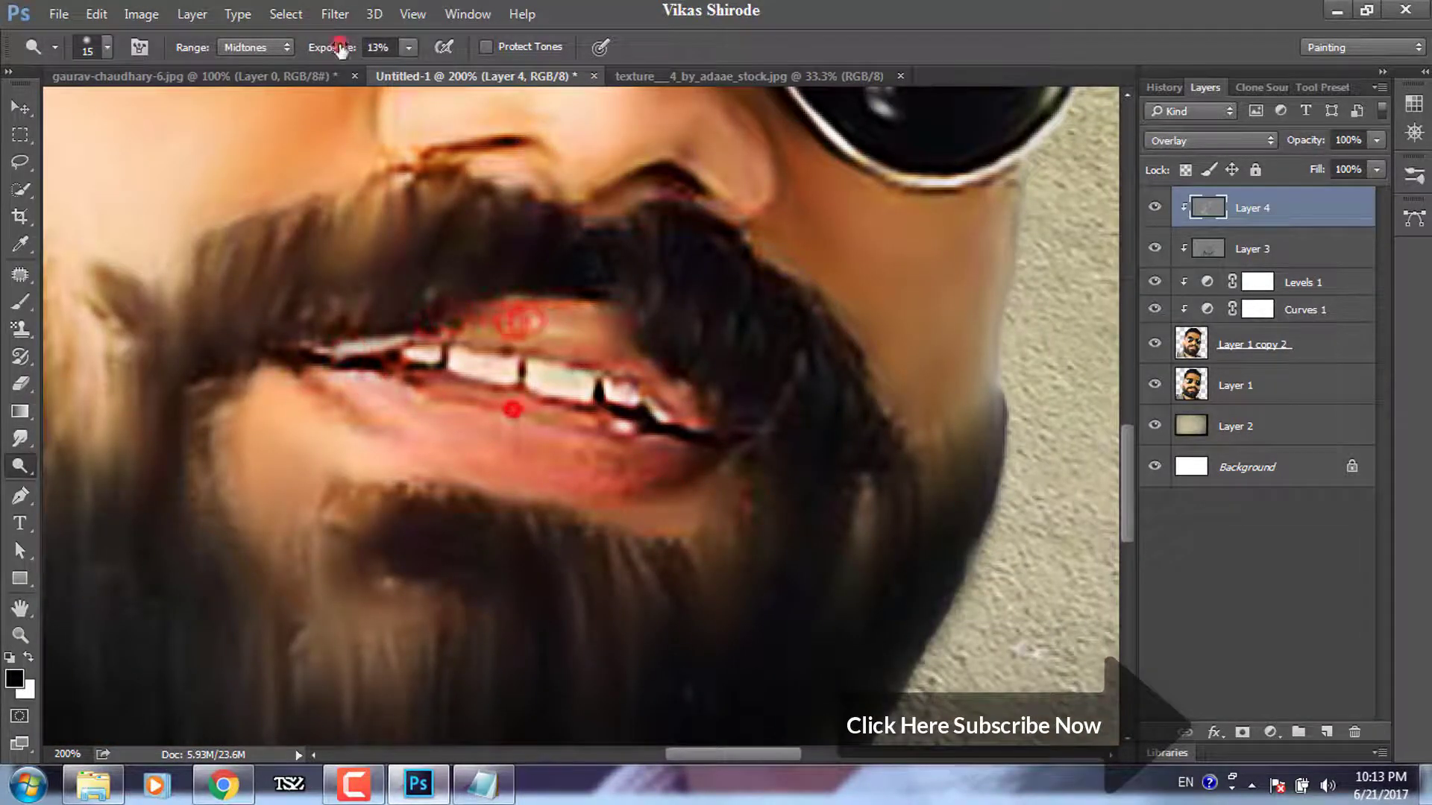
- Refine the lips with a smaller dodge brush, then lower exposure to 26%
key("0")
left_click_drag(511, 409, 440, 413)
left_click(558, 324)
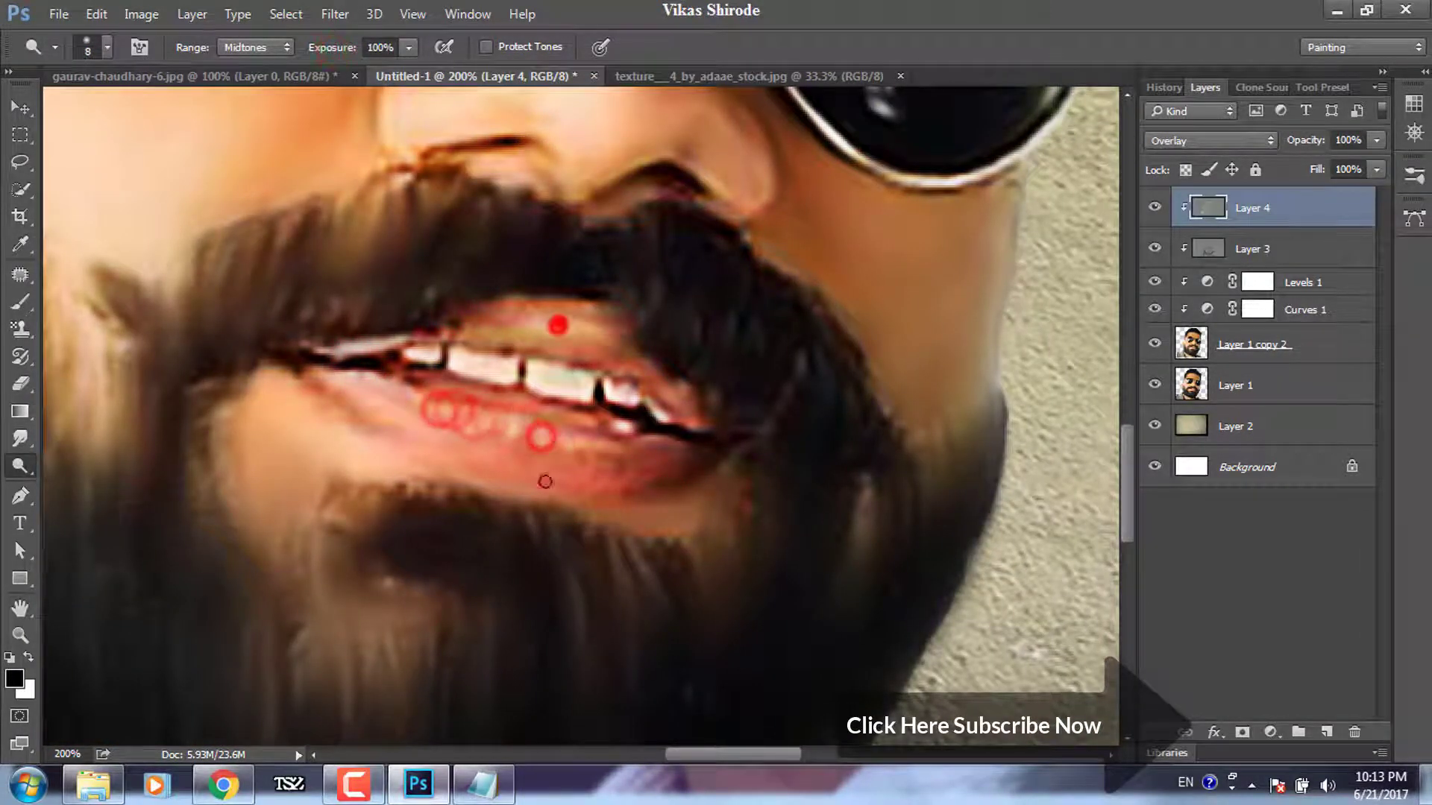
key("bracketleft")
left_click_drag(333, 49, 279, 48)
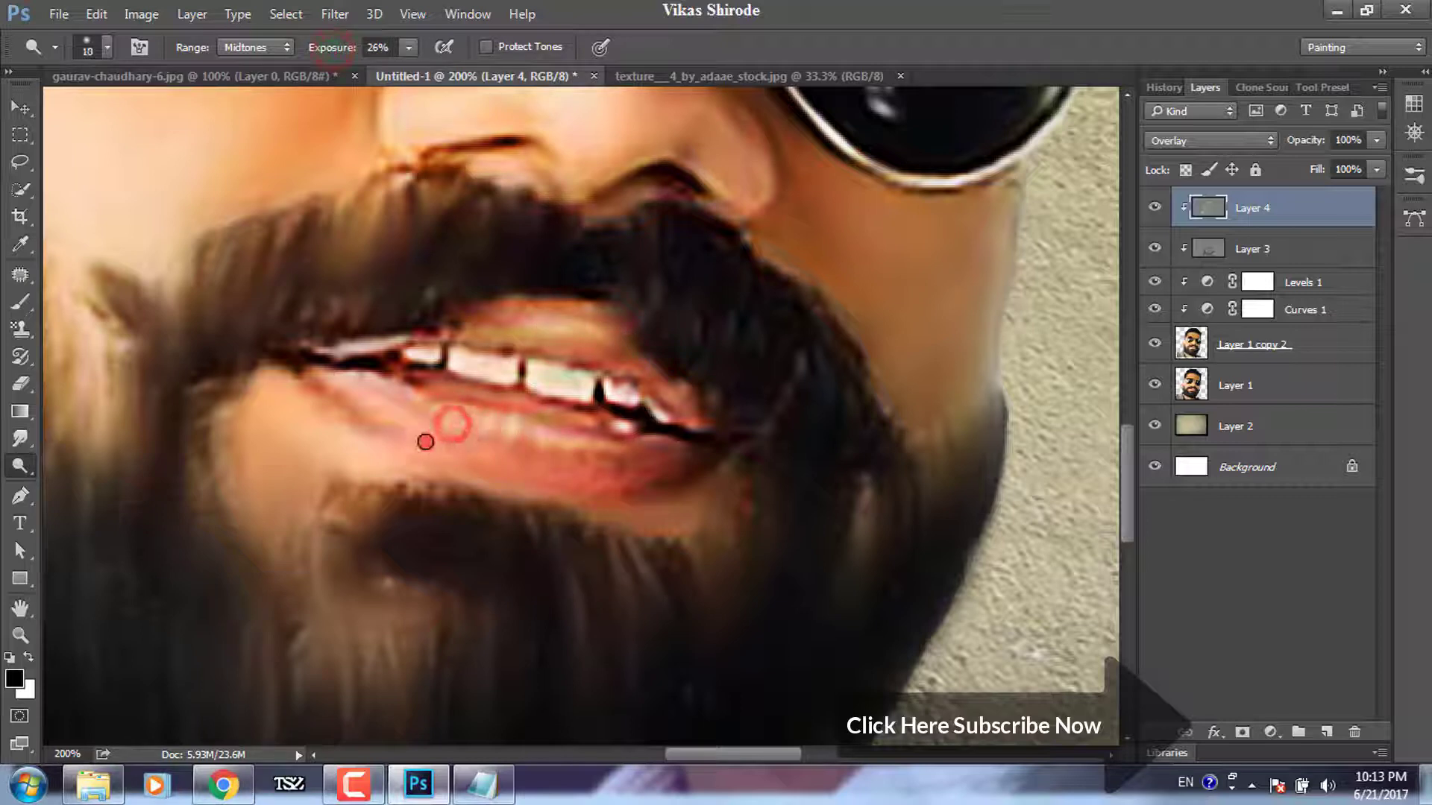
key("bracketright")
key("ctrl+0")
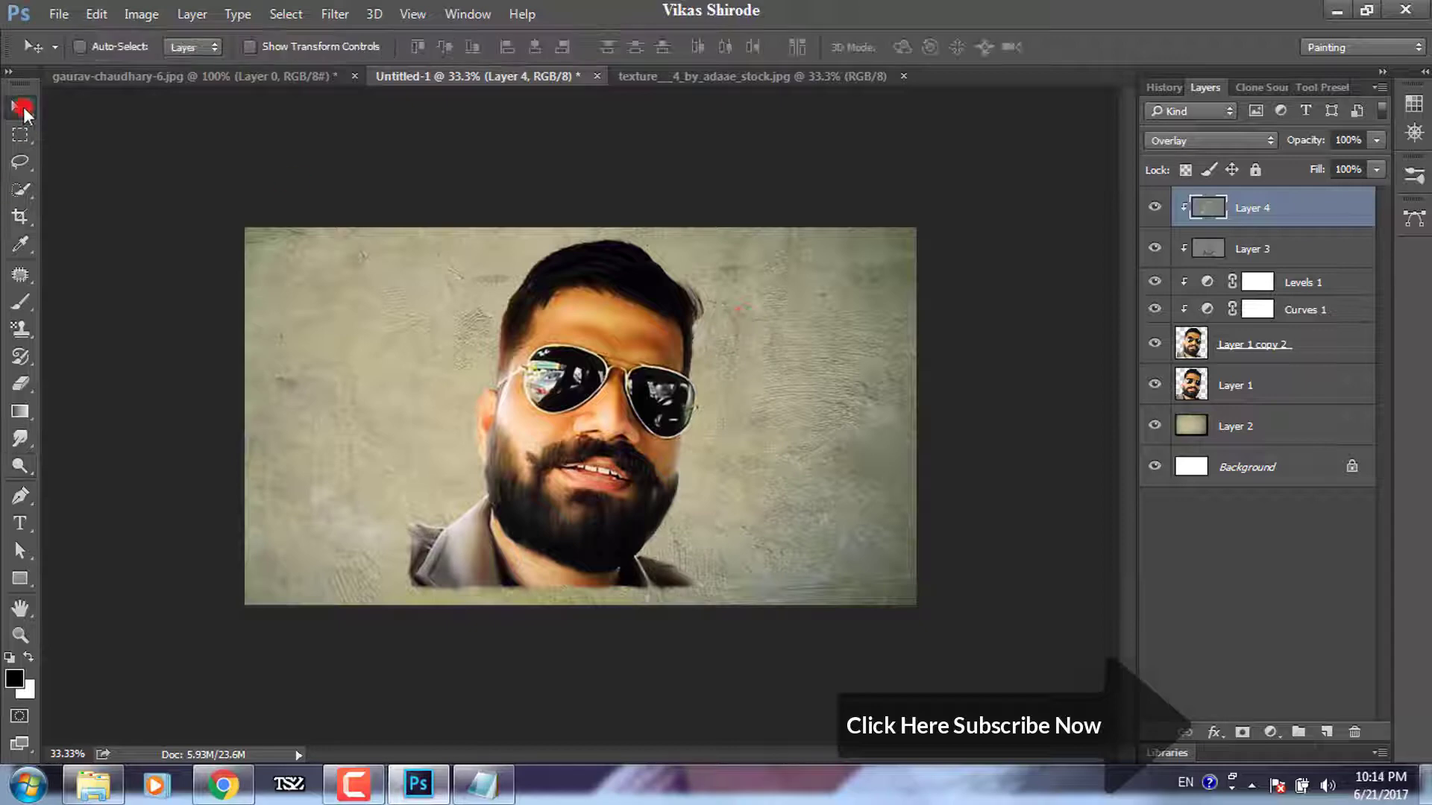
- Move Layer 4 and Layer 3 beneath the Levels 1 and Curves 1 adjustments
key("v")
key("ctrl+plus")
key("ctrl+plus")
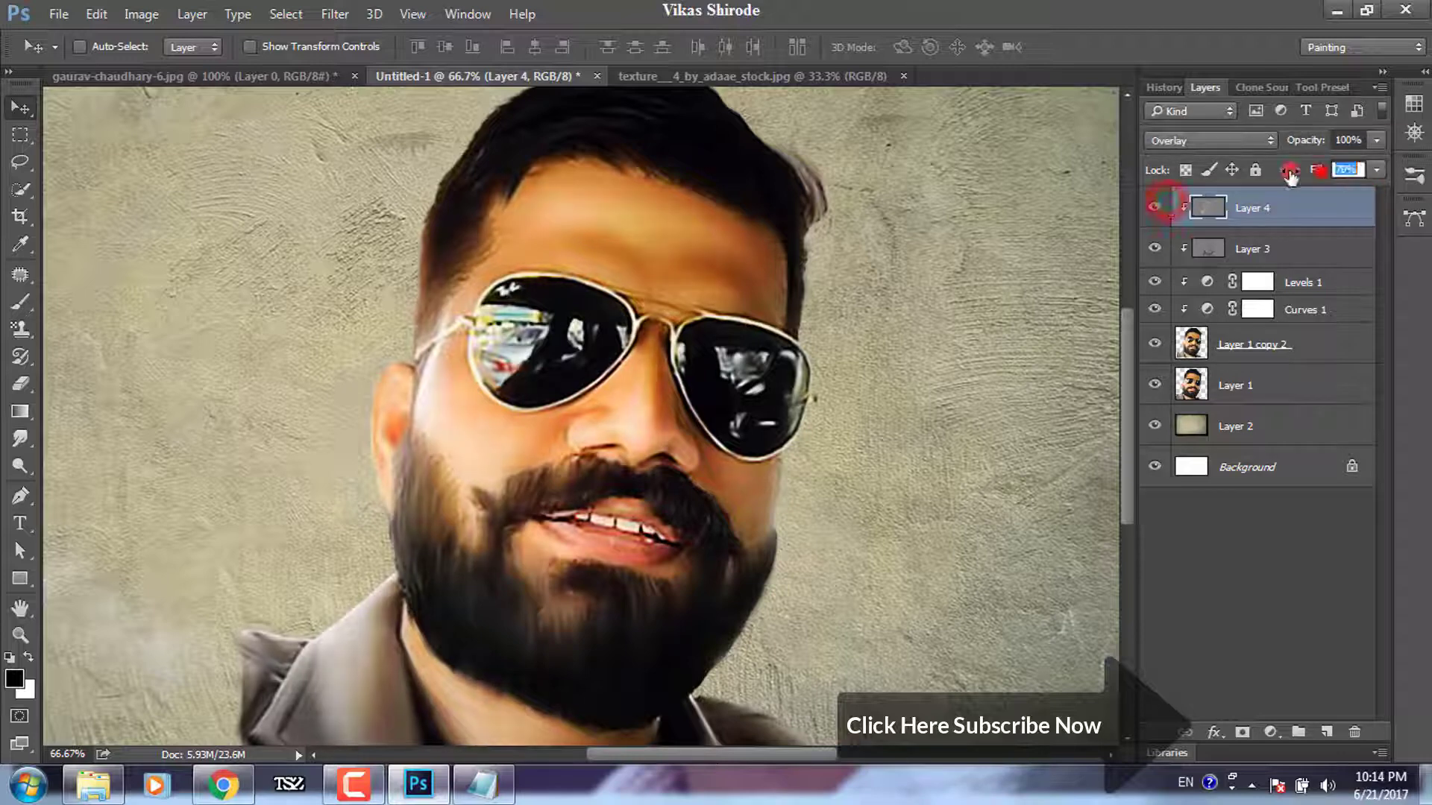
key("ctrl+minus")
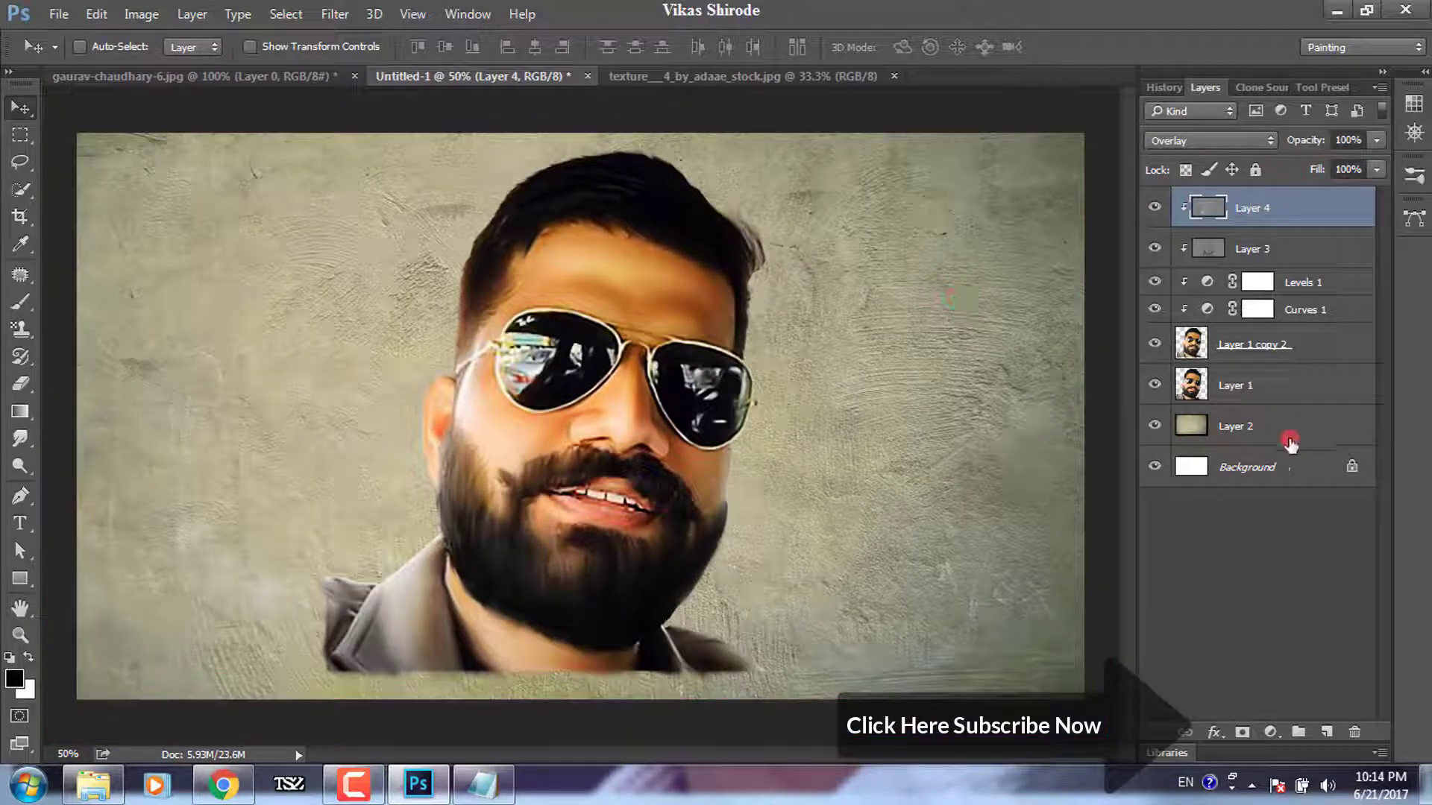
mouse_move(1309, 237)
left_mouse_down()
mouse_move(1270, 320)
mouse_move(1188, 339)
left_mouse_up()
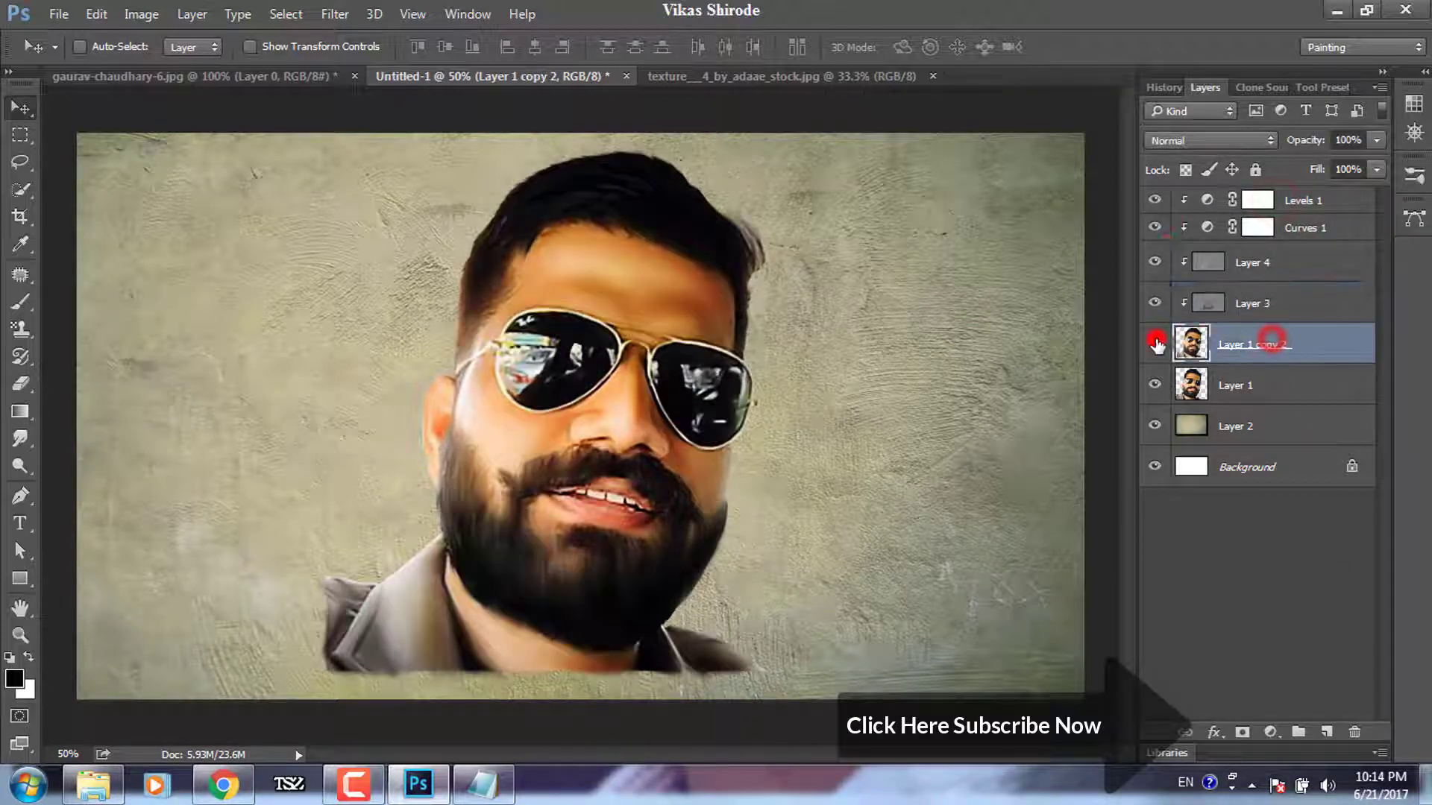
left_click(1155, 343)
left_click(1156, 343)
left_click(1155, 342)
left_click(1156, 341)
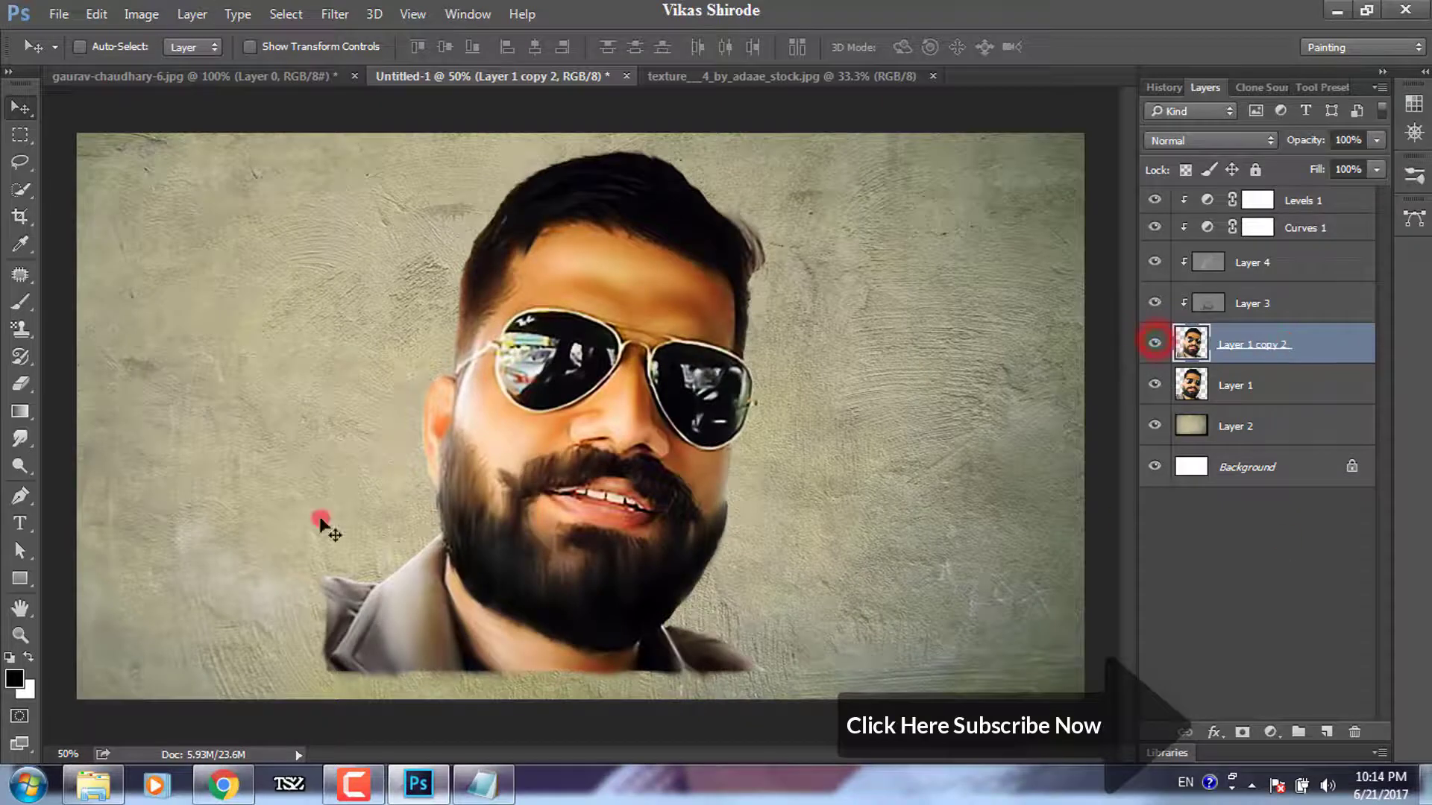
- Zoom to 100% on the face and select the Brush tool at 90 px
key("ctrl+plus")
key("ctrl+plus")
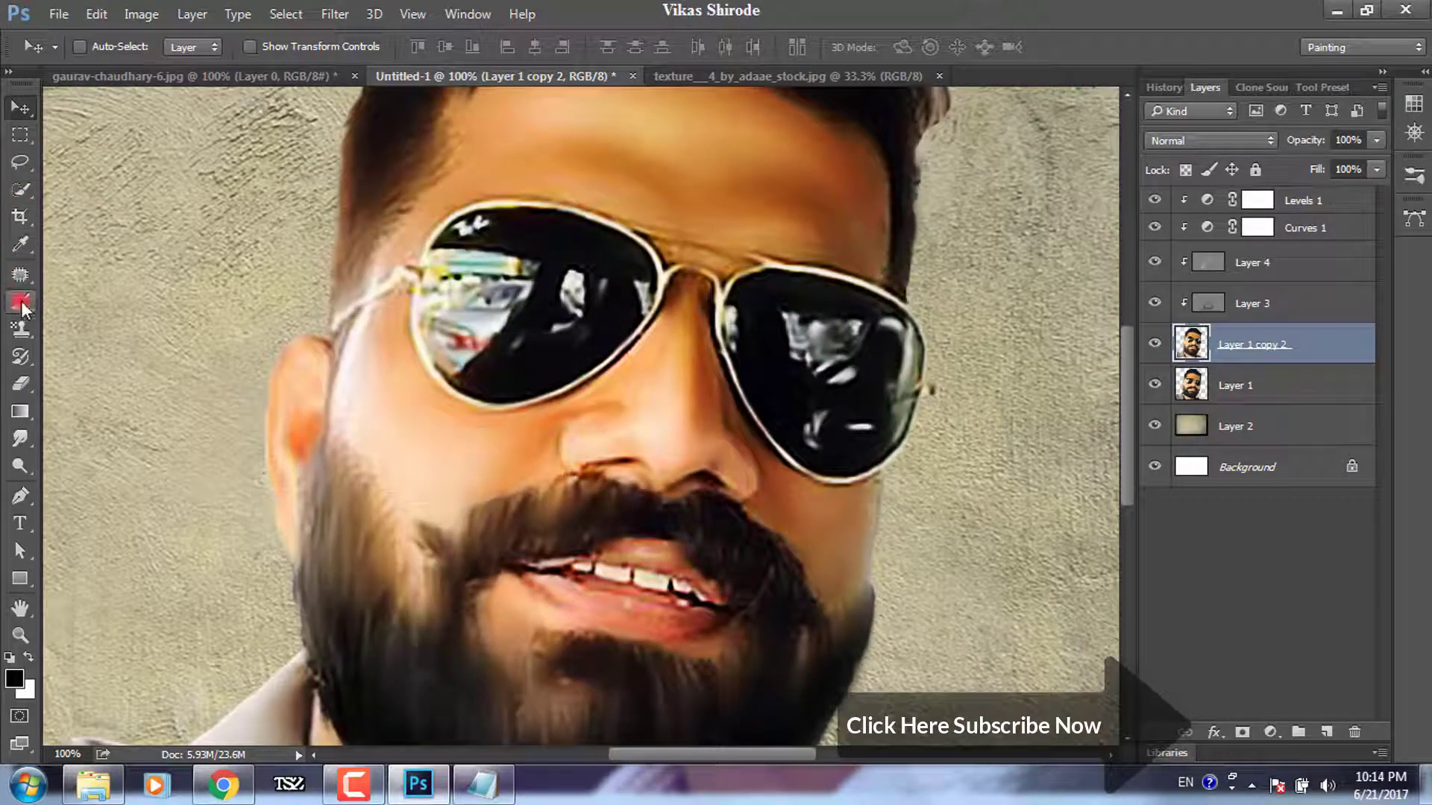
left_click(20, 302)
key("bracketleft")
key("bracketleft")
- Load the Basic Brushes preset set and choose a round brush
left_click(107, 47)
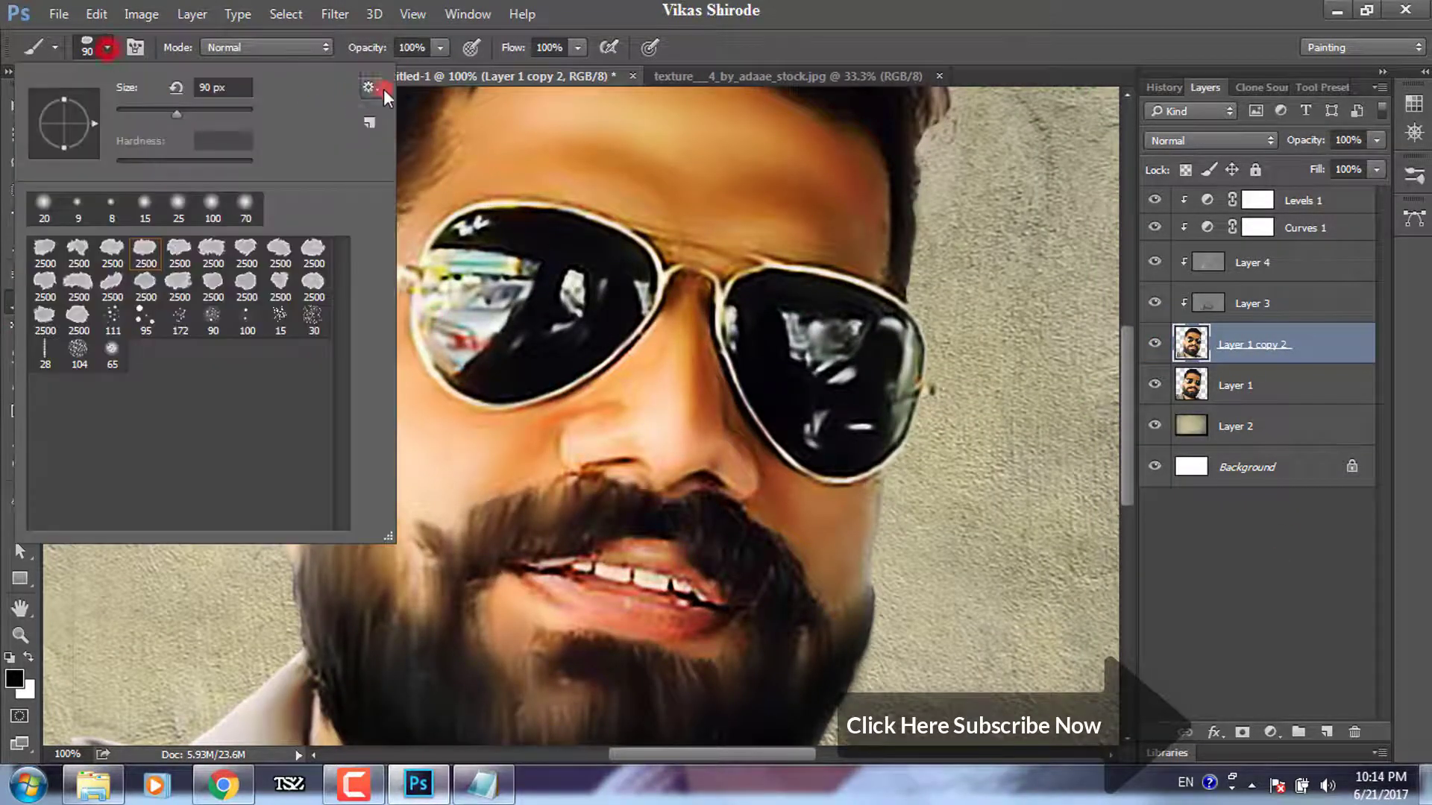
left_click(370, 87)
left_click(489, 614)
key("Return")
left_click(217, 281)
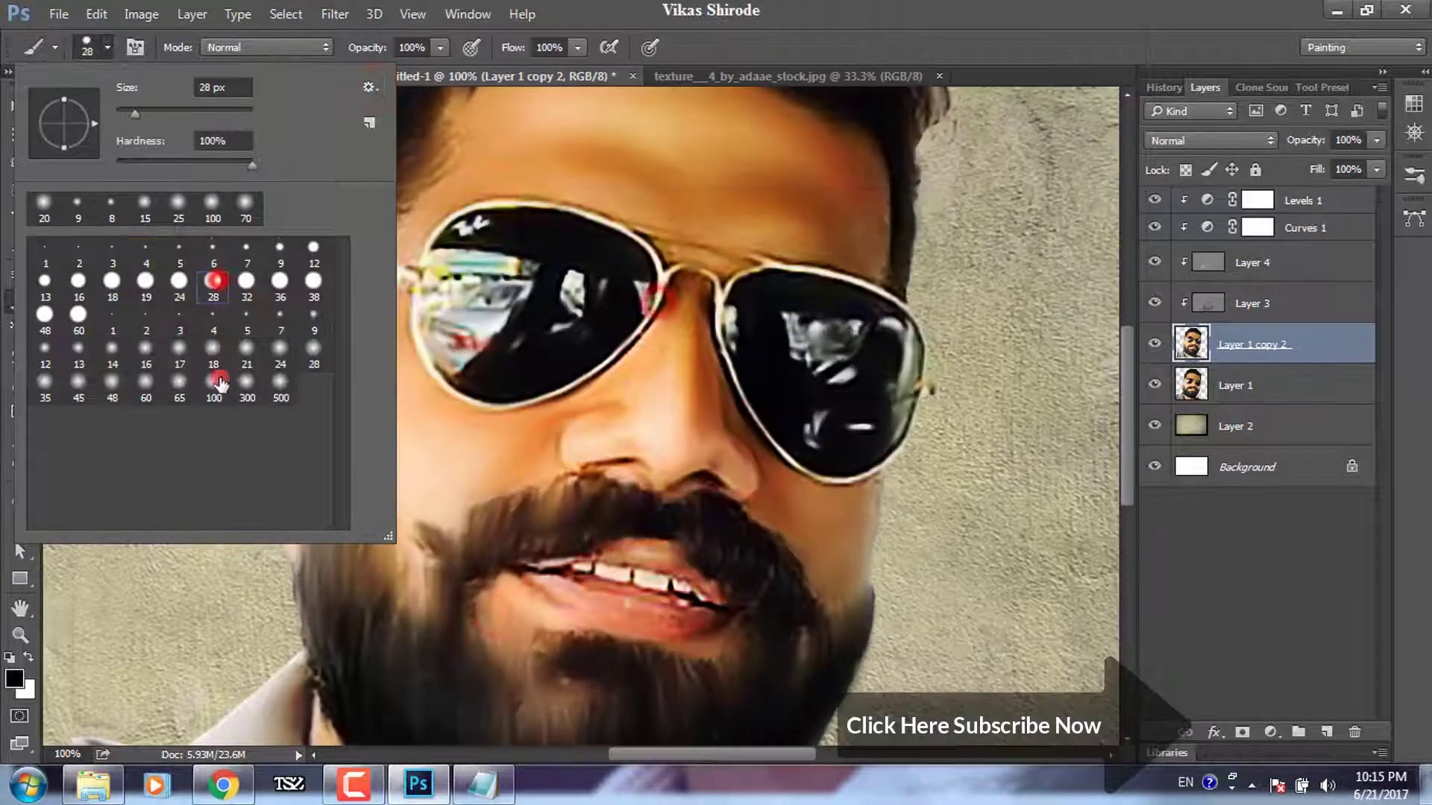
double_click(211, 384)
- On new Color-blended Layer 5, paint dark blue #060b80 over the left lens
left_click(1327, 732)
left_click(1214, 140)
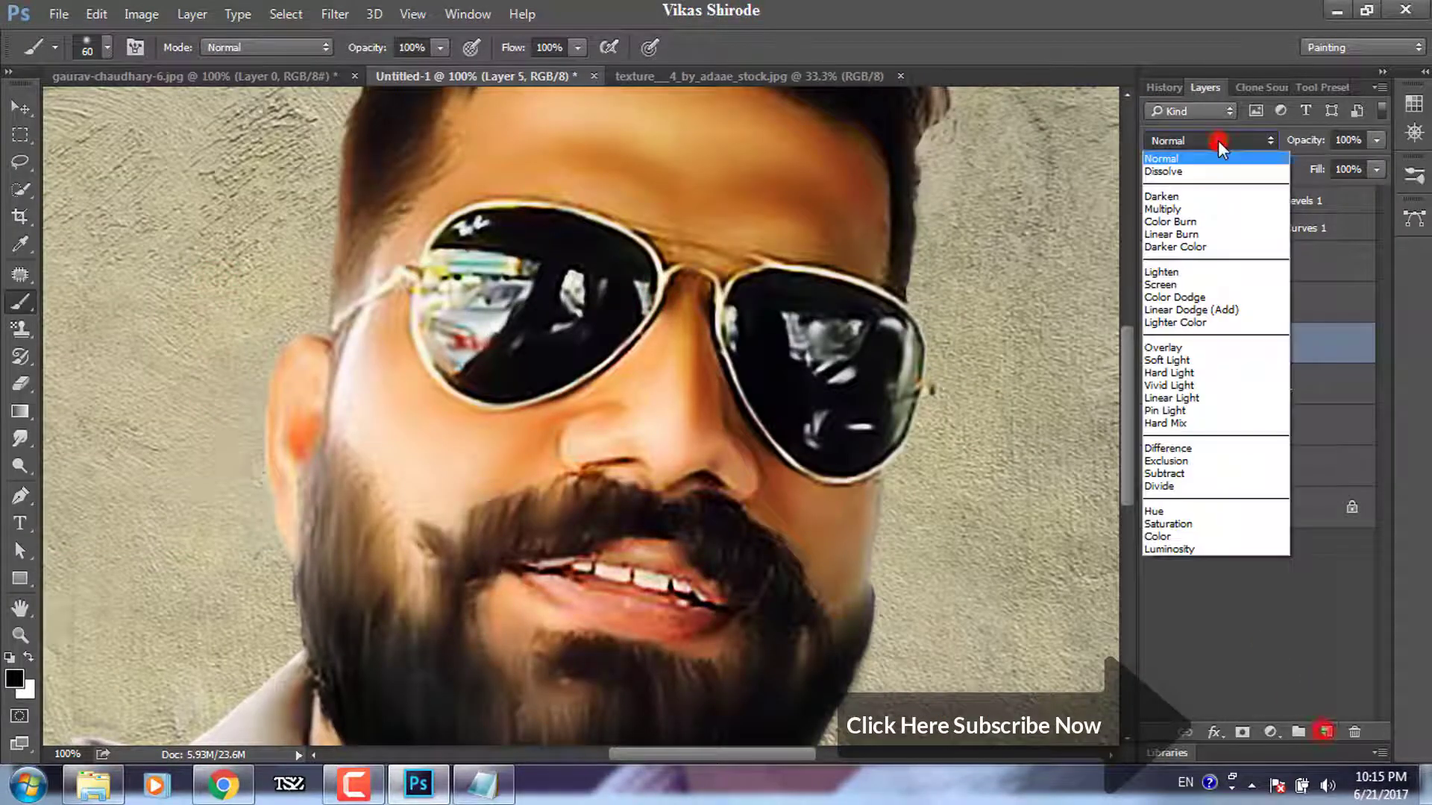
left_click(1187, 536)
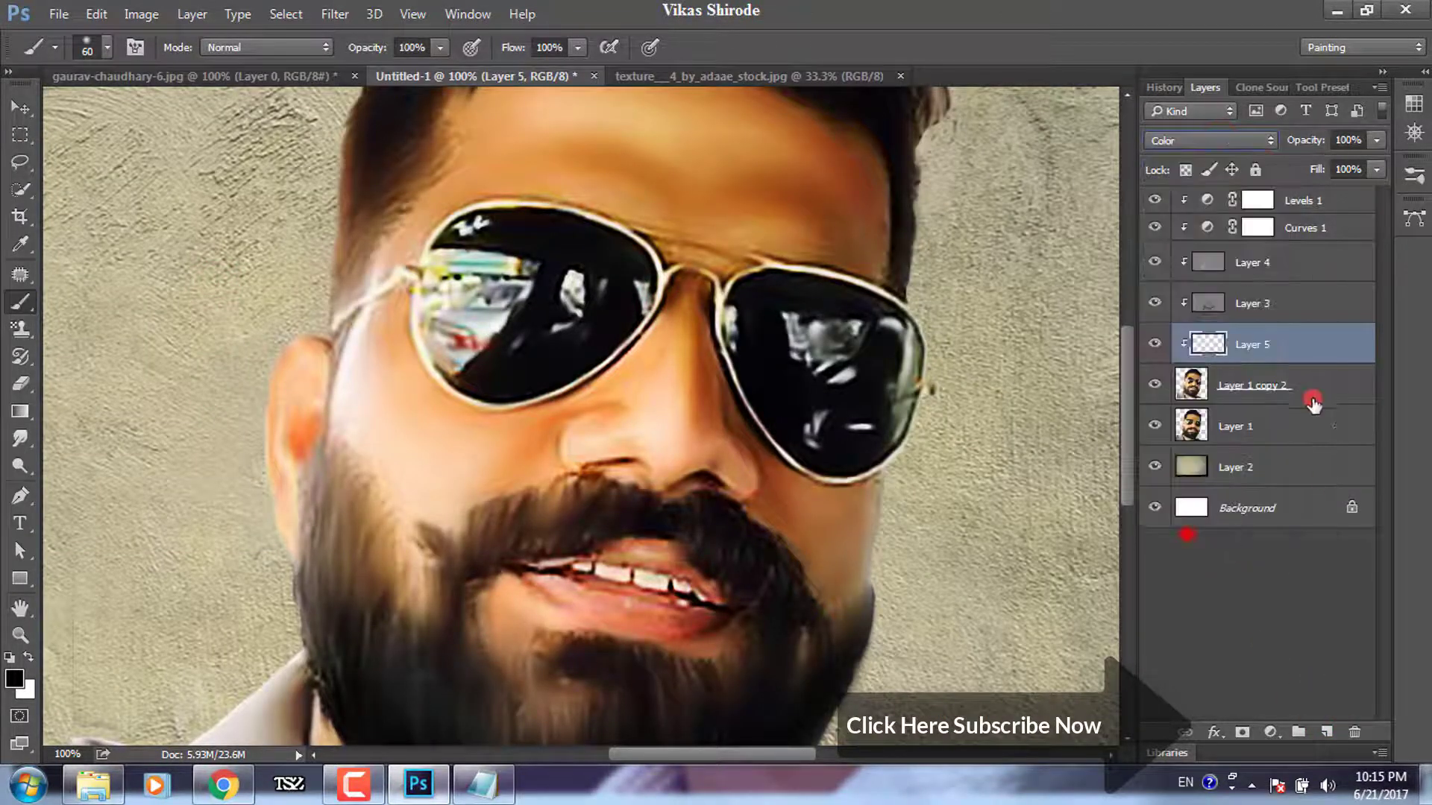
left_click_drag(530, 351, 556, 322)
left_click(14, 678)
left_click(681, 239)
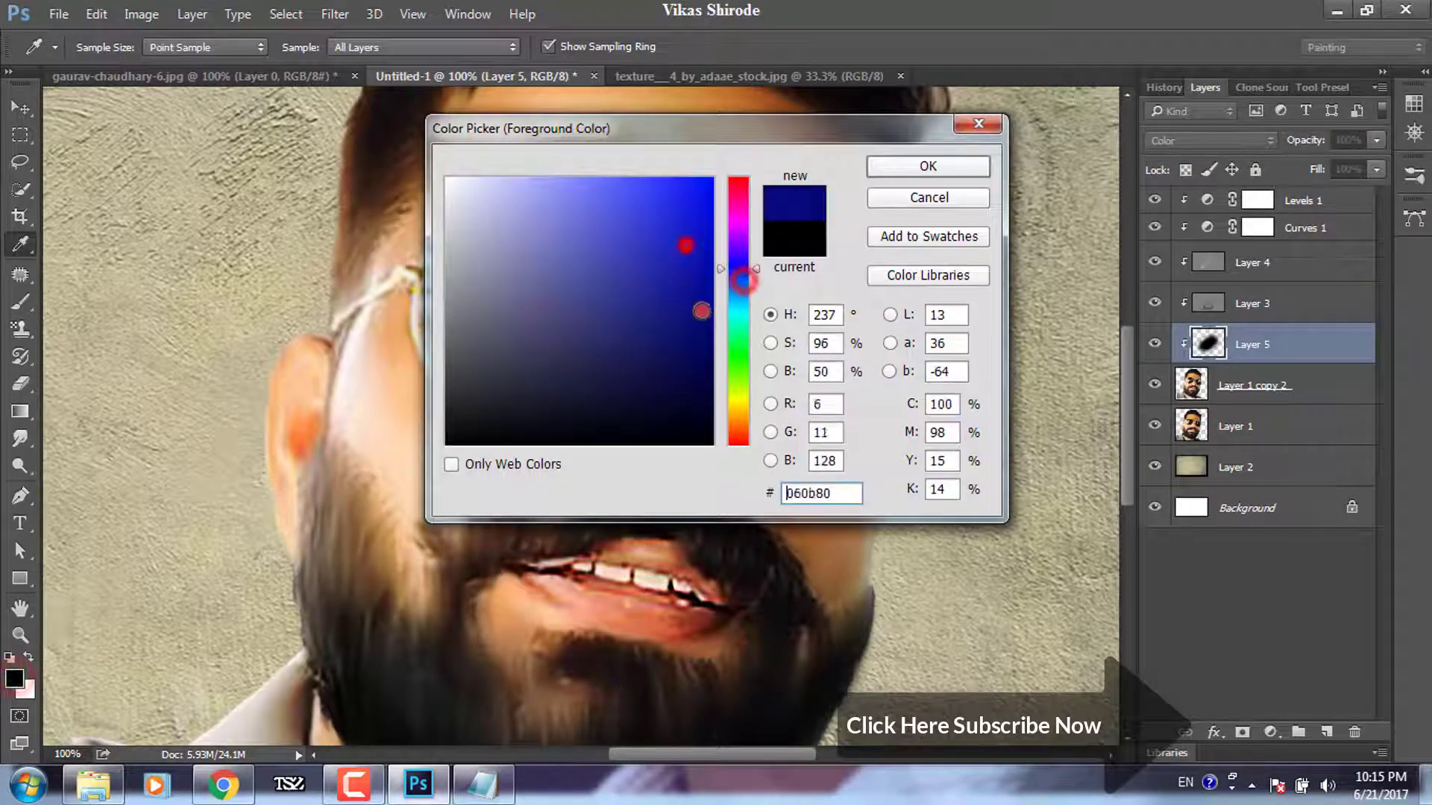
left_click(905, 164)
left_click_drag(495, 366, 522, 321)
key("bracketleft")
key("bracketleft")
key("bracketleft")
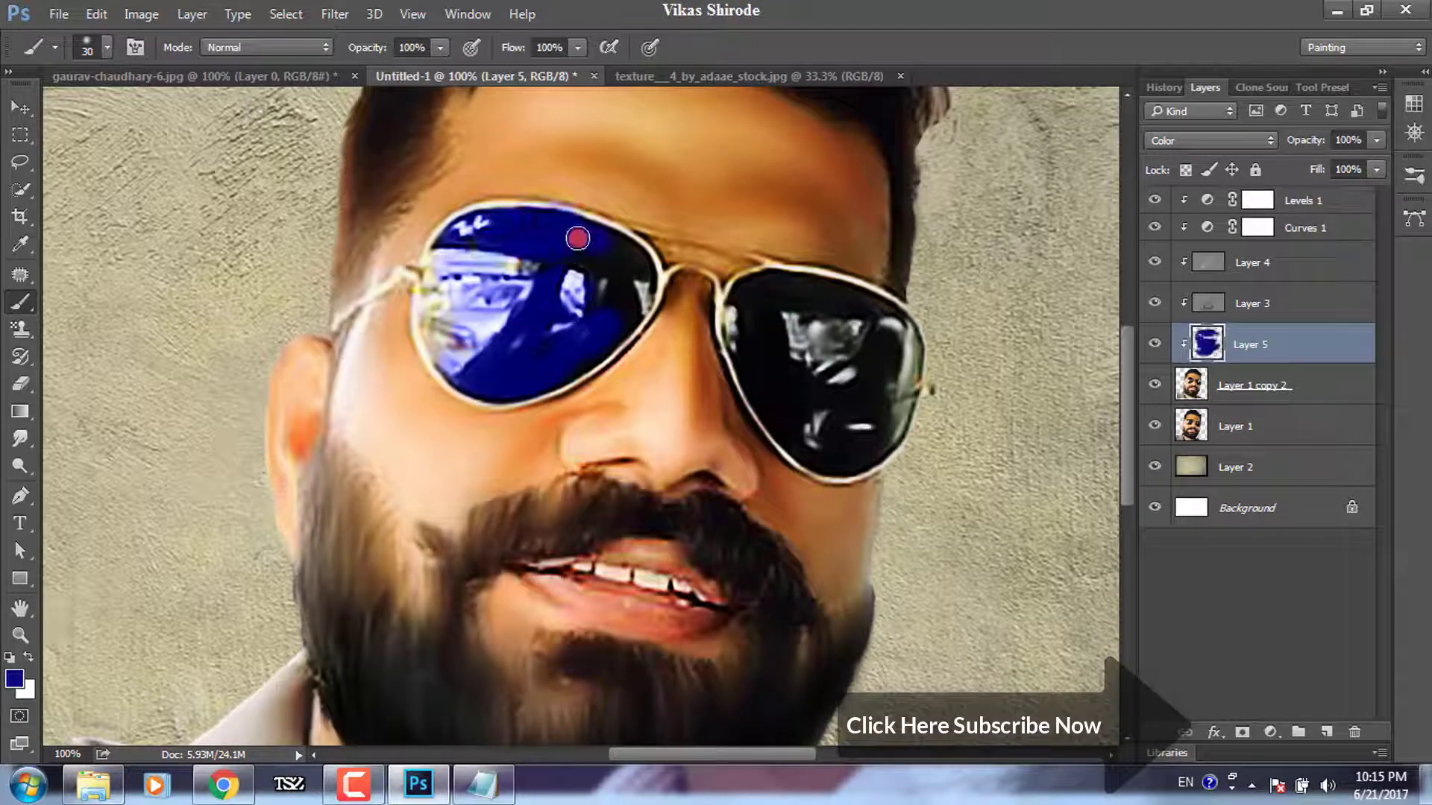
- Paint the first sunglass lens deep blue, resizing the brush for its edges
scroll(554, 242, "up", 1)
scroll(371, 221, "up", 2)
left_click_drag(405, 372, 492, 455)
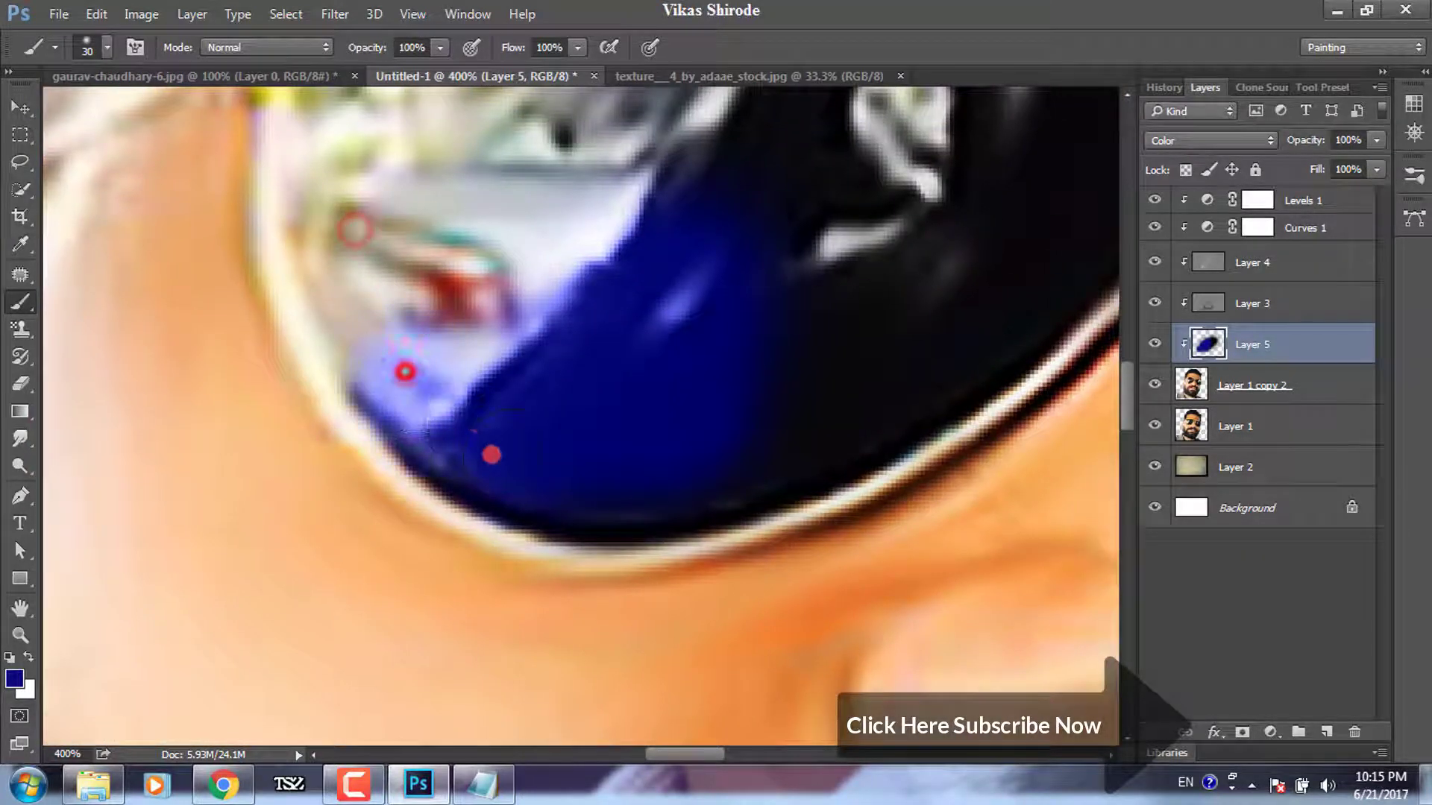
left_click_drag(737, 296, 623, 406)
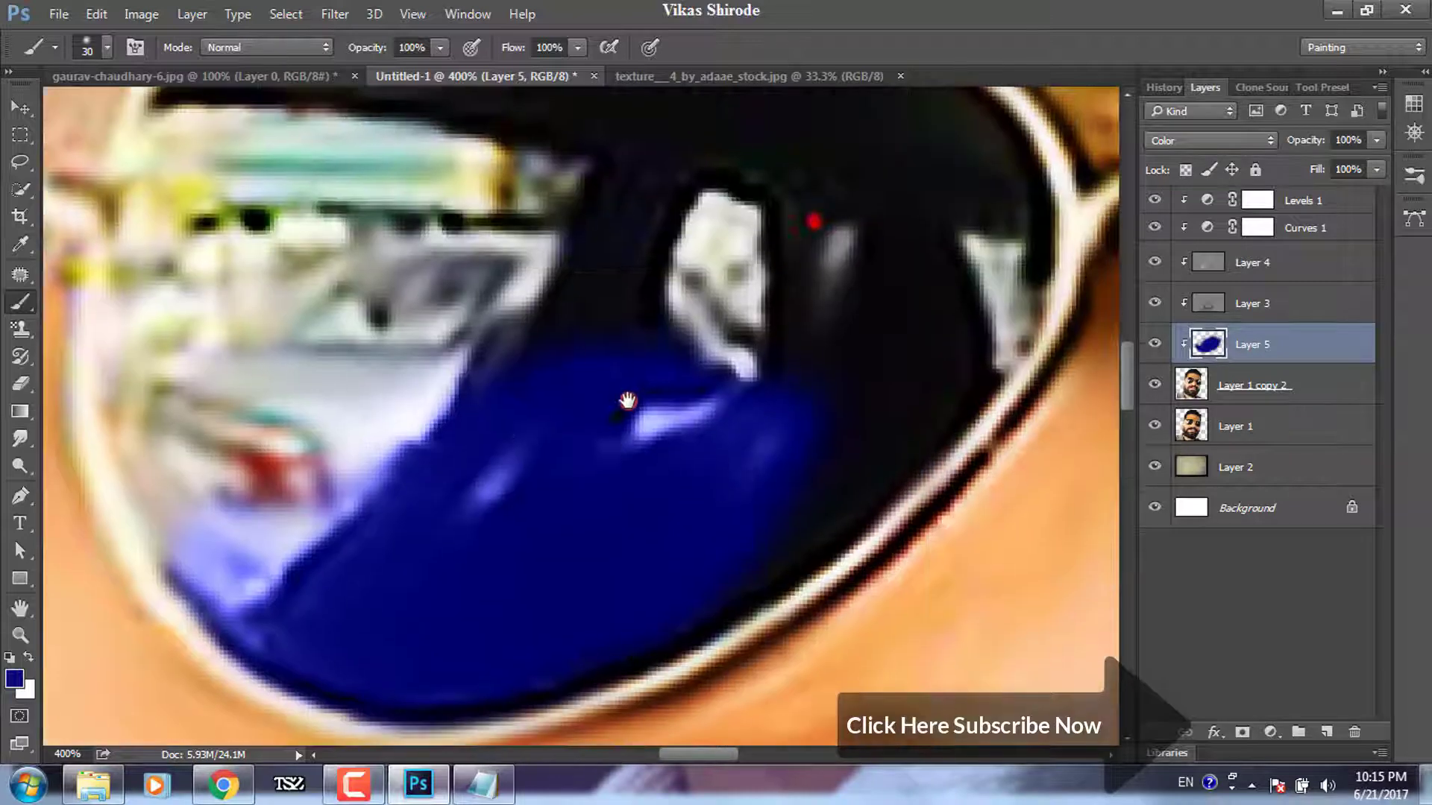
key("bracketleft")
key("bracketleft")
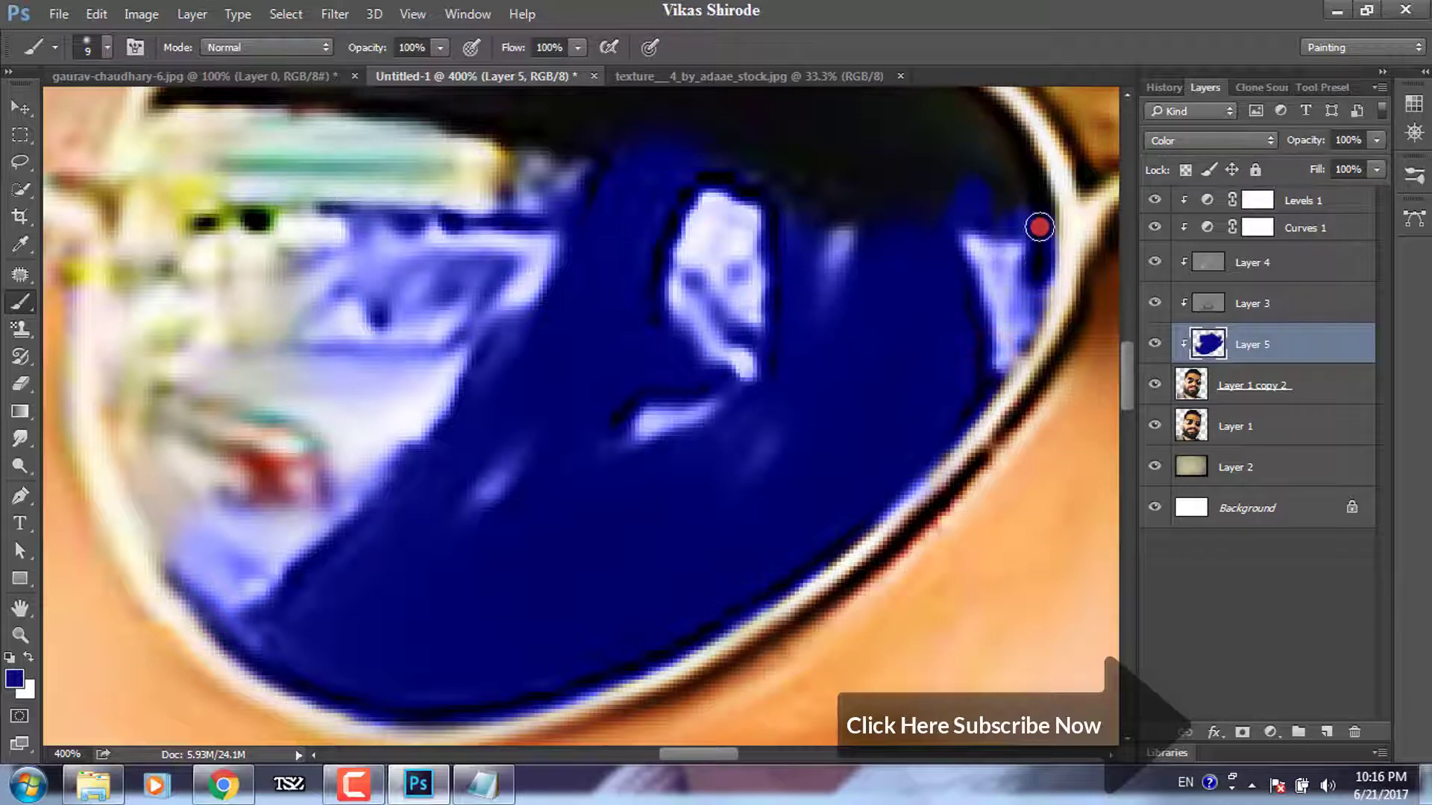
scroll(665, 234, "up", 5)
key("bracketright")
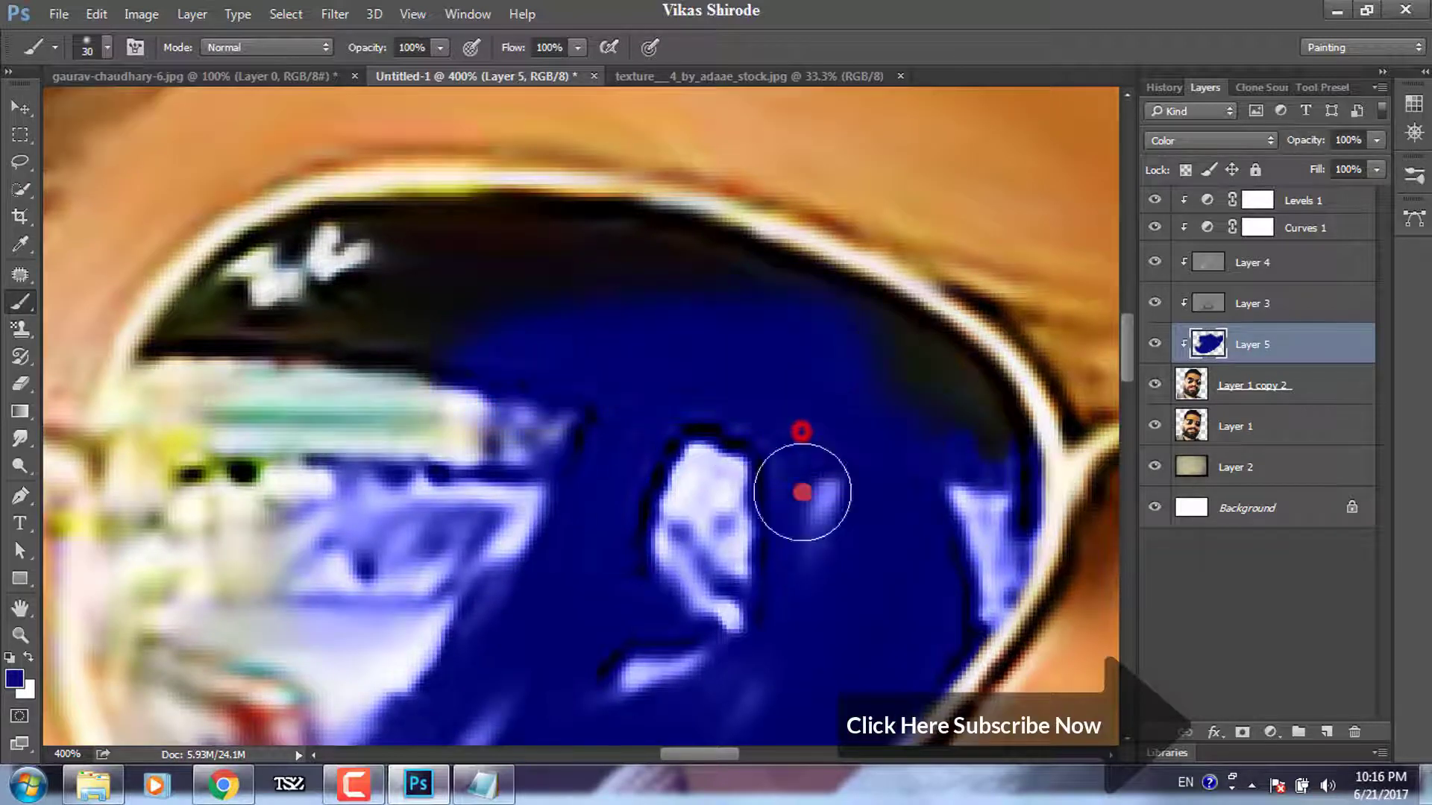
left_click_drag(799, 429, 447, 296)
key("bracketleft")
key("bracketleft")
key("bracketleft")
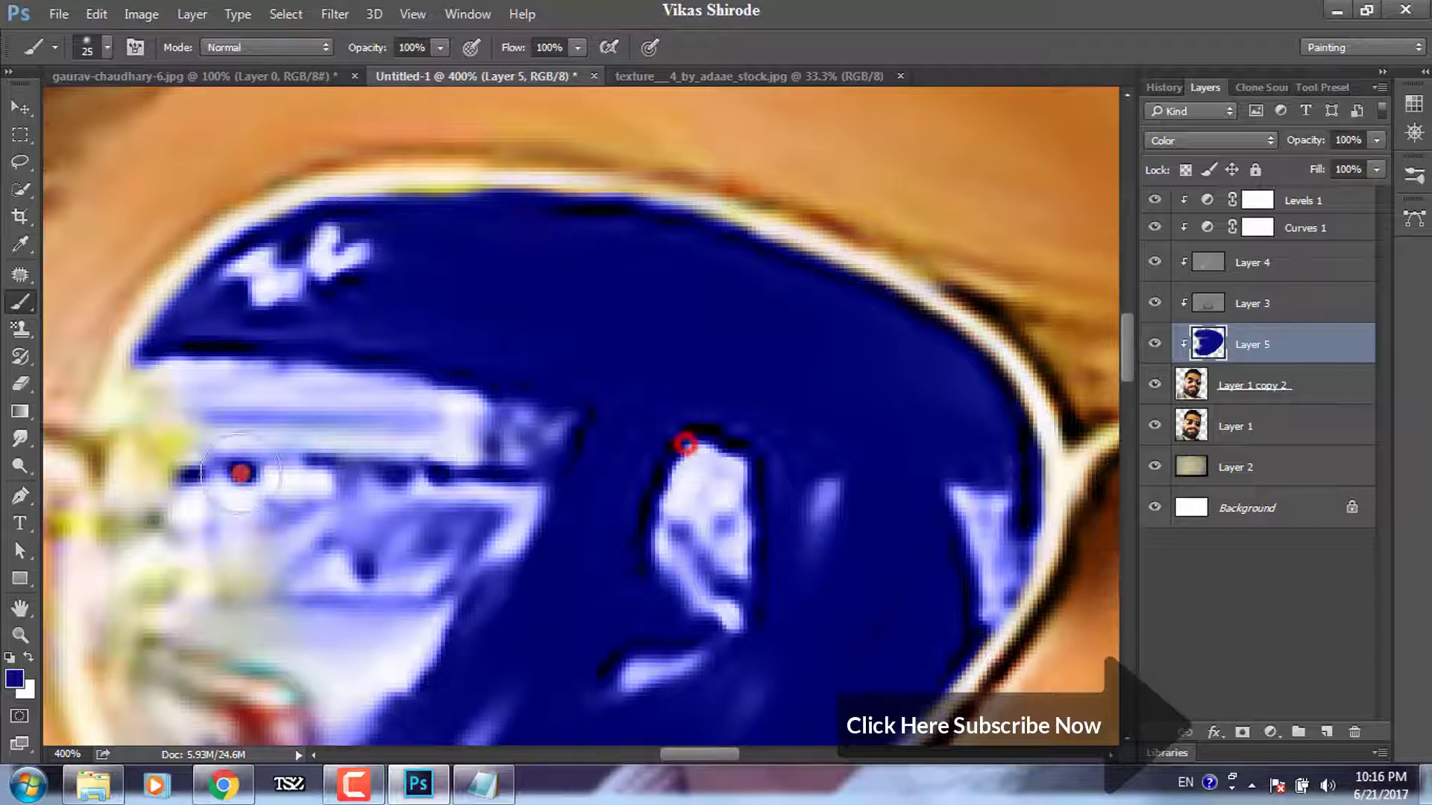
- Paint the other lens deep blue, touching up its lower and top edges
left_click_drag(293, 611, 494, 402)
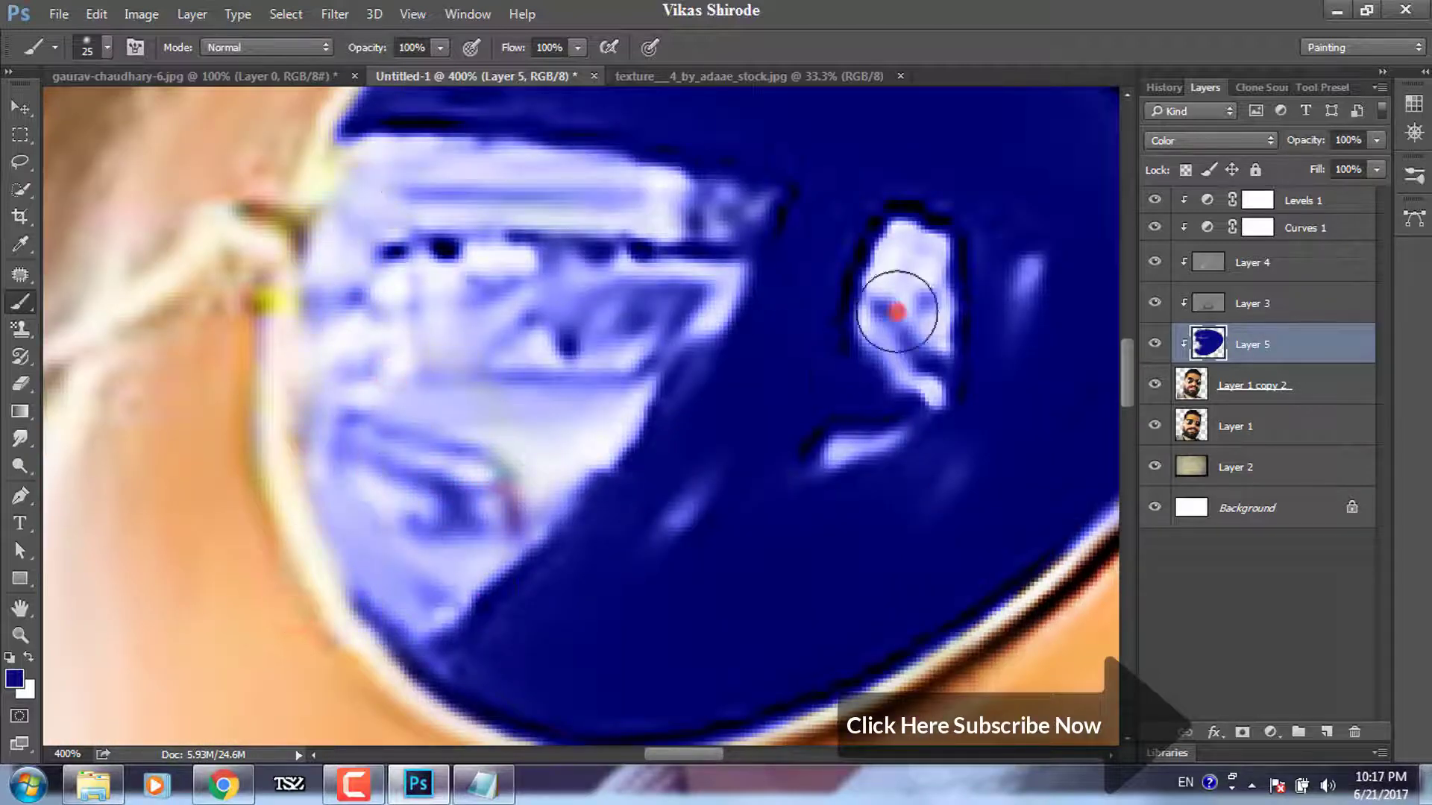
left_click_drag(760, 466, 581, 434)
mouse_move(655, 281)
left_mouse_down()
mouse_move(429, 374)
mouse_move(646, 268)
mouse_move(793, 410)
left_mouse_up()
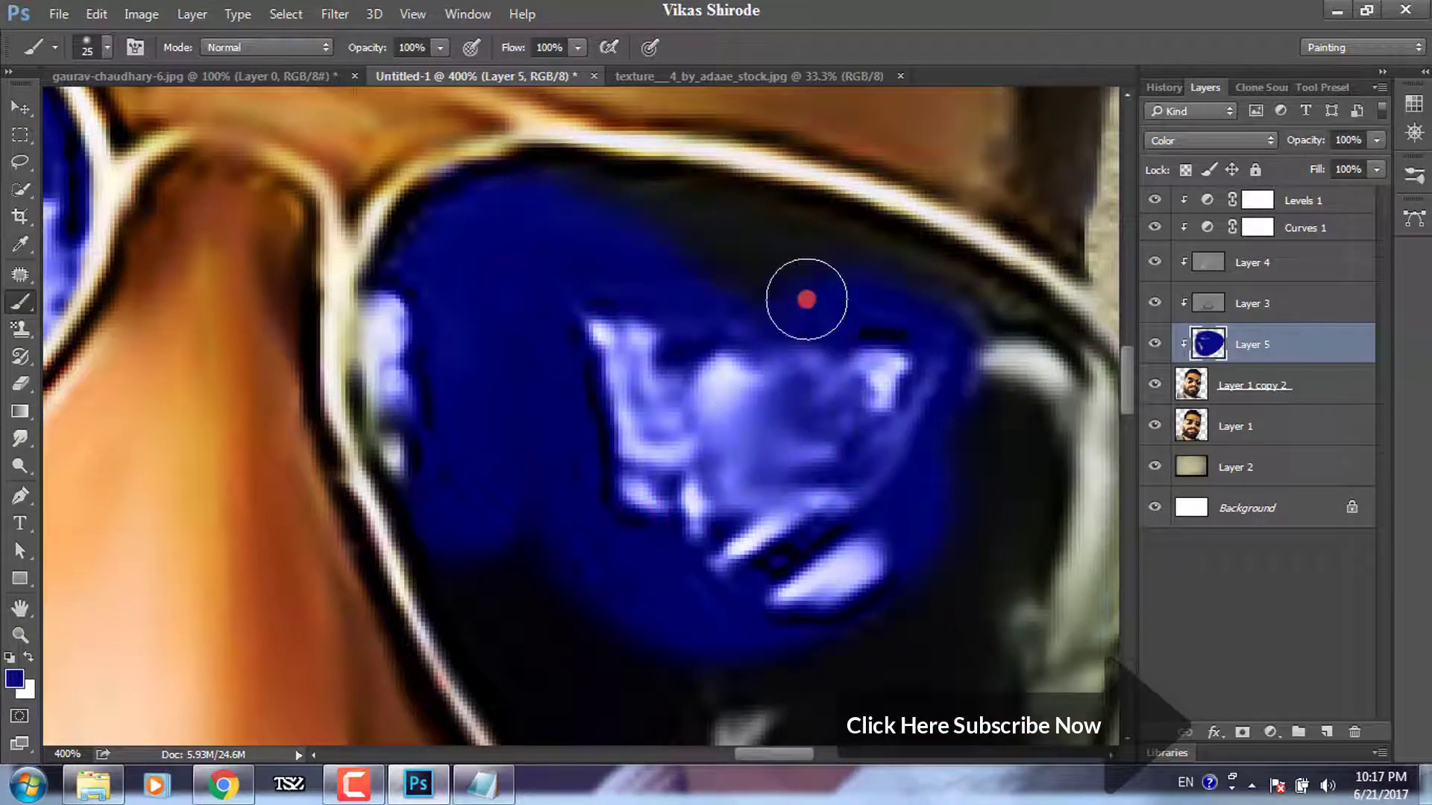
mouse_move(681, 262)
left_mouse_down()
mouse_move(656, 236)
mouse_move(621, 55)
left_mouse_up()
mouse_move(524, 463)
left_mouse_down()
mouse_move(790, 616)
mouse_move(959, 298)
mouse_move(629, 446)
left_mouse_up()
key("bracketleft")
key("bracketleft")
key("bracketleft")
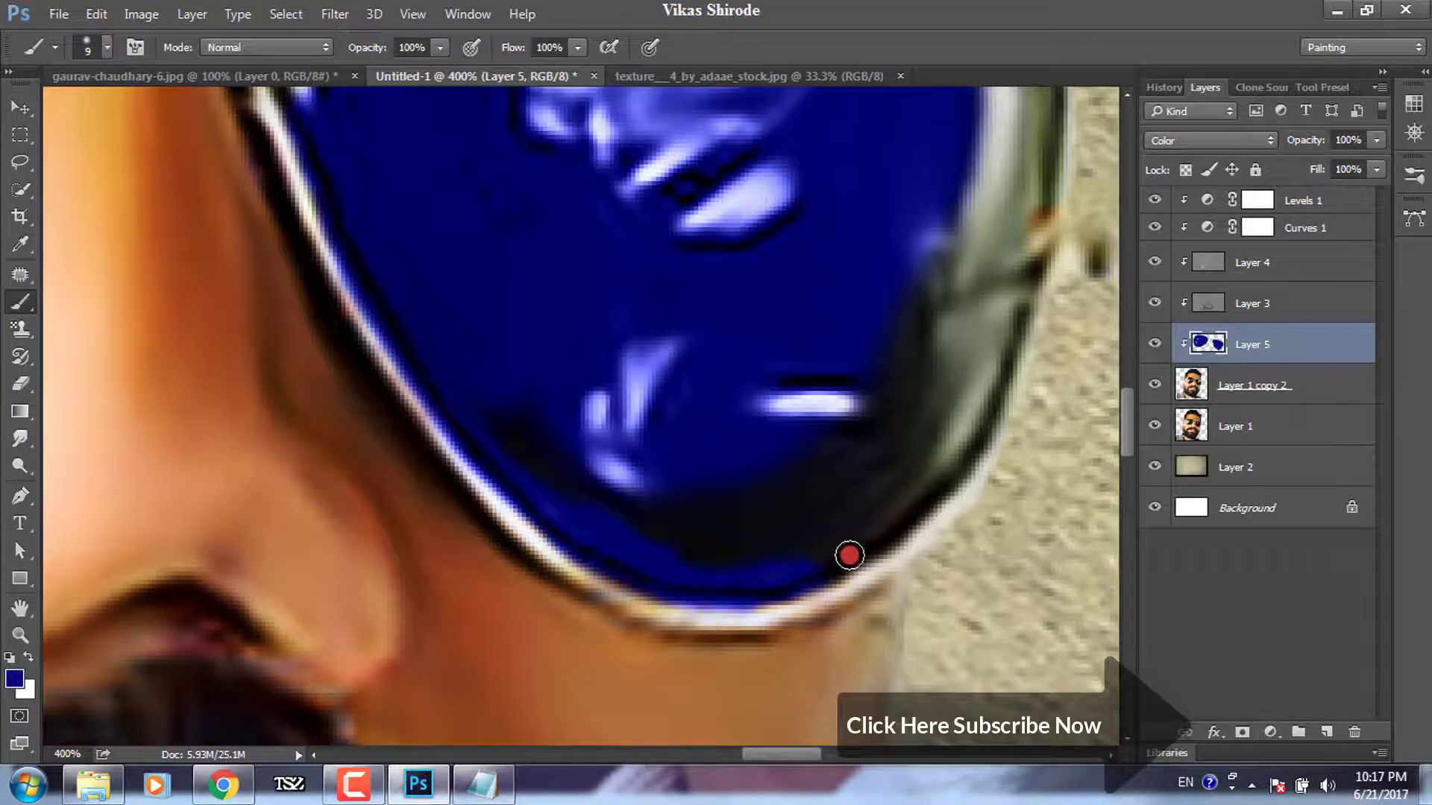
left_click(602, 496)
key("bracketright")
key("bracketright")
key("bracketright")
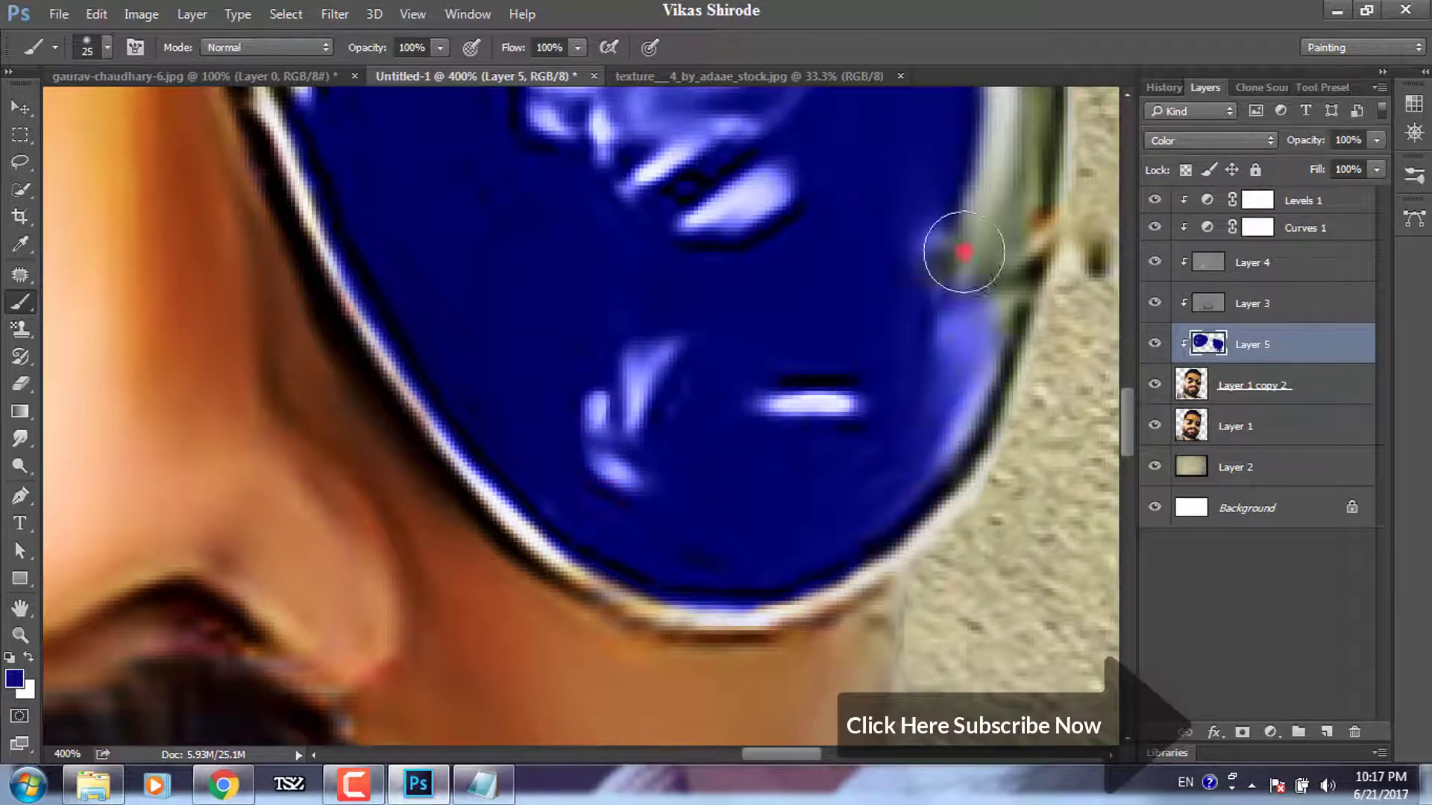
scroll(877, 255, "up", 3)
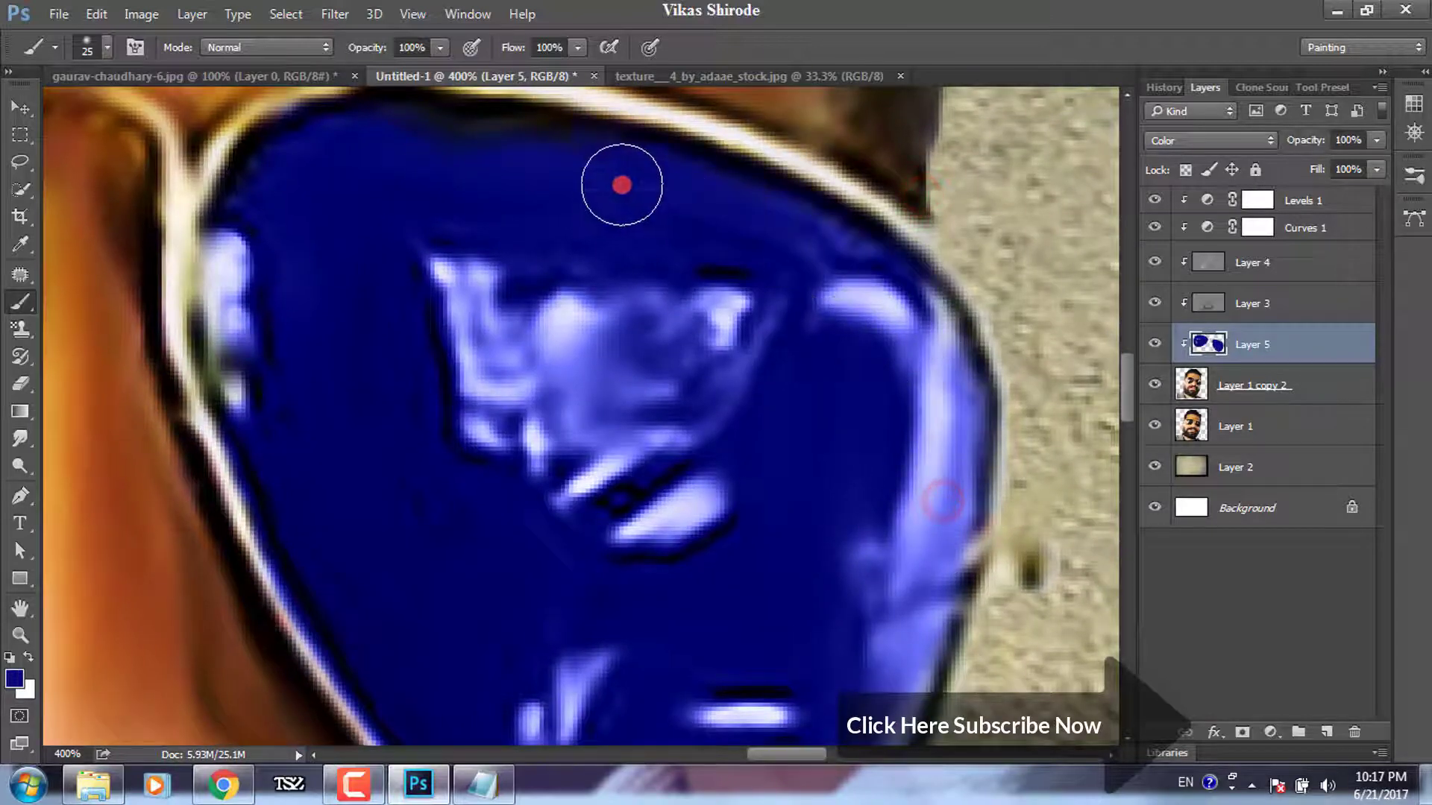
scroll(627, 224, "up", 3)
mouse_move(638, 286)
left_mouse_down()
mouse_move(425, 275)
mouse_move(442, 273)
left_mouse_up()
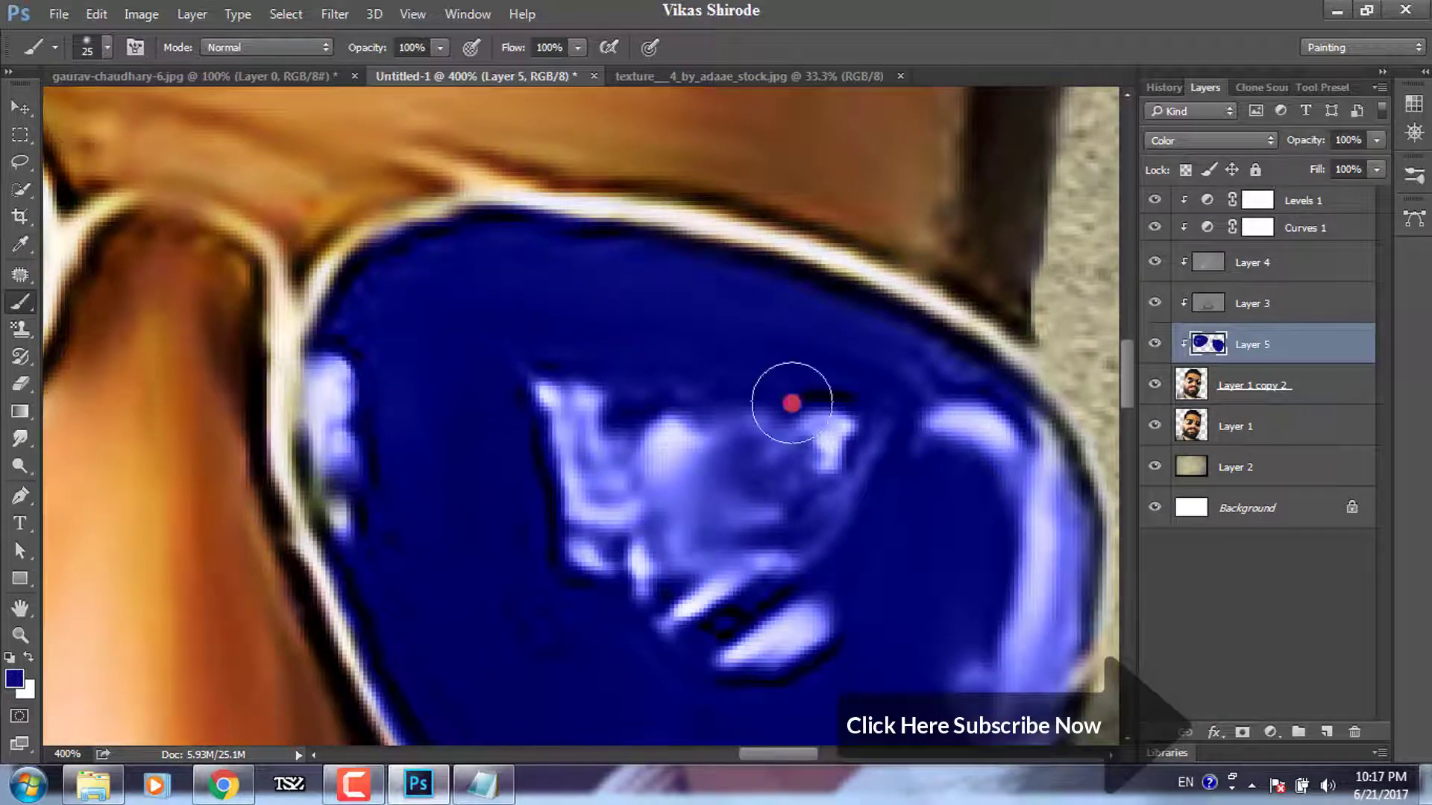
key("ctrl+minus")
key("ctrl+minus")
- Add an empty layer above wall texture Layer 2, move Layer 1 below it and hide it
key("ctrl+0")
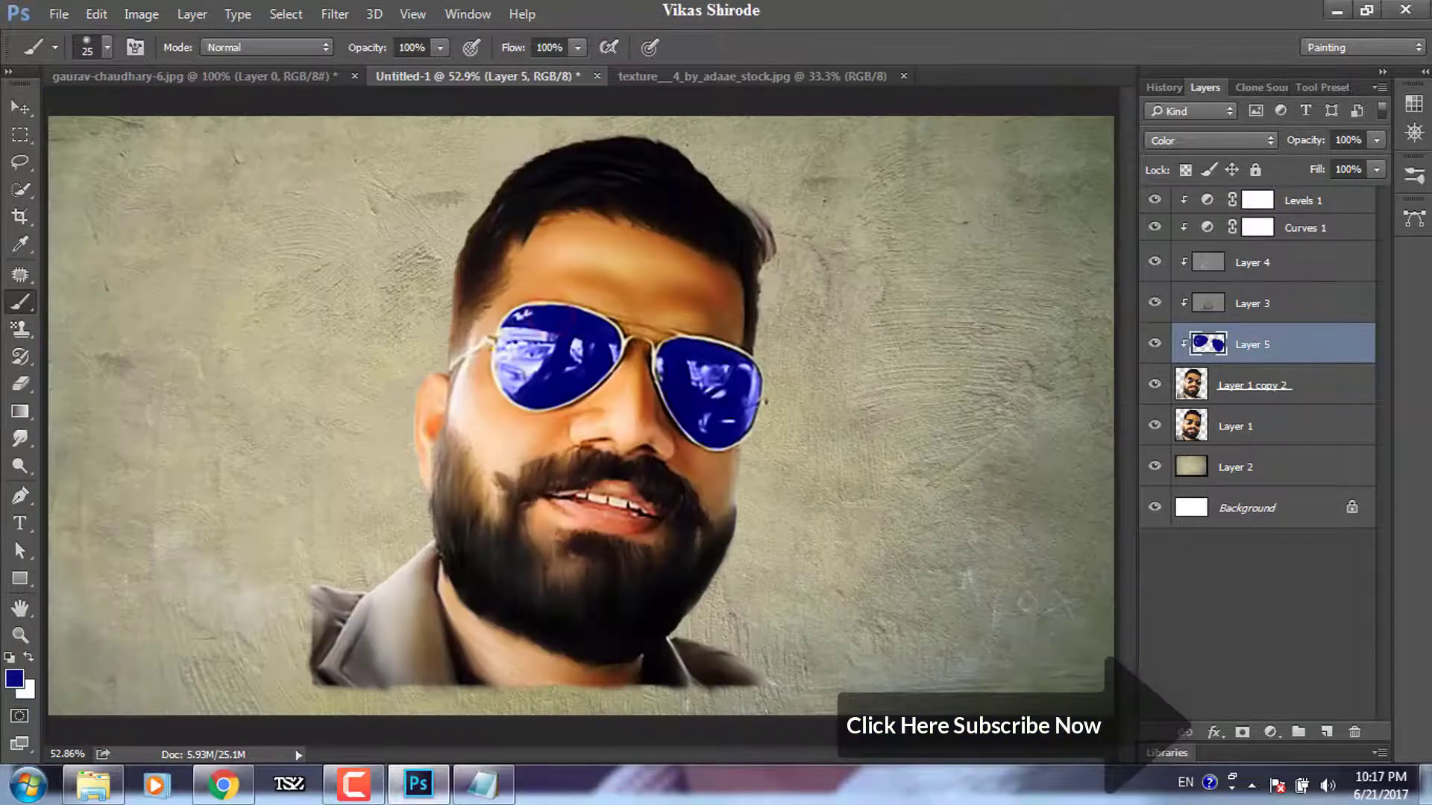
left_click(23, 110)
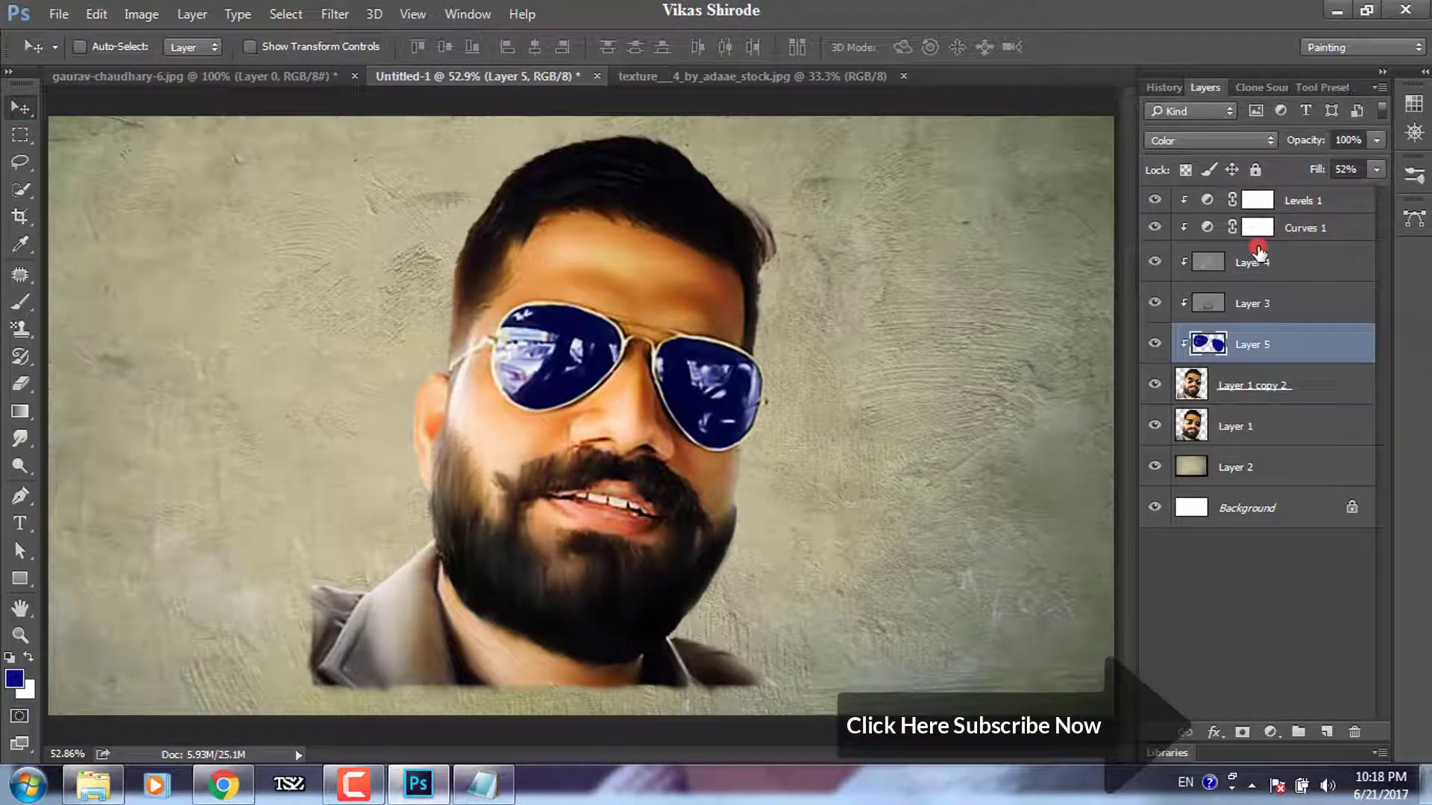
left_click(1271, 470)
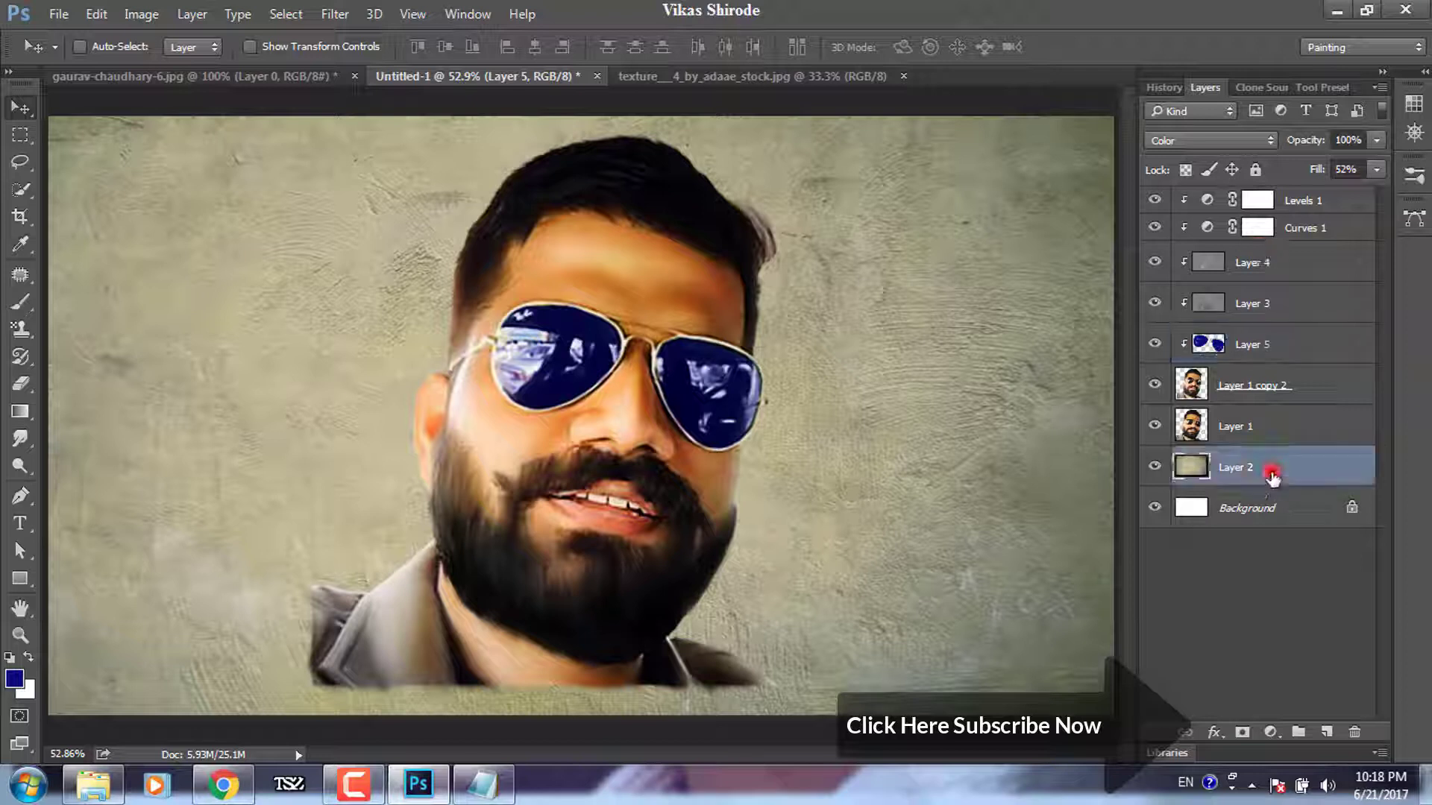
left_click(1329, 733)
left_click(1253, 386)
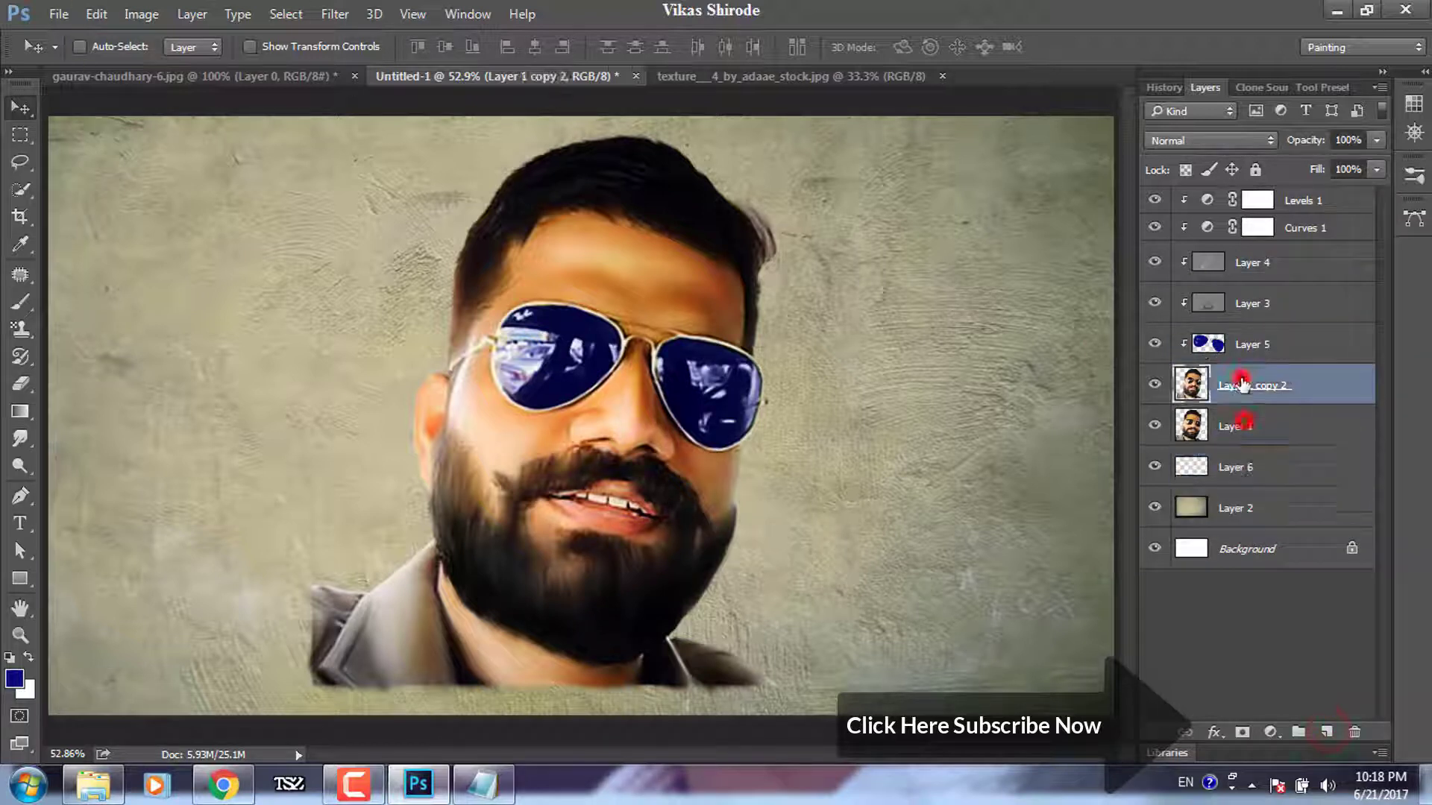
left_click_drag(1238, 425, 1238, 529)
left_click(1154, 508)
- Give Layer 1 copy 2 a black layer mask that hides the portrait
left_click(1260, 385)
left_click(1242, 732)
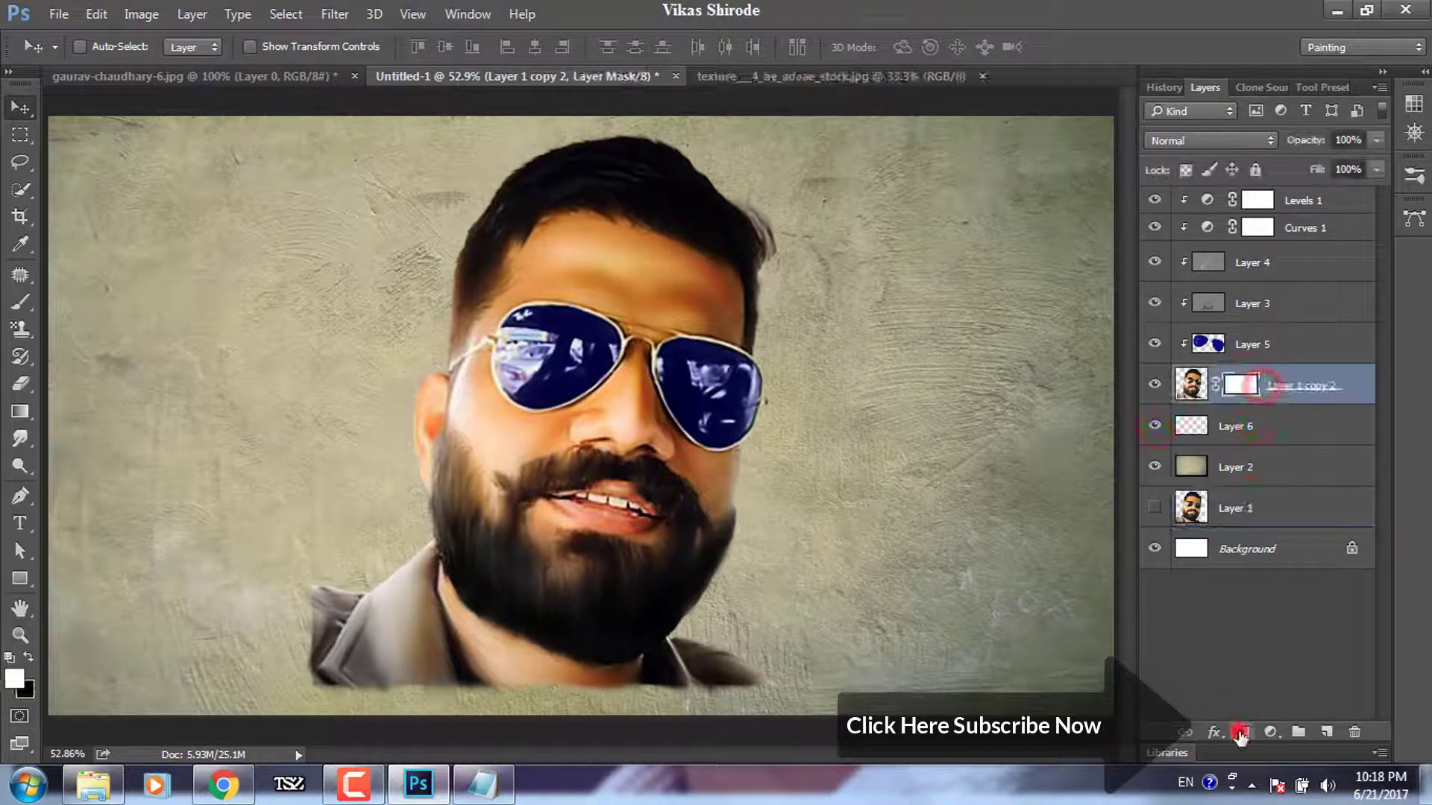
key("ctrl+z")
left_click(1240, 732, "alt")
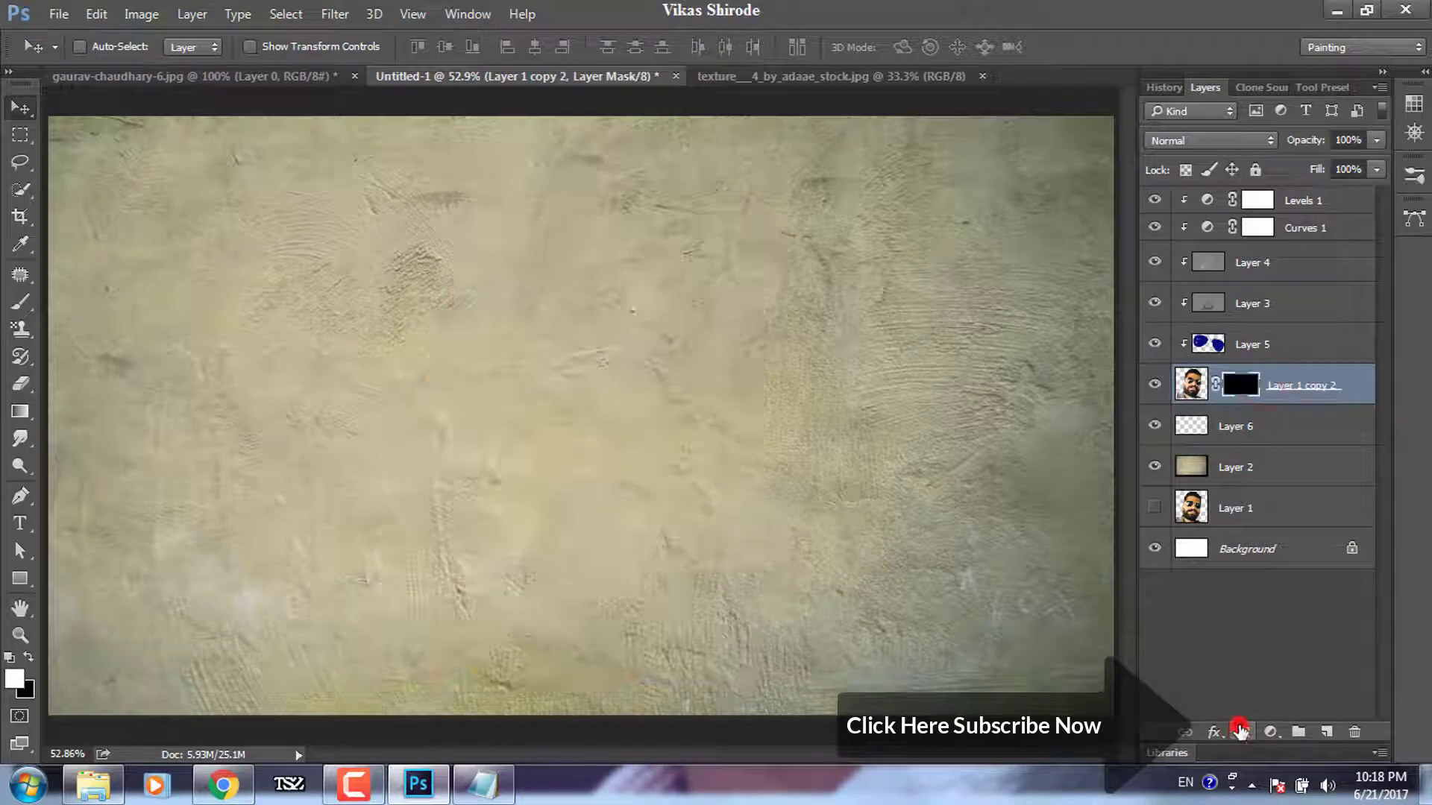
- Load the Pastel Brushes set and choose a large pastel brush tip
left_click(27, 313)
left_click(107, 47)
left_click(368, 86)
left_click(449, 496)
left_click(658, 302)
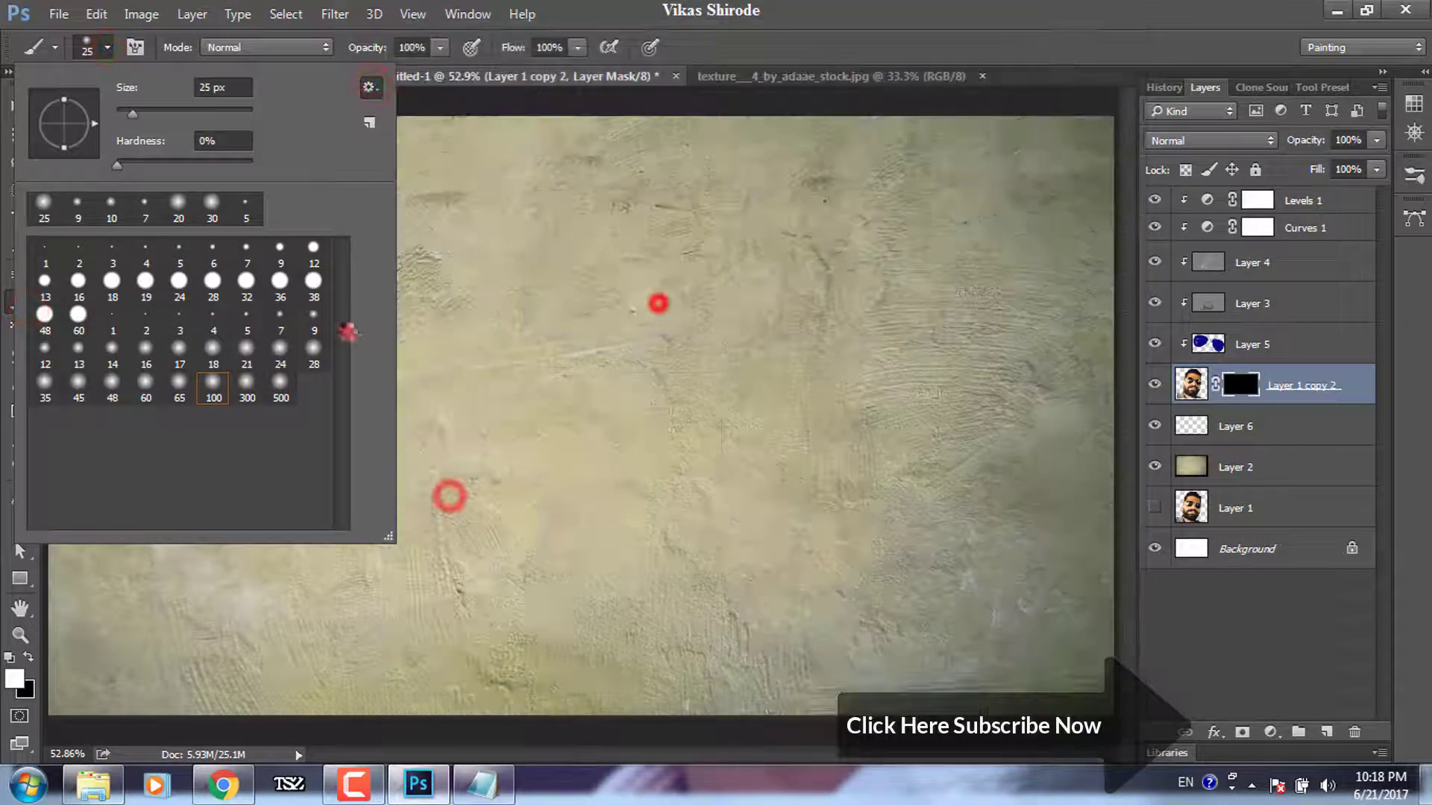
left_click(163, 223)
double_click(84, 253)
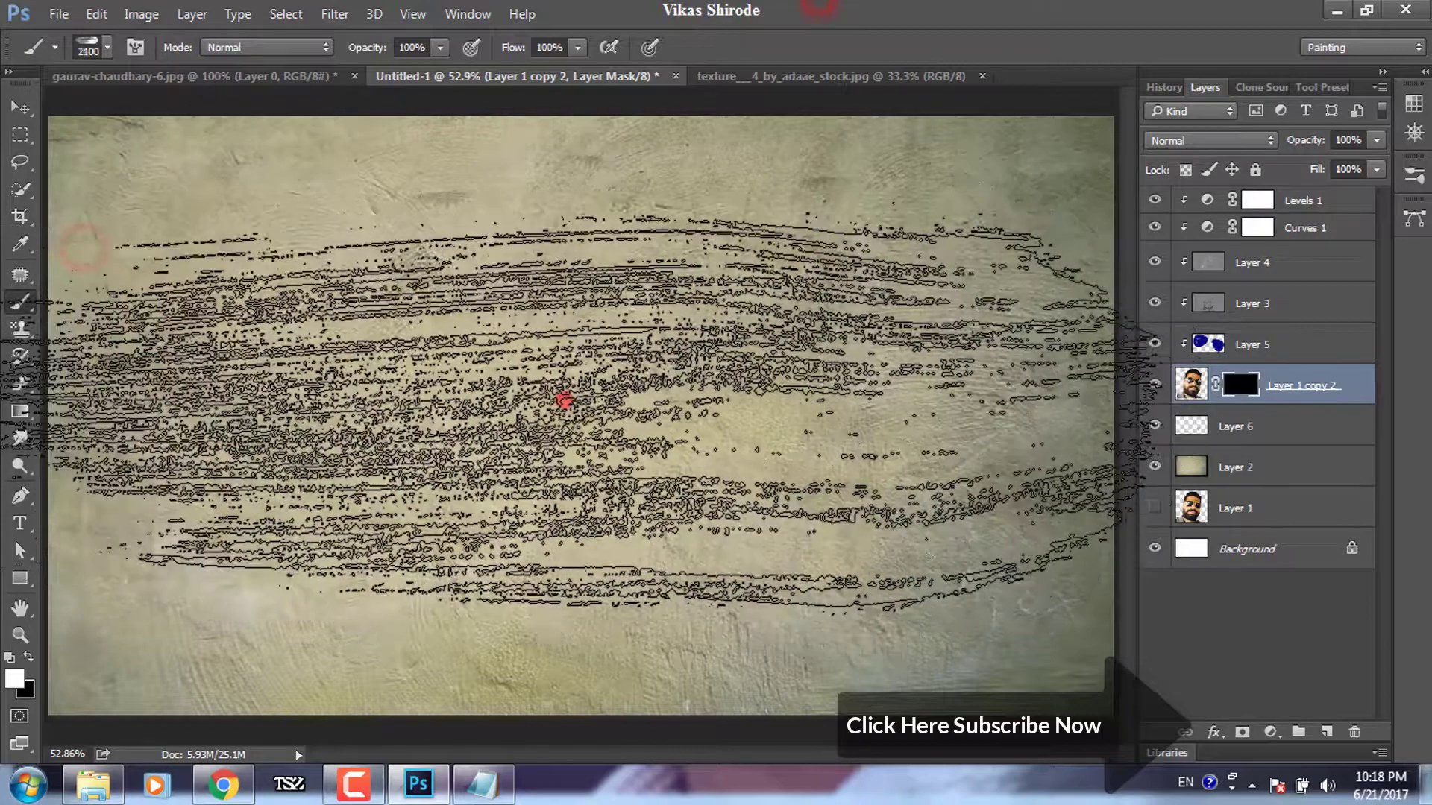
- Paint white on the mask with a diagonally rotated pastel tip to reveal the face
mouse_move(580, 338)
left_mouse_down()
mouse_move(418, 321)
mouse_move(515, 347)
left_mouse_up()
right_click(429, 351)
key("Return")
left_click_drag(574, 392, 522, 336)
right_click(641, 288)
left_click_drag(694, 350, 719, 368)
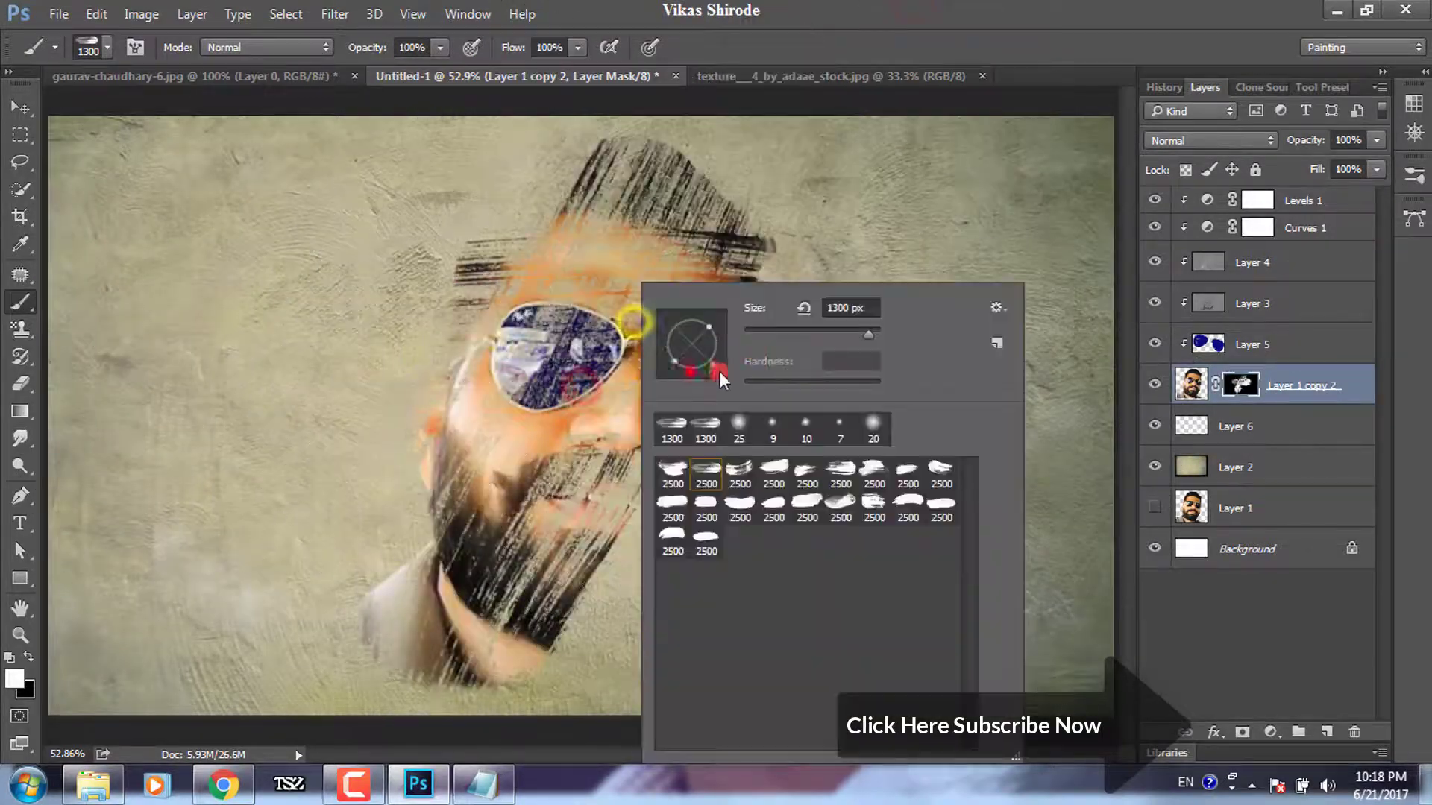
key("Return")
left_click_drag(582, 298, 567, 522)
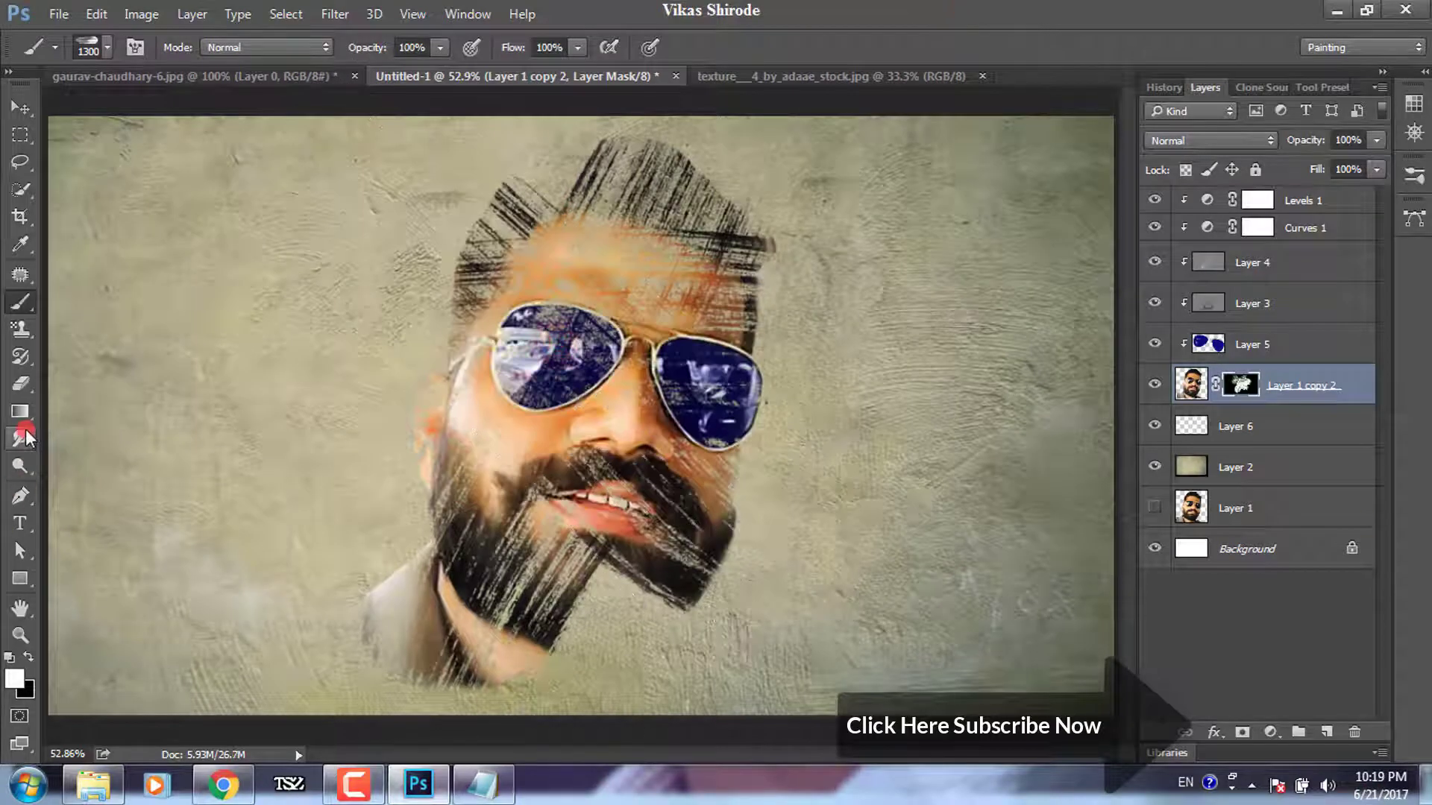
- Switch to another 2500 px pastel brush and reduce it to 1600
left_click(105, 51)
double_click(179, 253)
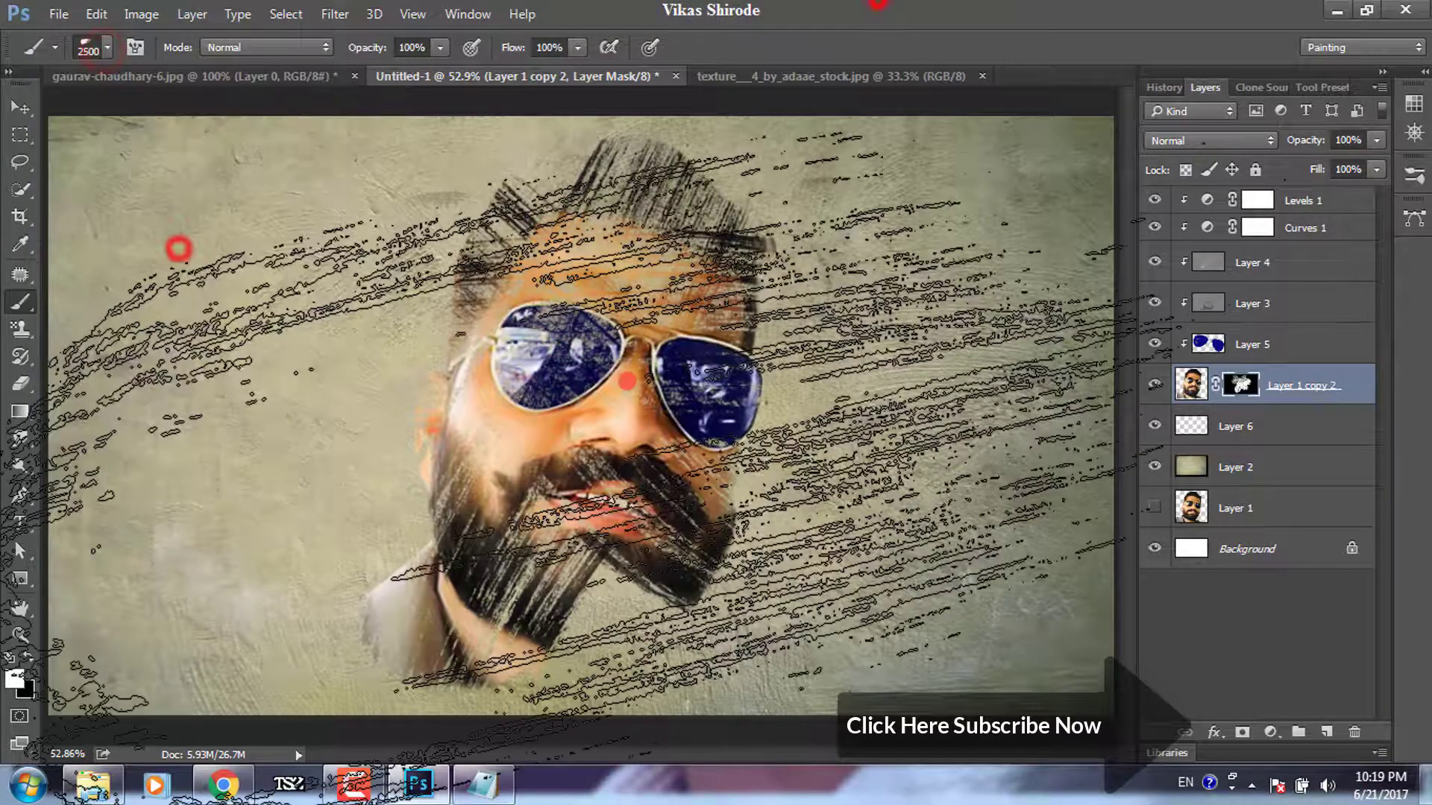
key("bracketleft")
key("bracketleft")
key("bracketleft")
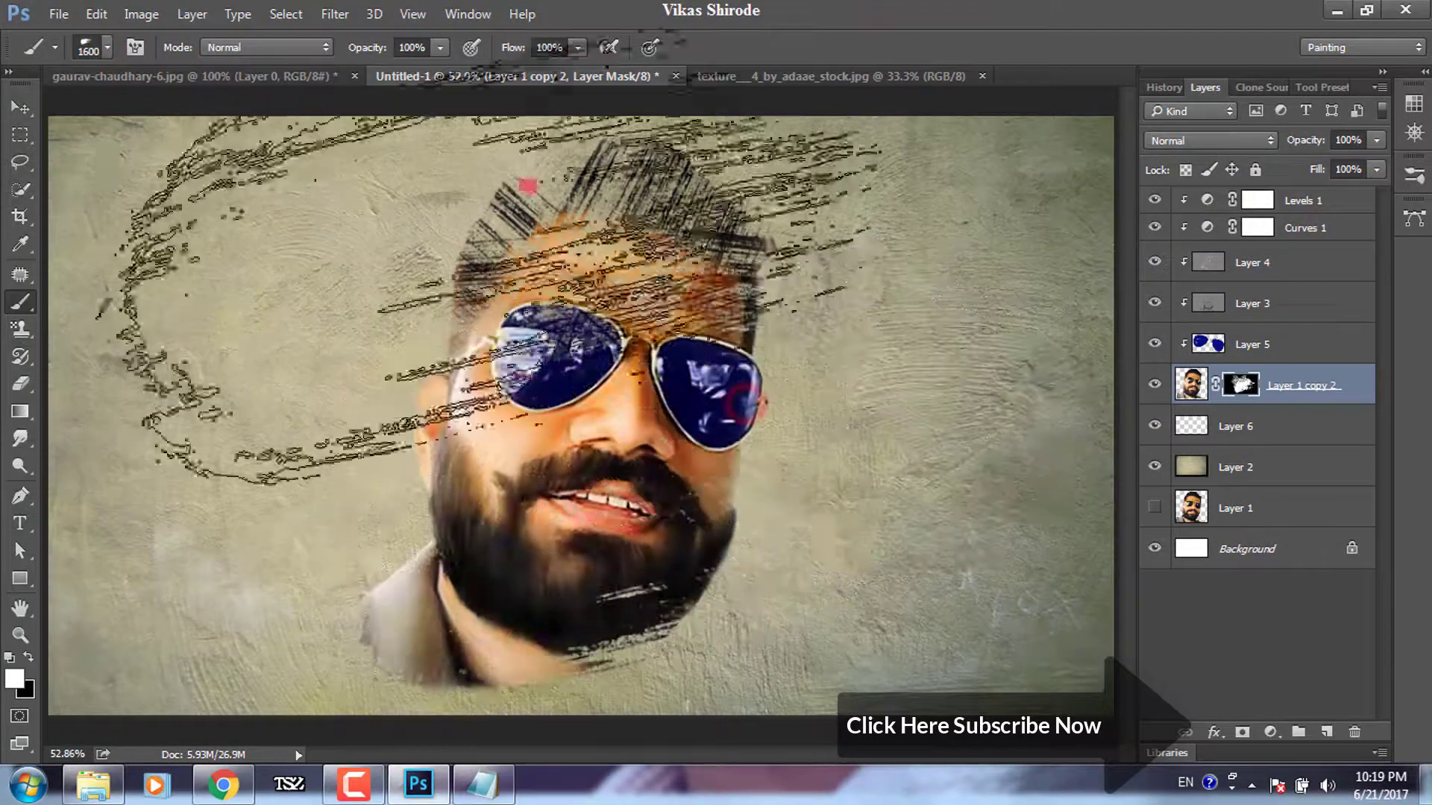
right_click(615, 347)
left_click(825, 45)
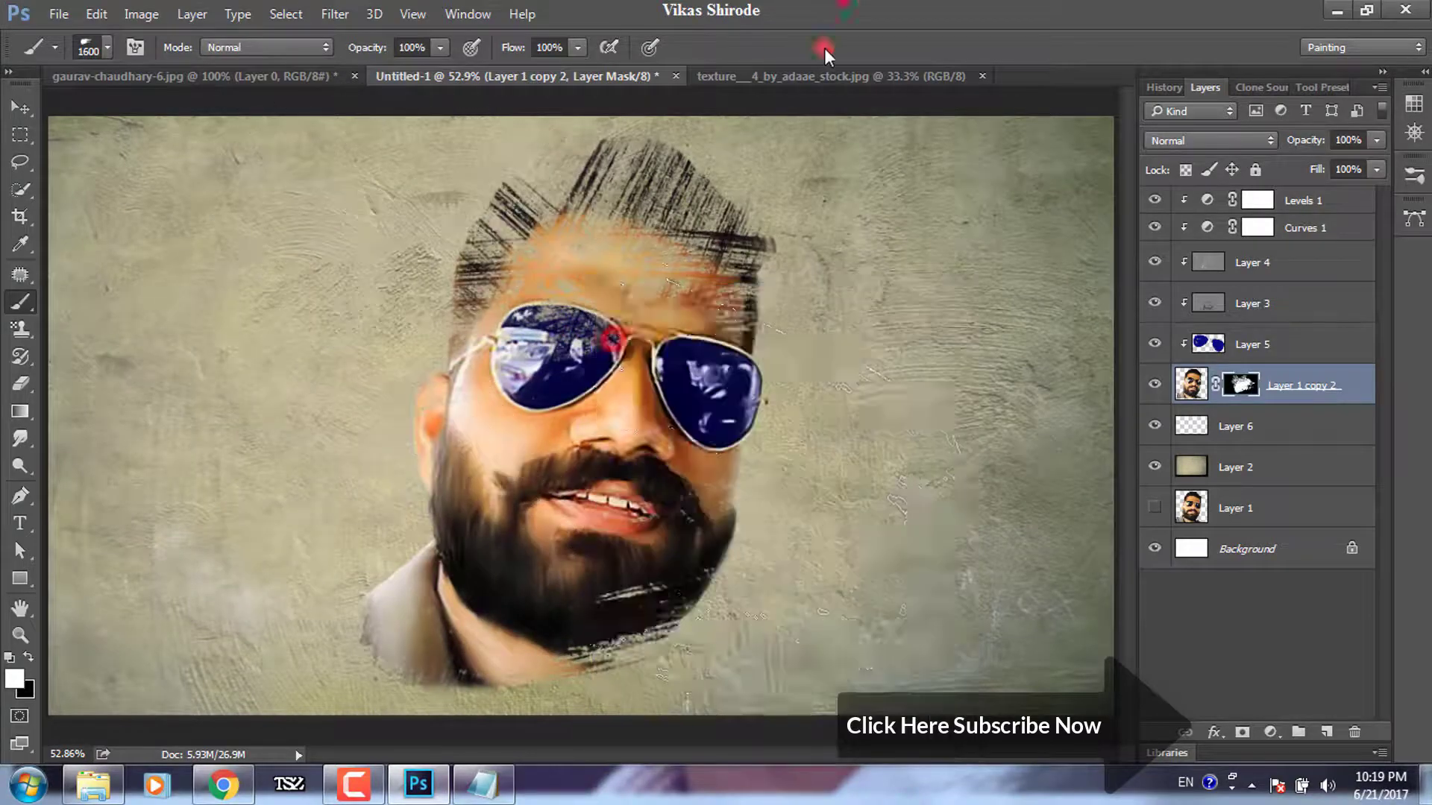
left_click(21, 112)
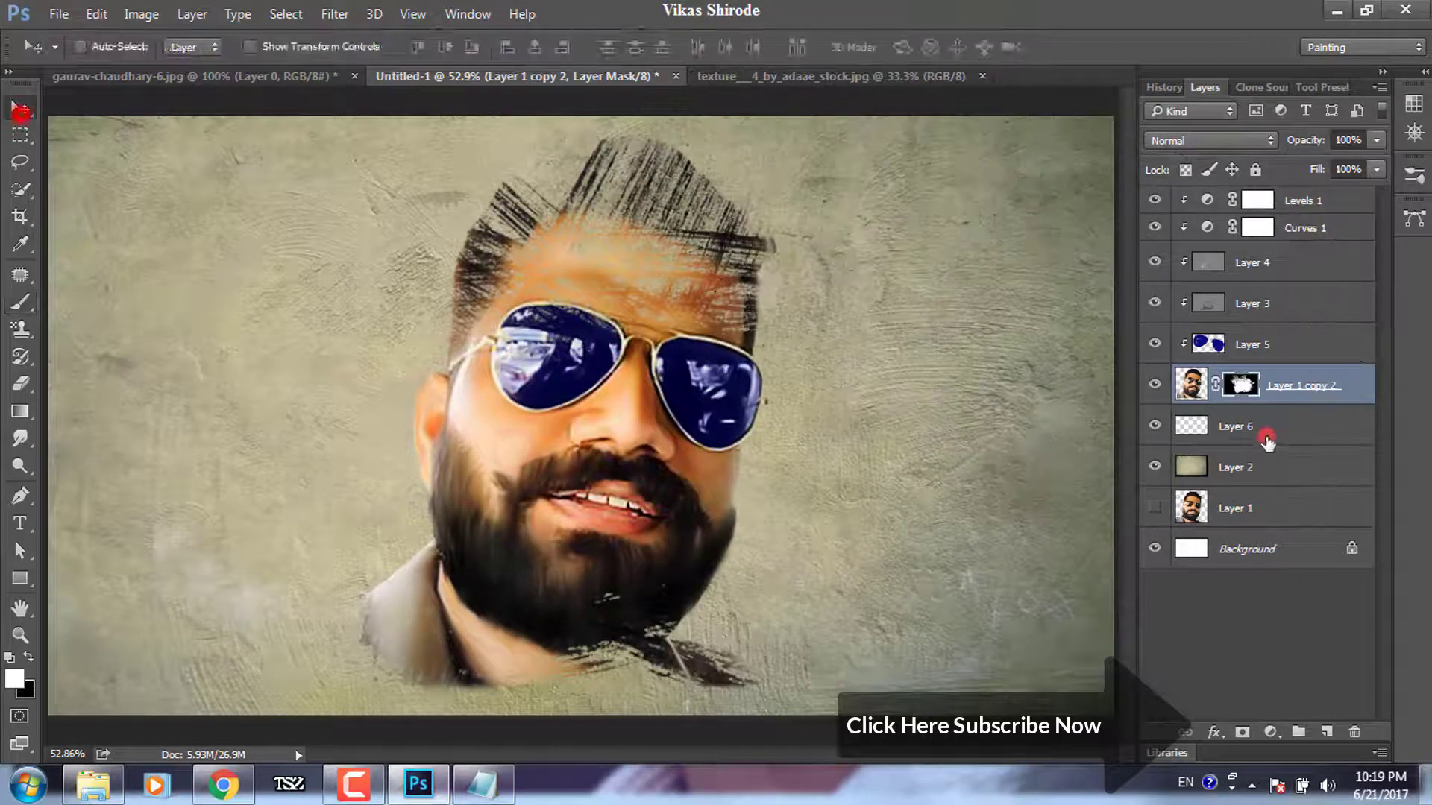
left_click(58, 14)
- Bring the abstract paint texture into Untitled-1 as Layer 7, below Layer 1 copy 2
left_click(30, 52)
double_click(255, 187)
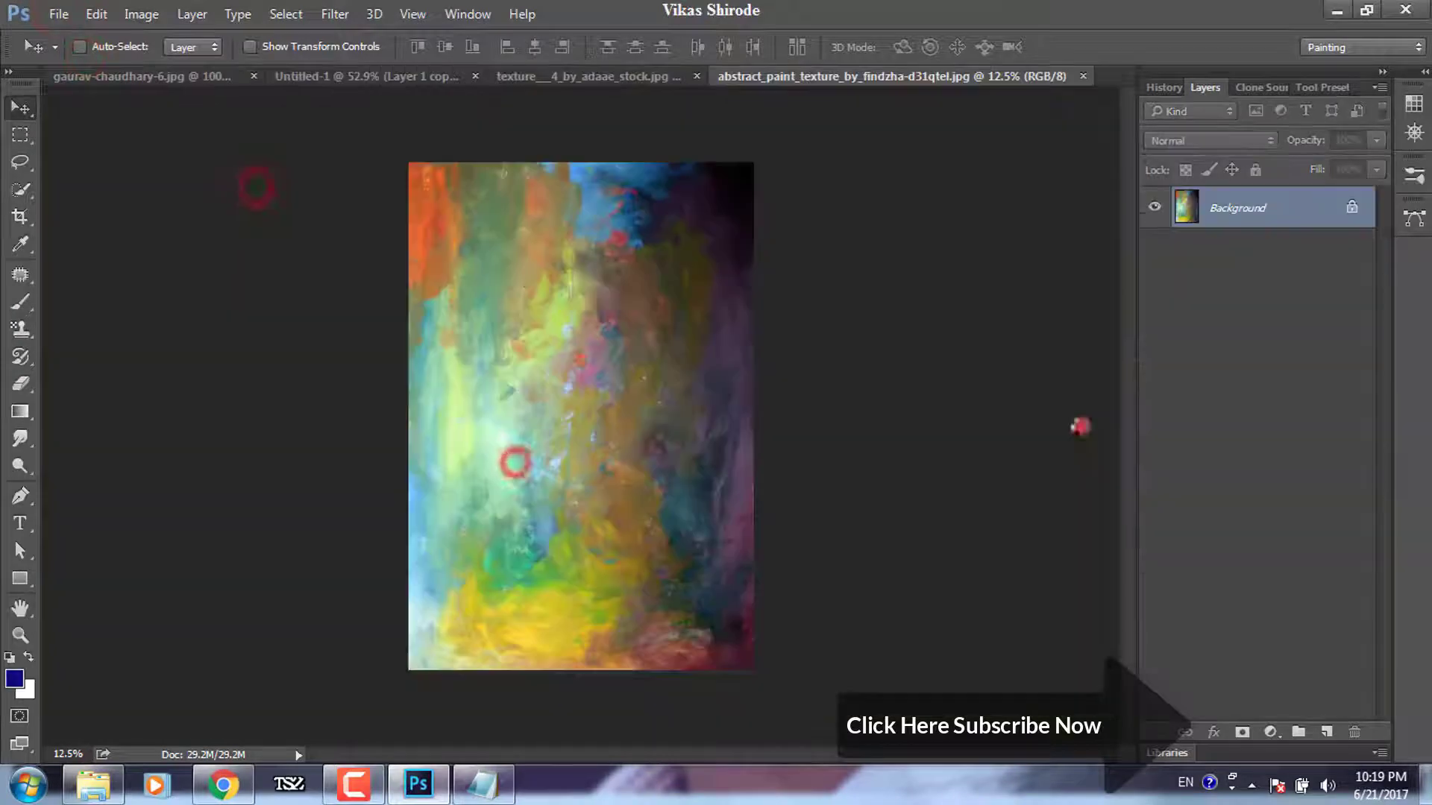
left_click_drag(579, 362, 321, 317)
left_click_drag(1328, 385, 1316, 452)
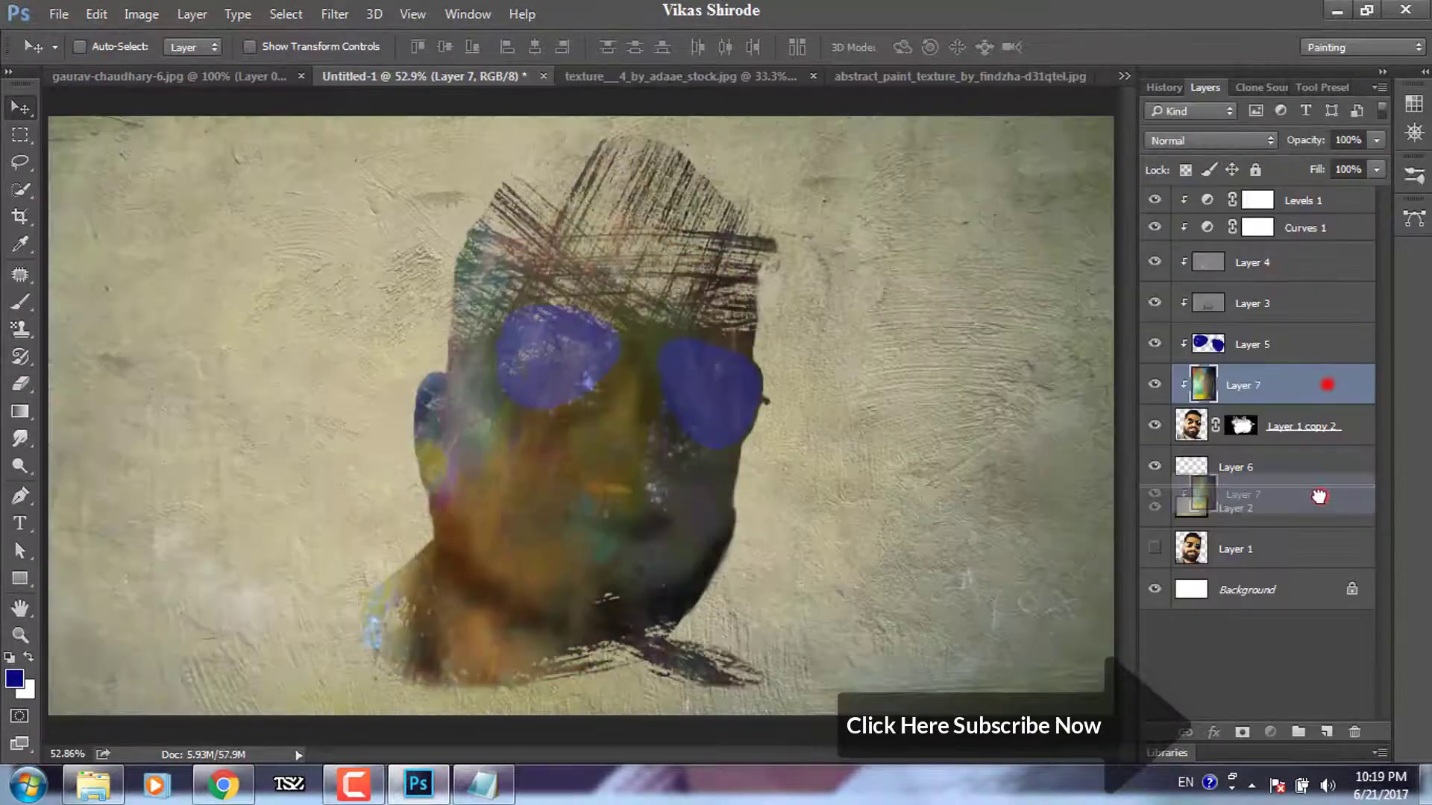
key("ctrl+minus")
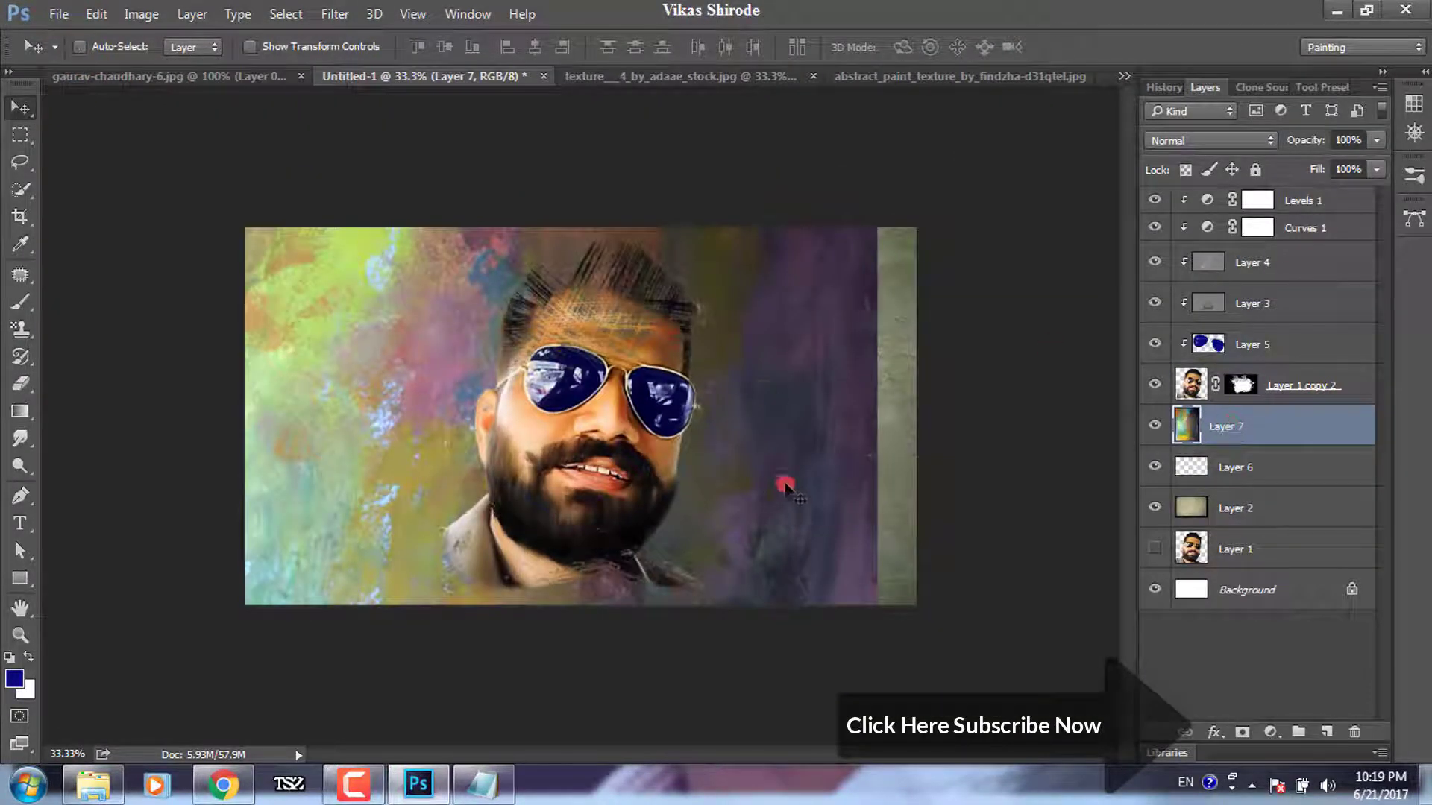
mouse_move(846, 514)
left_mouse_down()
mouse_move(980, 514)
mouse_move(353, 321)
left_mouse_up()
- Scale the paint texture with Ctrl+T to fill the whole canvas and commit
key("ctrl+t")
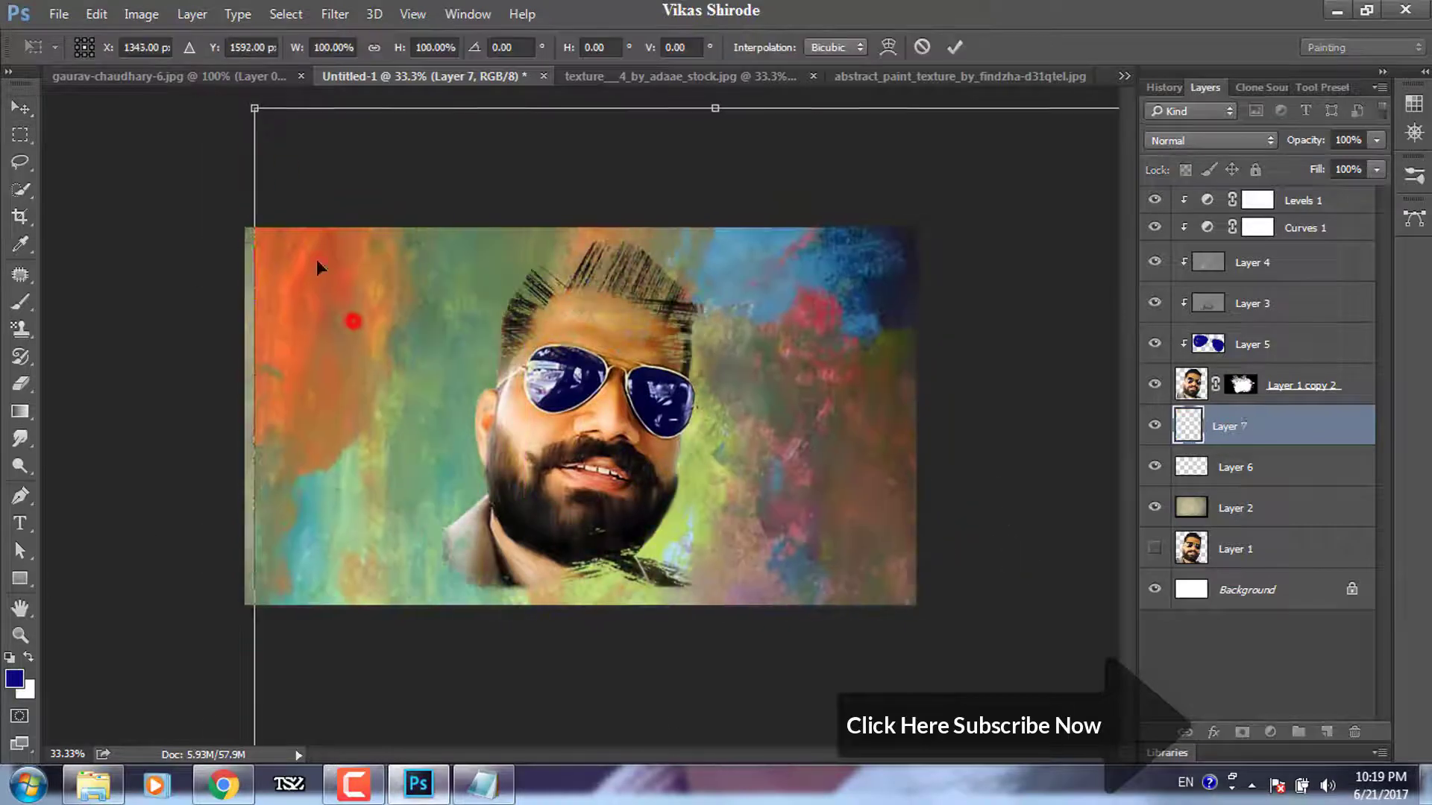
left_click_drag(255, 110, 245, 228)
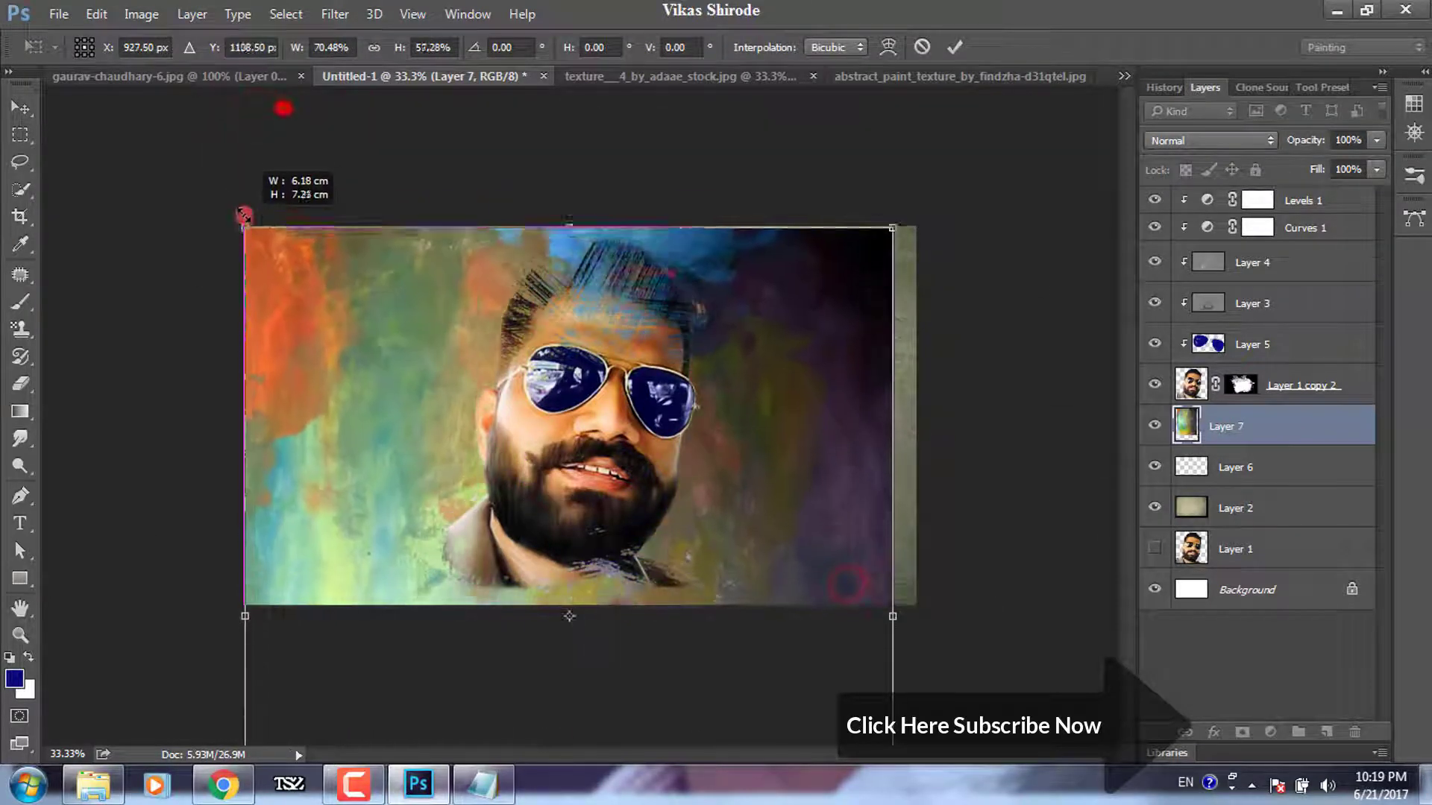
left_click_drag(893, 228, 932, 229)
left_click_drag(803, 422, 229, 613)
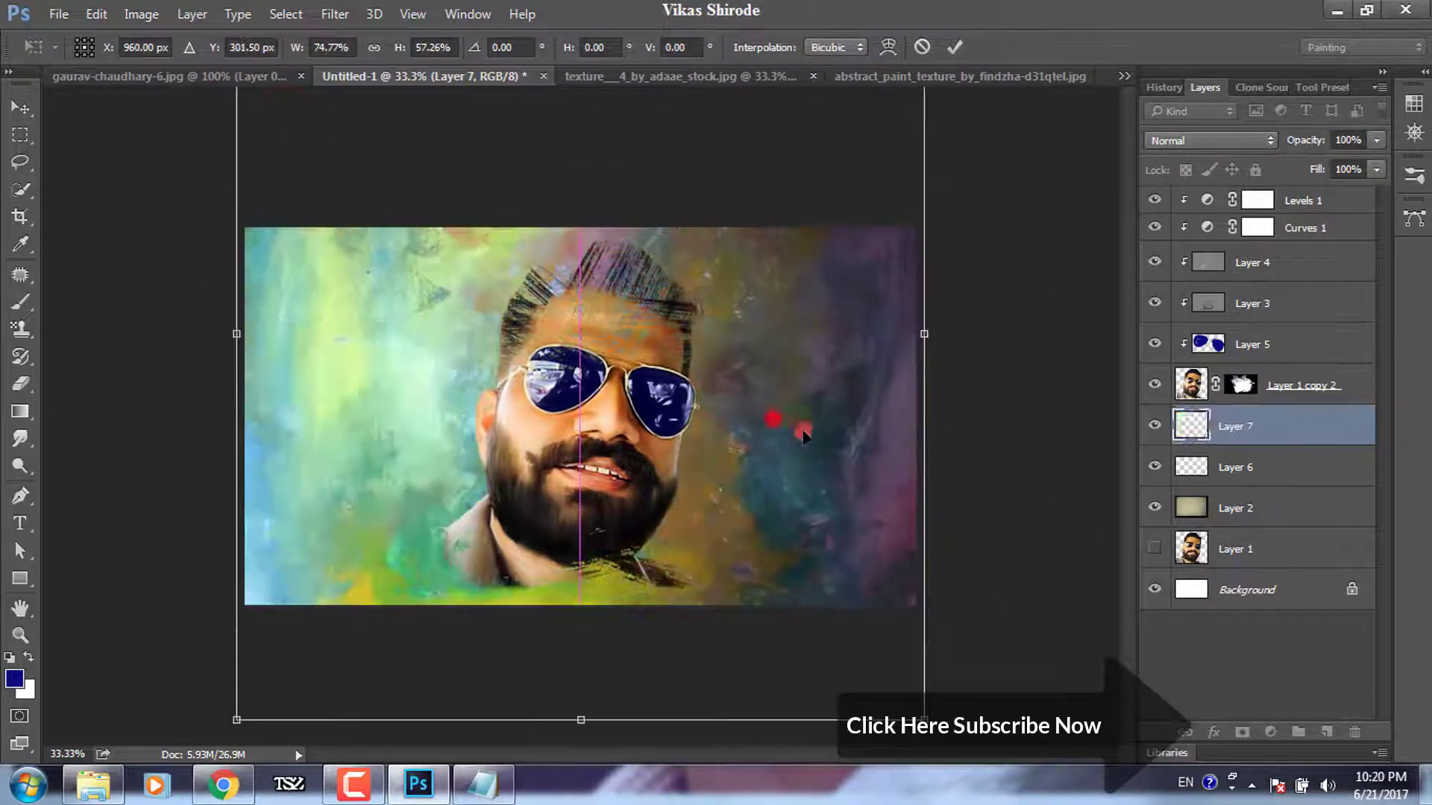
mouse_move(387, 277)
left_mouse_down()
mouse_move(275, 704)
mouse_move(246, 601)
left_mouse_up()
left_click_drag(834, 603, 920, 610)
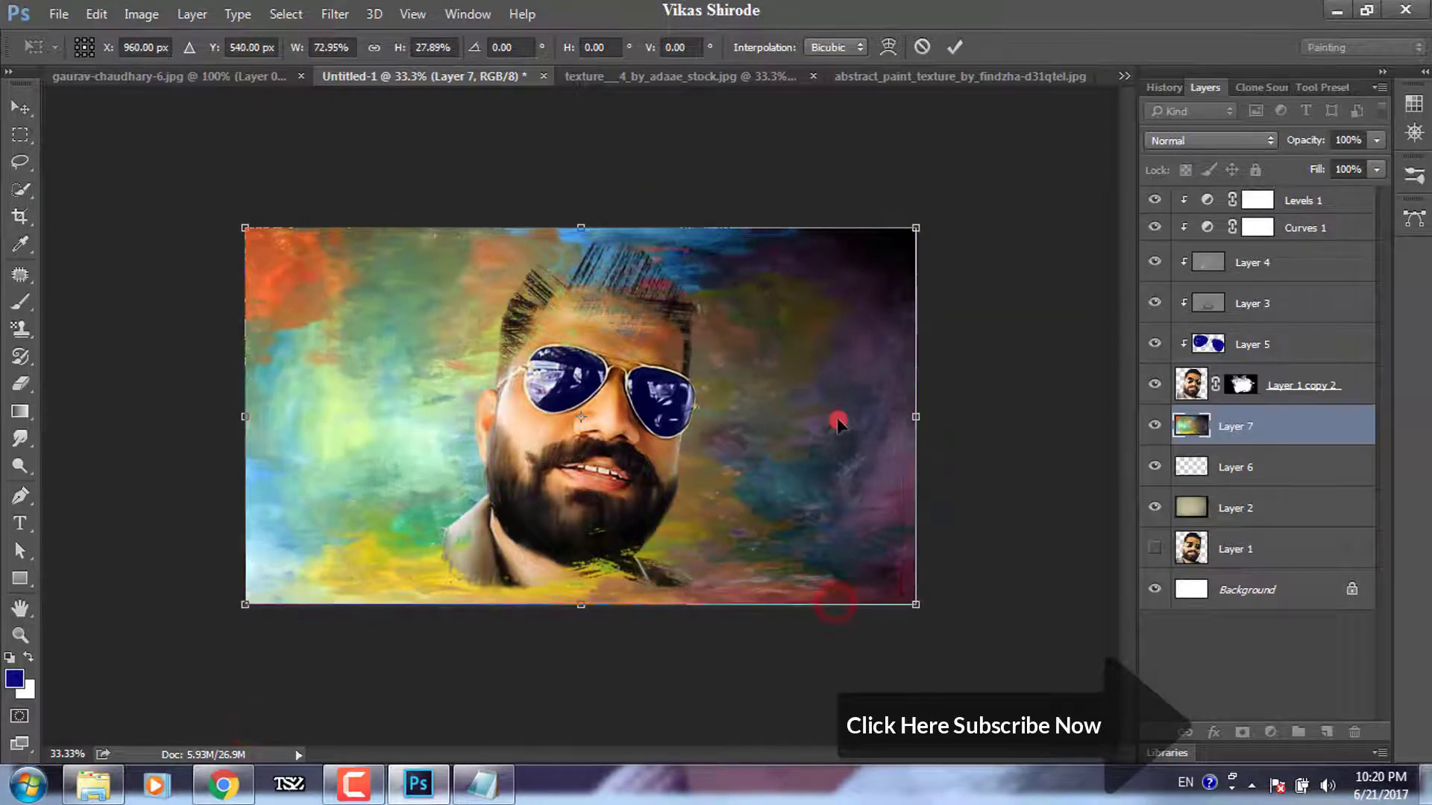
key("ctrl+plus")
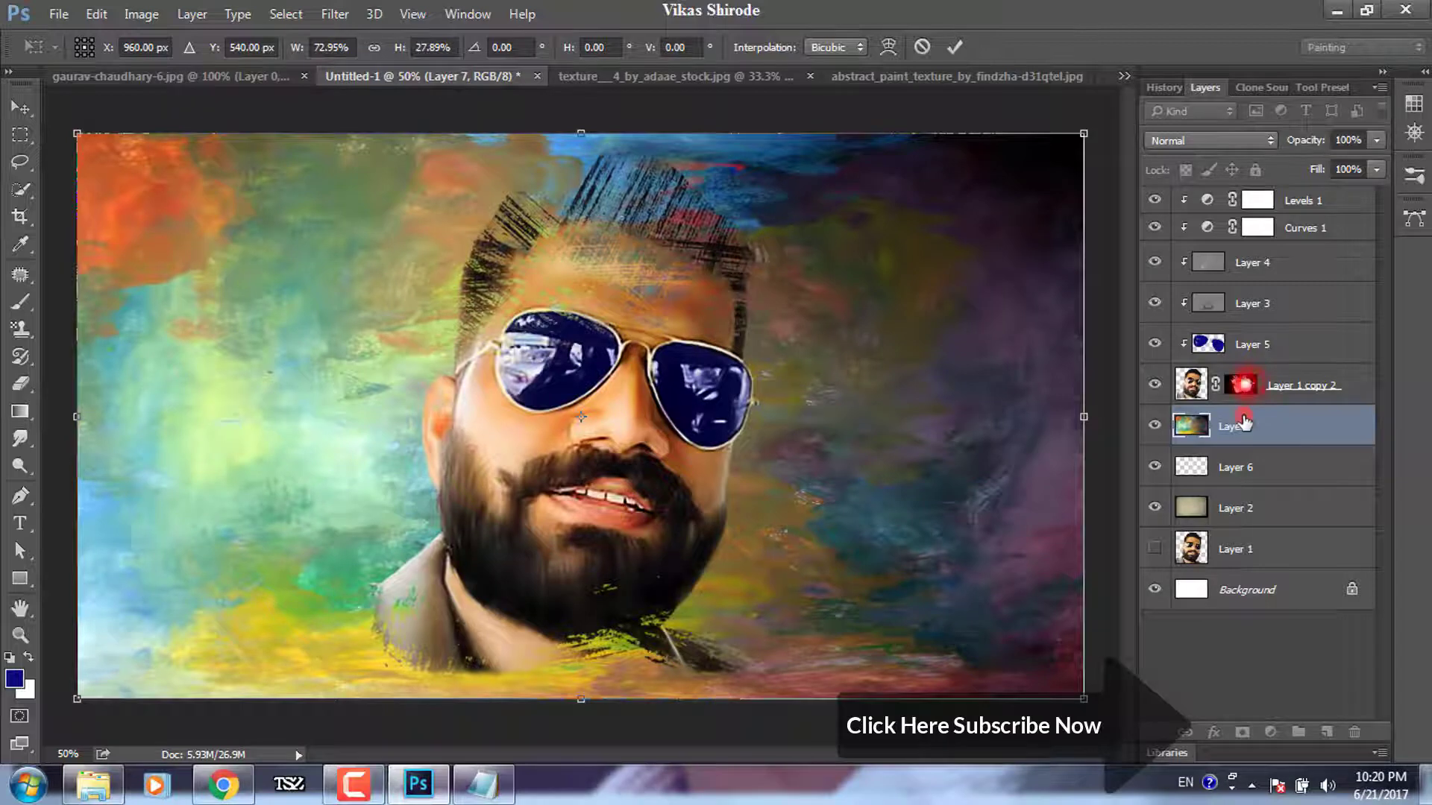
left_click(1244, 423)
- Copy Layer 1 copy 2's face mask onto Layer 7, replacing its mask
left_click(1242, 733, "alt")
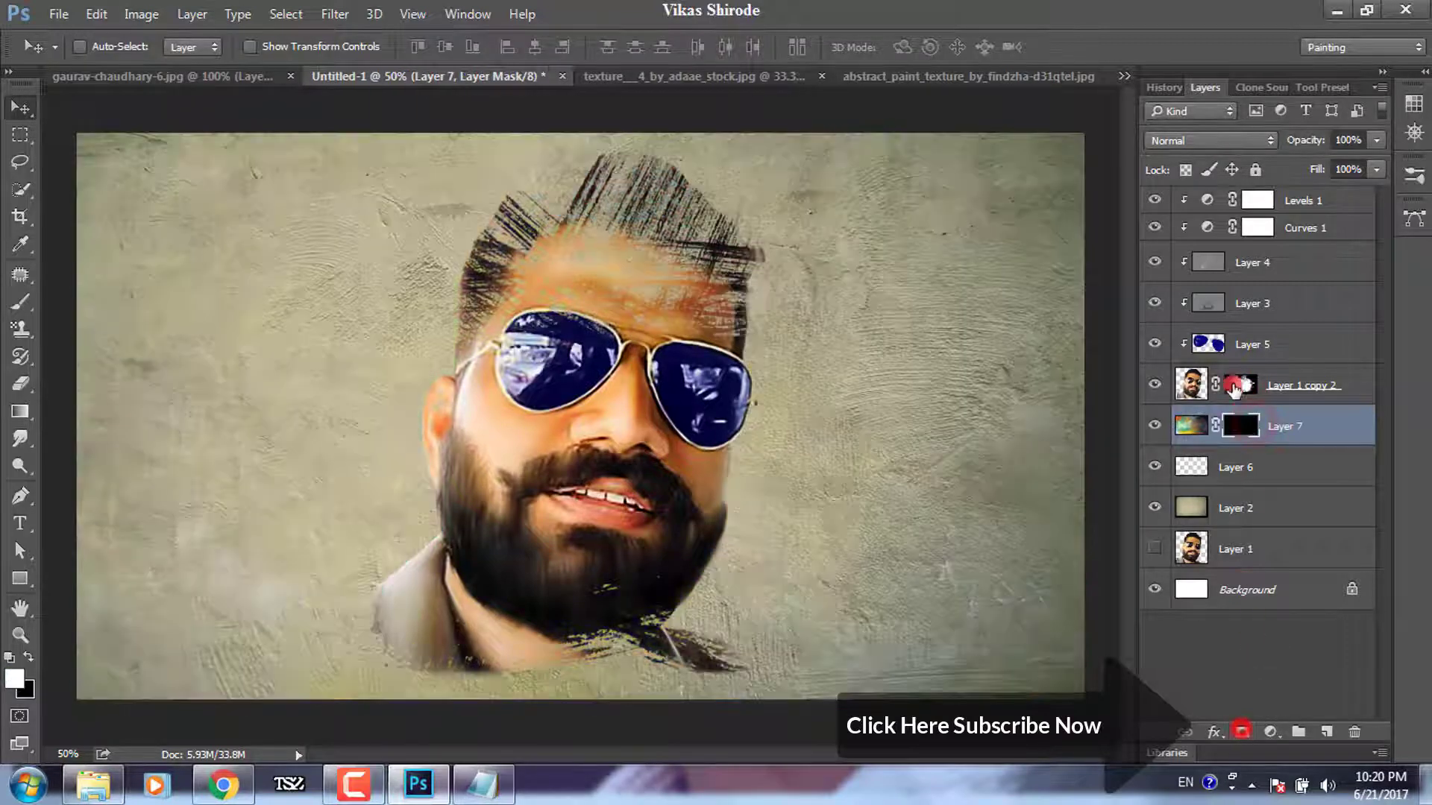
left_click_drag(1242, 384, 1242, 425)
left_click(637, 302)
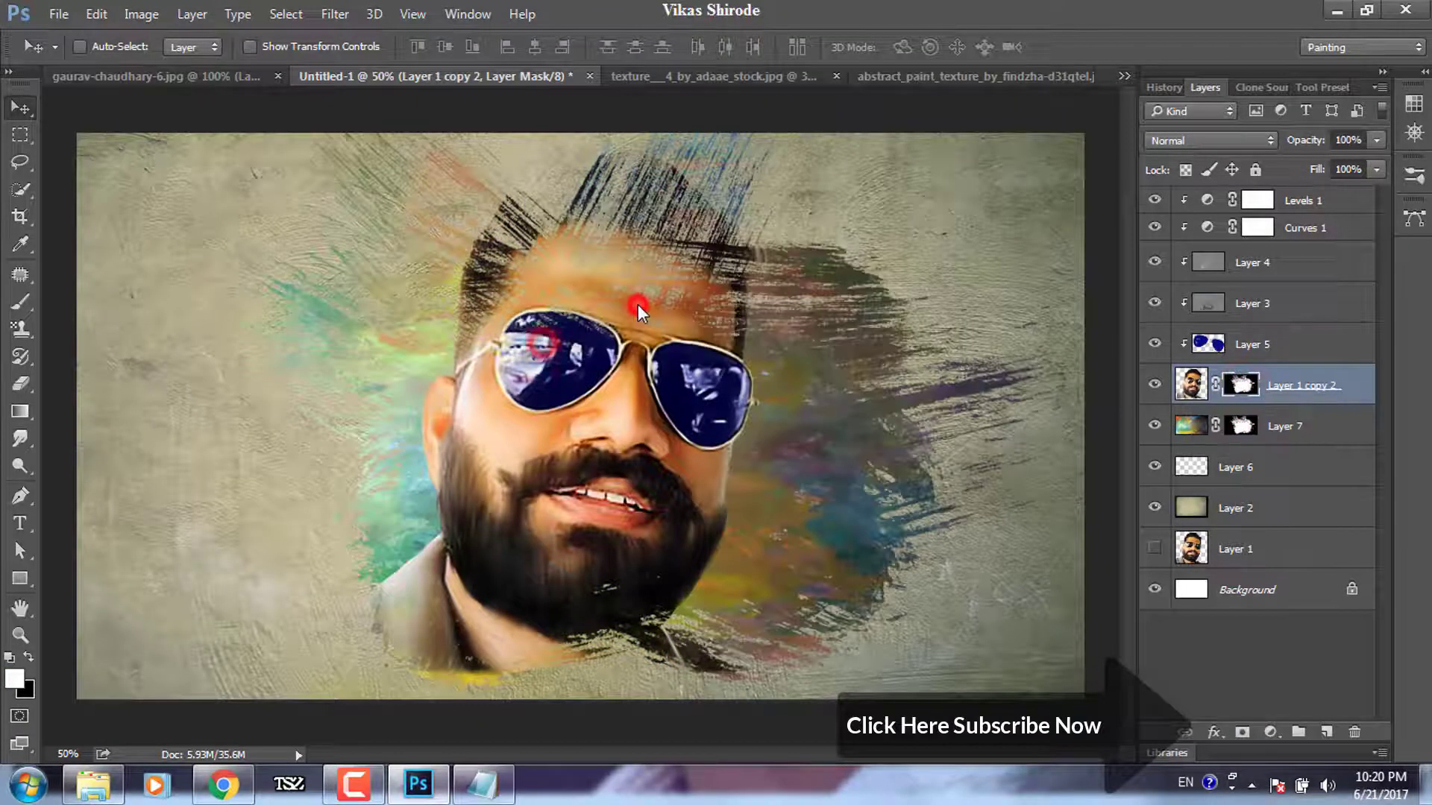
left_click(1243, 425)
- Load the 20 Watercolor Mask Brushes set and choose a 2500 px watercolour brush
left_click(21, 301)
left_click(107, 47)
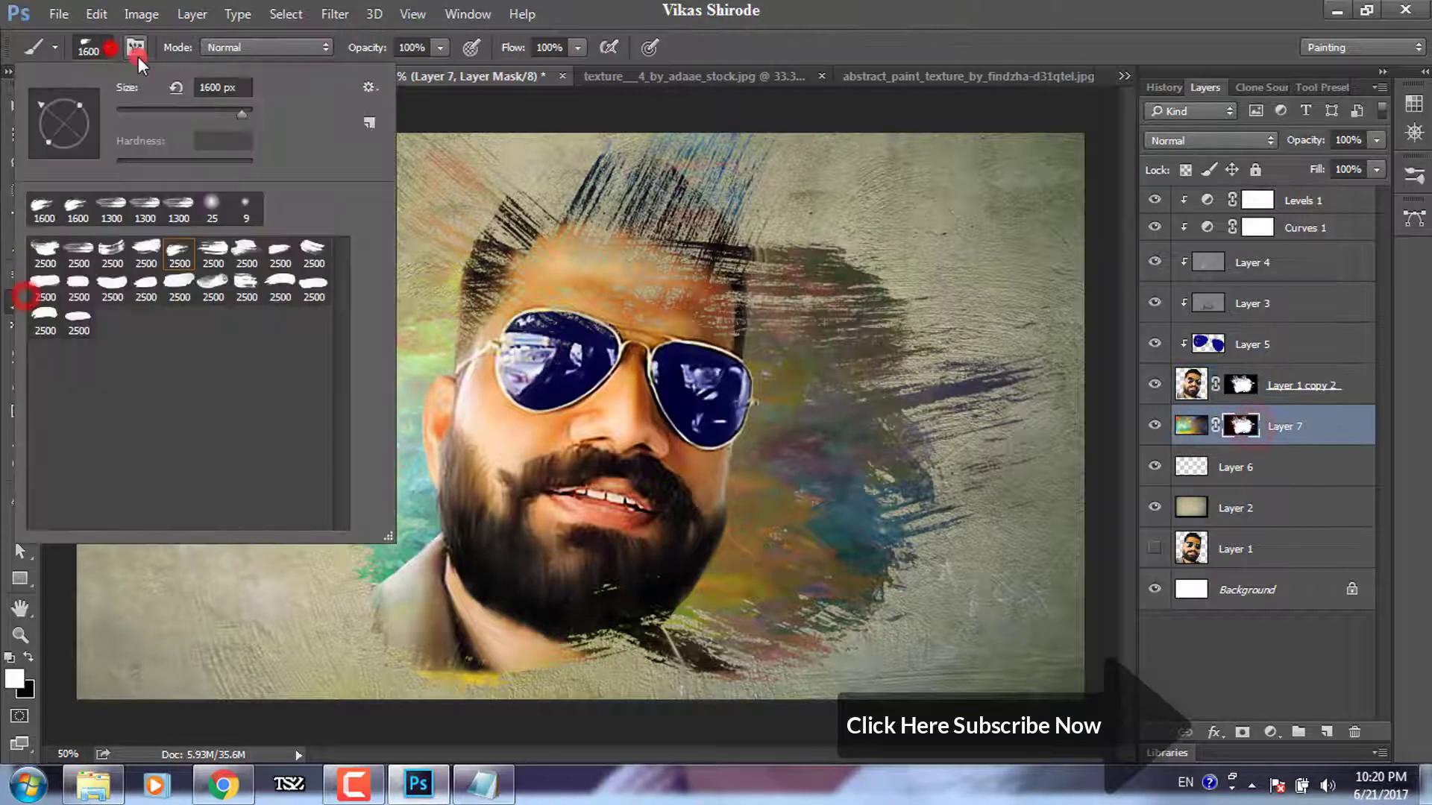
left_click(368, 88)
left_click(484, 507)
key("Return")
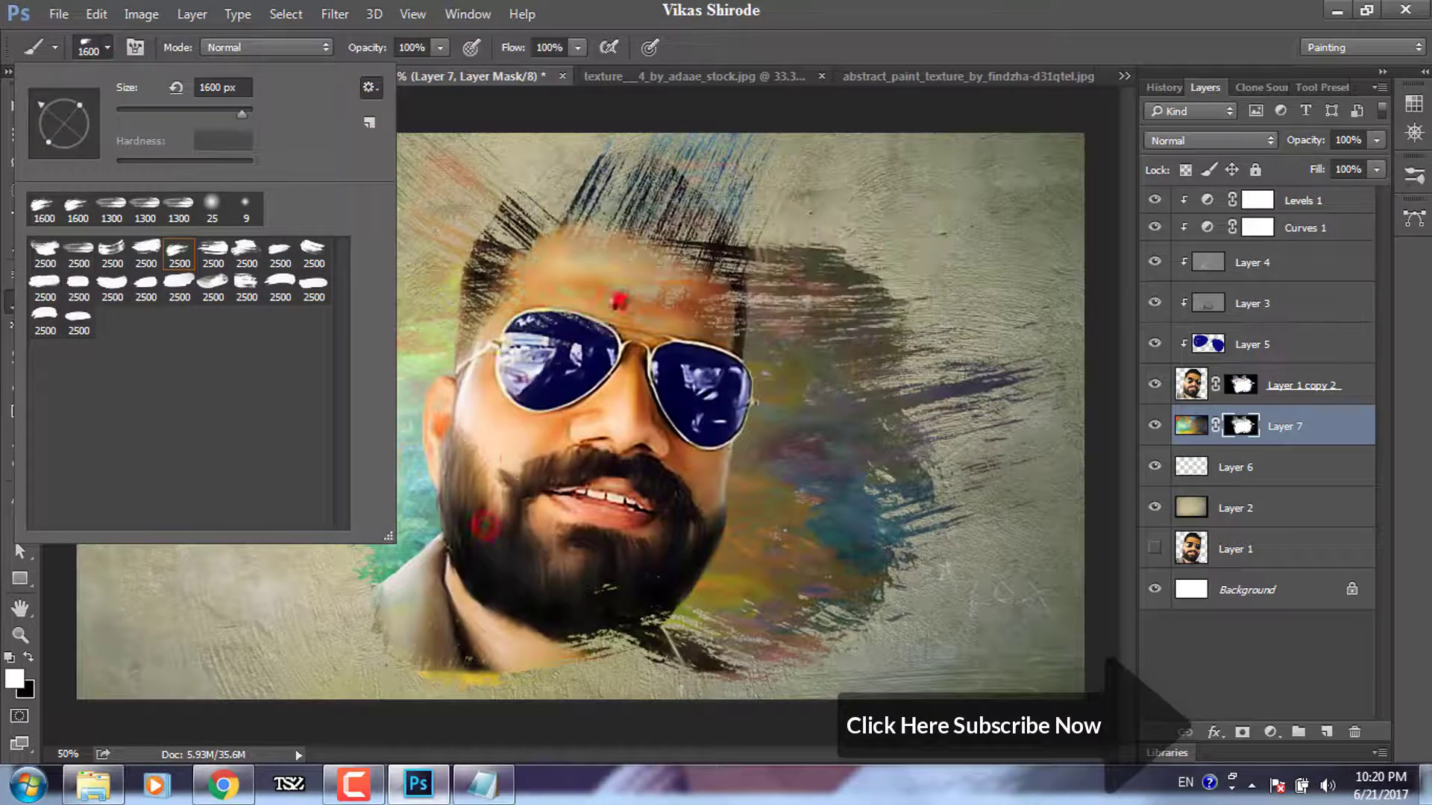
left_click(146, 253)
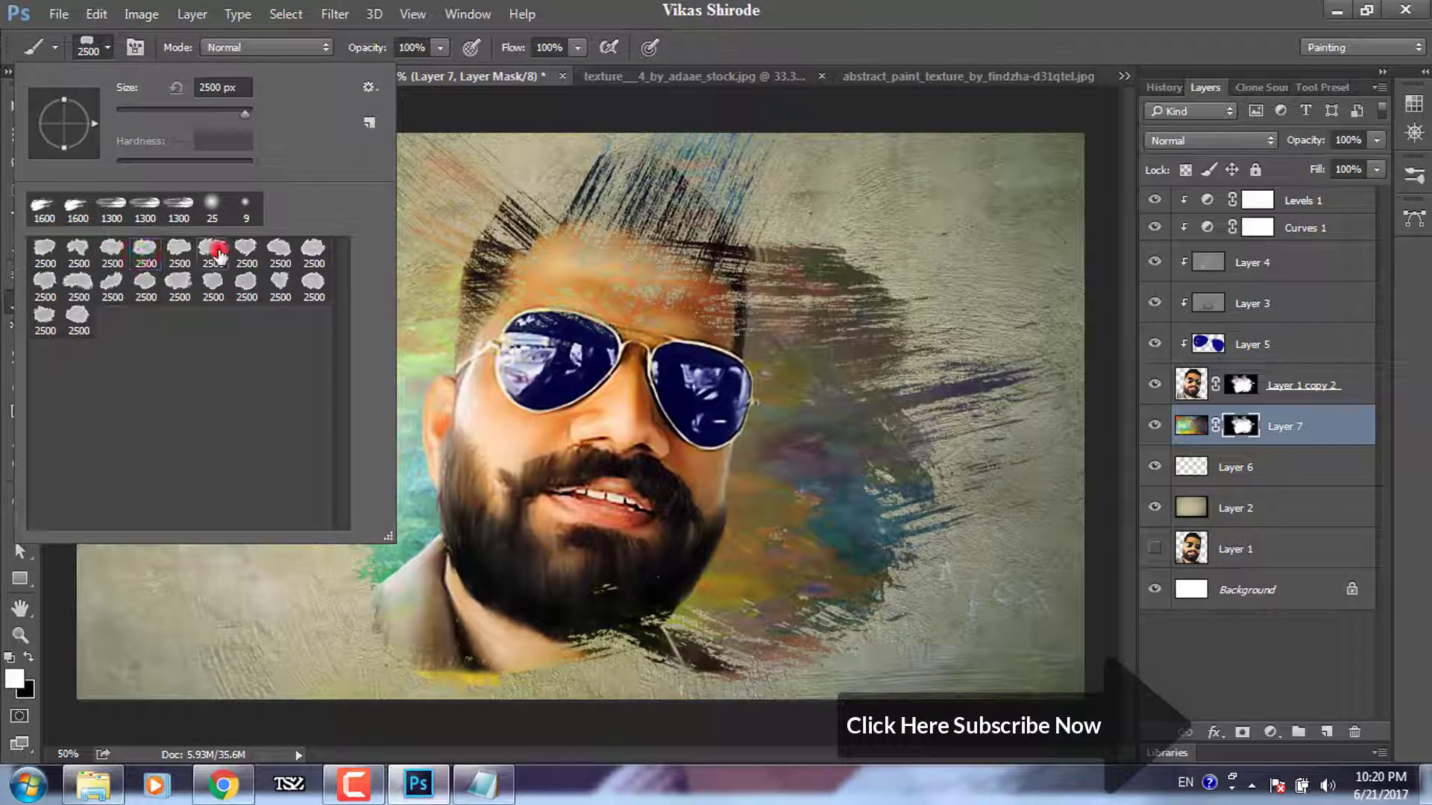
double_click(217, 252)
- Enable Shape Dynamics: size jitter 48%, angle jitter 37%, minimum diameter 19%
right_click(650, 336)
left_click(135, 47)
left_click(723, 255)
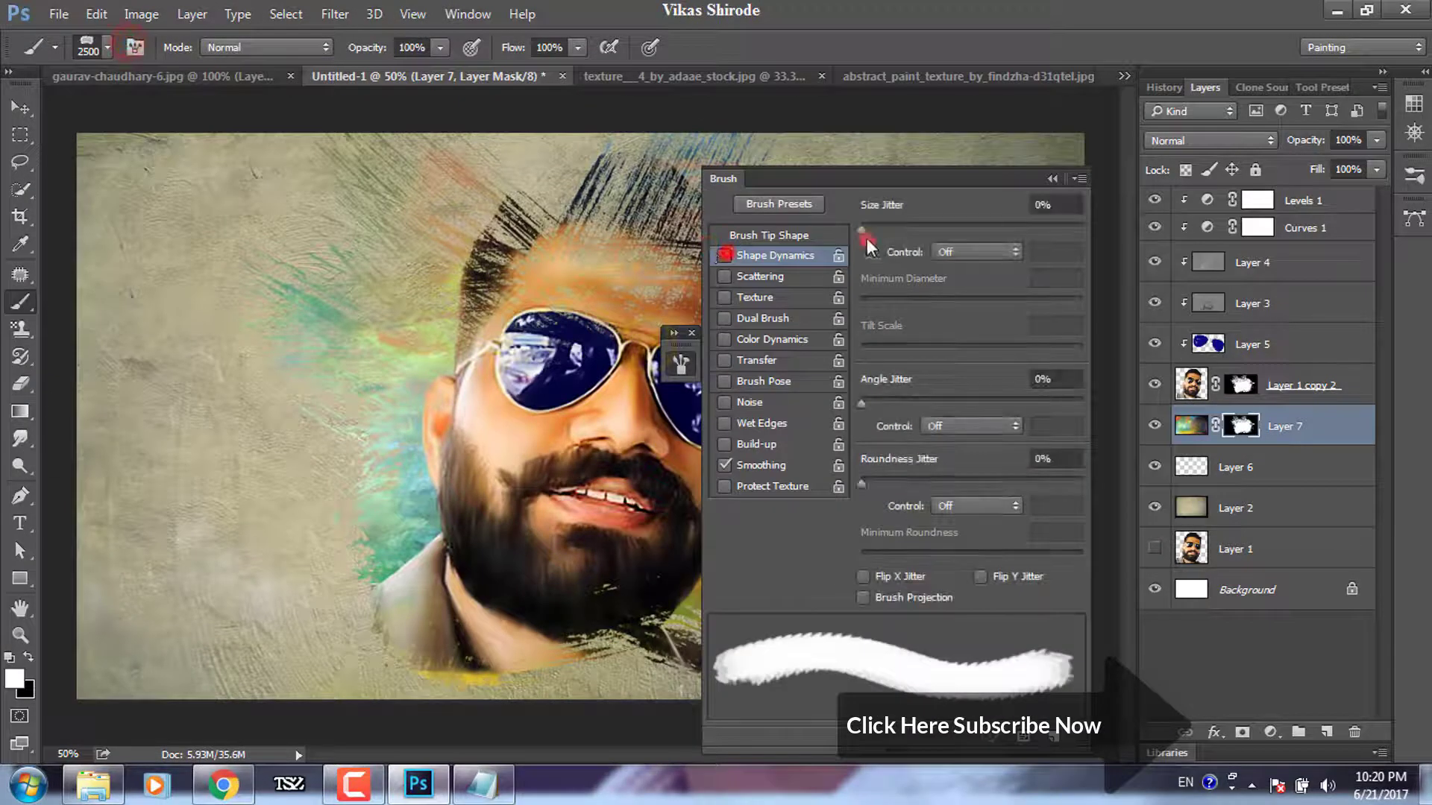
left_click_drag(863, 230, 886, 227)
left_click_drag(862, 402, 922, 403)
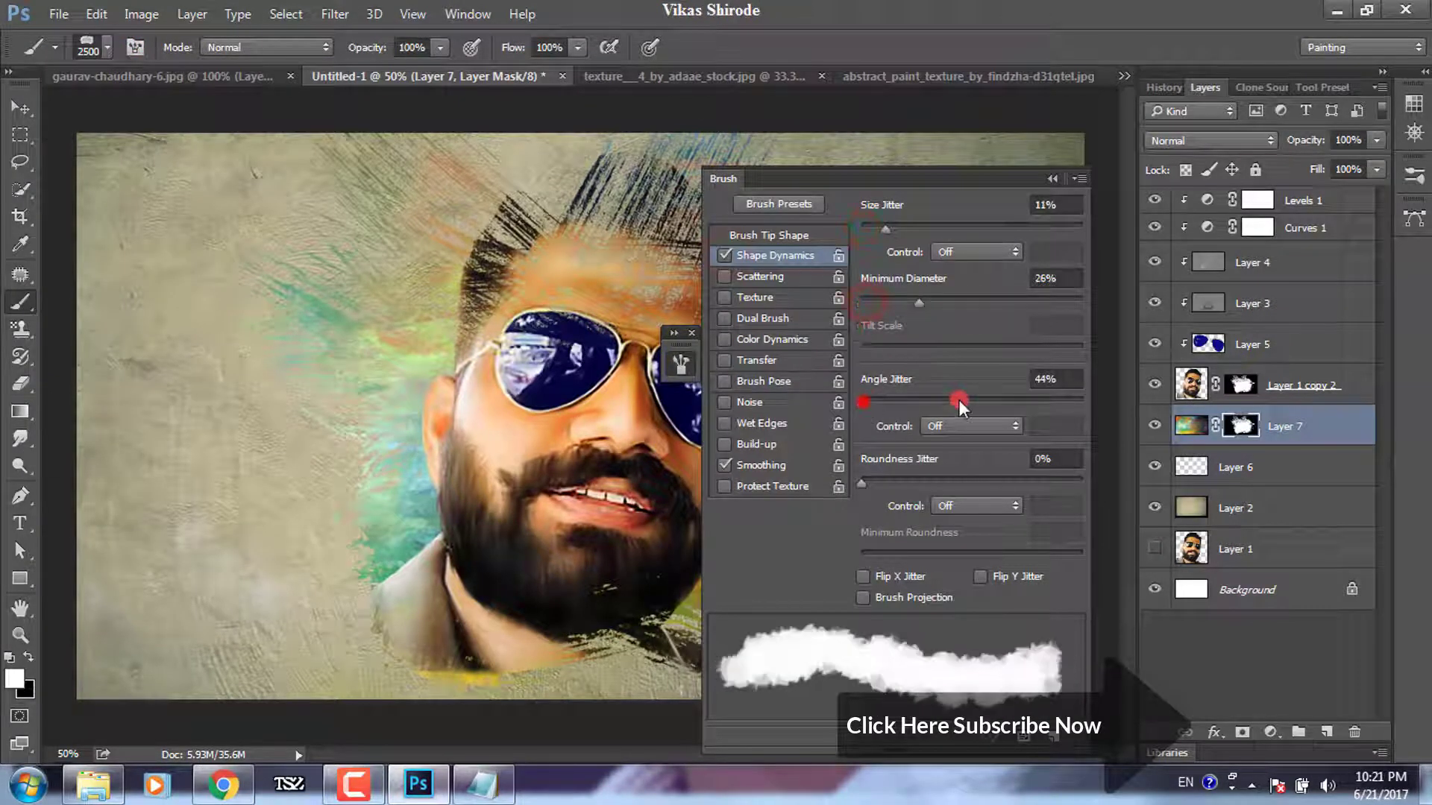
left_click_drag(886, 227, 912, 227)
left_click(919, 301)
left_click_drag(920, 306, 904, 307)
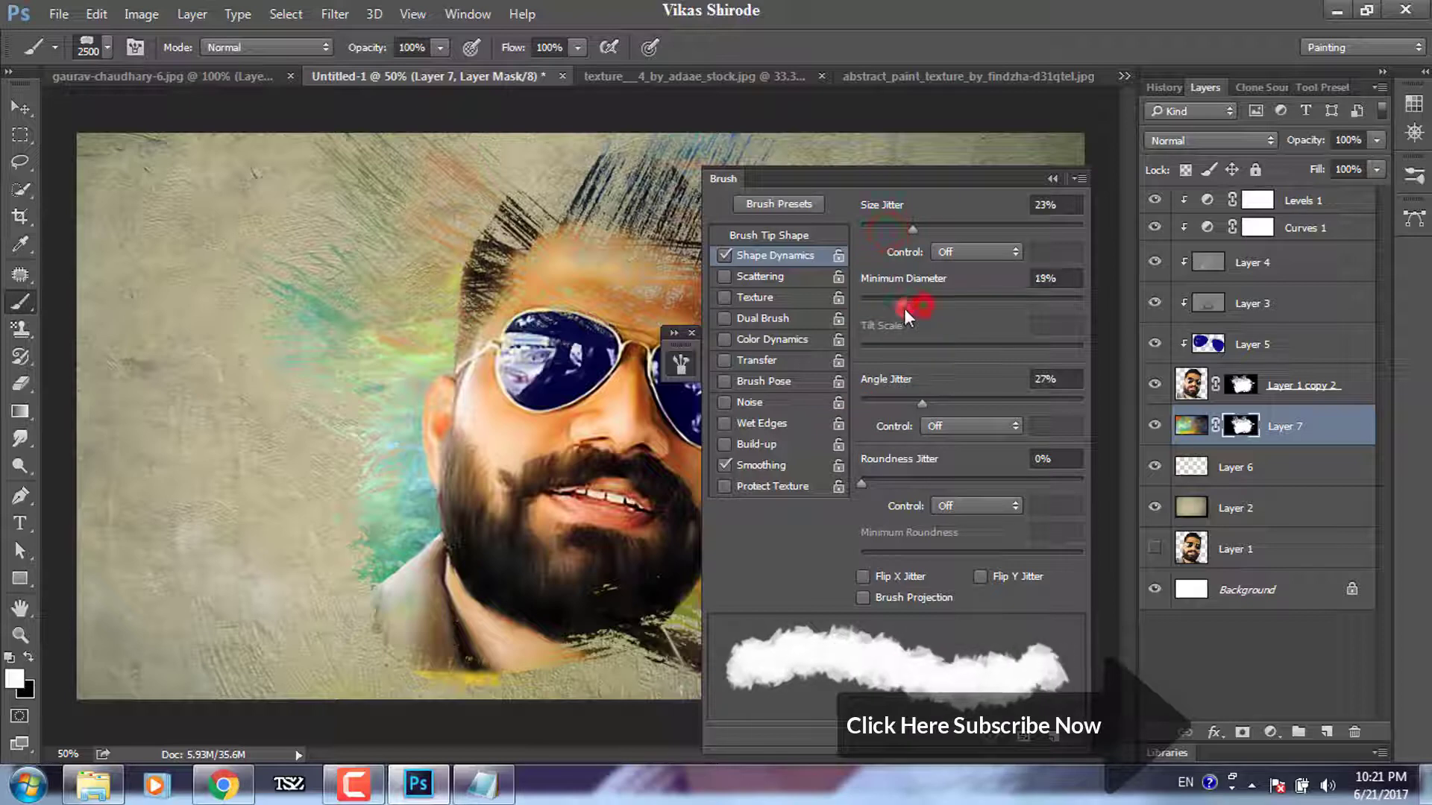
left_click_drag(922, 403, 943, 401)
left_click_drag(912, 228, 924, 228)
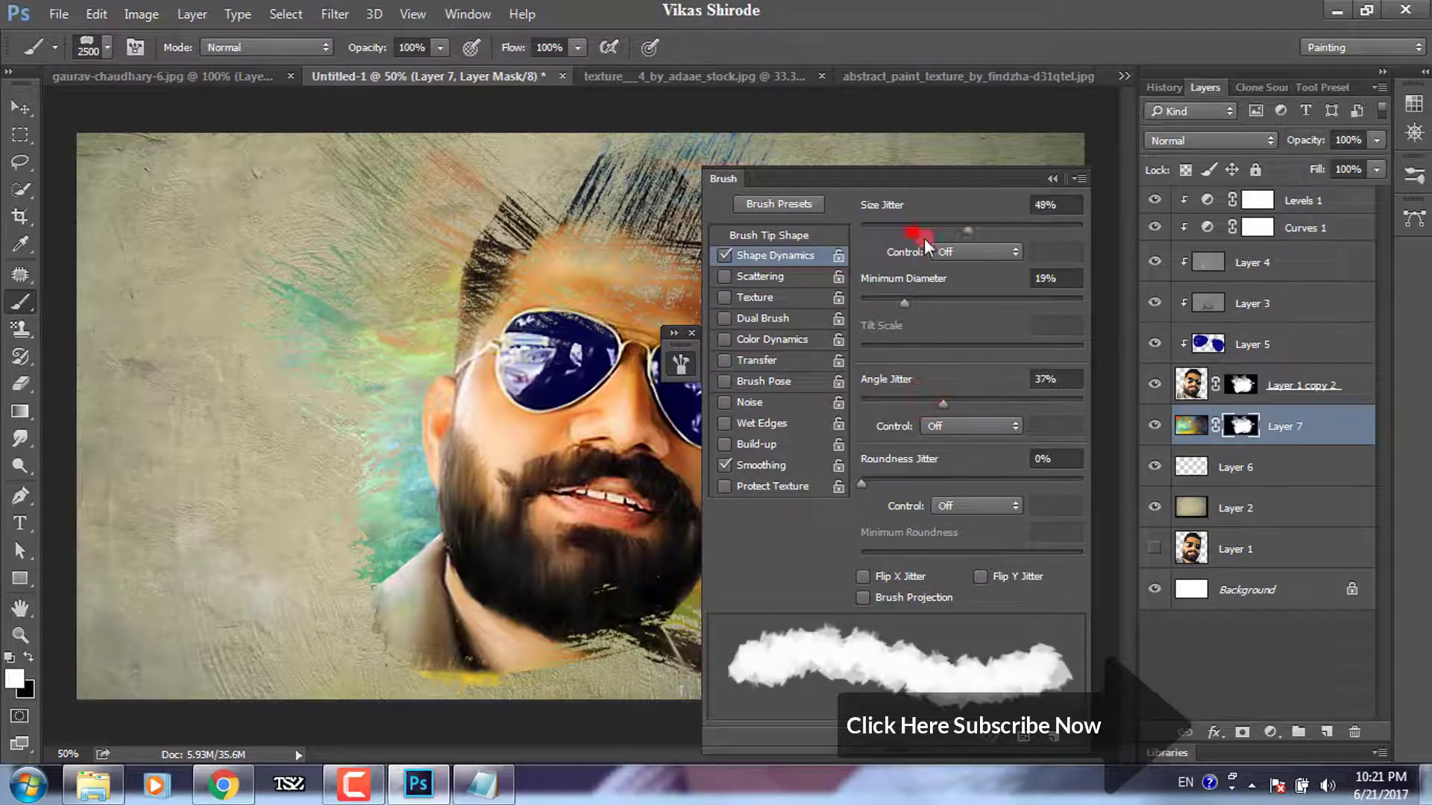
left_click(1052, 179)
- Paint Layer 7's mask to reveal colourful paint around the beard, hair and right of the face
key("bracketleft")
key("bracketleft")
key("bracketleft")
key("bracketleft")
key("bracketleft")
key("bracketleft")
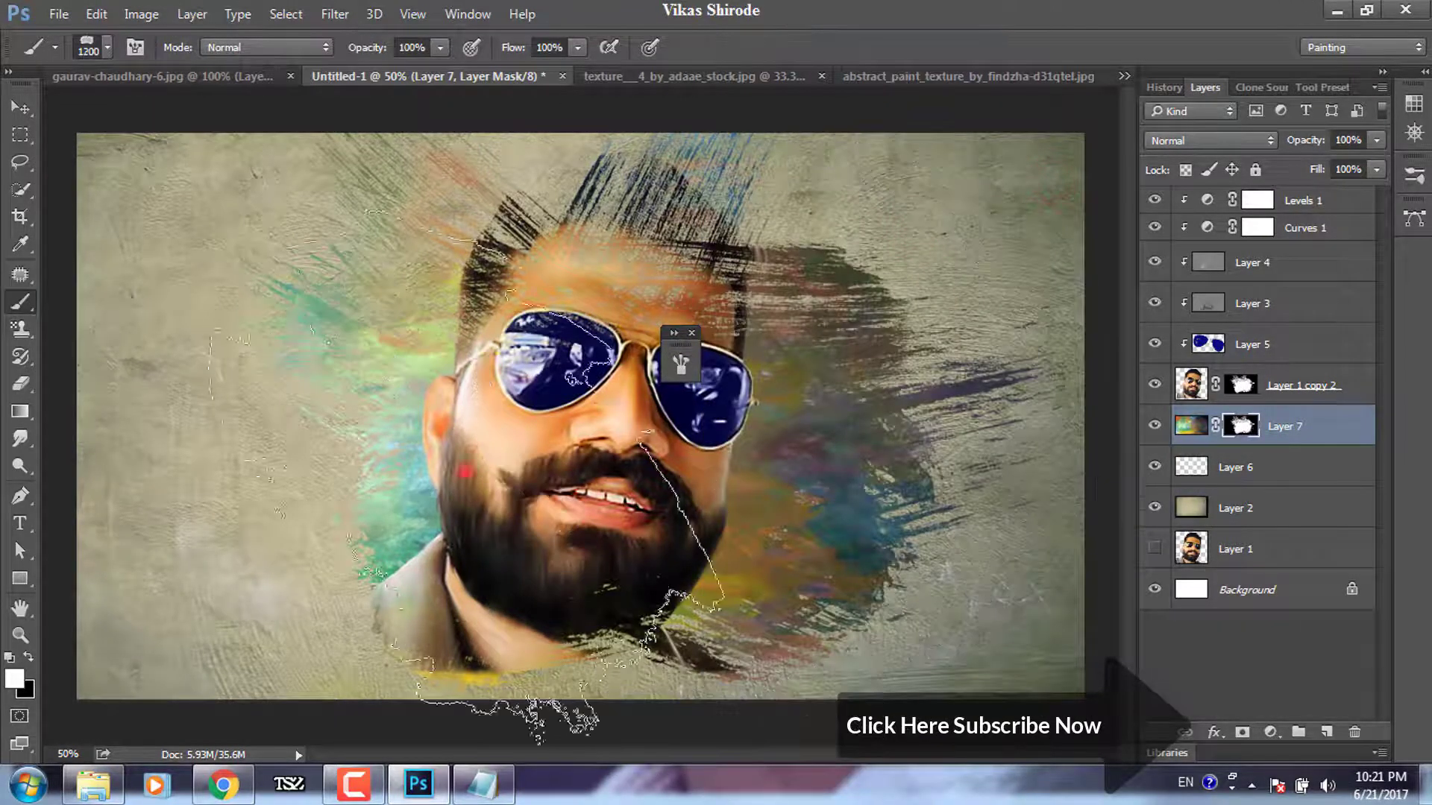
left_click_drag(409, 509, 366, 578)
left_click(597, 618)
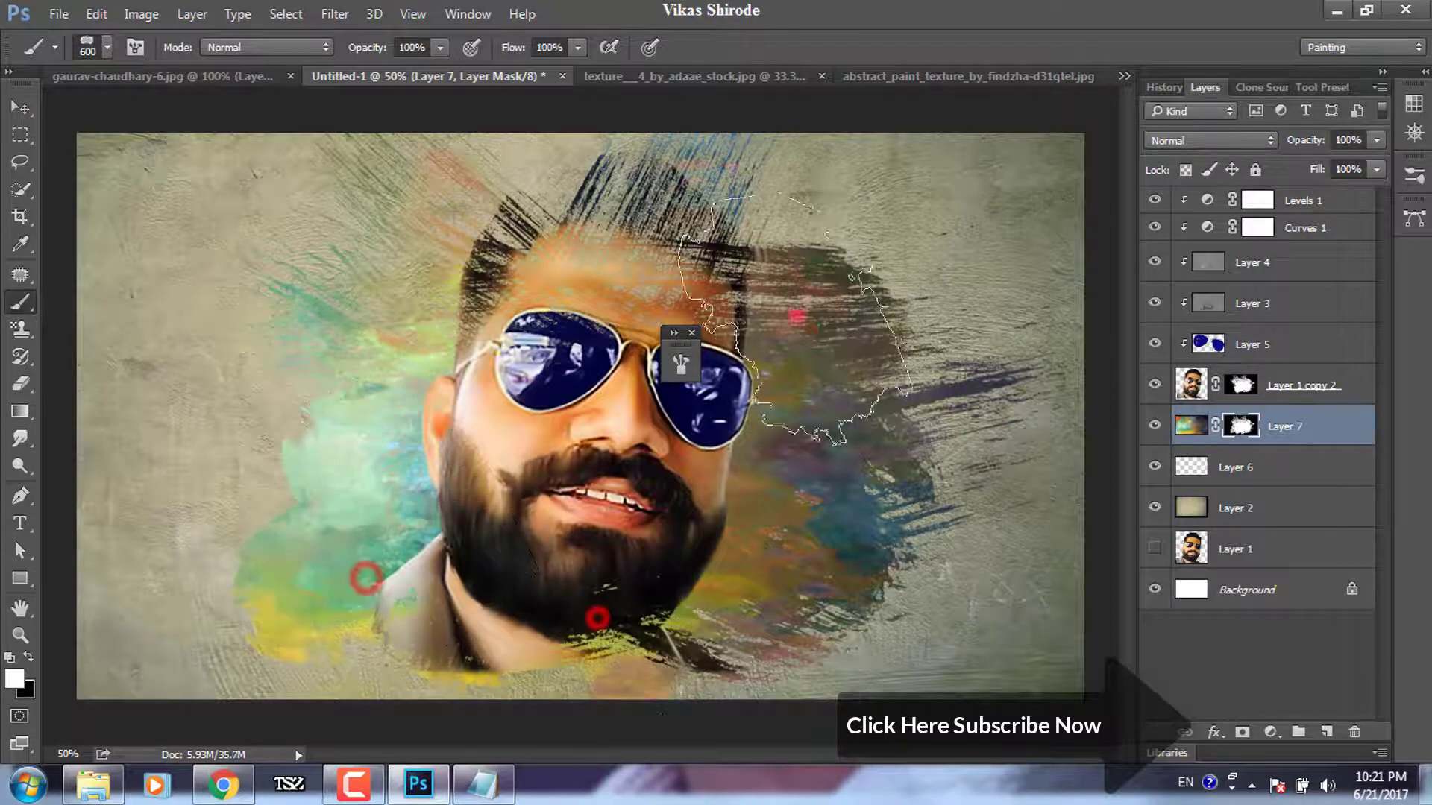
left_click_drag(560, 240, 784, 304)
left_click_drag(683, 228, 808, 615)
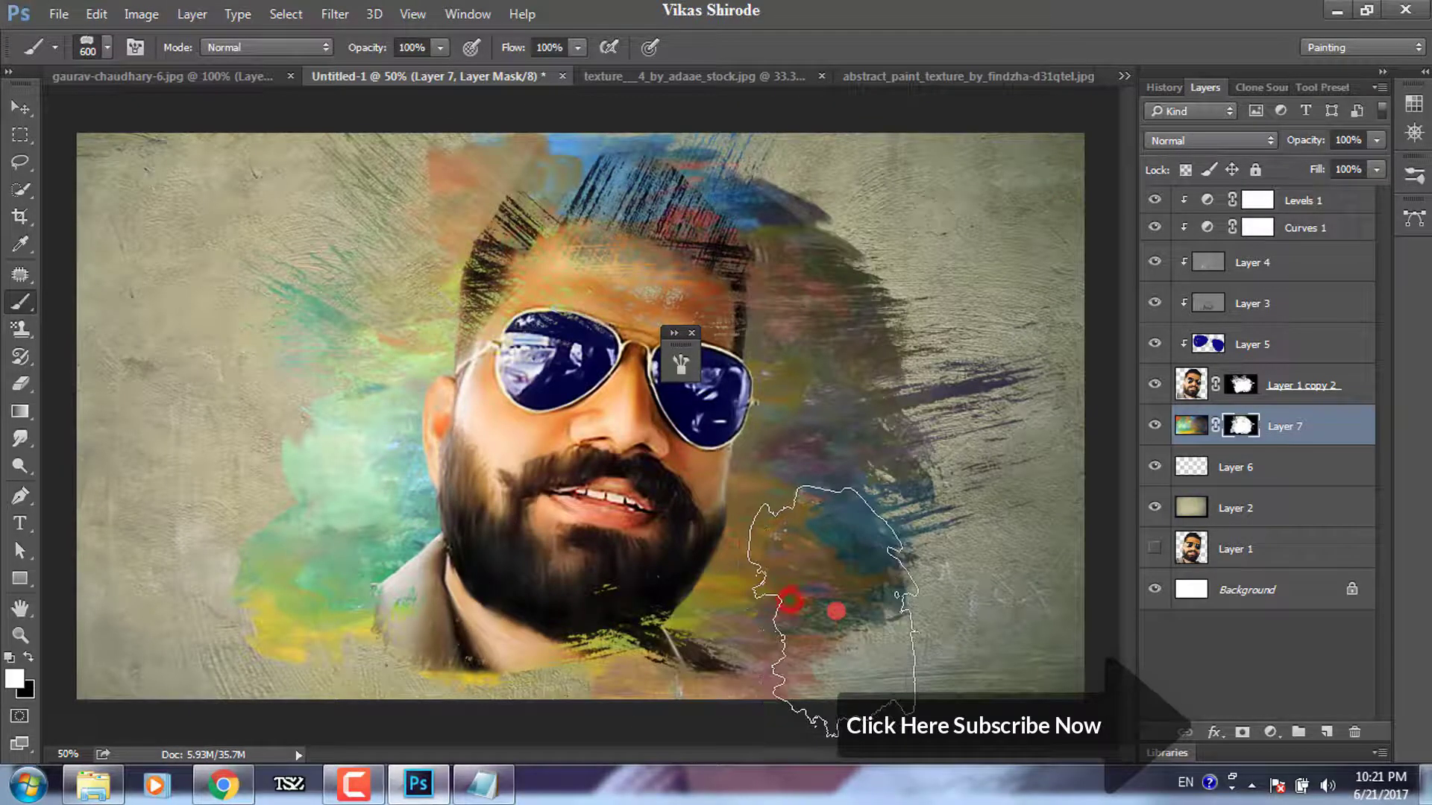
left_click(701, 417)
left_click(486, 395)
left_click(534, 298)
- Touch up the face layer's mask to restore the hair along the forehead
left_click(1239, 383)
key("bracketleft")
key("bracketleft")
key("bracketleft")
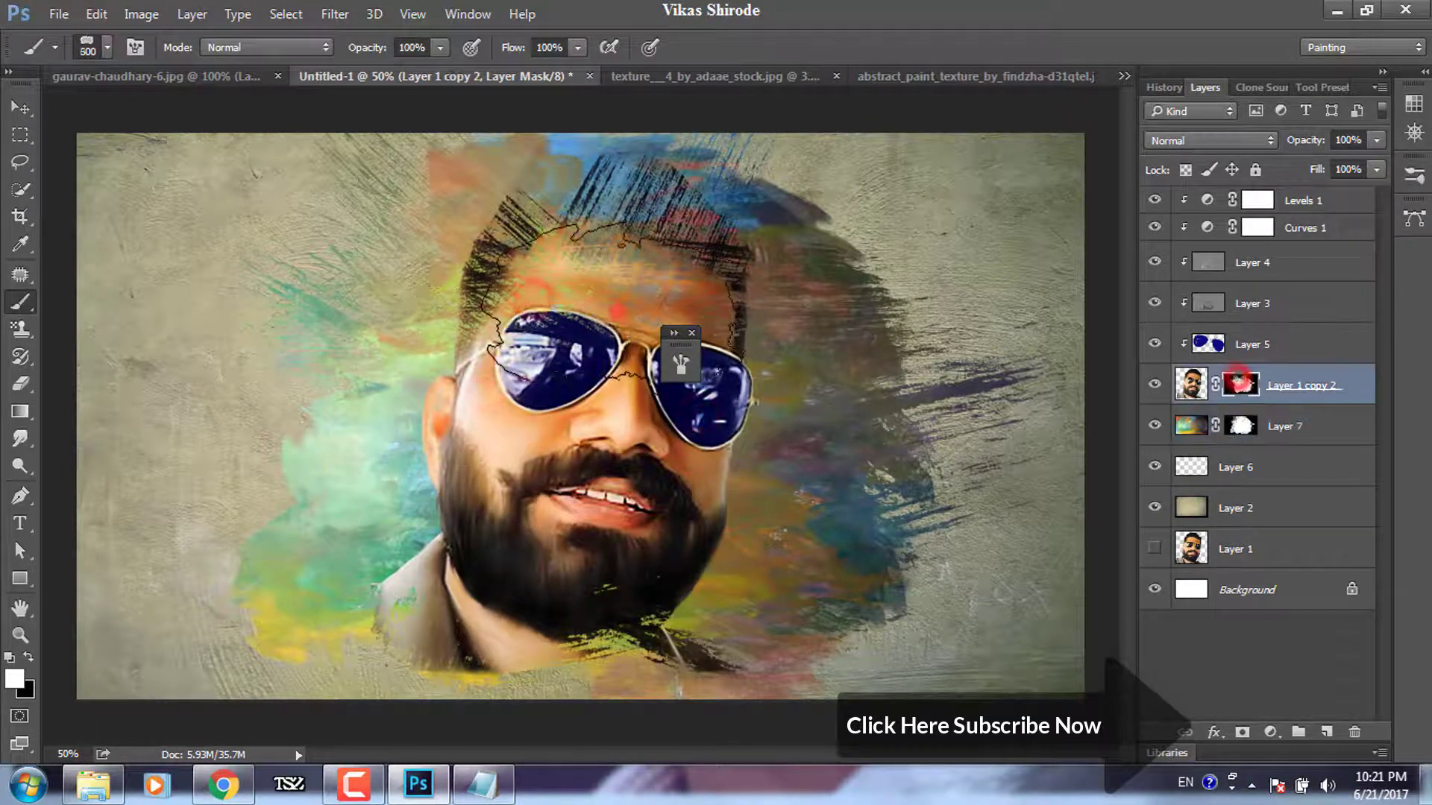
mouse_move(657, 306)
left_mouse_down()
mouse_move(488, 280)
mouse_move(481, 239)
mouse_move(626, 217)
mouse_move(675, 257)
mouse_move(742, 431)
left_mouse_up()
left_click(730, 548)
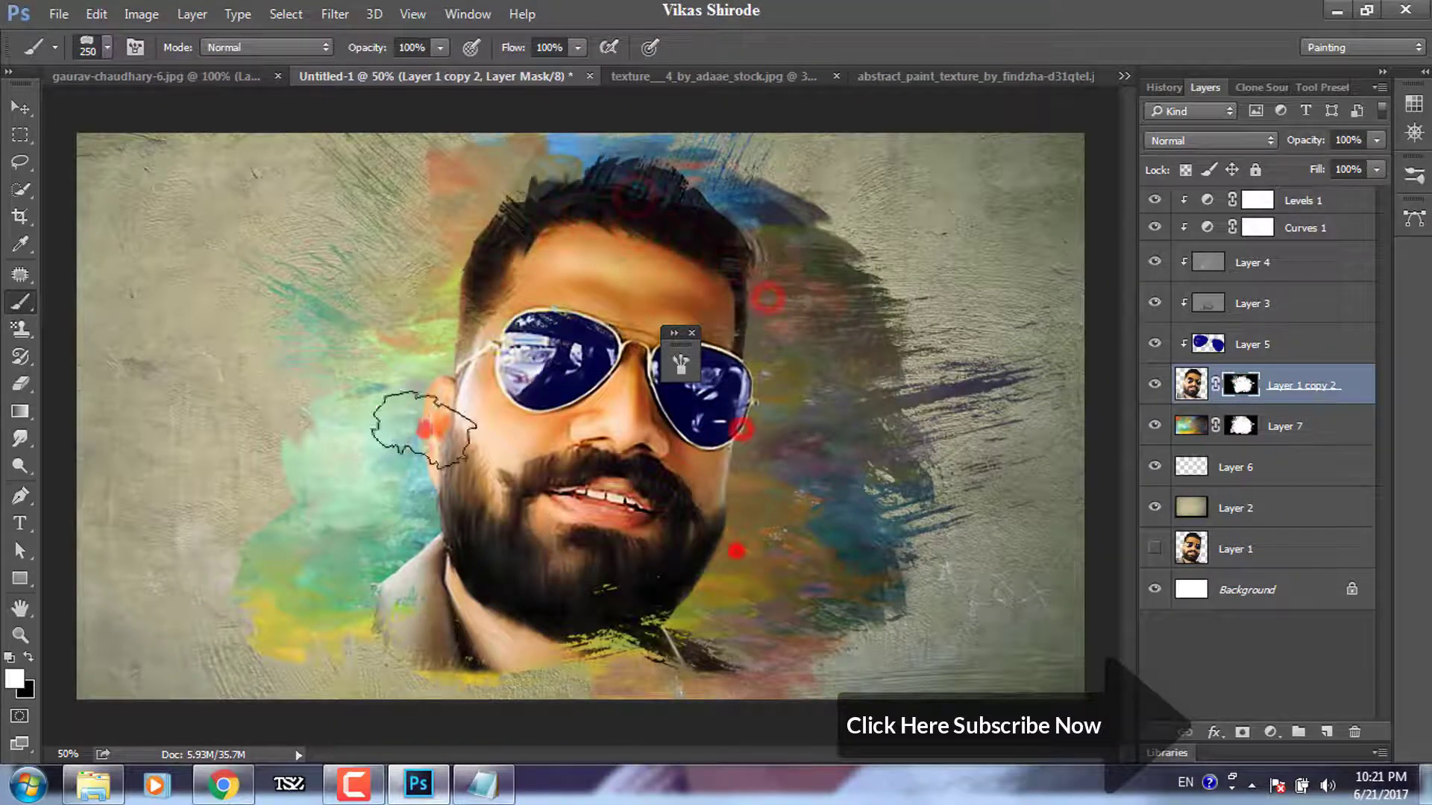
left_click(473, 410)
left_click(998, 300)
left_click(683, 337)
left_click_drag(684, 337, 1062, 123)
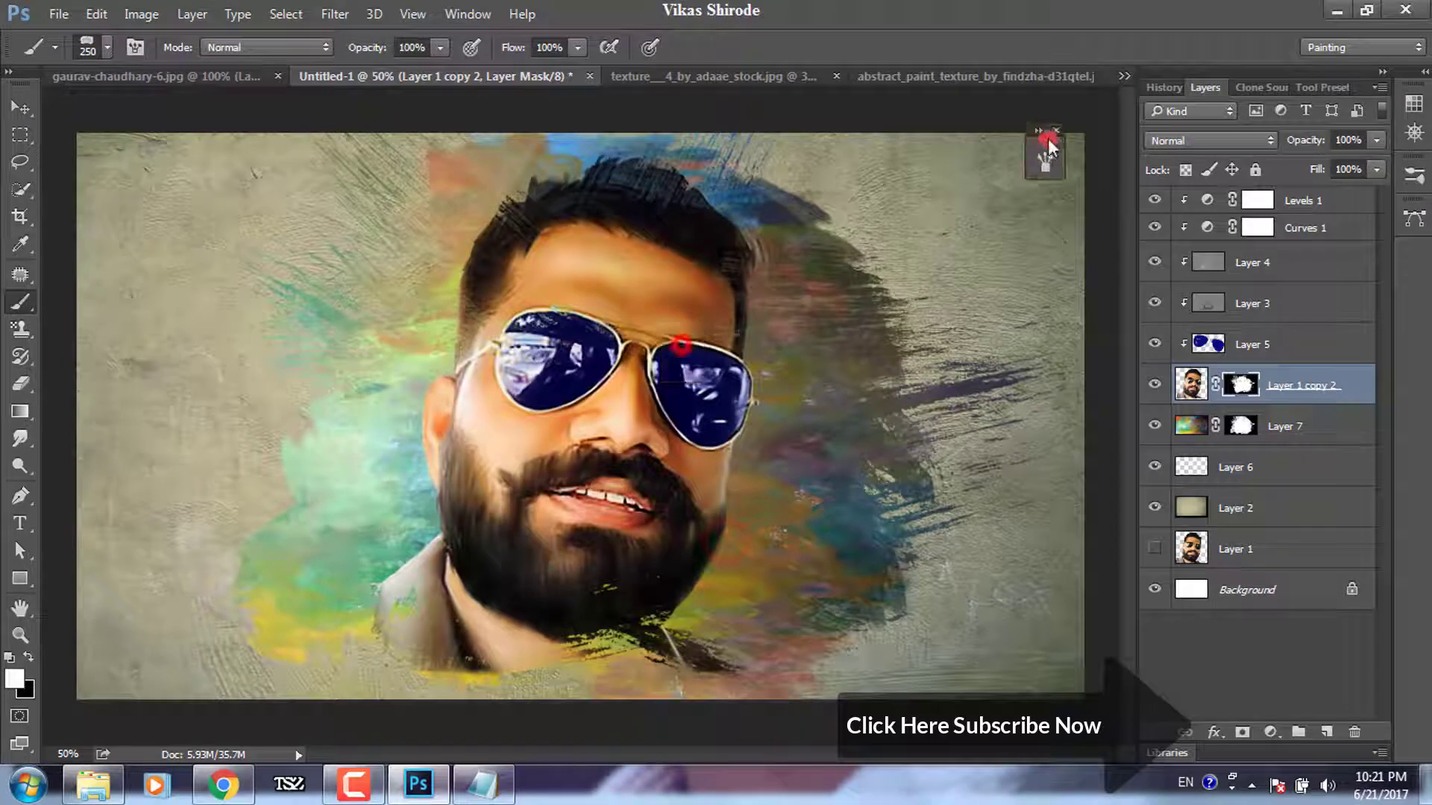
- Reveal more teal paint at the upper left through Layer 7's mask
left_click(1241, 426)
left_click_drag(309, 455, 410, 232)
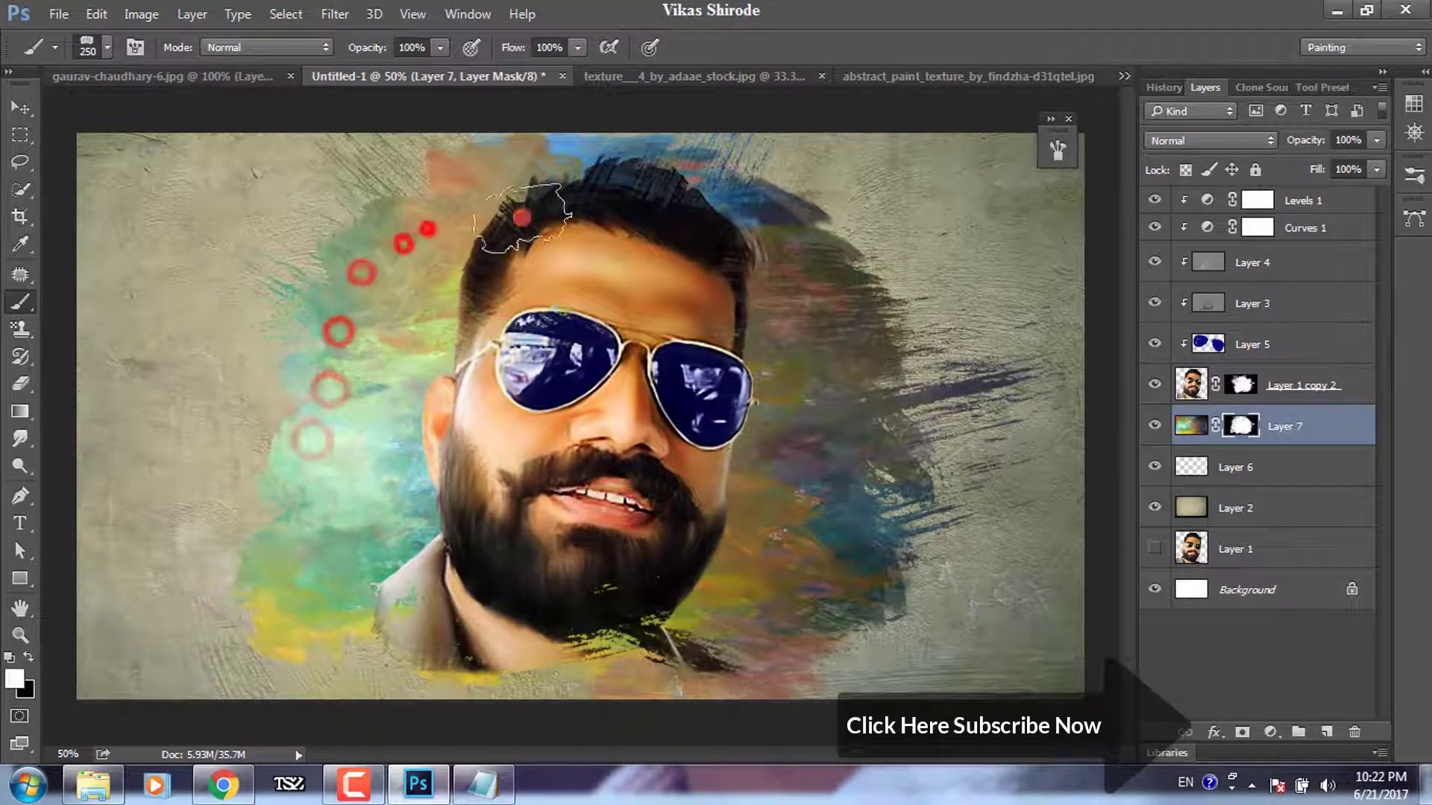
key("bracketright")
key("bracketright")
key("bracketright")
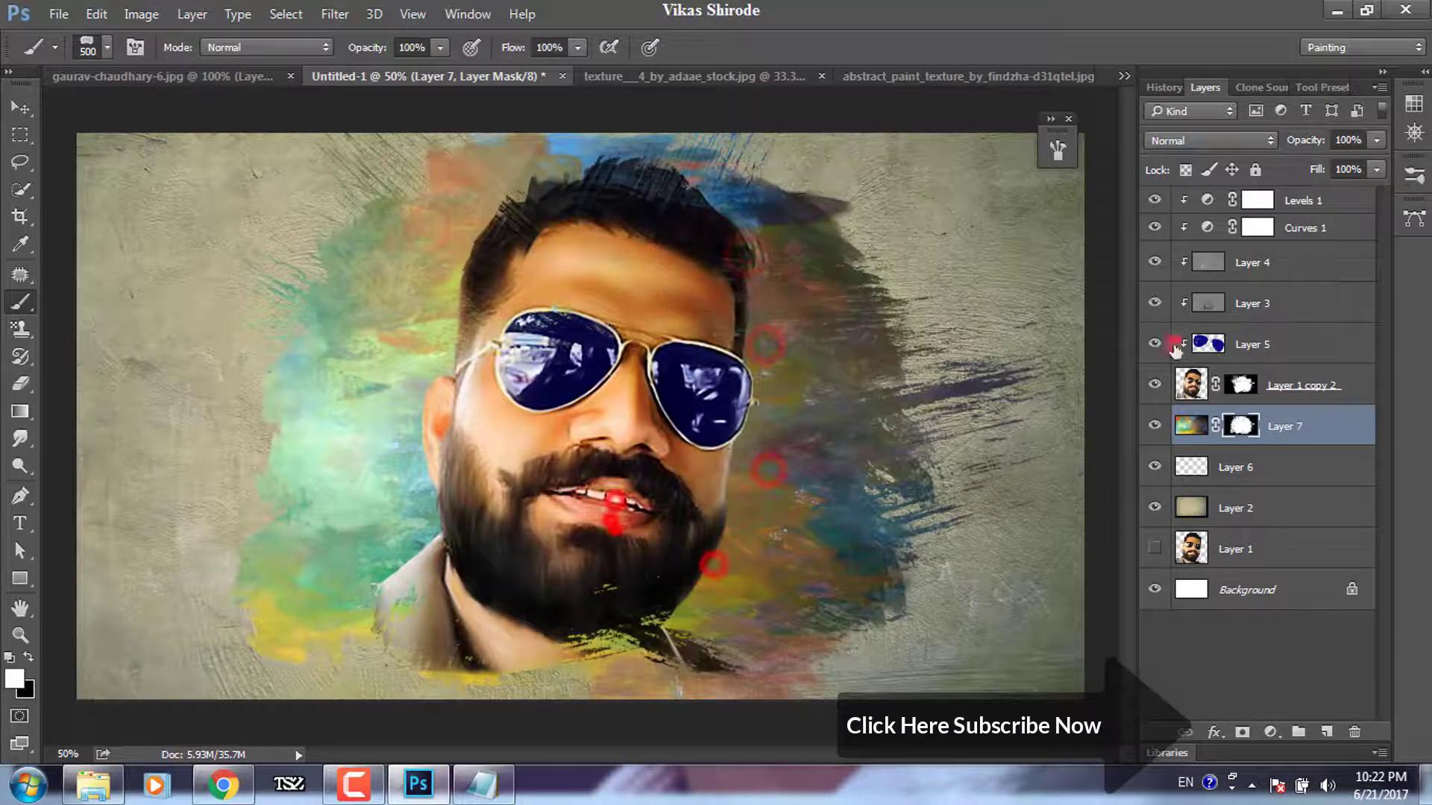
left_click(1241, 385)
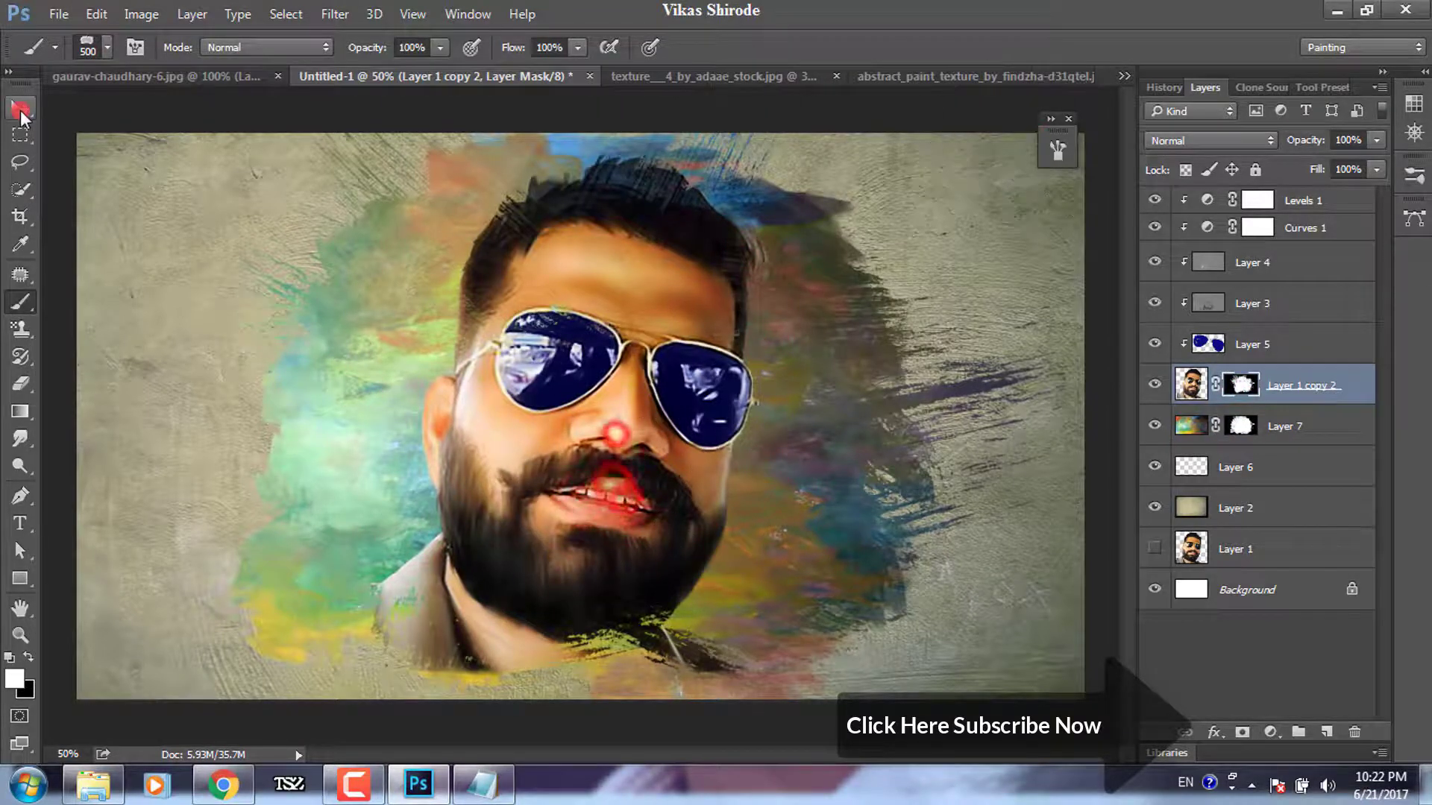
key("v")
left_click(1277, 439)
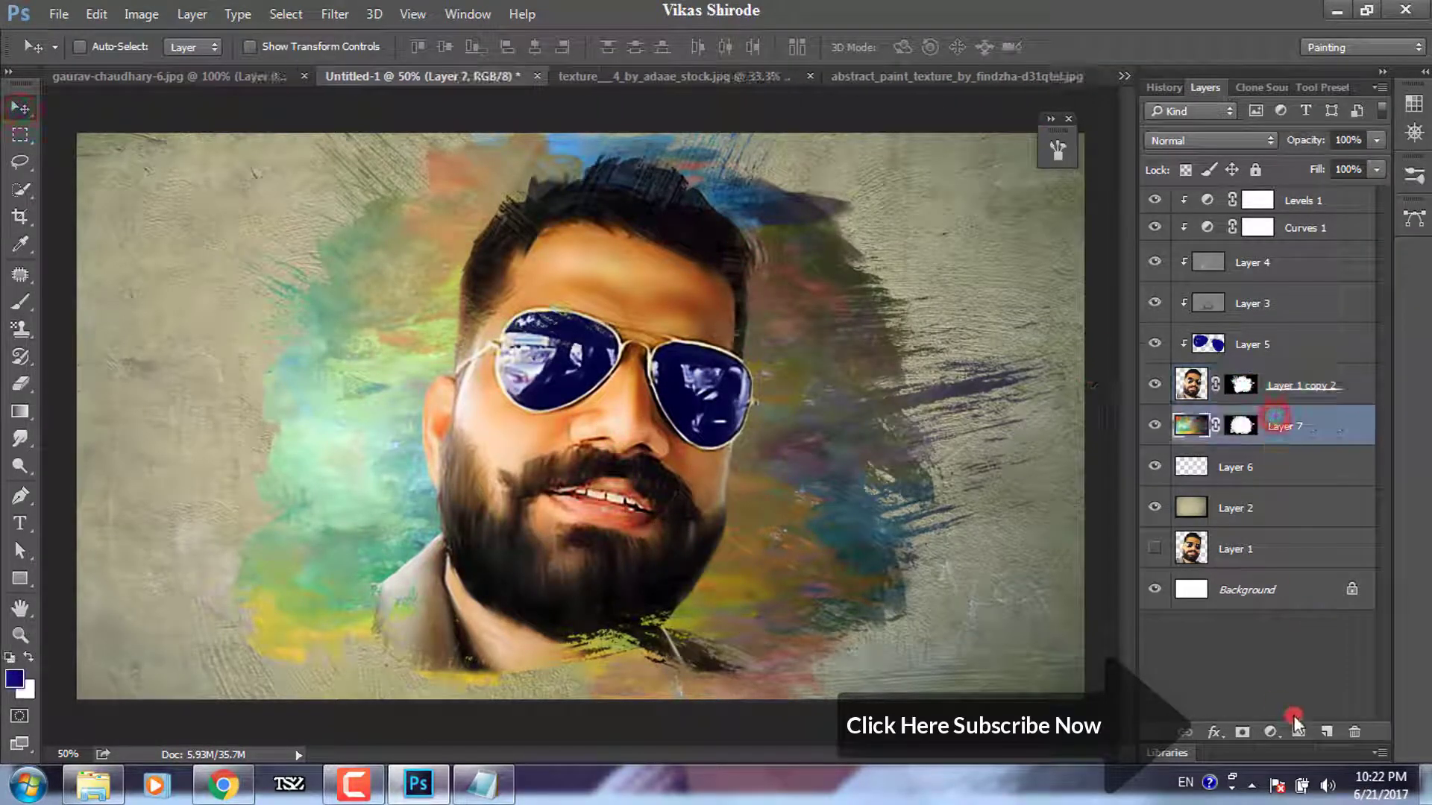
- Add a new layer and choose a soft round brush from the Basic Brushes set
left_click(1328, 733)
left_click(25, 305)
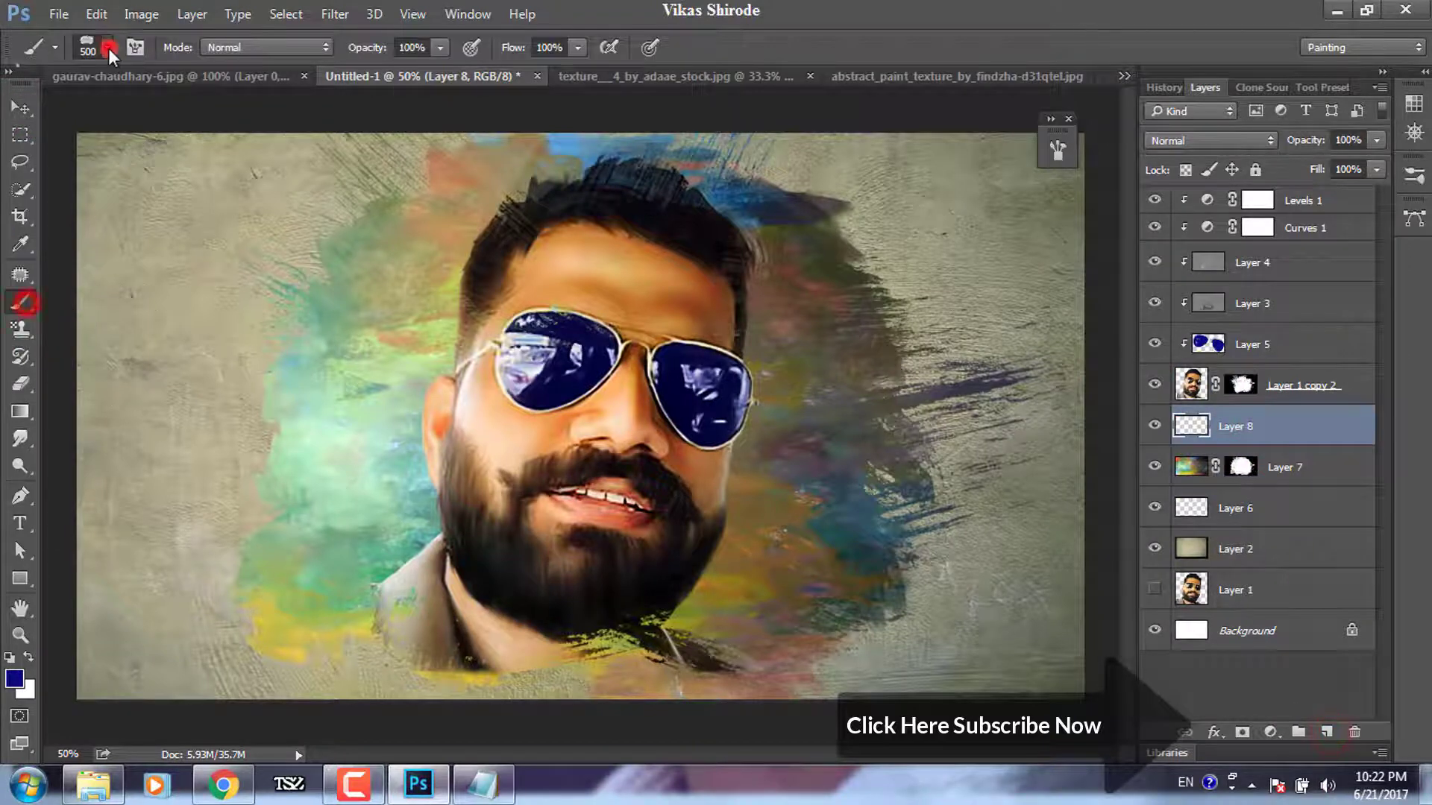
left_click(107, 48)
left_click(371, 86)
left_click(461, 608)
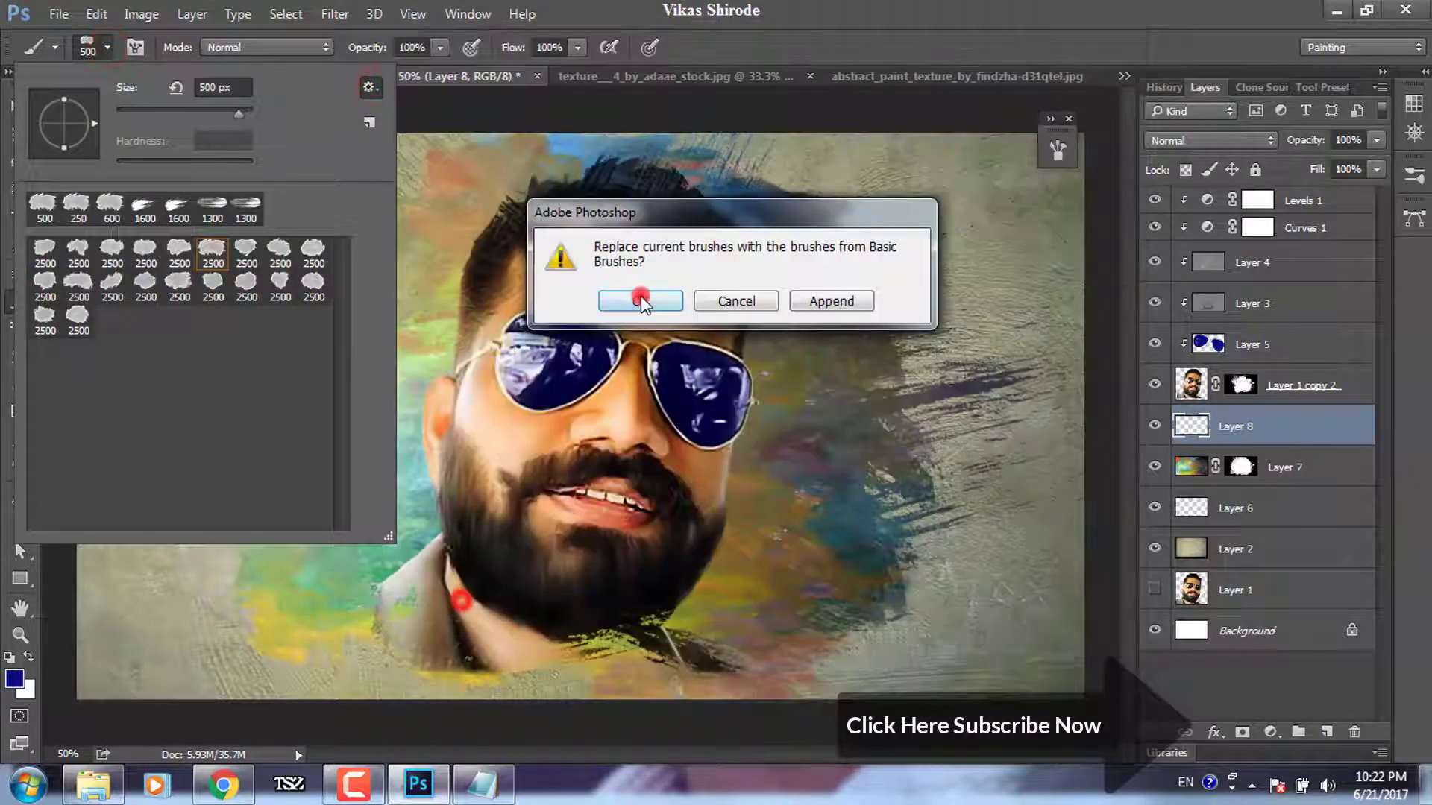
left_click(640, 295)
double_click(209, 388)
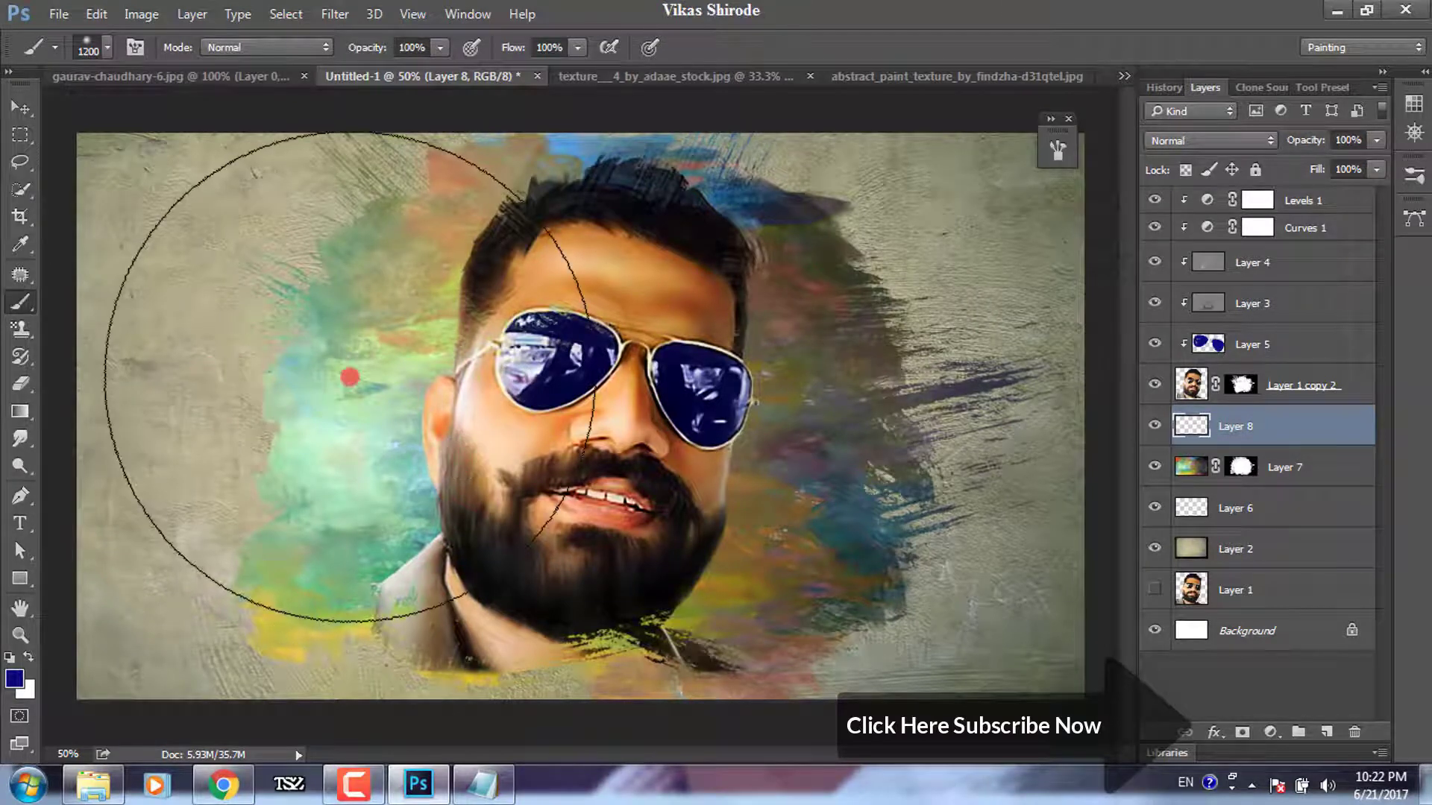
- Paint a broad orange glow to the left of the face
left_click(14, 678)
left_click_drag(722, 347, 740, 373)
key("Return")
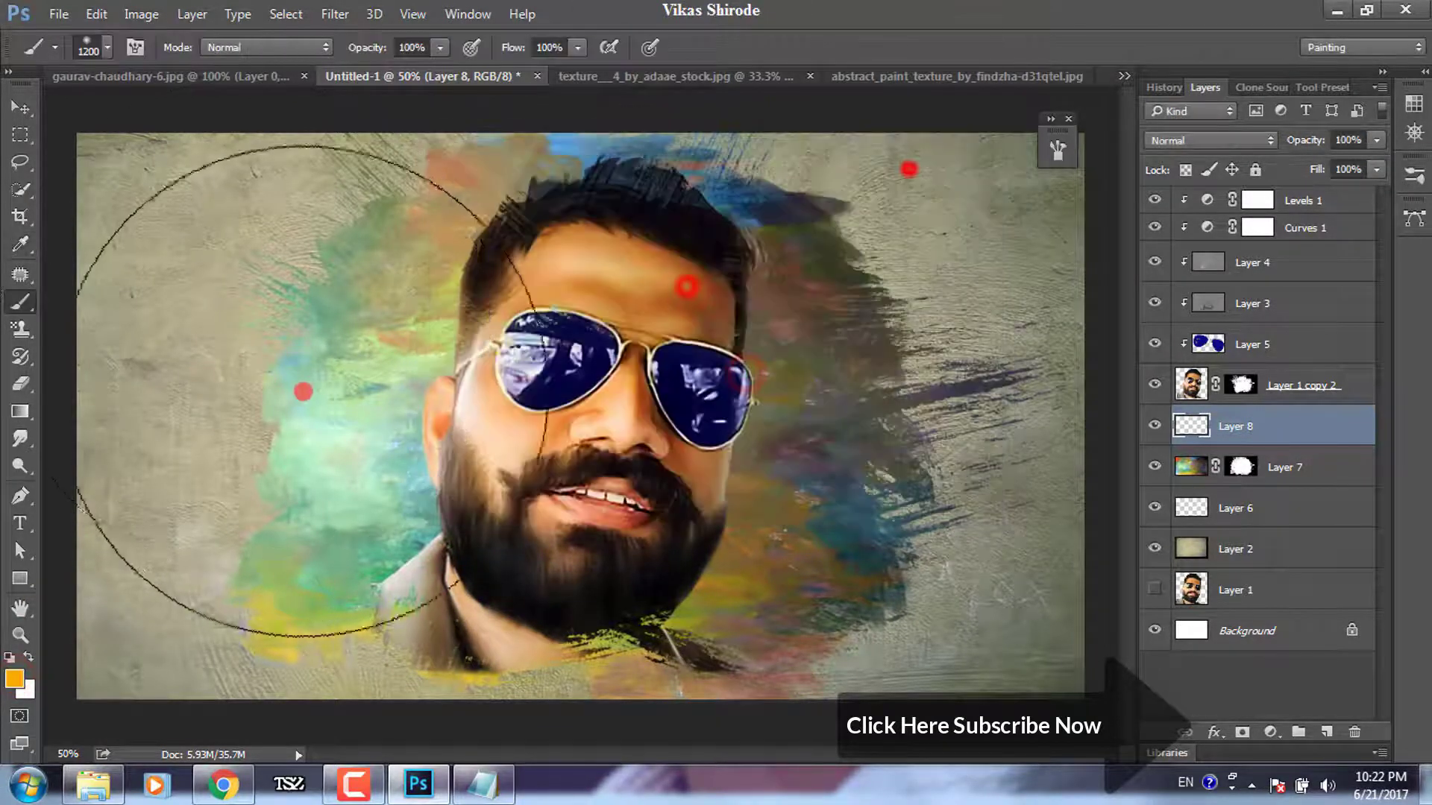
left_click(310, 390)
left_click(400, 381)
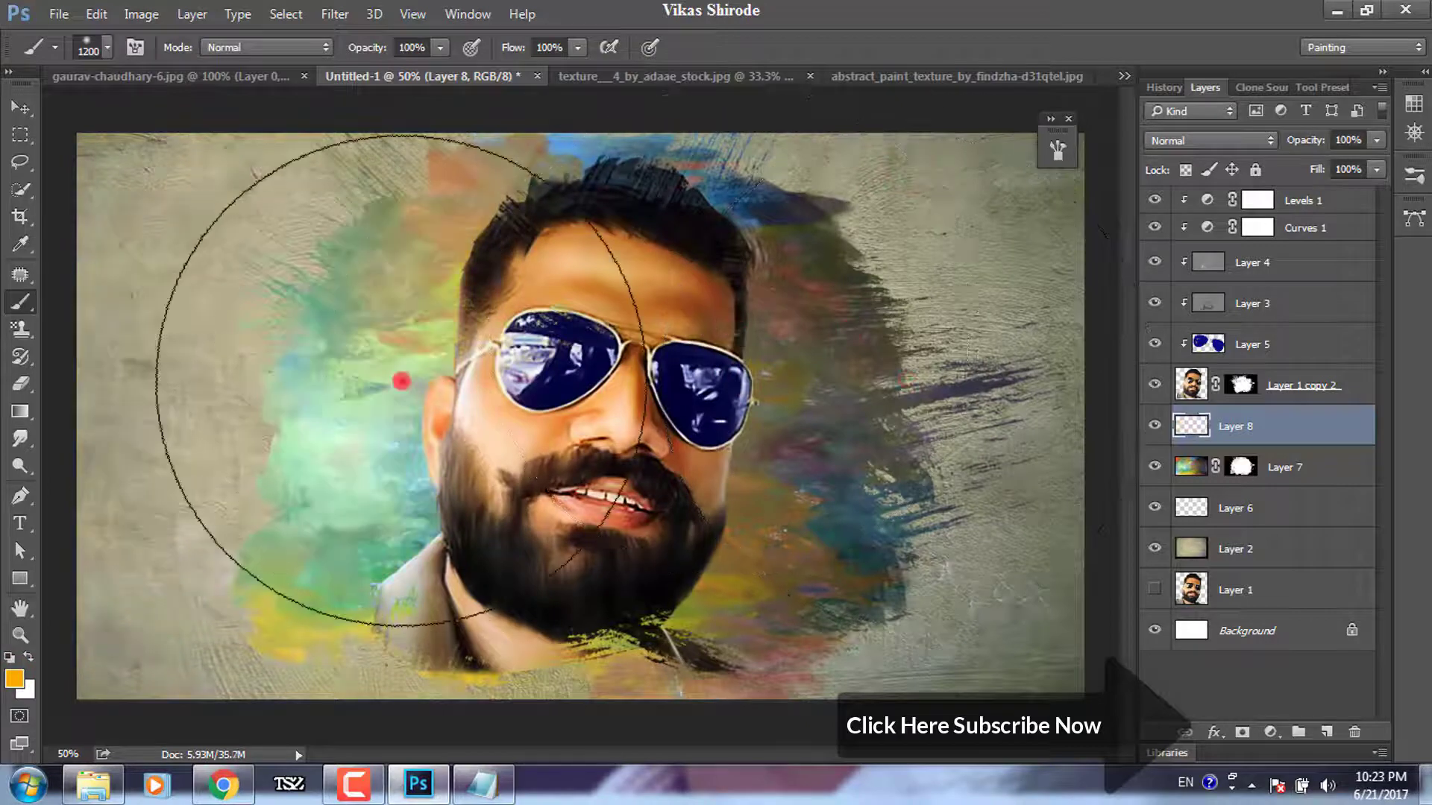
- Move Layer 8 to the top of the stack and set it to Soft Light
left_click_drag(1251, 431, 1253, 200)
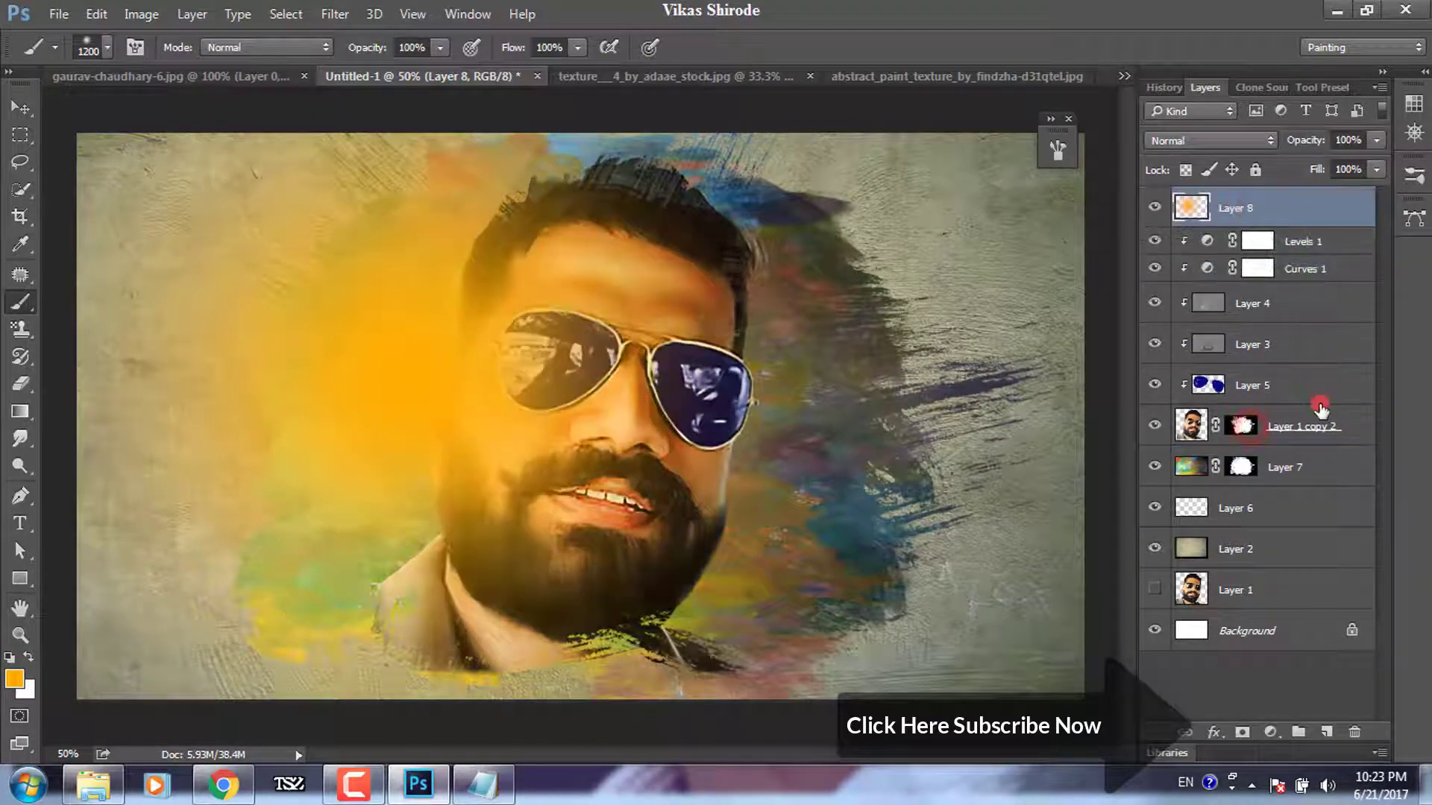
left_click(1227, 140)
left_click(1192, 360)
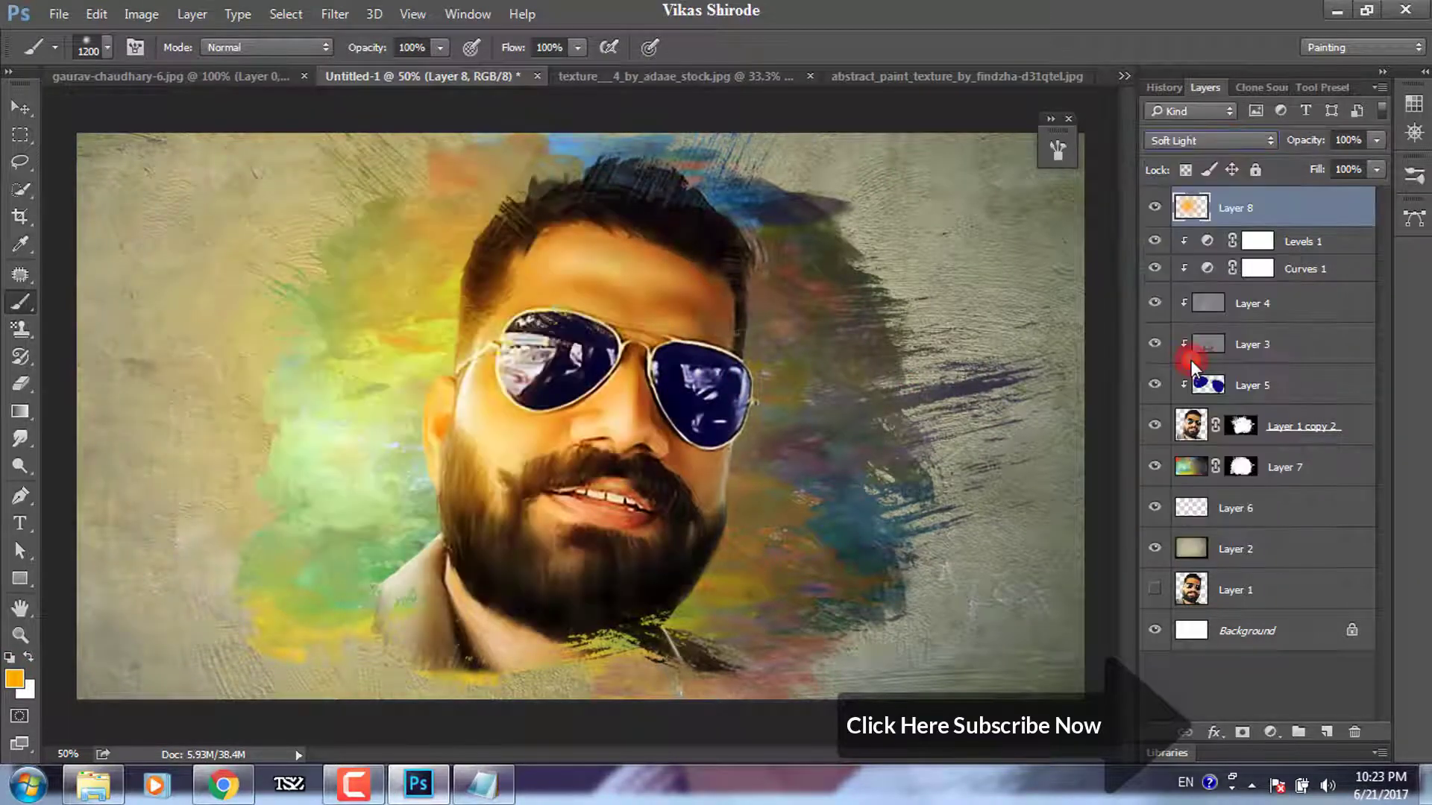
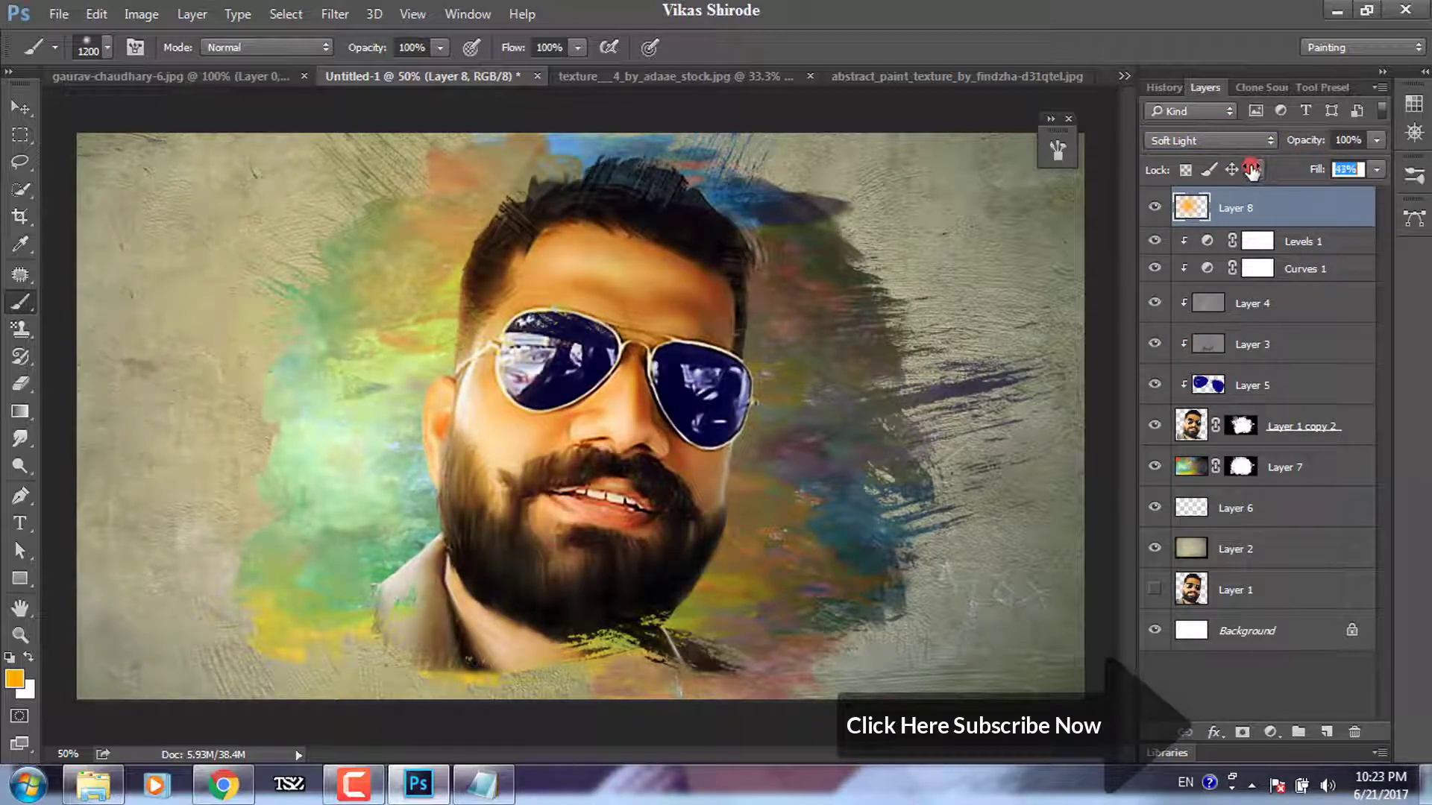
- Add a new layer and paint bright green over the right side of the image
left_click(1328, 733)
left_click(14, 677)
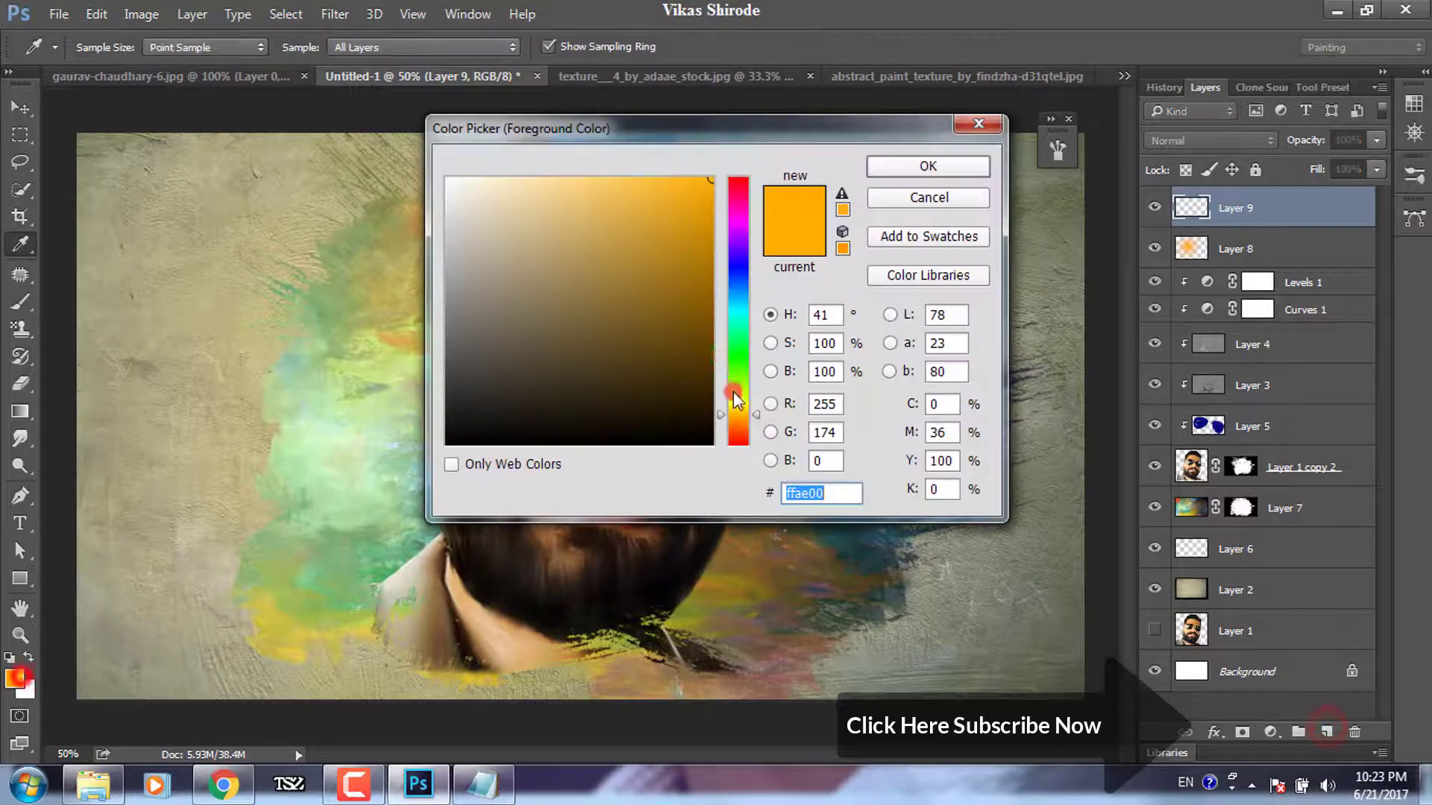
left_click(733, 388)
left_click(898, 173)
left_click(876, 330)
- Set the green layer to Soft Light with lowered fill, then discard it
left_click(1264, 140)
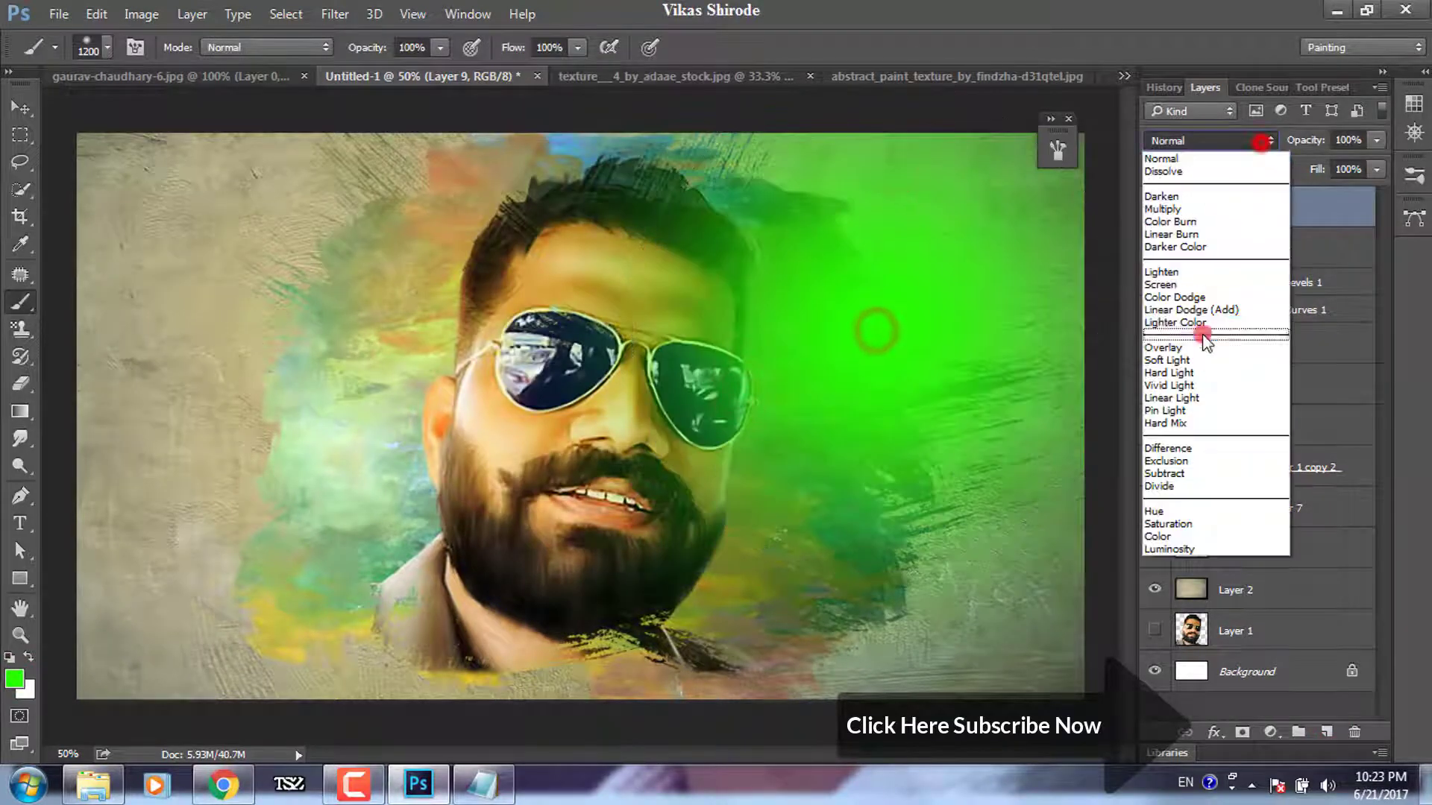
left_click(1203, 362)
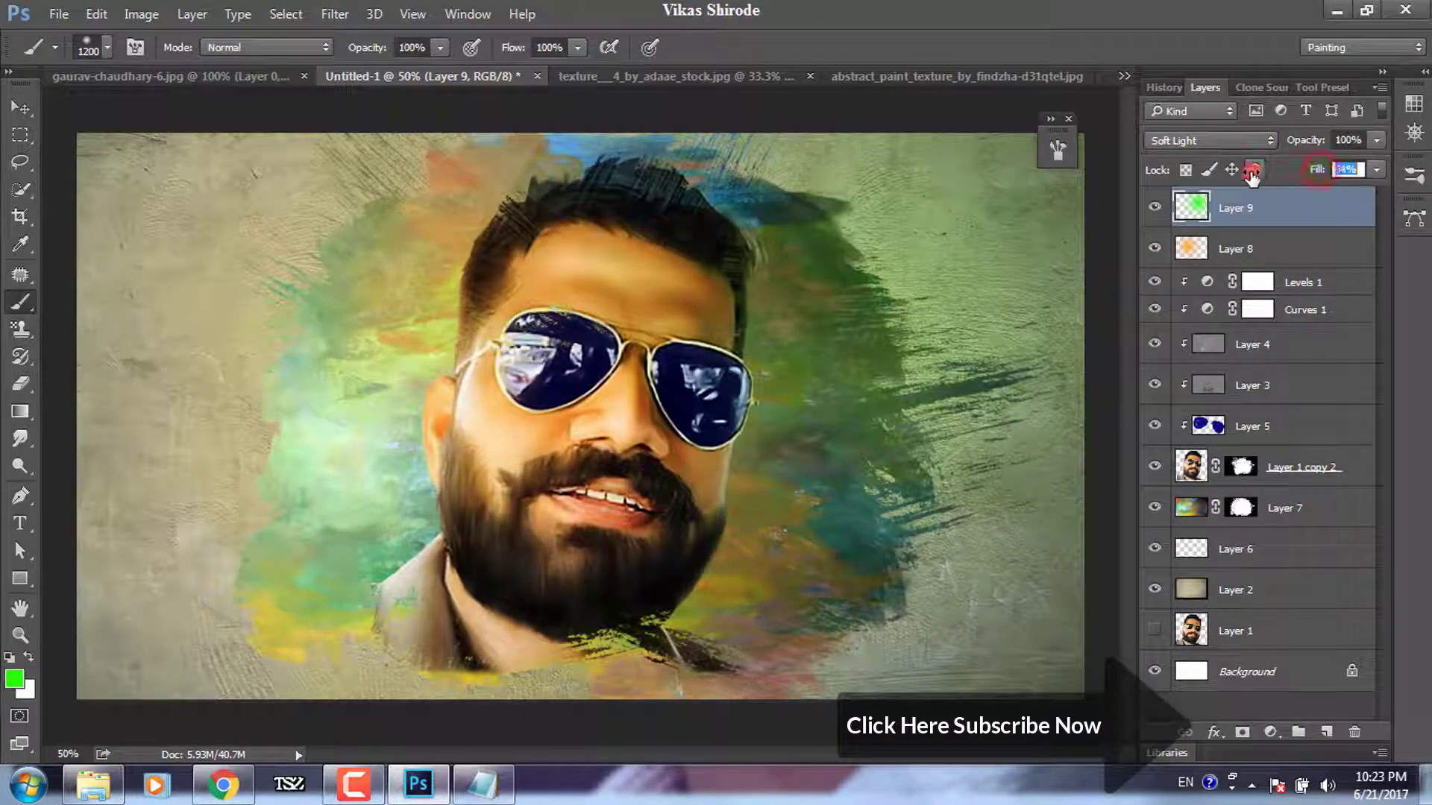
mouse_move(1249, 173)
left_mouse_down()
mouse_move(1229, 173)
mouse_move(1351, 735)
left_mouse_up()
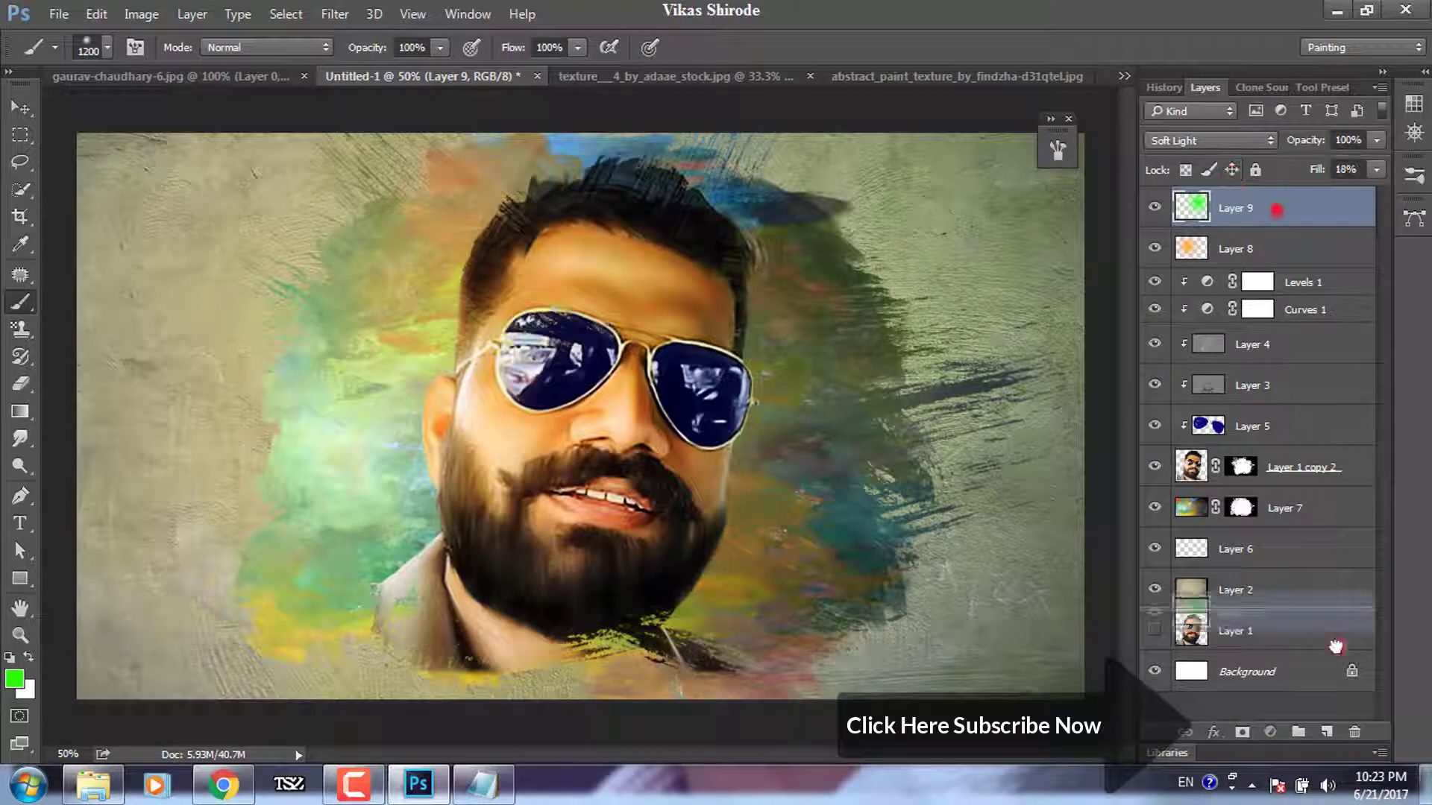
left_click(1273, 735)
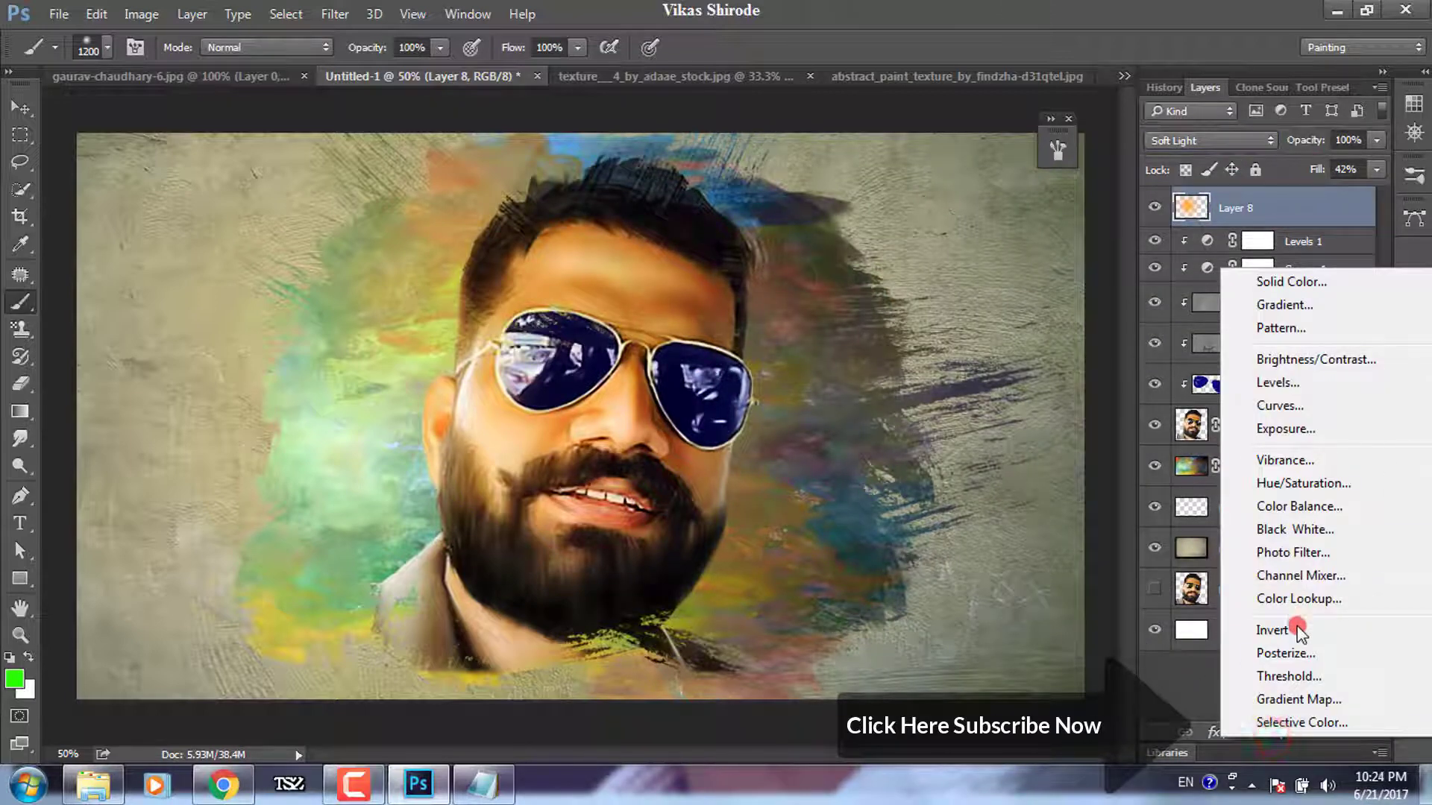
- Add a Blue, Red, Yellow Gradient Map under Layer 8, clipped to the face
left_click(1298, 699)
left_click(1219, 337)
left_click(979, 239)
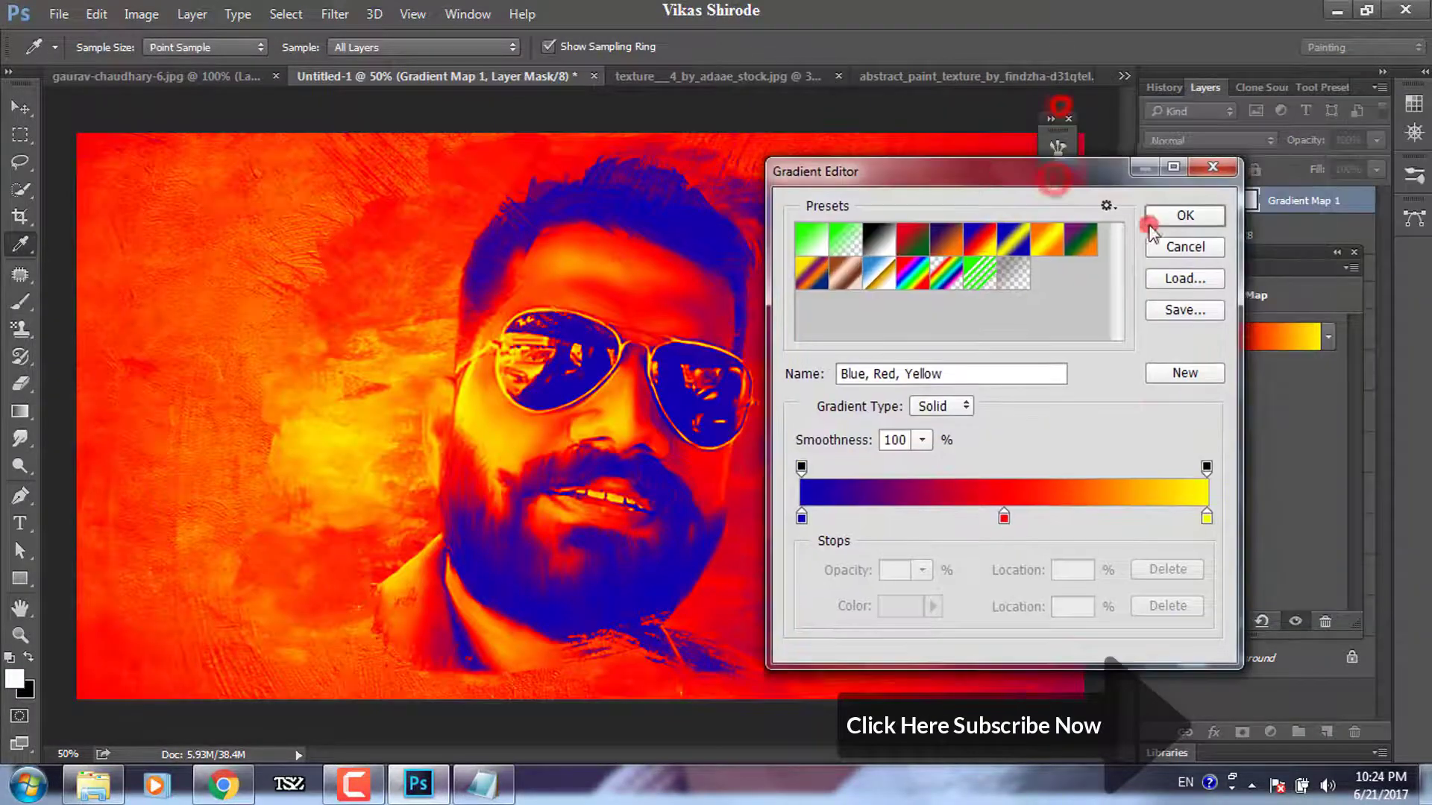
left_click(1150, 222)
left_click(1352, 254)
left_click_drag(1295, 201, 1280, 246)
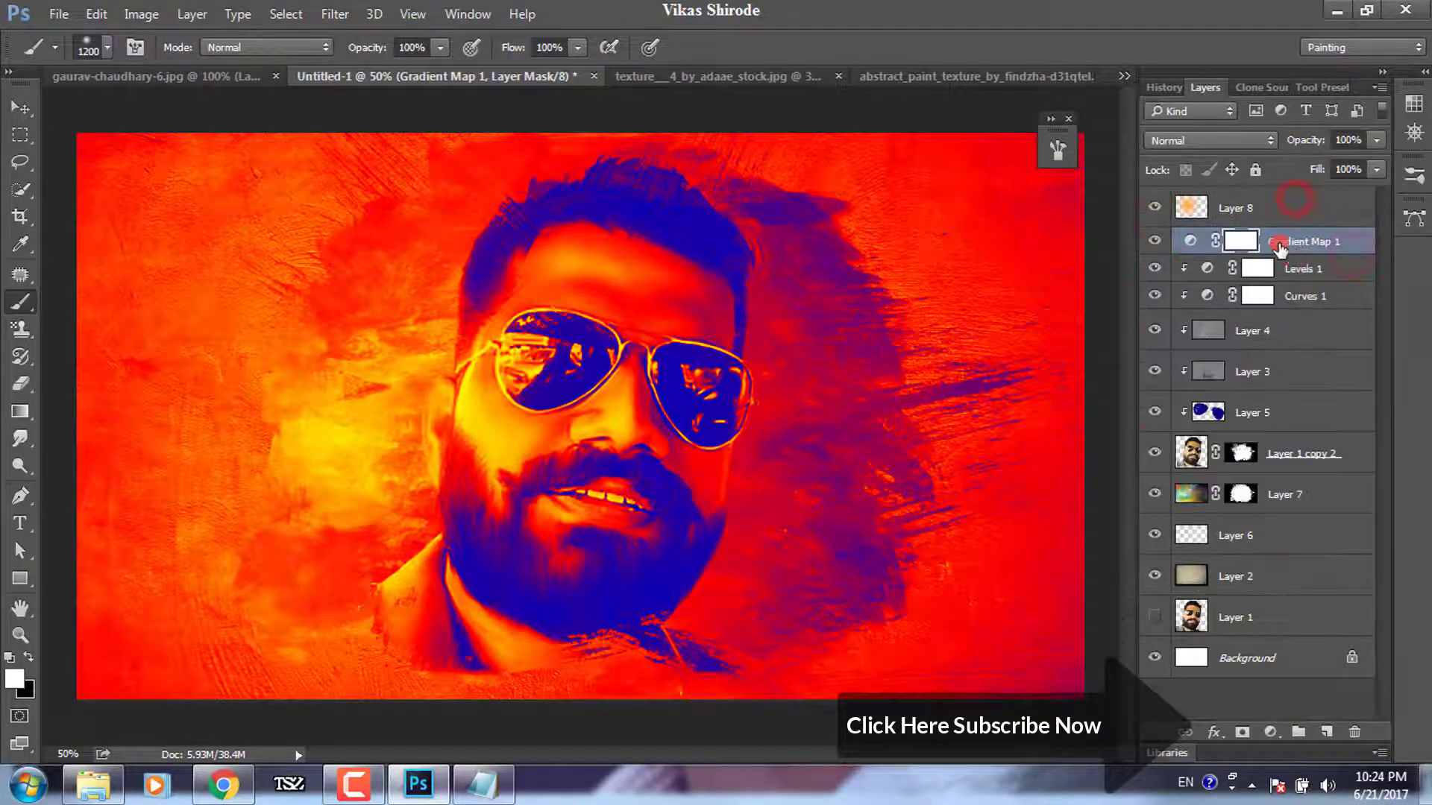
right_click(1279, 246)
left_click(919, 470)
- Try Soft Light and Color, then settle the gradient map on Screen at about 25% fill
left_click(1253, 140)
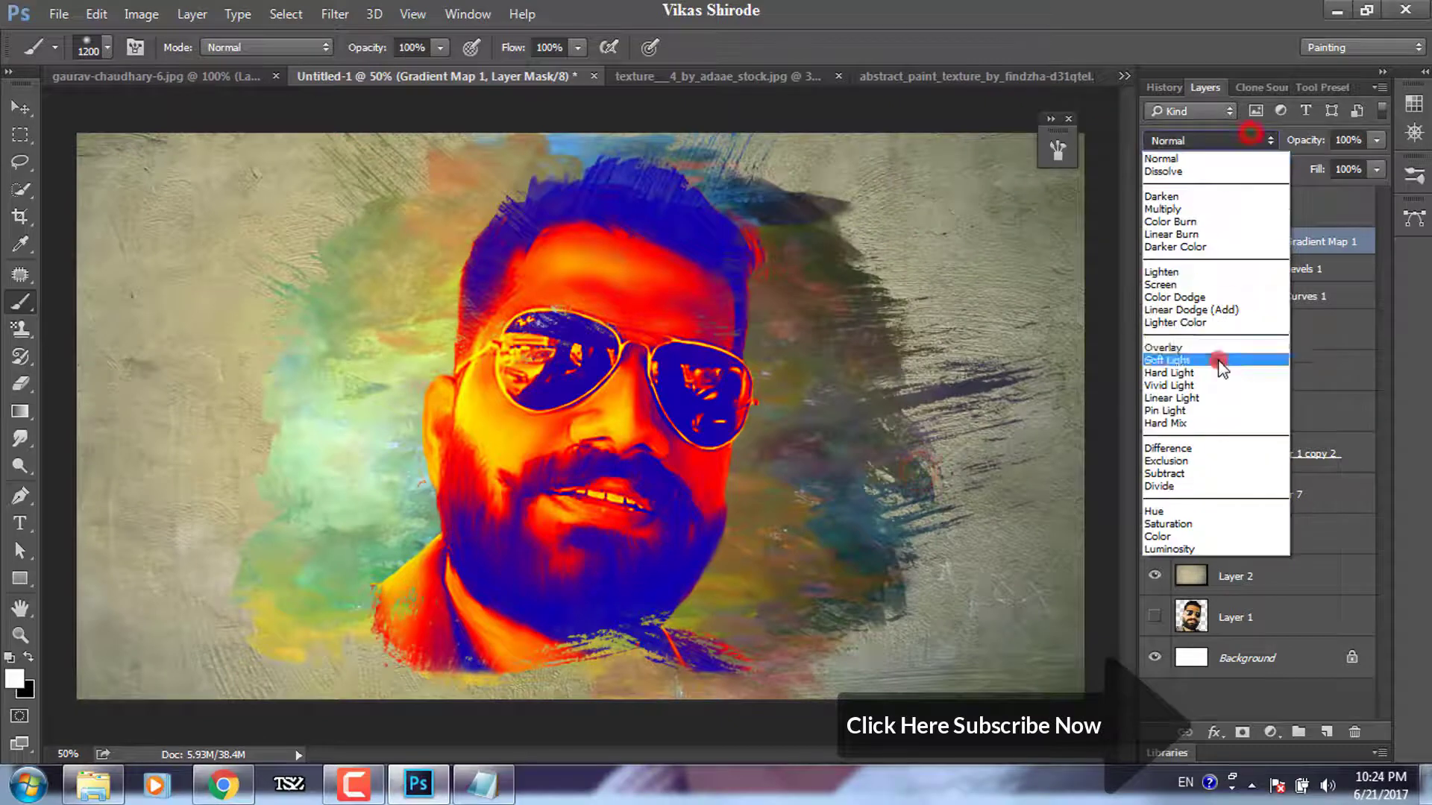
left_click(1216, 361)
left_click(1243, 136)
left_click(1205, 282)
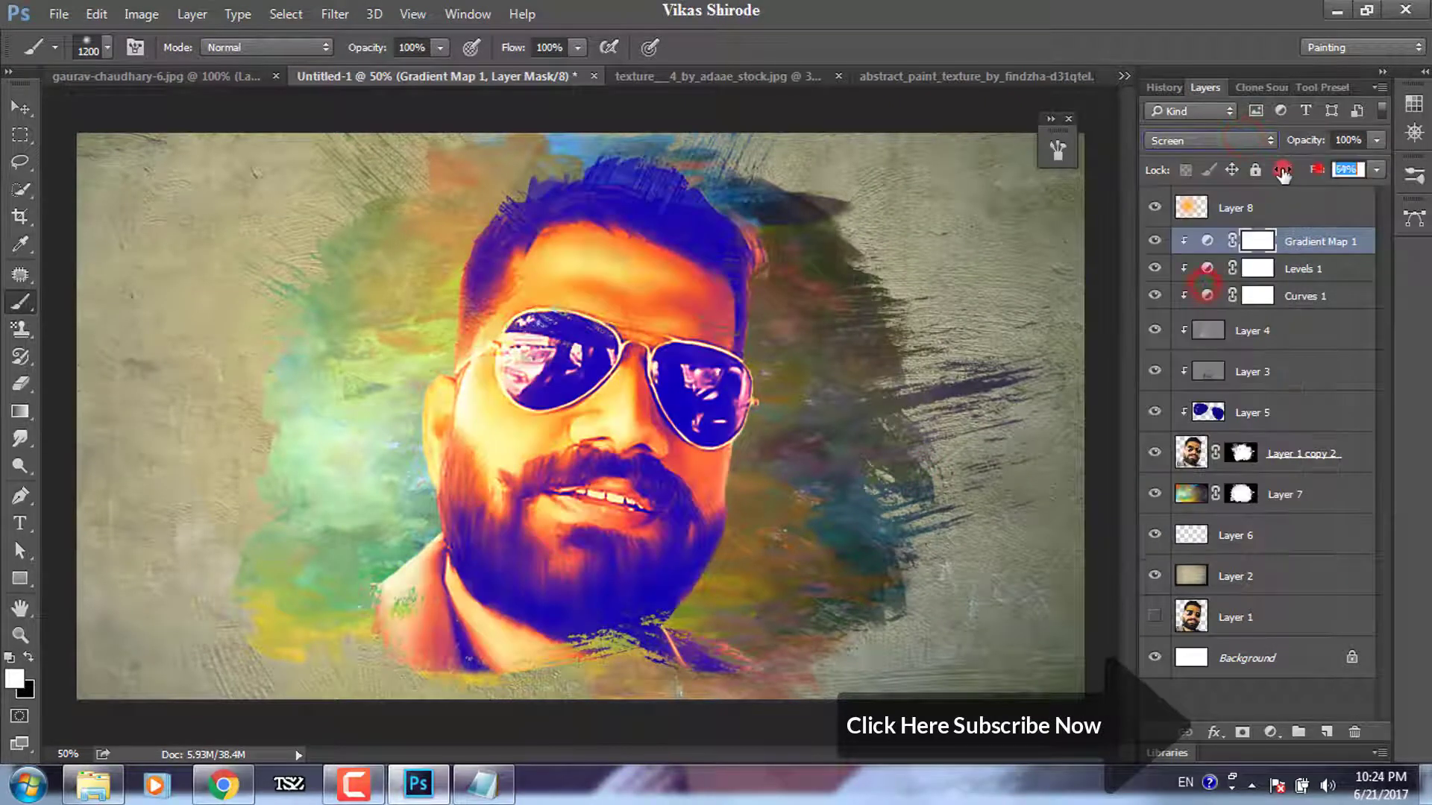
left_click(1223, 140)
left_click(1159, 536)
left_click(1218, 139)
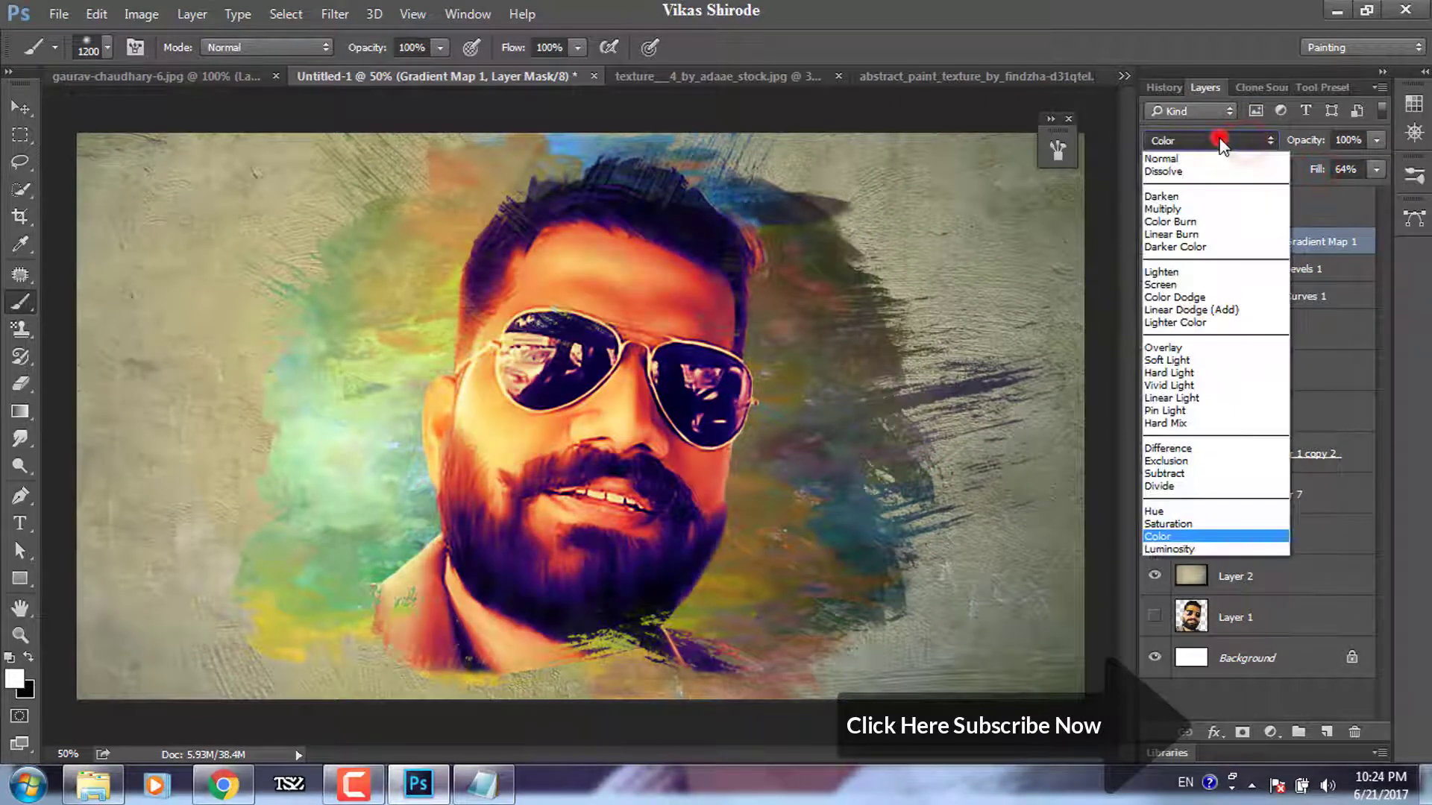
left_click(1200, 285)
left_click_drag(1315, 169, 1273, 171)
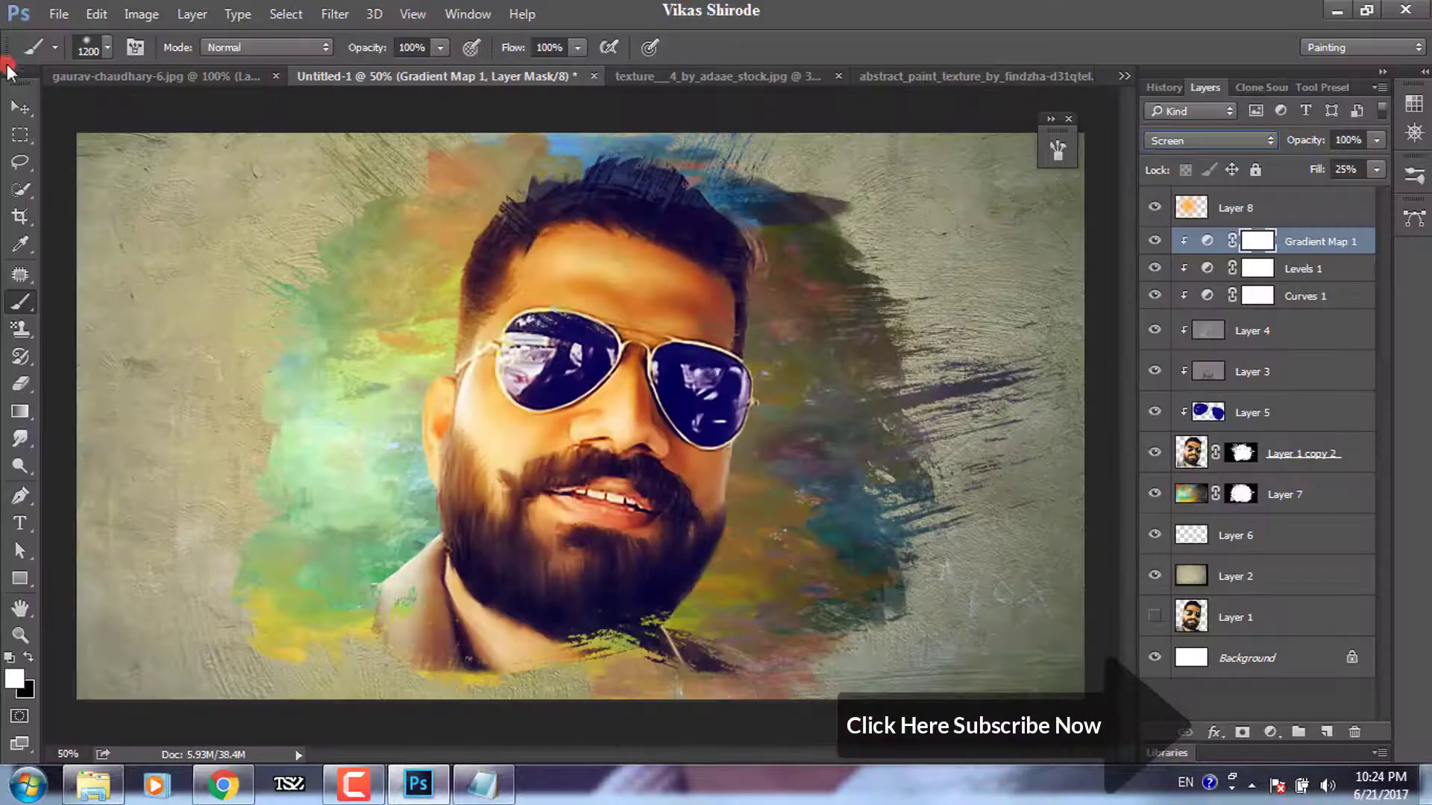
- Add a Levels adjustment clipped to the Layer 7 paint splashes, with midtones at 0.67
left_click(21, 108)
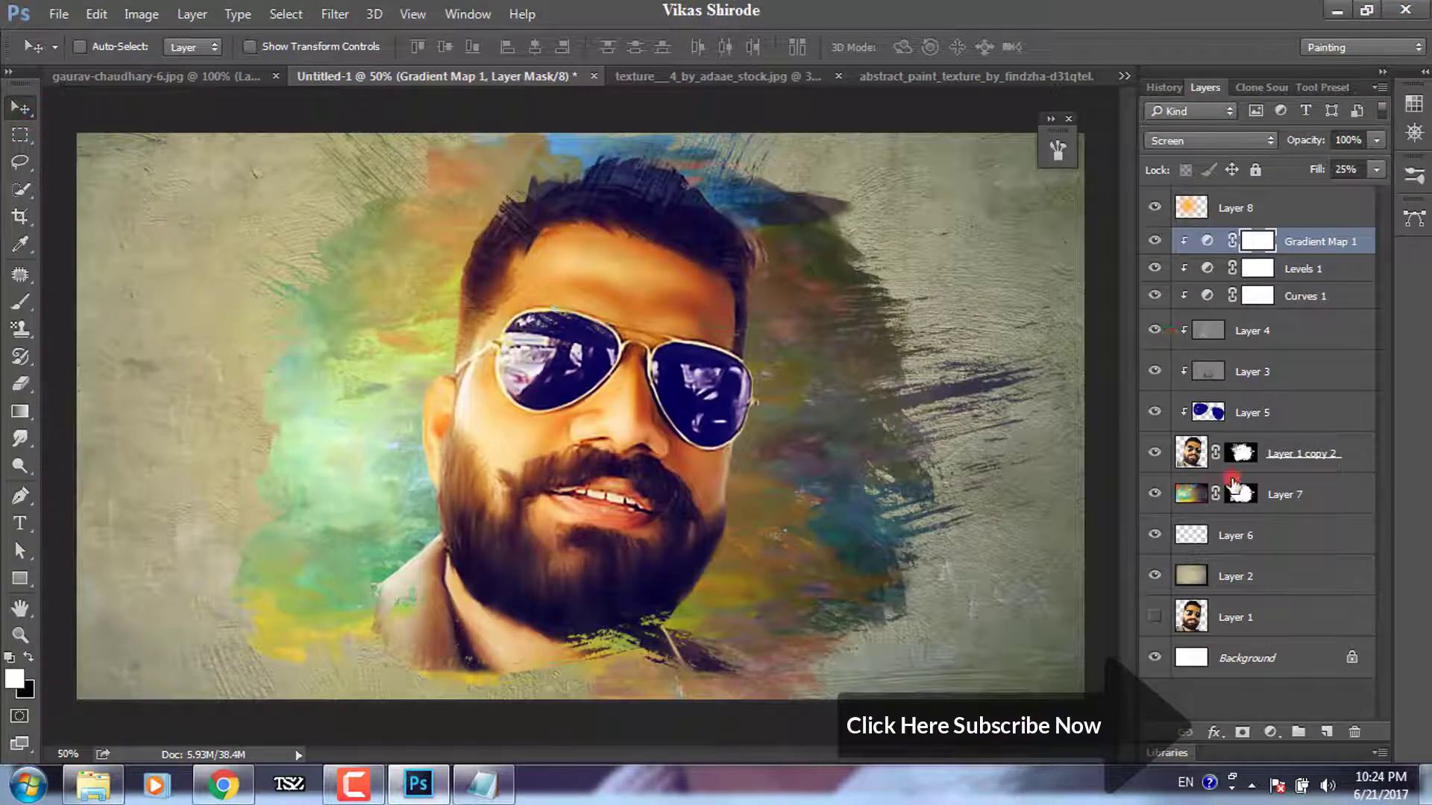
left_click(1307, 497)
left_click(1275, 734)
left_click(1305, 372)
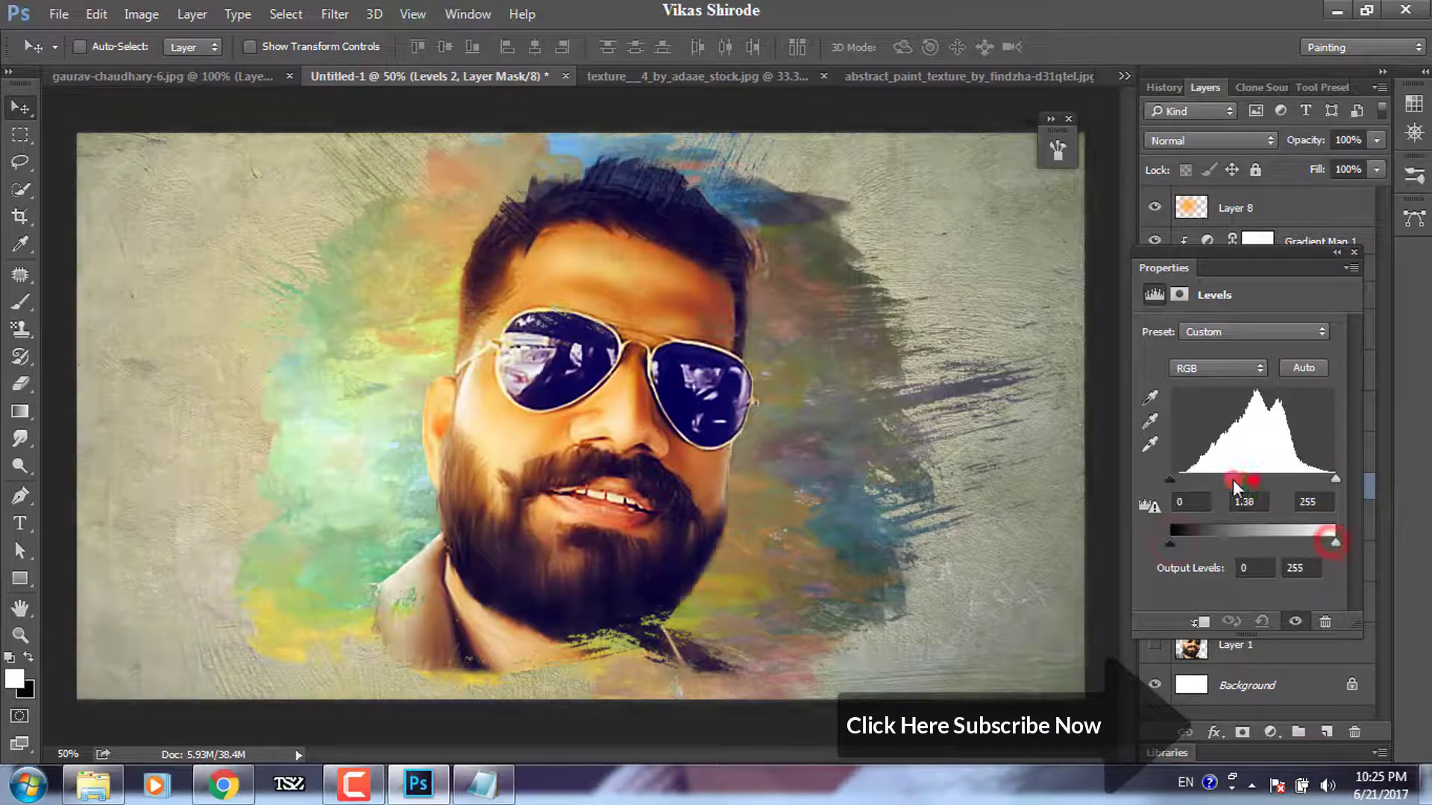
left_click_drag(1253, 478, 1279, 478)
left_click(1198, 621)
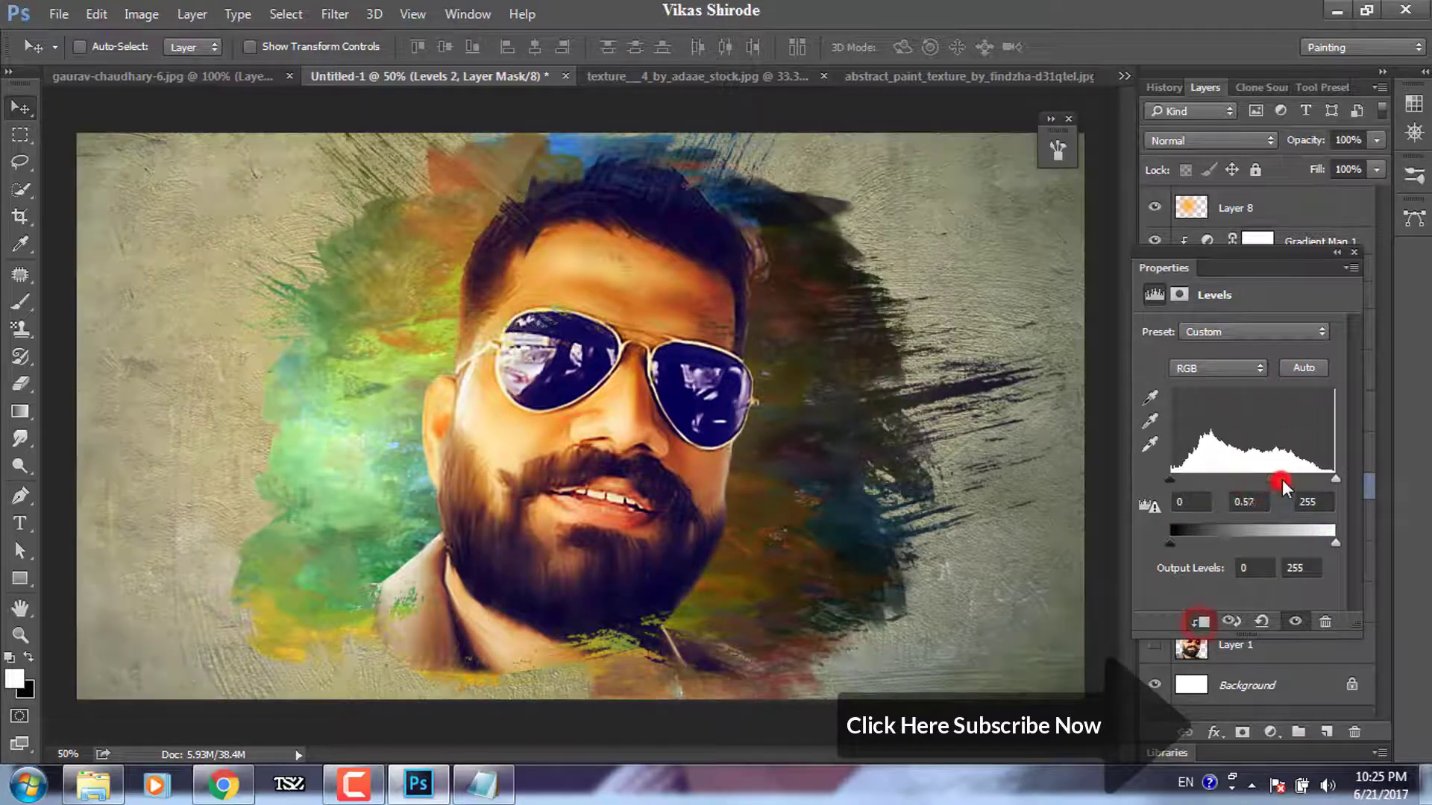
left_click_drag(1283, 486, 1276, 484)
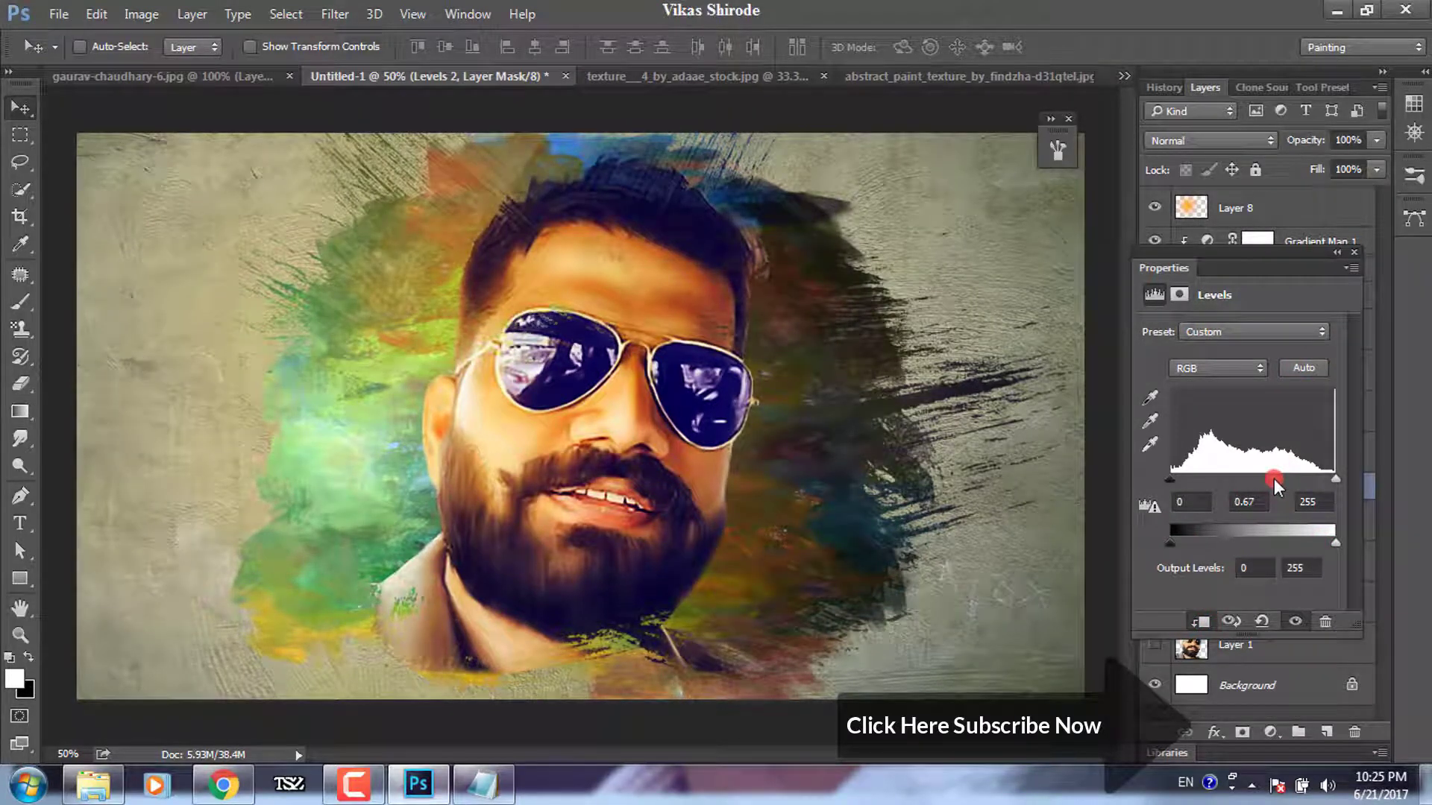
left_click(1413, 101)
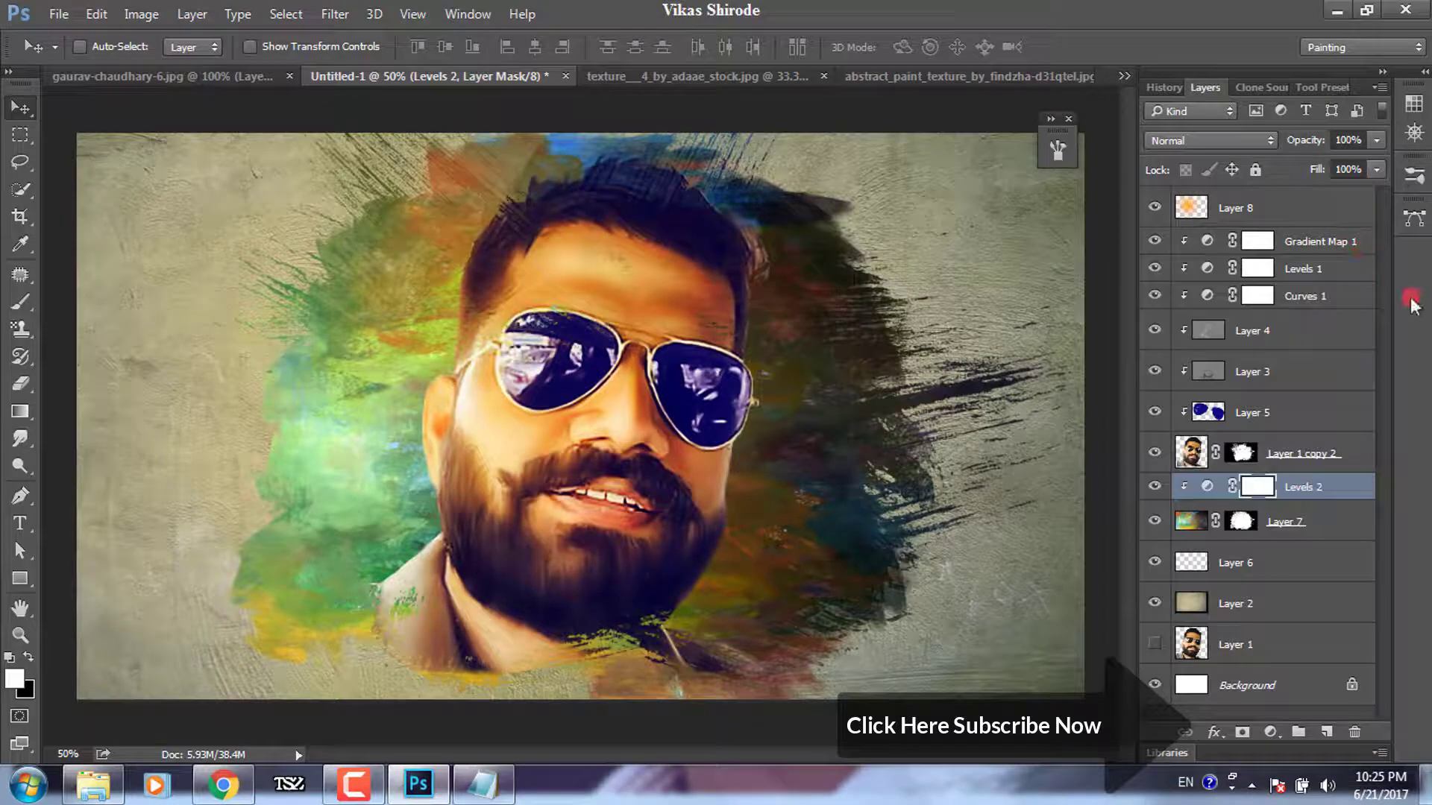
- Add a Hue/Saturation adjustment layer above Gradient Map 1
left_click(1333, 248)
left_click(1270, 732)
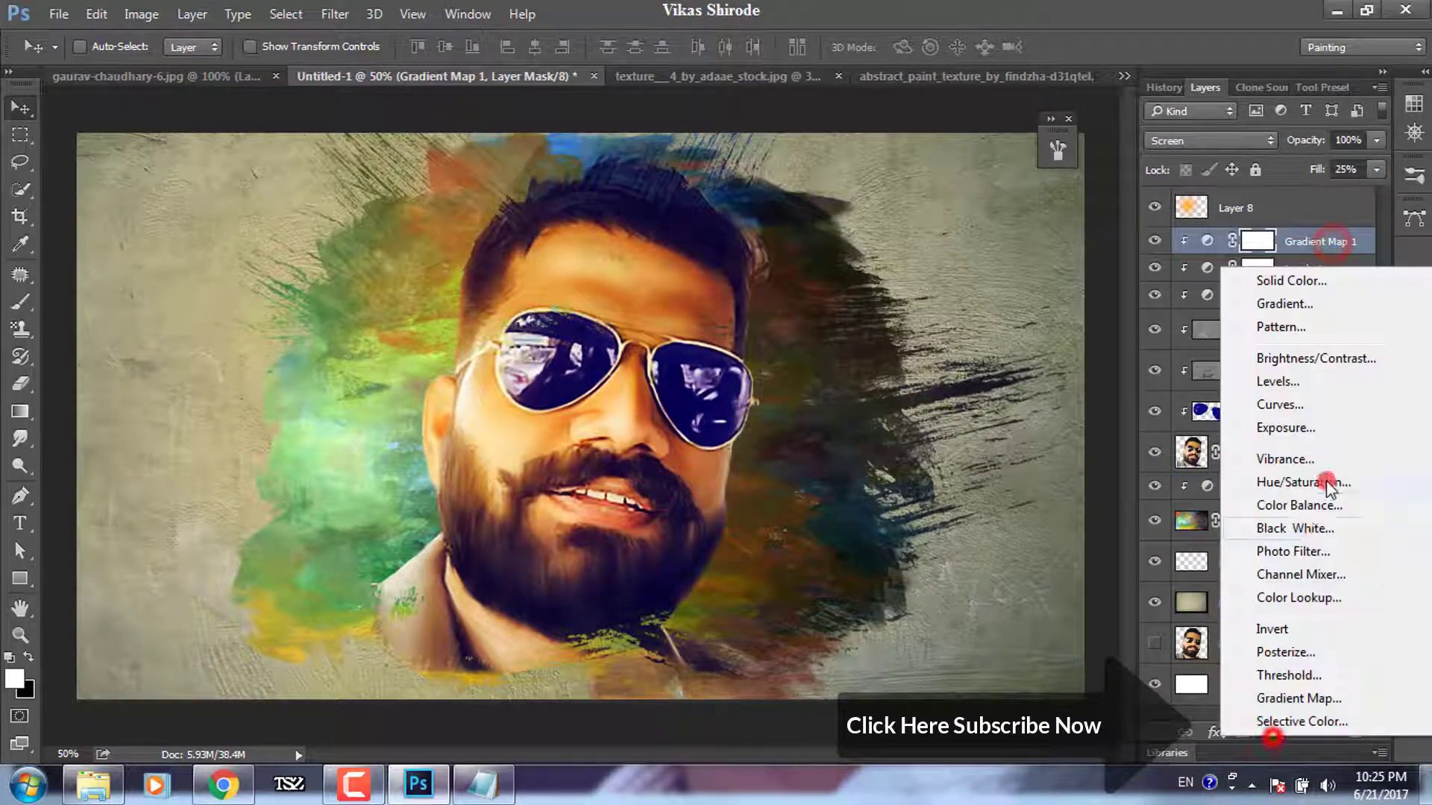
left_click(1314, 486)
mouse_move(1240, 452)
left_mouse_down()
mouse_move(1194, 457)
mouse_move(1286, 460)
mouse_move(1254, 468)
left_mouse_up()
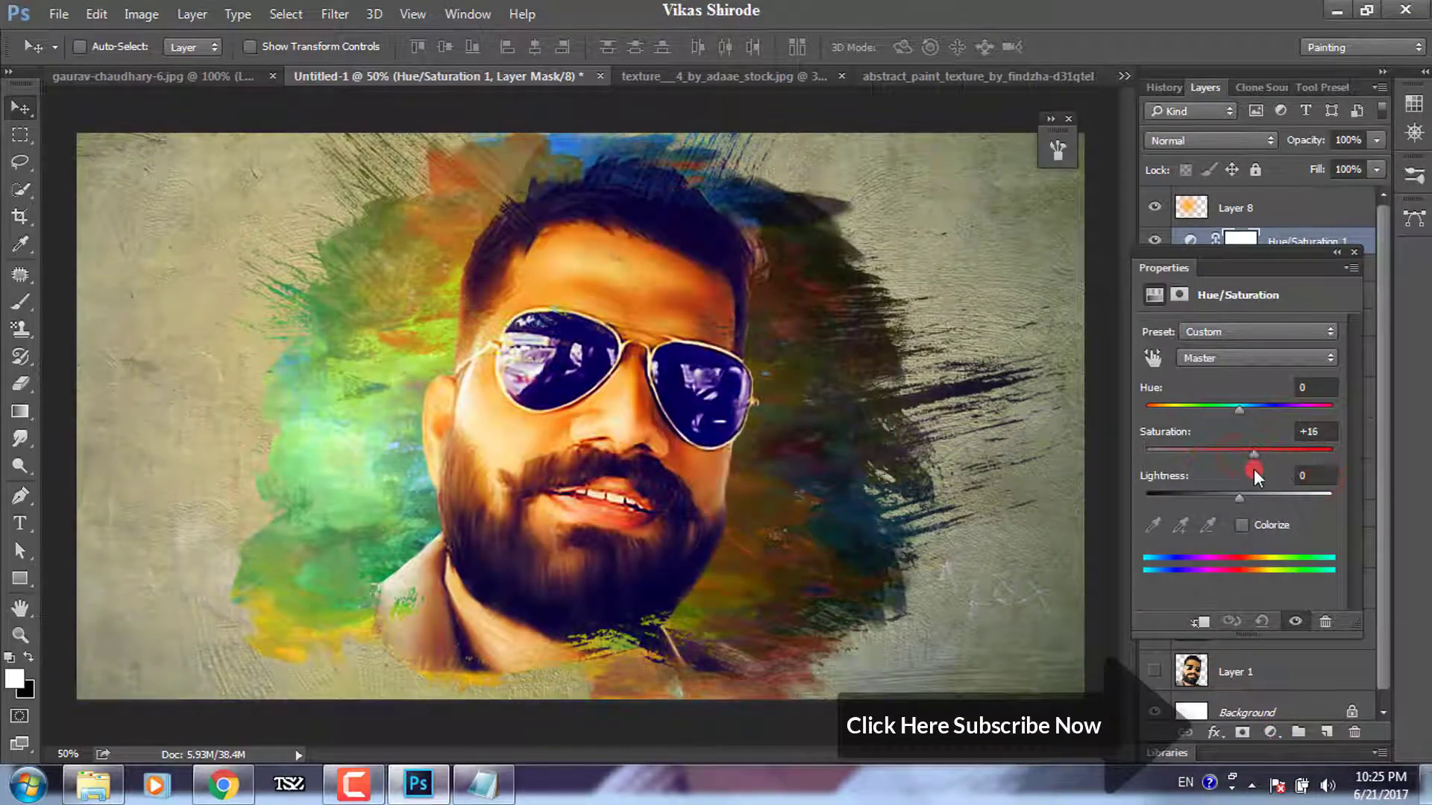
left_click(1354, 252)
- Add a second Hue/Saturation adjustment boosting saturation of the Layer 7 paint splashes
left_click(1298, 541)
left_click(1270, 732)
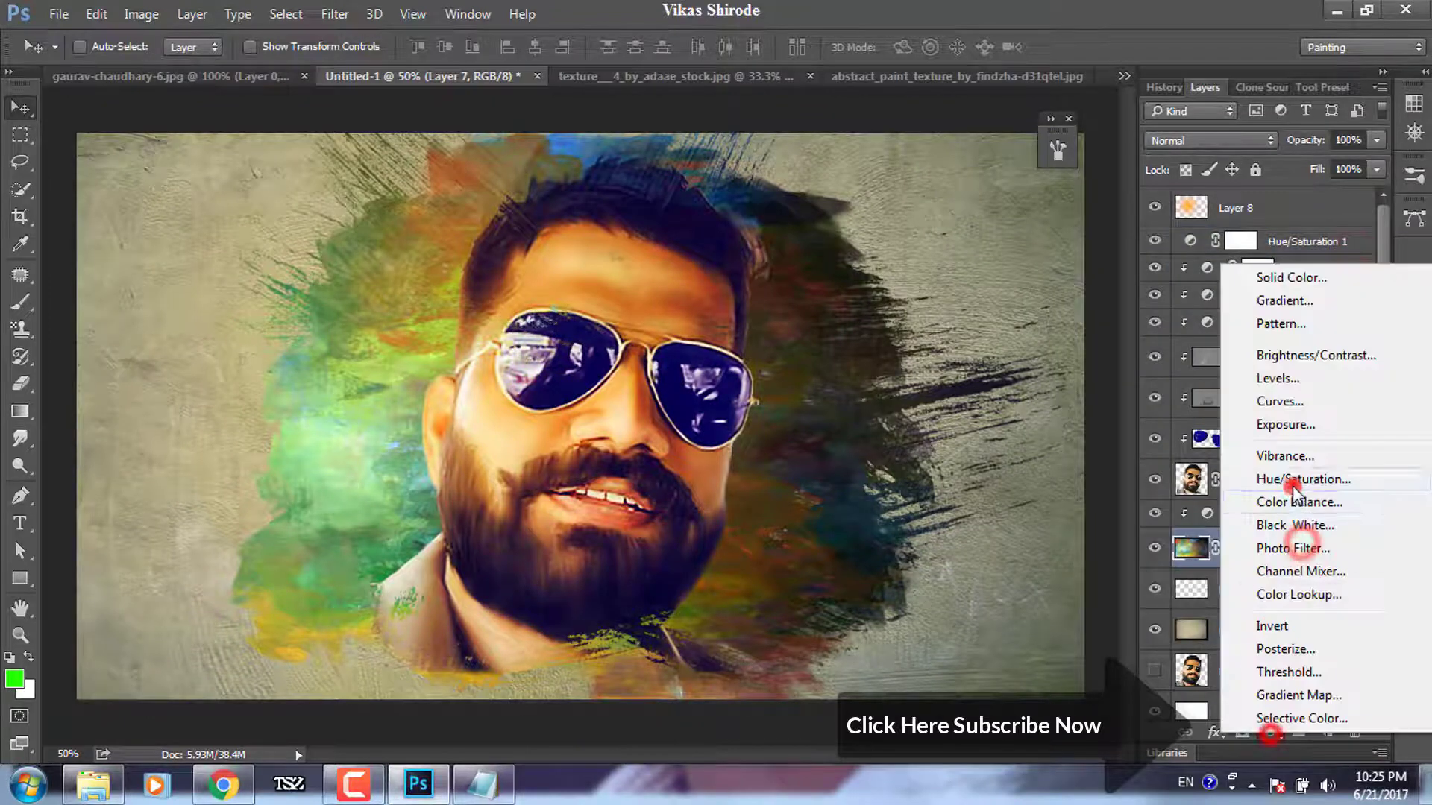
left_click(1298, 485)
left_click_drag(1238, 450, 1268, 452)
left_click(1354, 252)
- Clip Hue/Saturation 1 to the layers below and lower its saturation to -11
left_click(1206, 244)
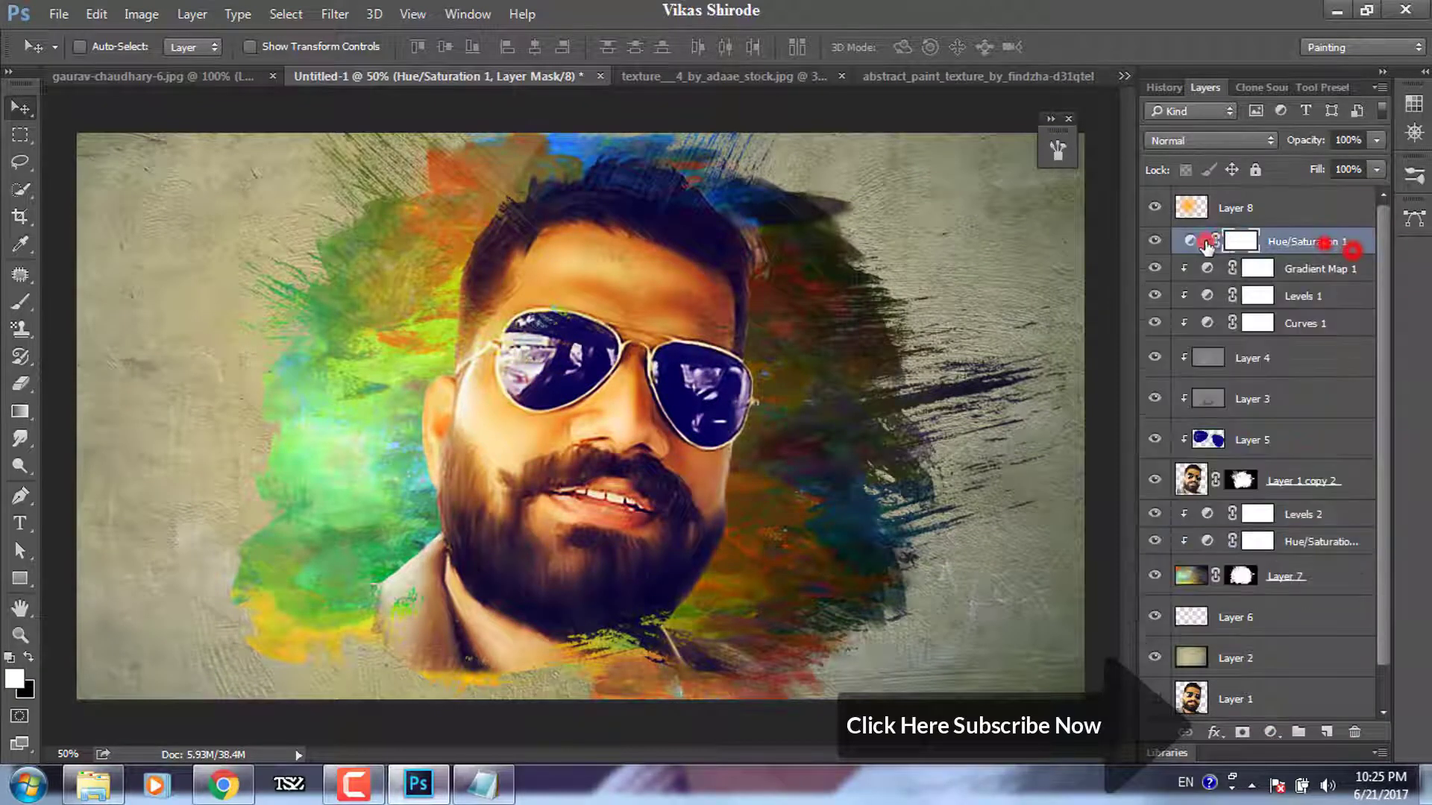
right_click(1302, 241)
left_click(962, 474)
left_click(1208, 240)
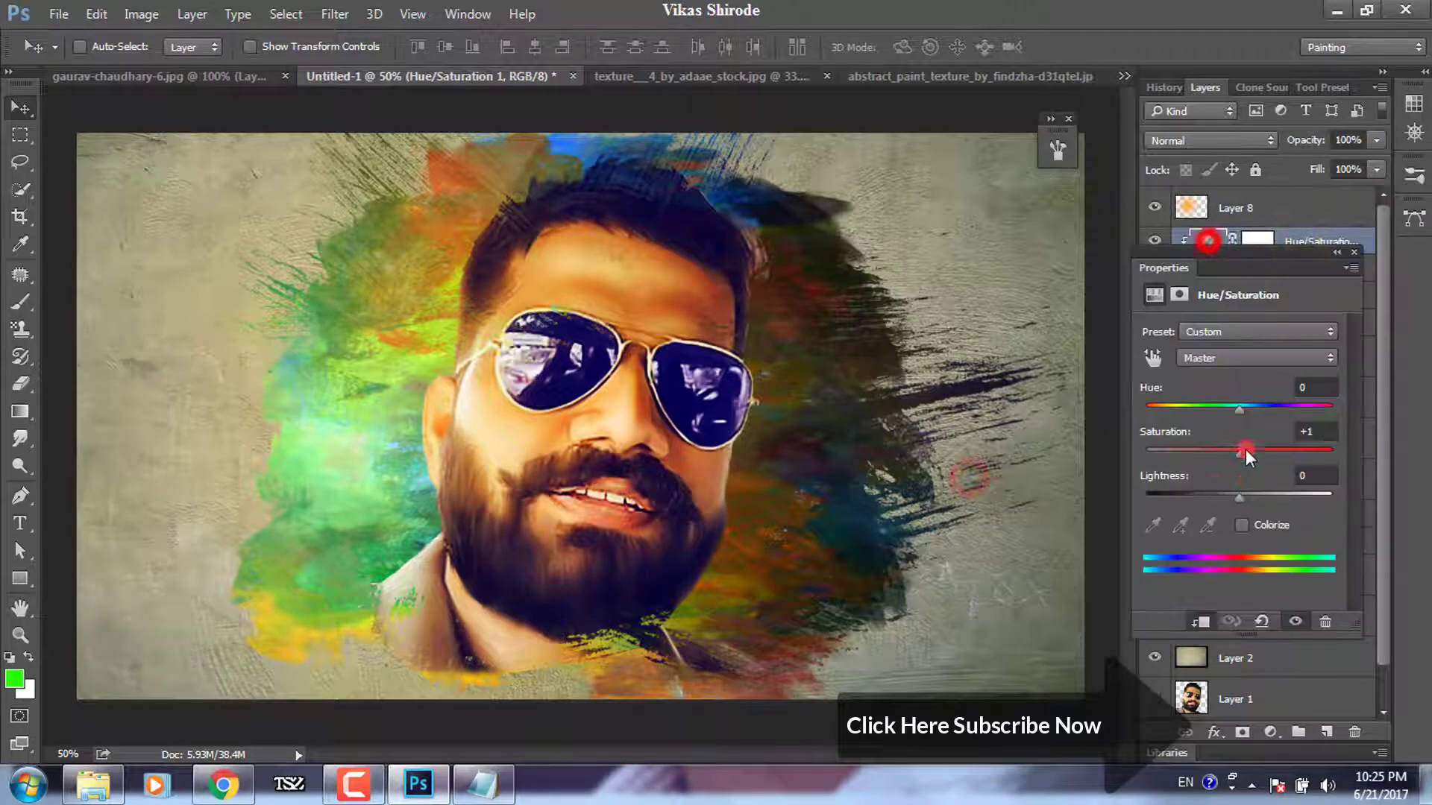
mouse_move(1239, 450)
left_mouse_down()
mouse_move(1197, 459)
mouse_move(1228, 459)
left_mouse_up()
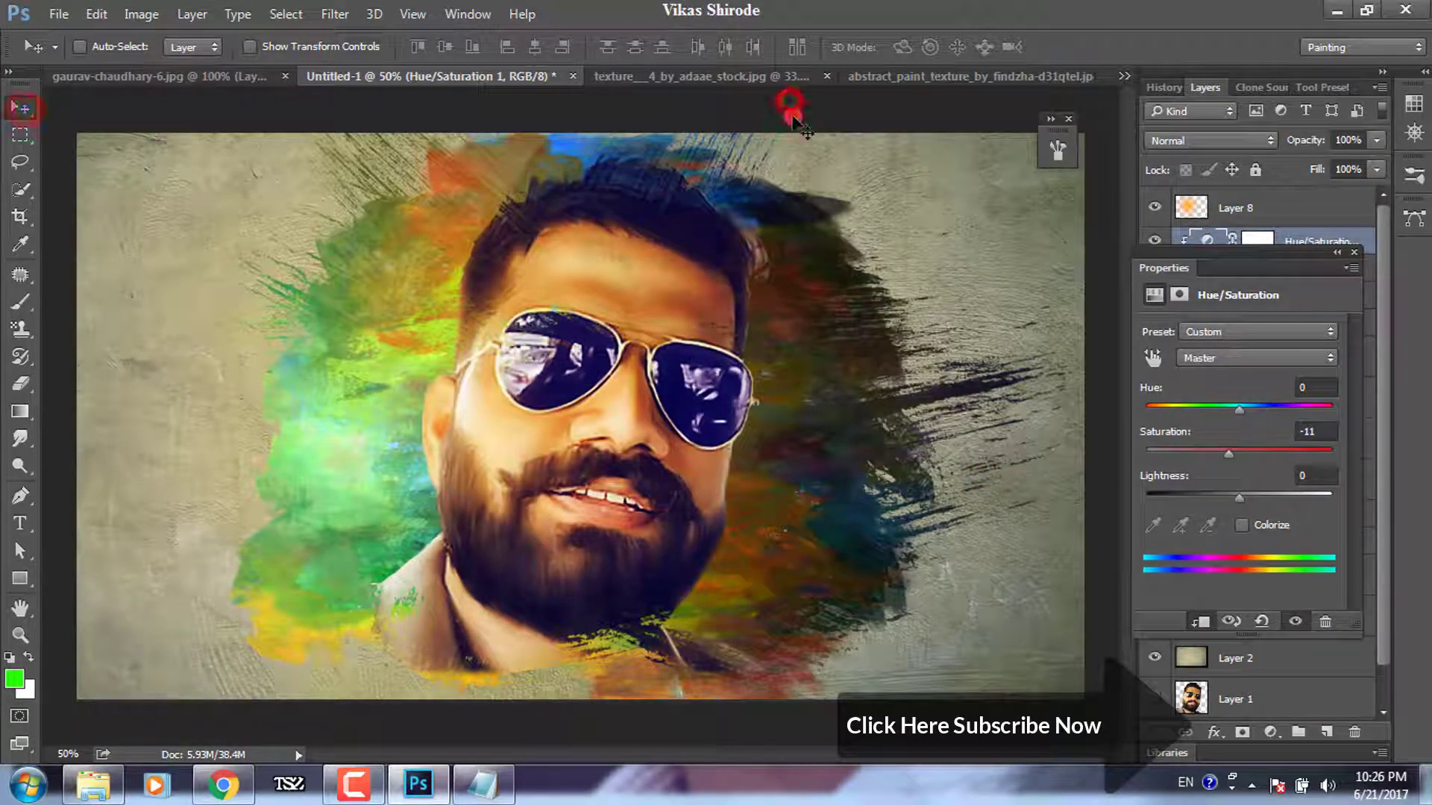
- Switch to the Brush tool with a size of 600
left_click(1354, 254)
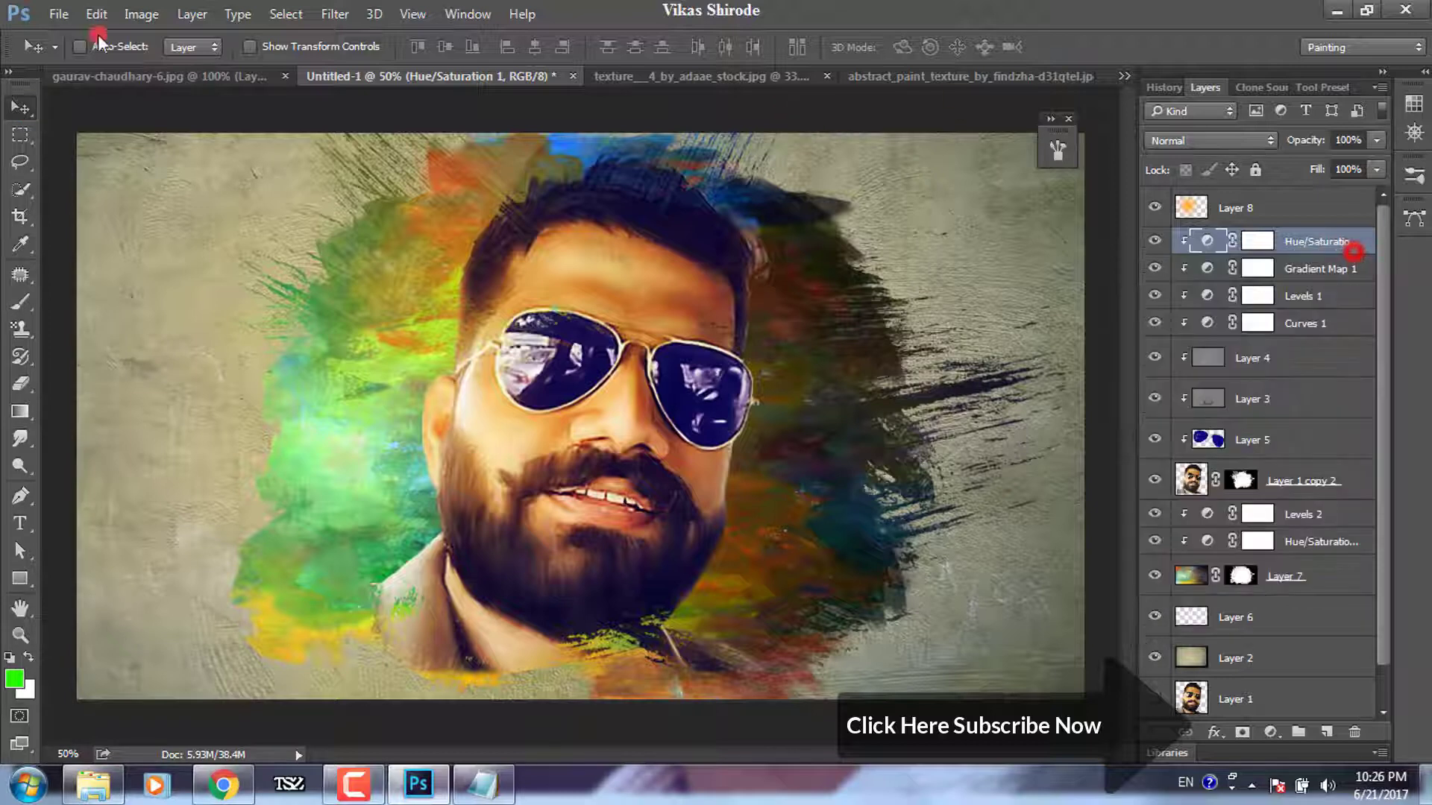
left_click(20, 302)
left_click(107, 47)
double_click(142, 213)
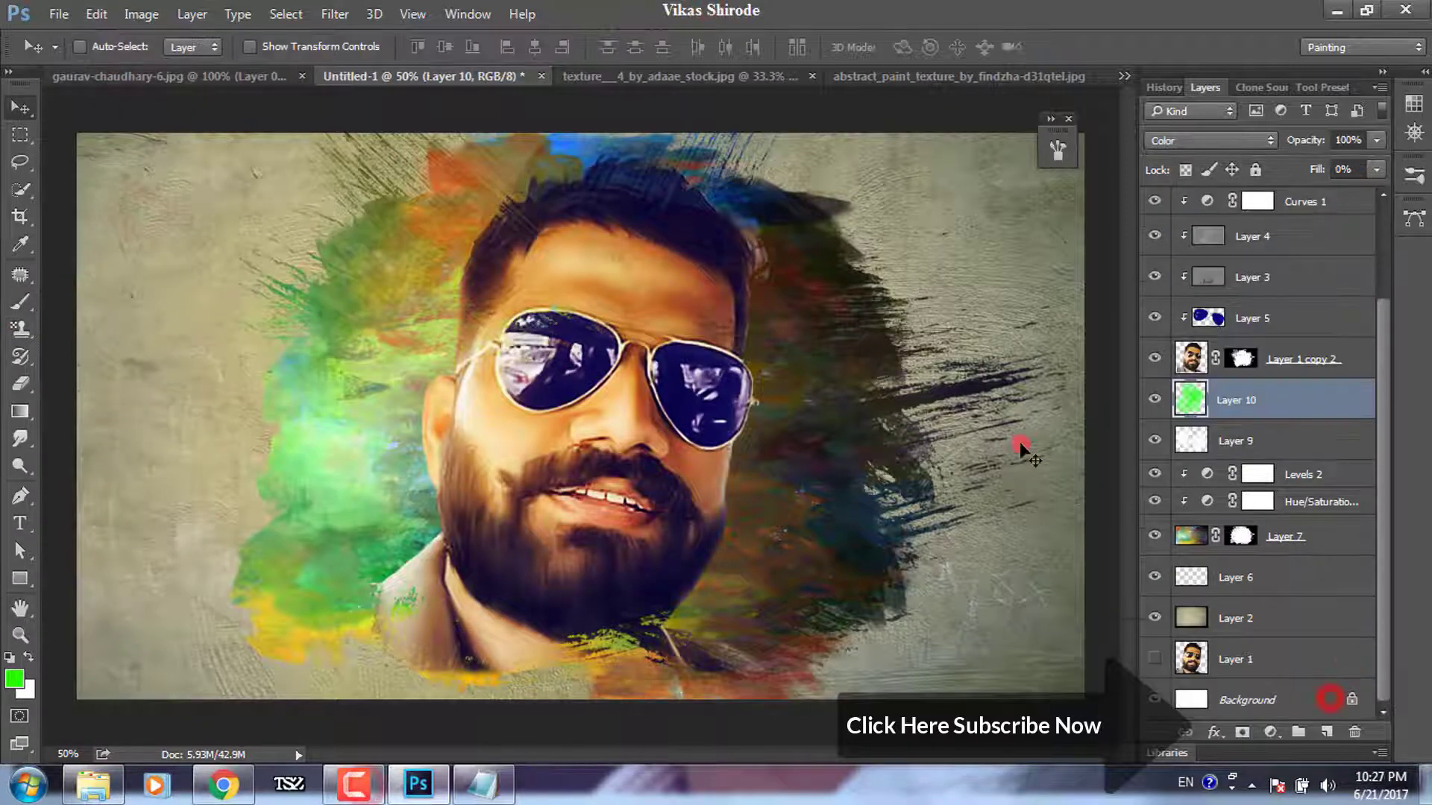
- Select all layers from the top Hue/Saturation down to Layer 7
left_click(1291, 327)
left_click(1299, 169)
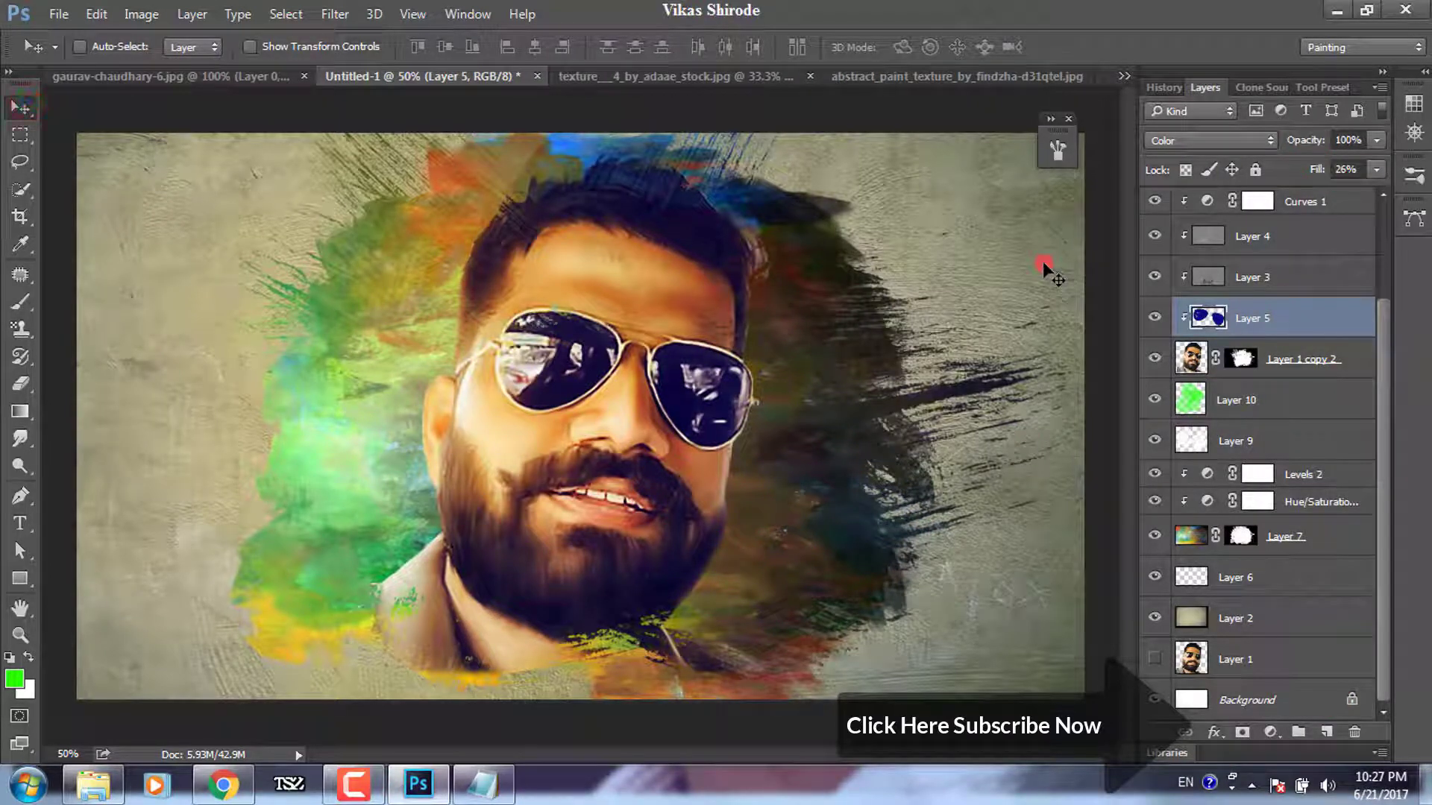
scroll(1351, 413, "up", 3)
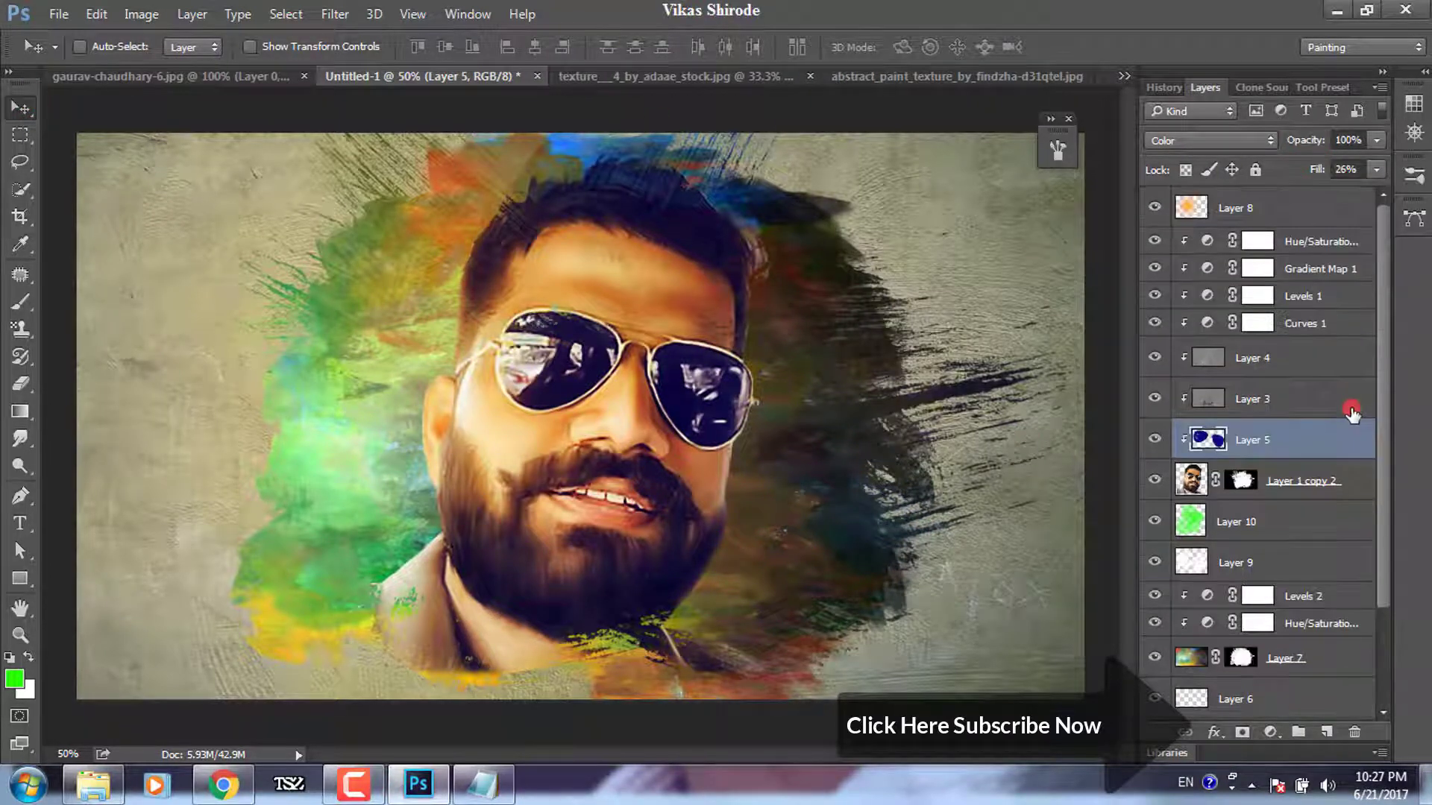
left_click(1297, 235)
scroll(1321, 619, "down", 1)
left_click(1318, 621, "ctrl")
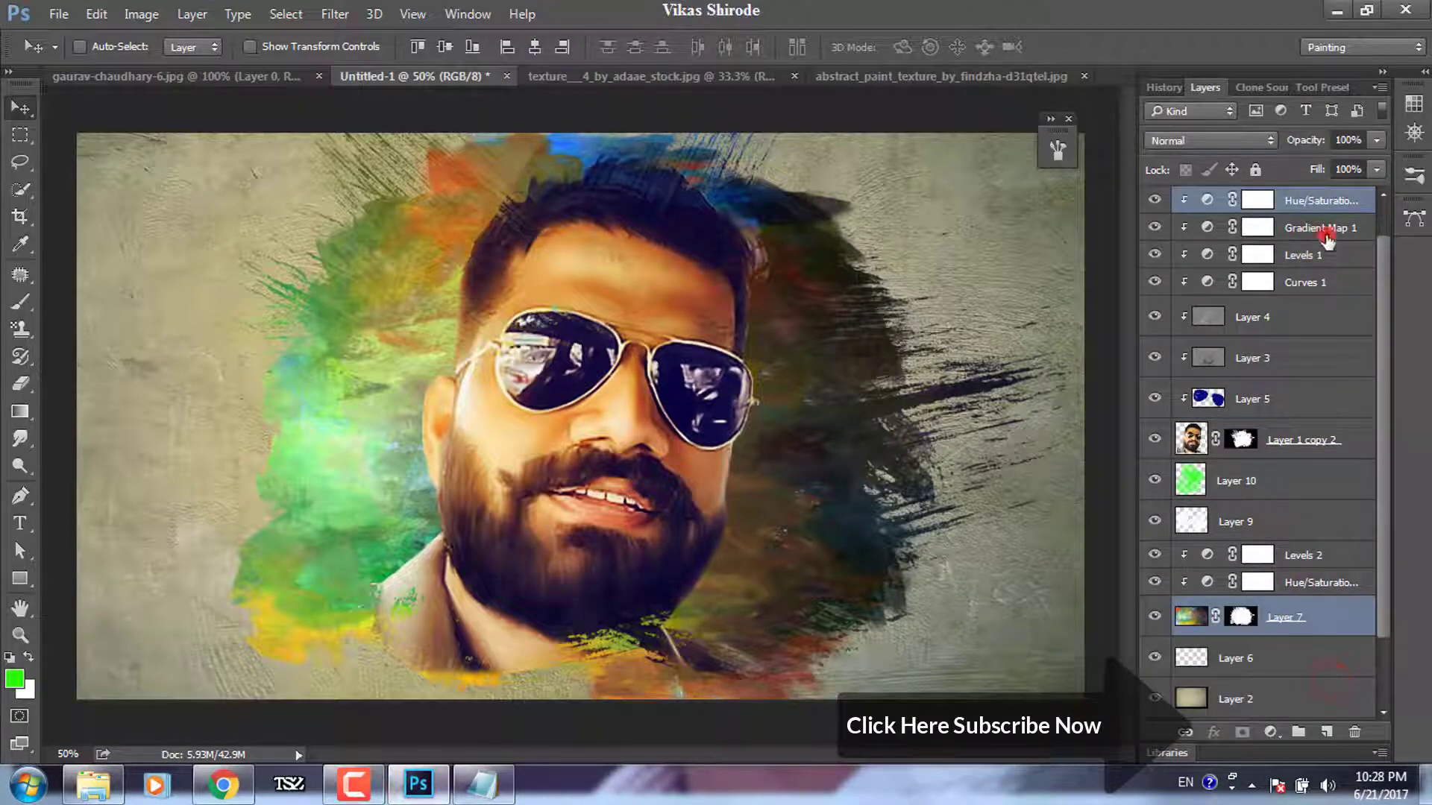
- Group the portrait layers into Group 1, moving Layer 1 to the top, hidden, and Layer 8 inside
left_click(1323, 201)
left_click(1300, 625, "shift")
key("ctrl+g")
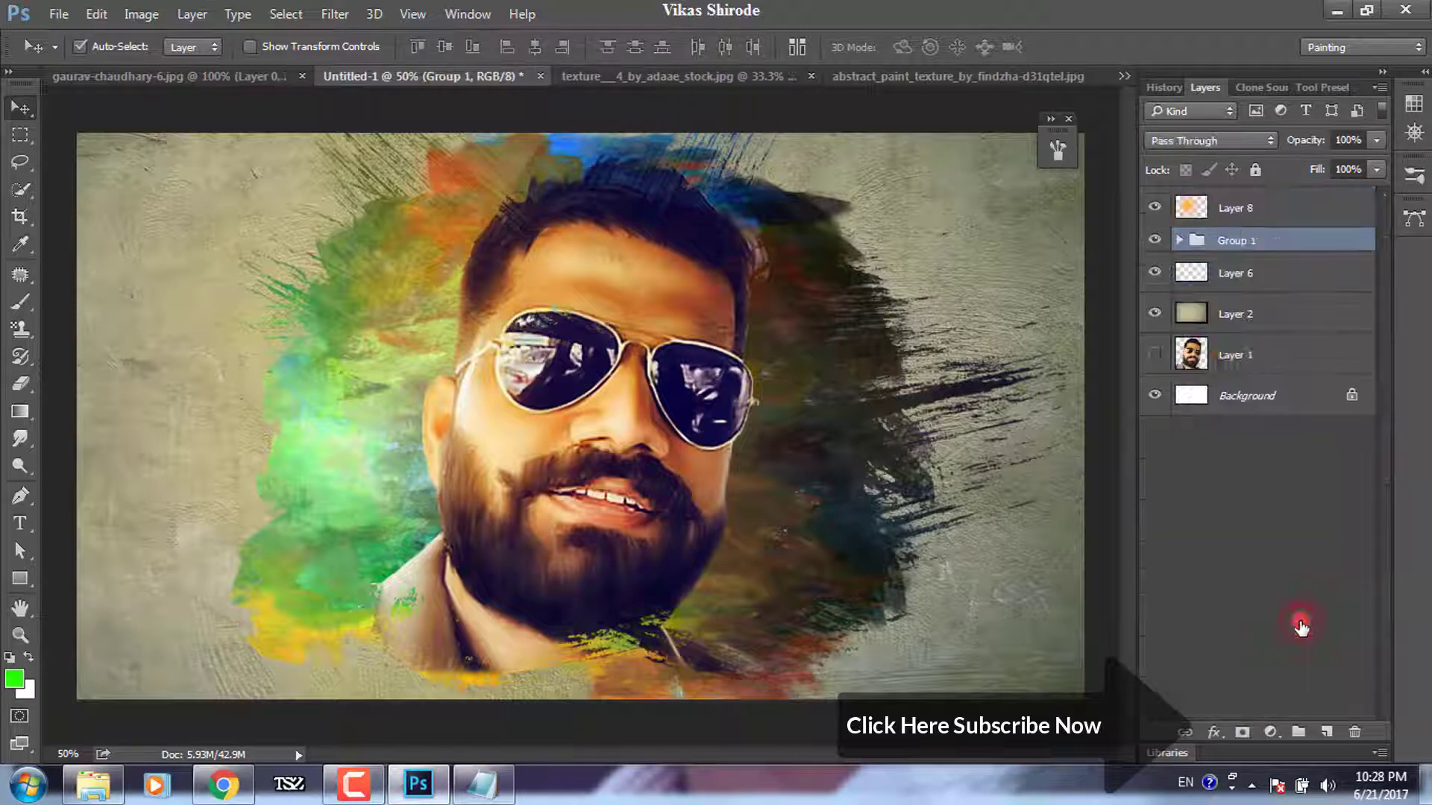
left_click_drag(1231, 355, 1236, 190)
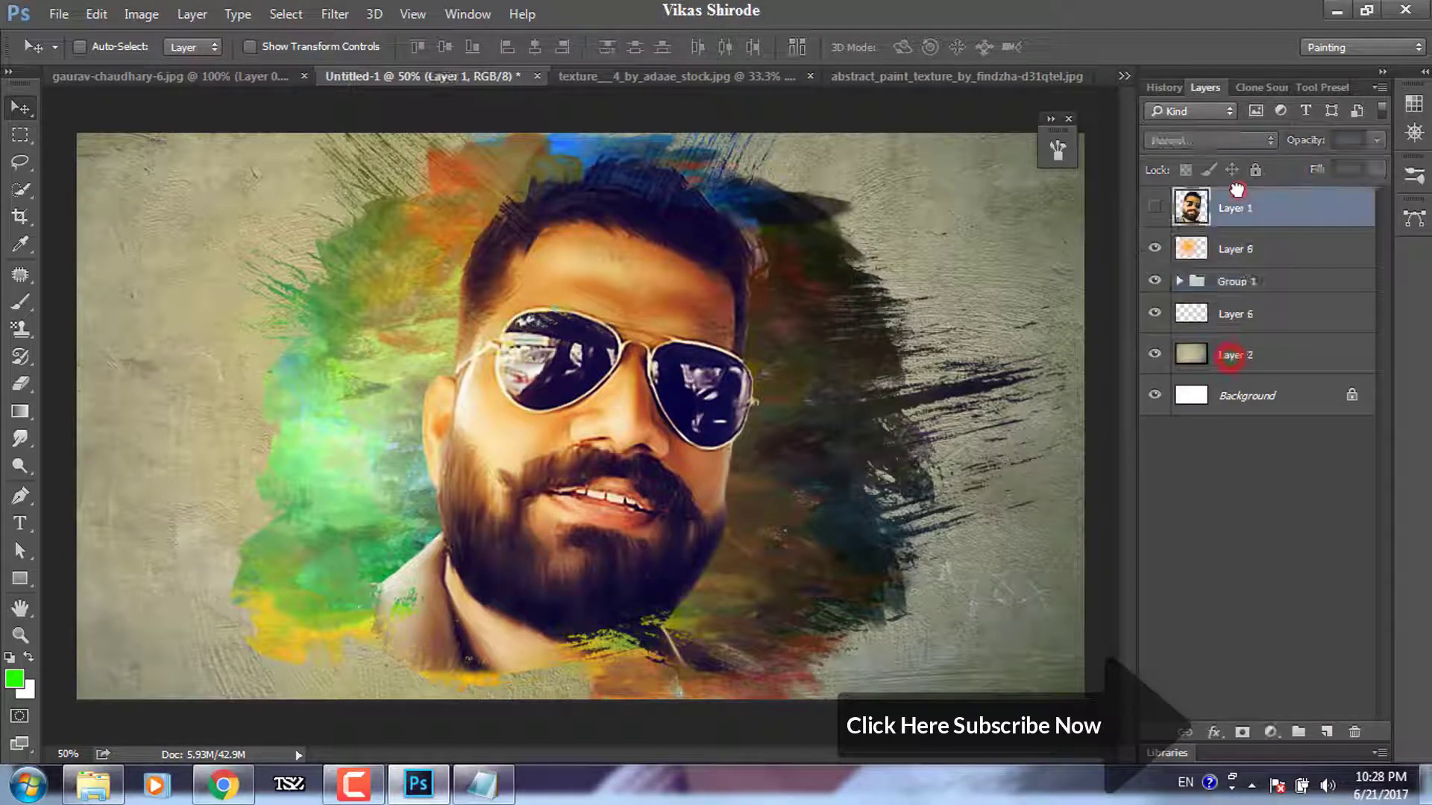
left_click_drag(1231, 254, 1223, 282)
left_click(1179, 240)
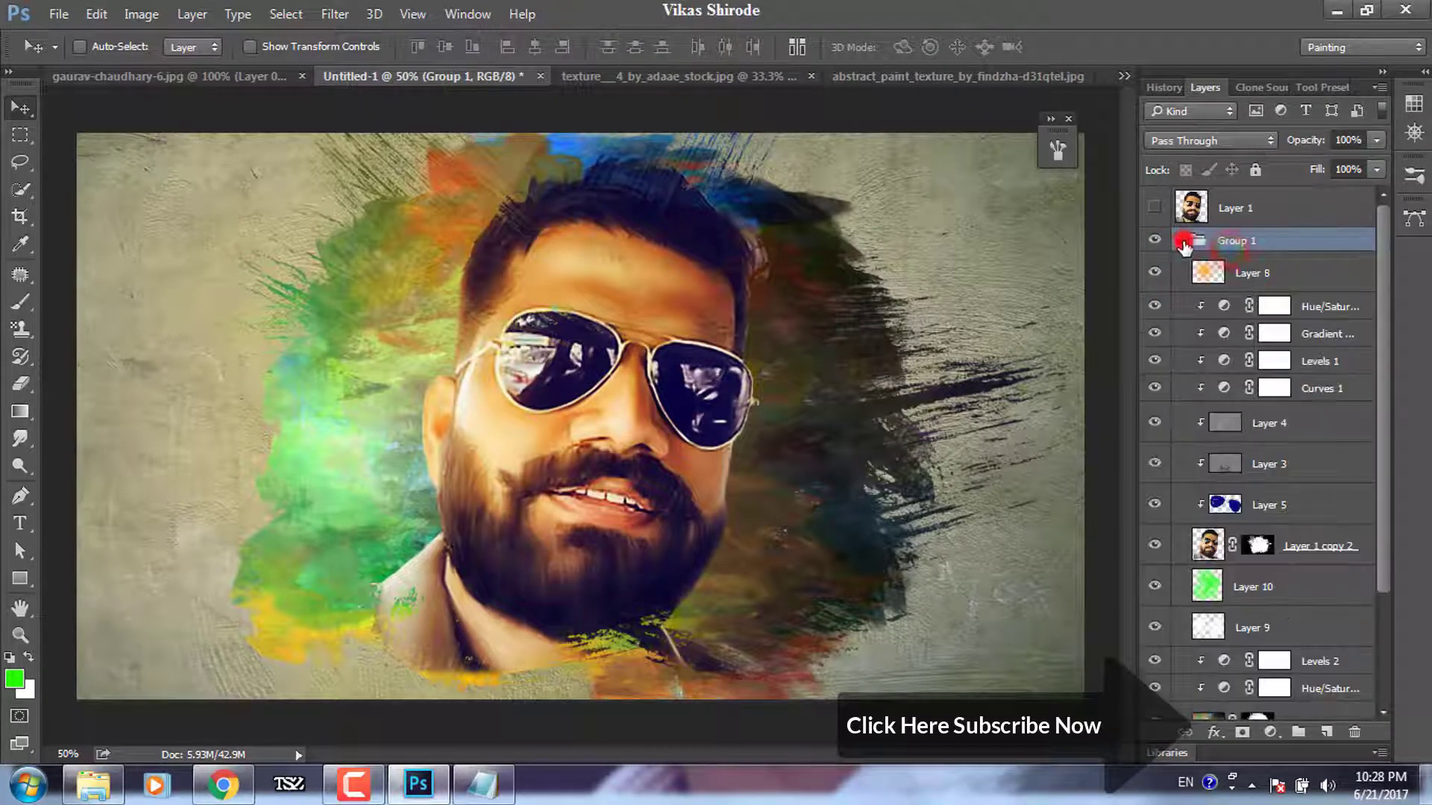
left_click(1154, 208)
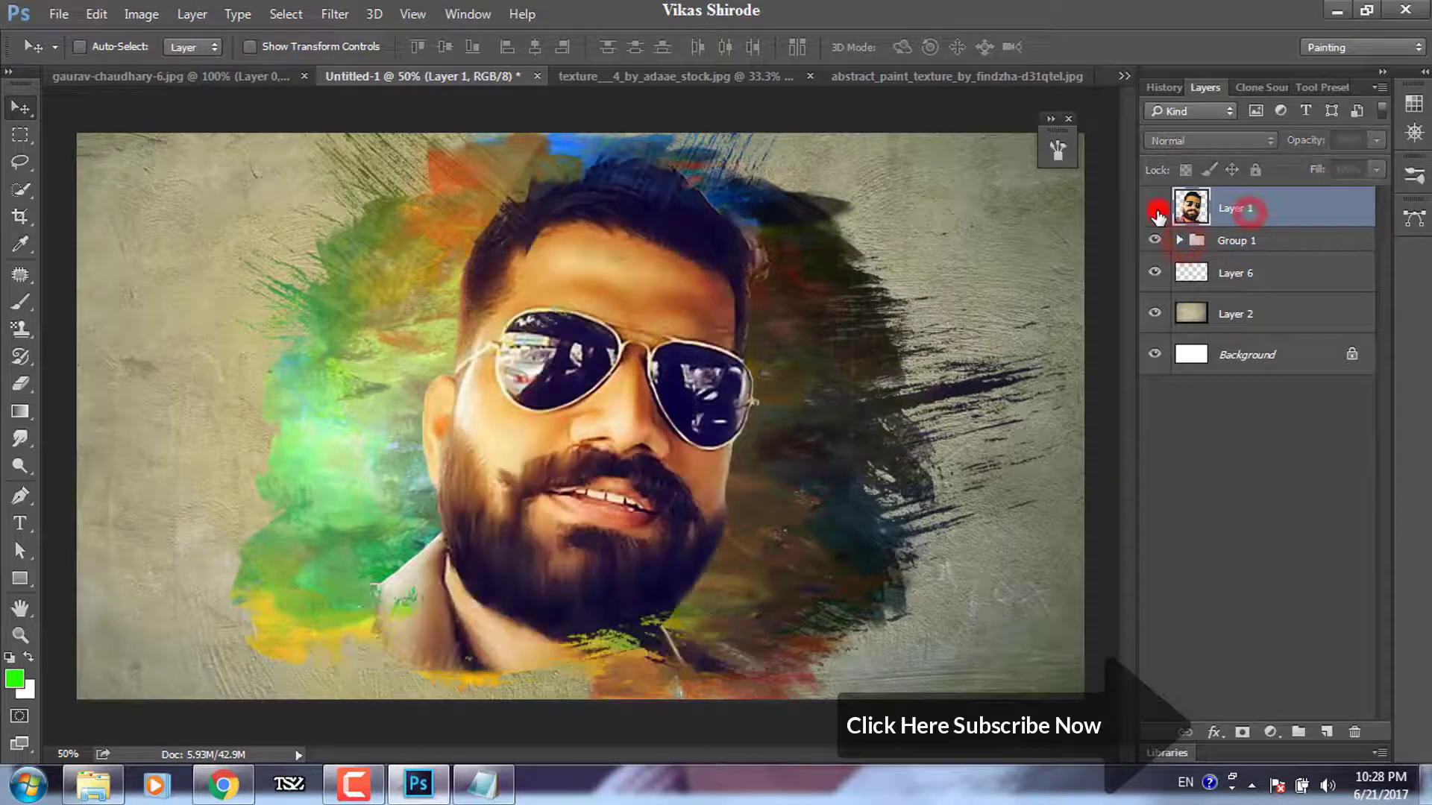
- Scale Group 1 down to about 89% and shift it up and right
left_click(1266, 241)
left_click_drag(647, 445, 661, 437)
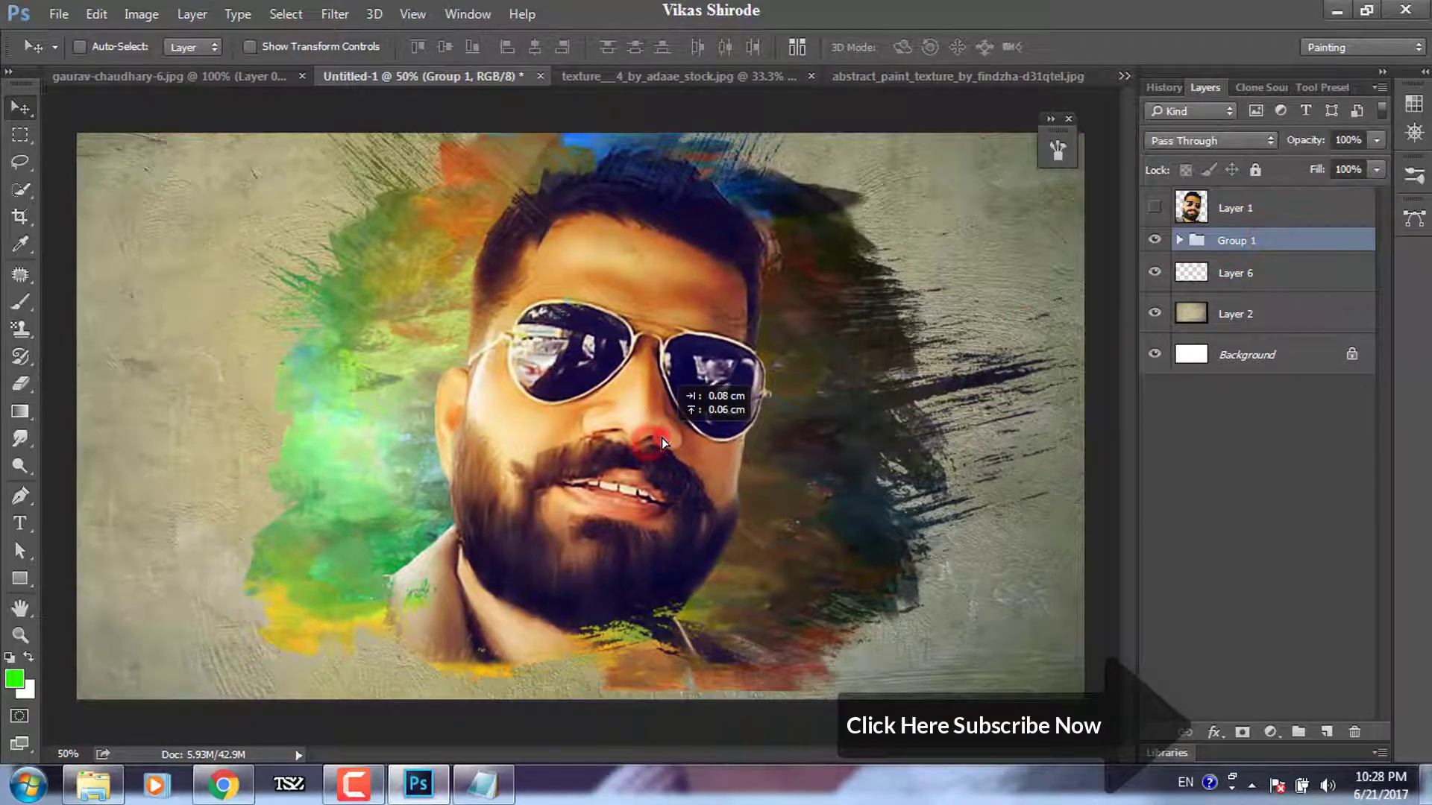
key("ctrl+t")
left_click_drag(714, 372, 745, 331)
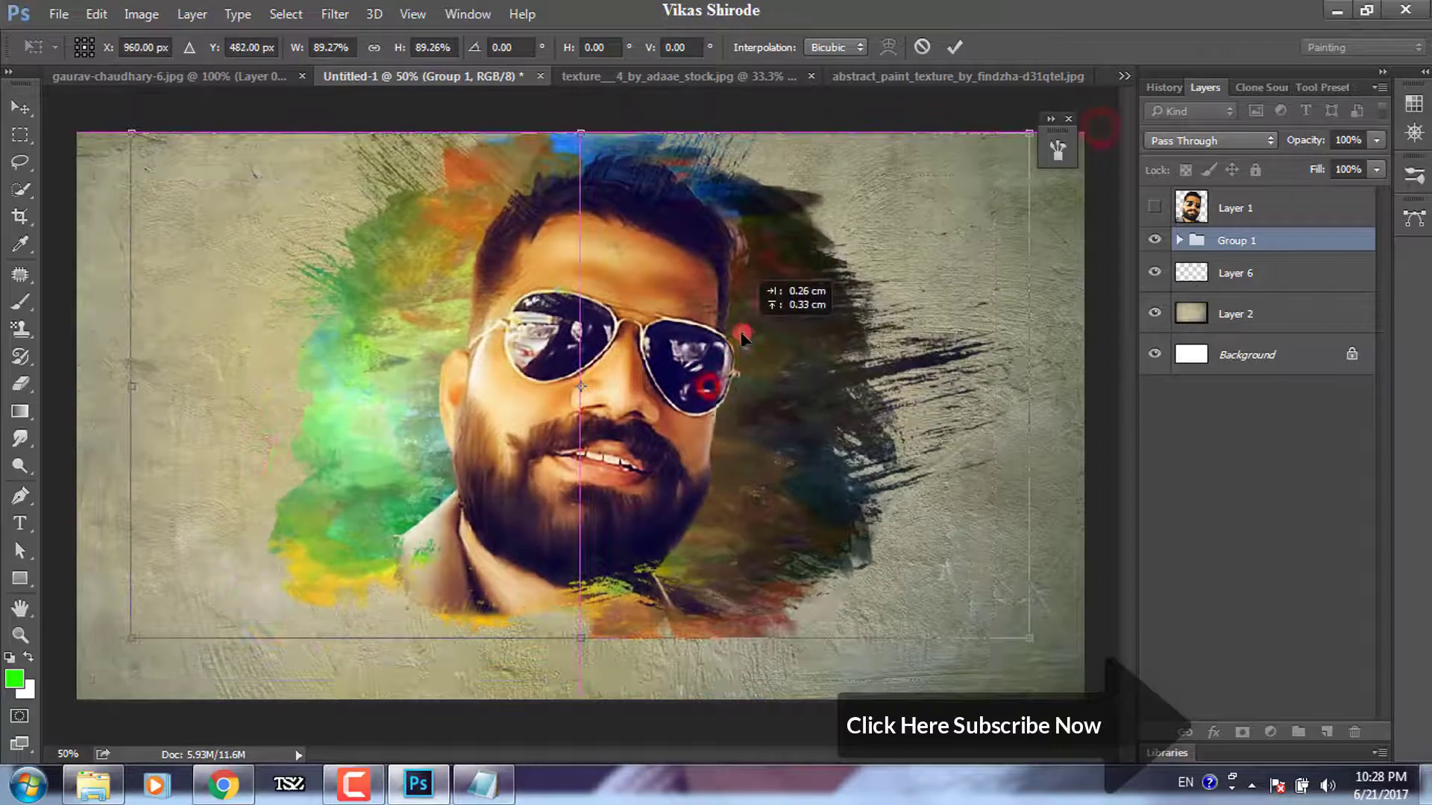
key("Return")
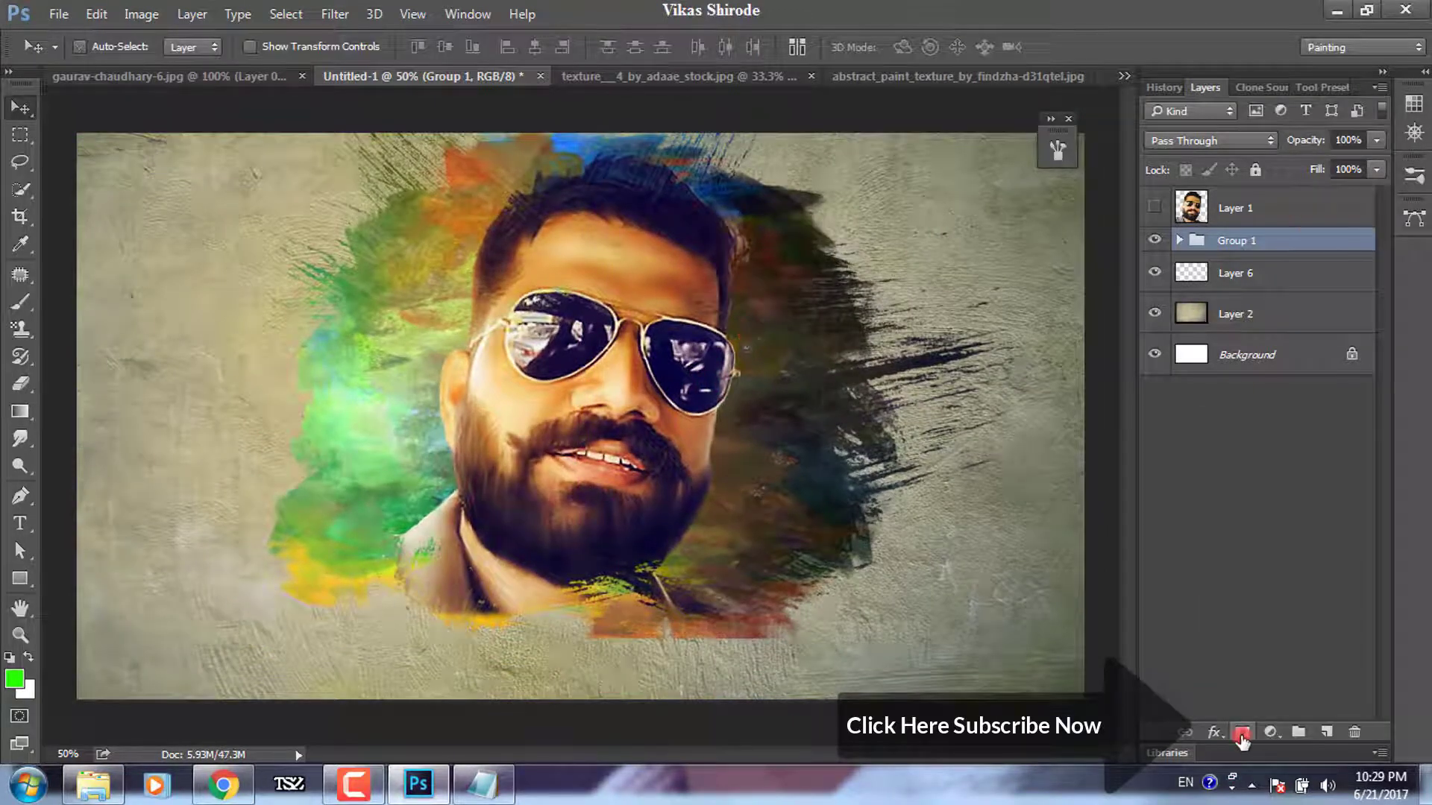
- Mask Group 1 with a linear gradient that fades the portrait out just below the chin
left_click(1242, 738)
left_click(20, 410)
left_click_drag(568, 554, 570, 555)
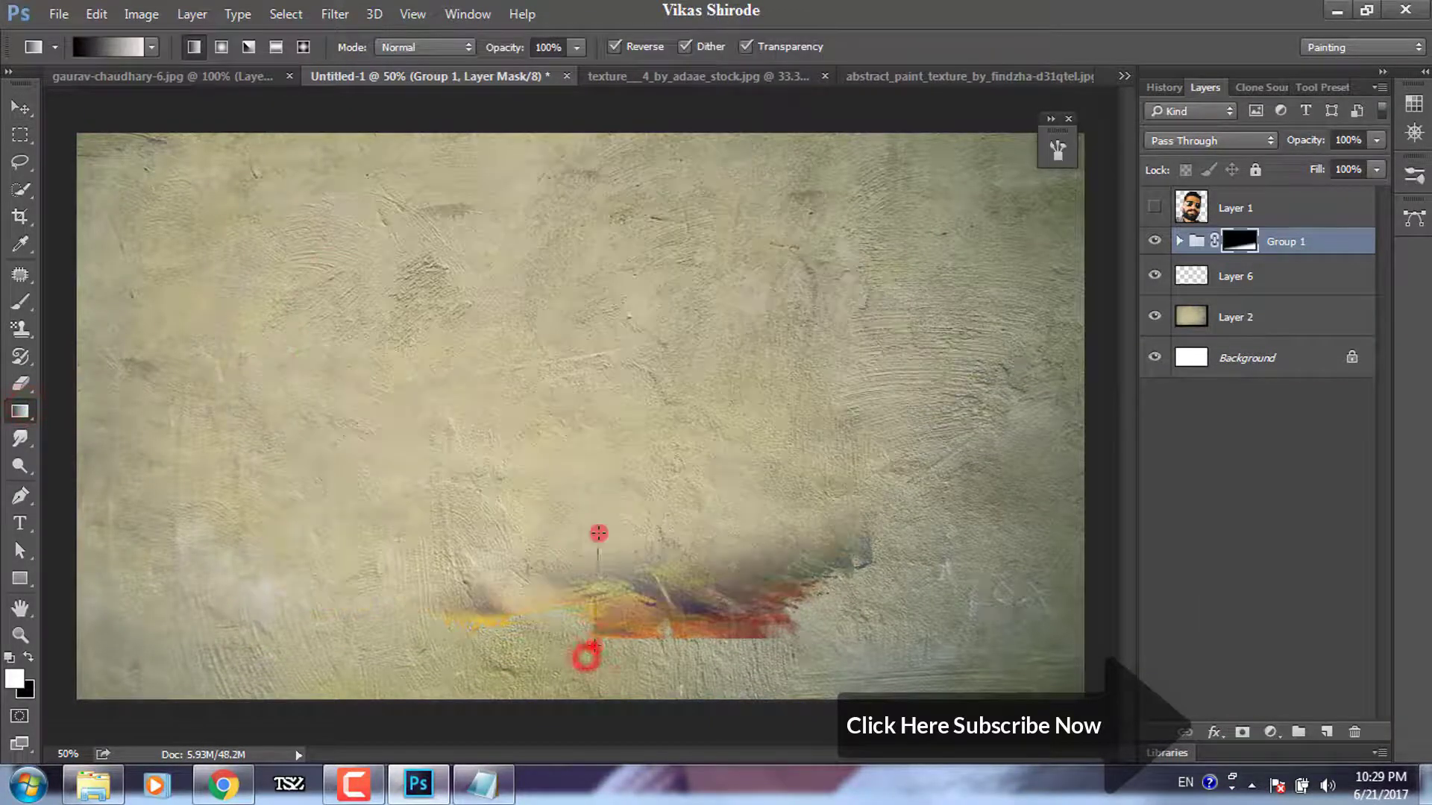
left_click_drag(619, 640, 606, 680)
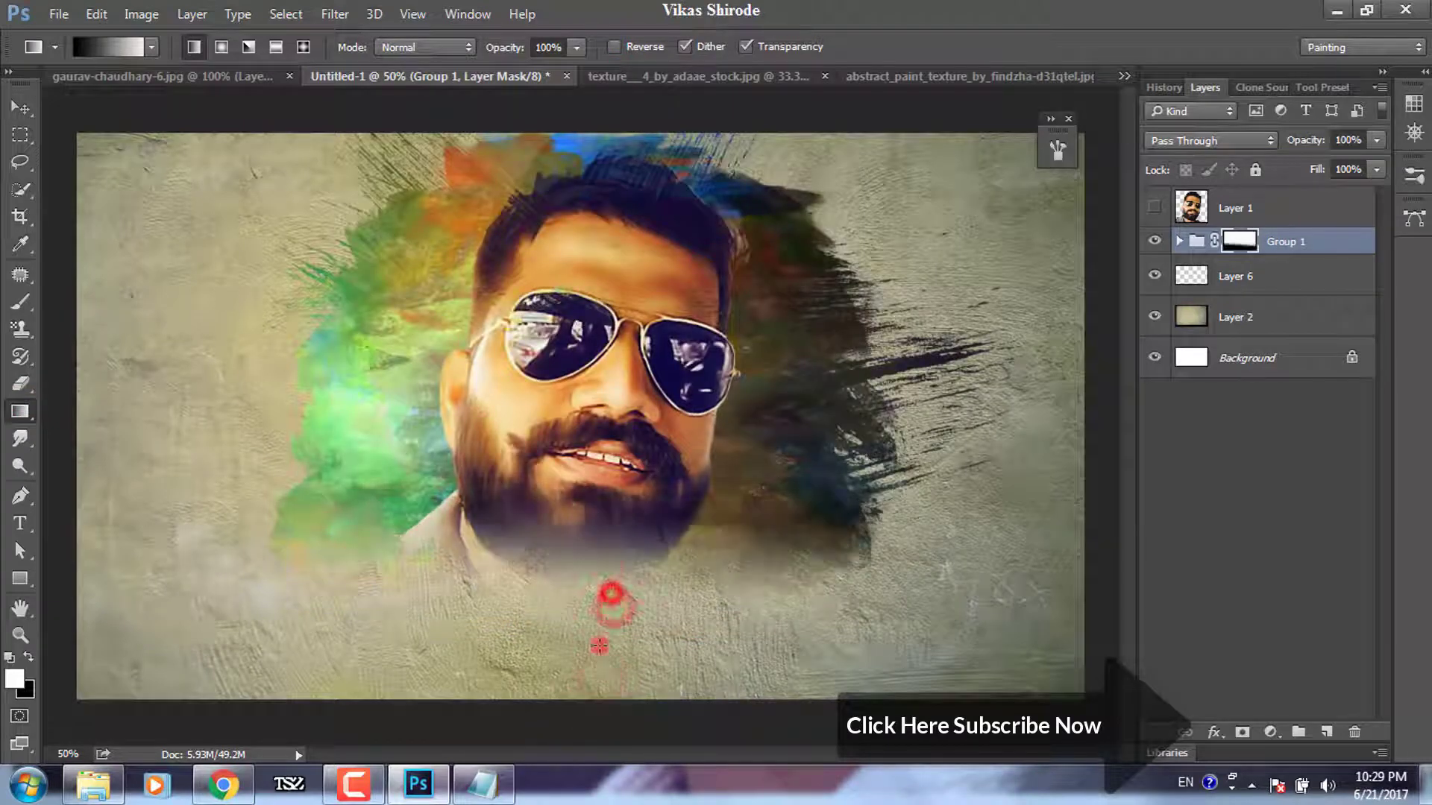
mouse_move(590, 526)
left_mouse_down()
mouse_move(589, 623)
mouse_move(587, 566)
left_mouse_up()
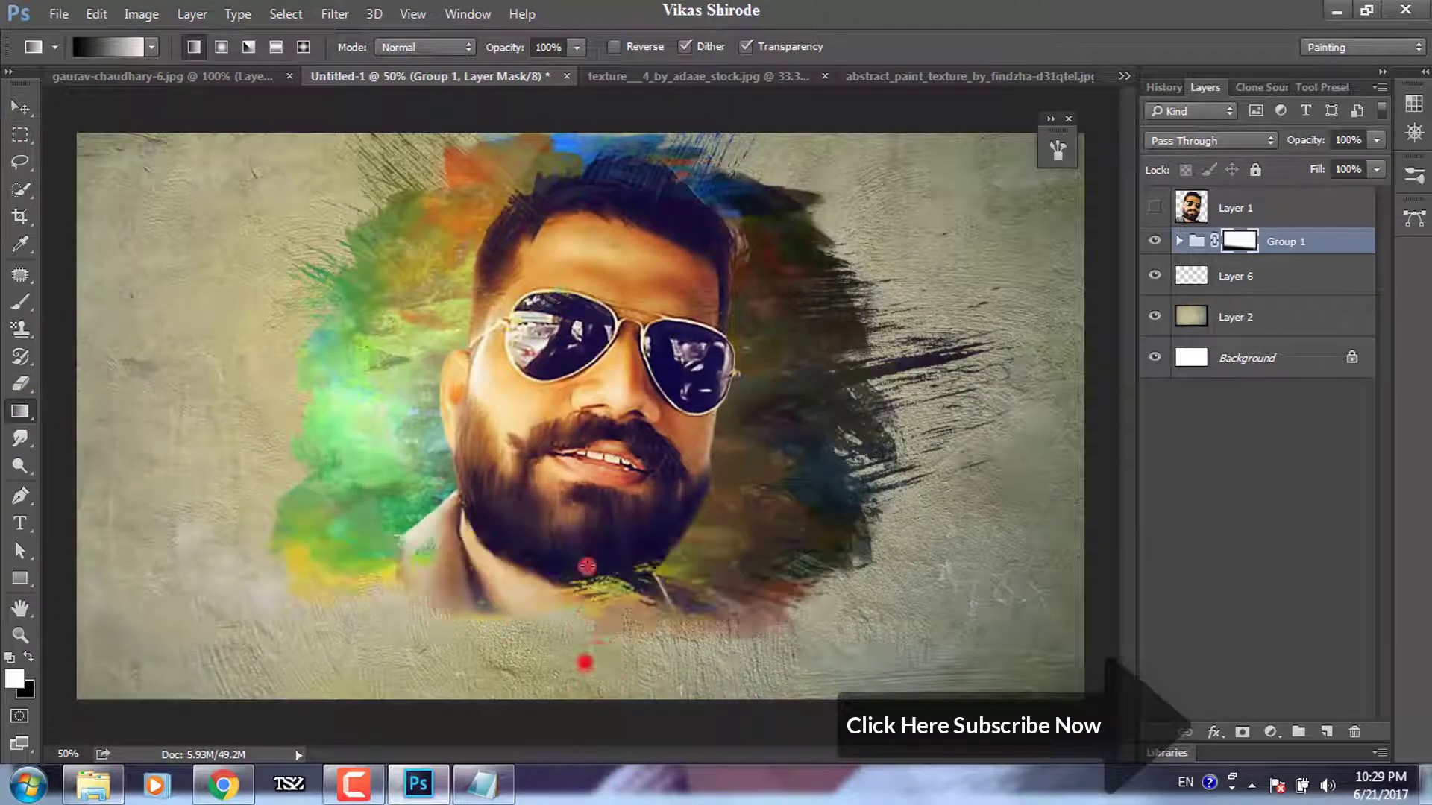
left_click_drag(617, 679, 607, 651)
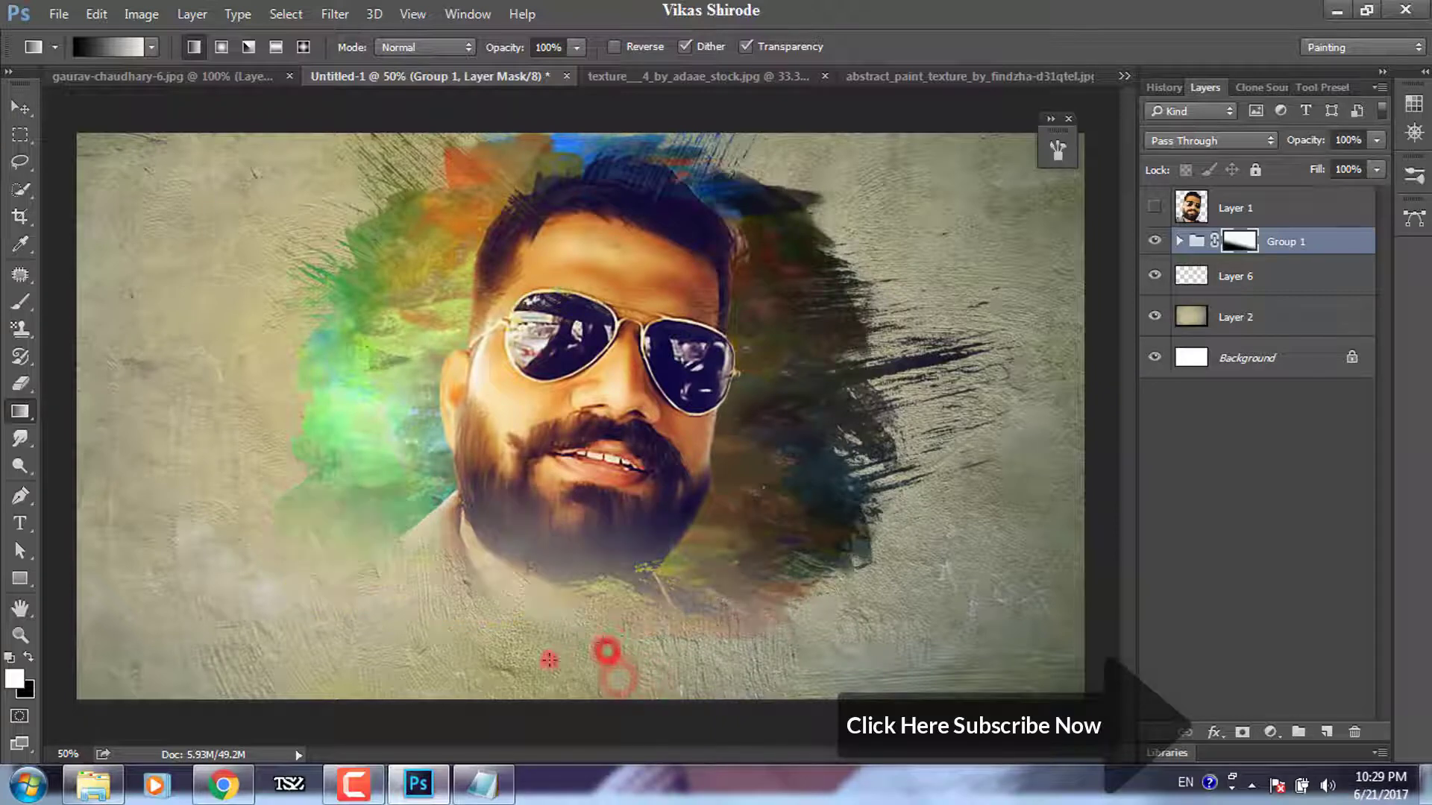
left_click_drag(531, 586, 366, 607)
mouse_move(486, 656)
left_mouse_down()
mouse_move(458, 640)
mouse_move(699, 643)
mouse_move(647, 554)
left_mouse_up()
left_click_drag(656, 640, 569, 567)
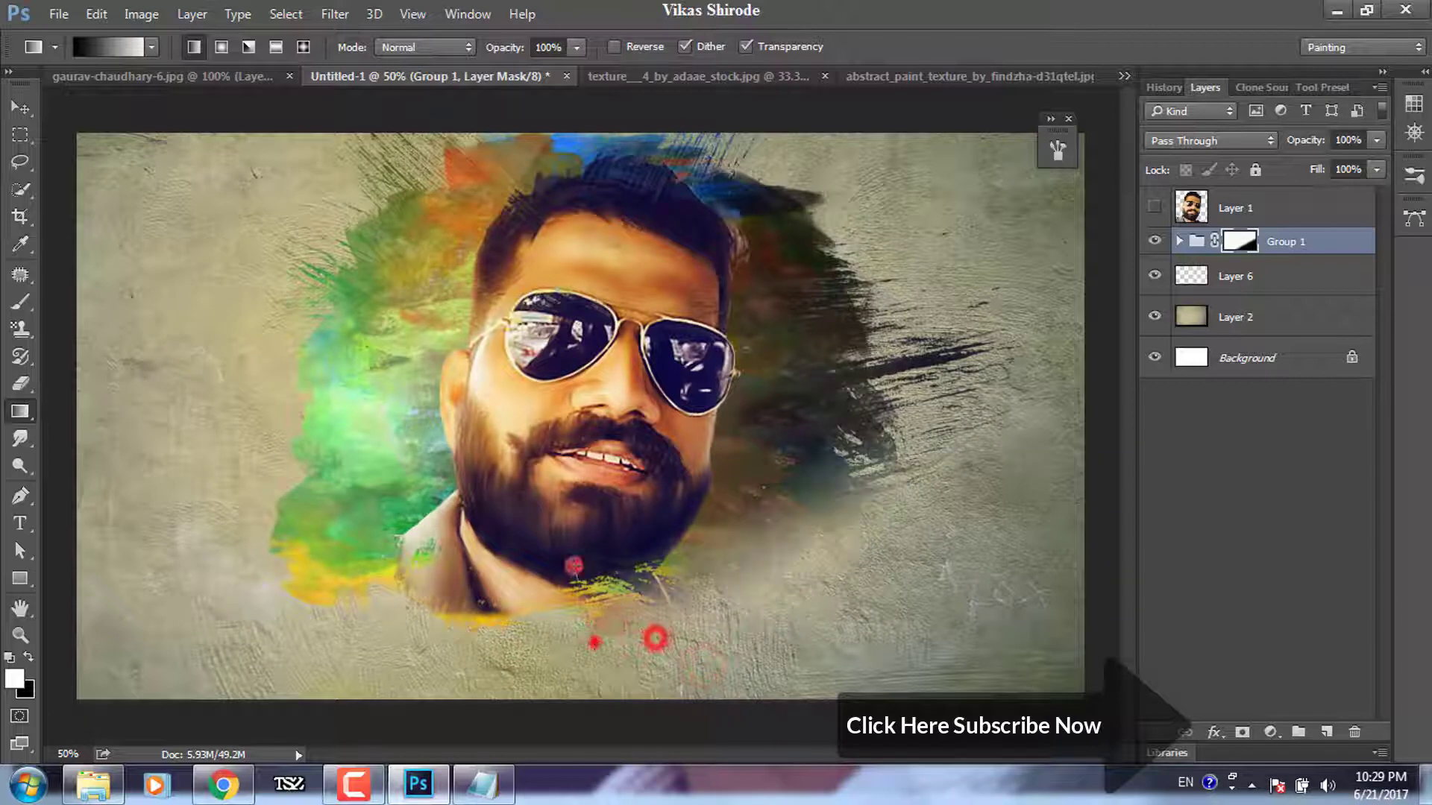
left_click_drag(595, 641, 574, 567)
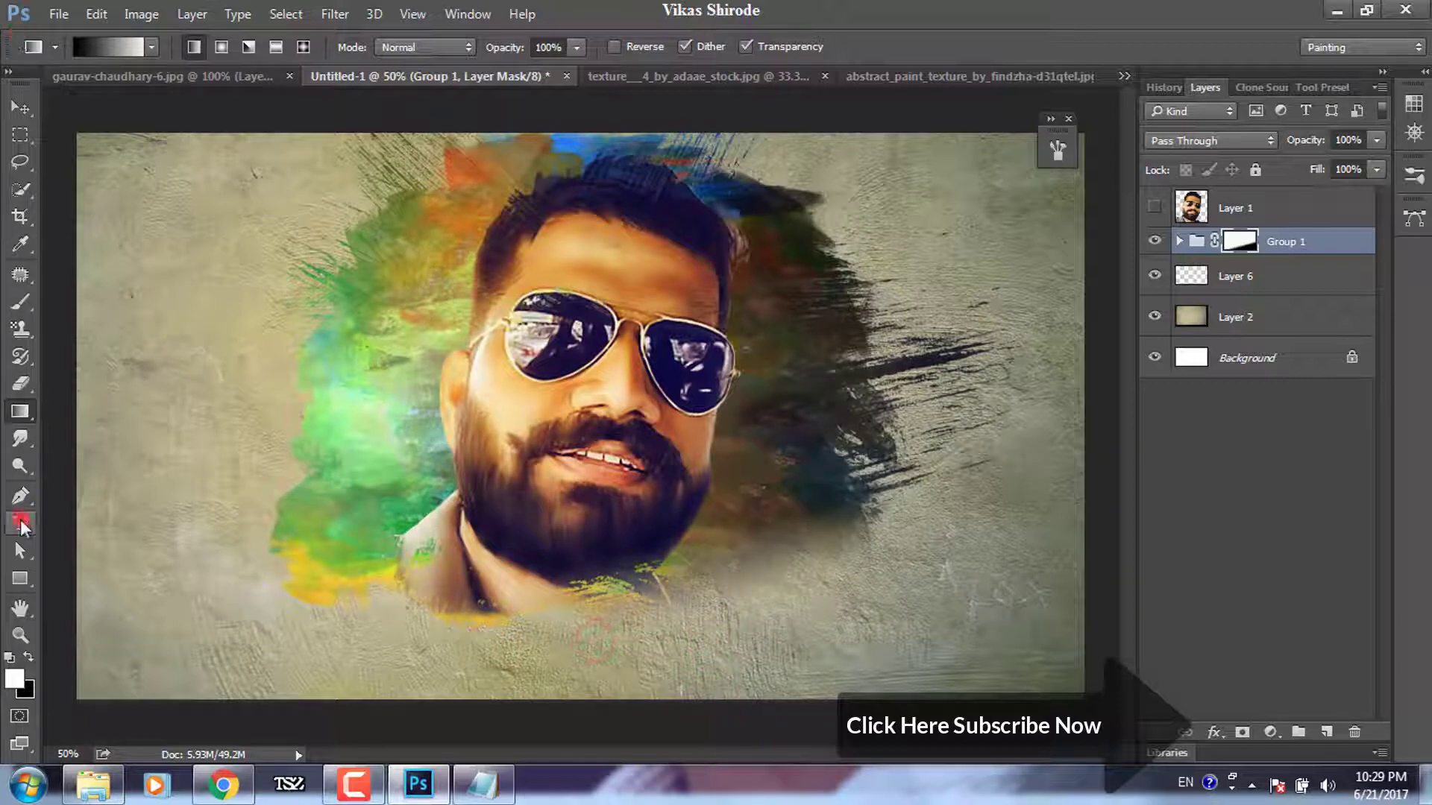
- Paste the name from the notes as a new text layer near the lower centre
left_click(21, 524)
left_click(390, 662)
key("alt+Tab")
left_click_drag(11, 87, 320, 87)
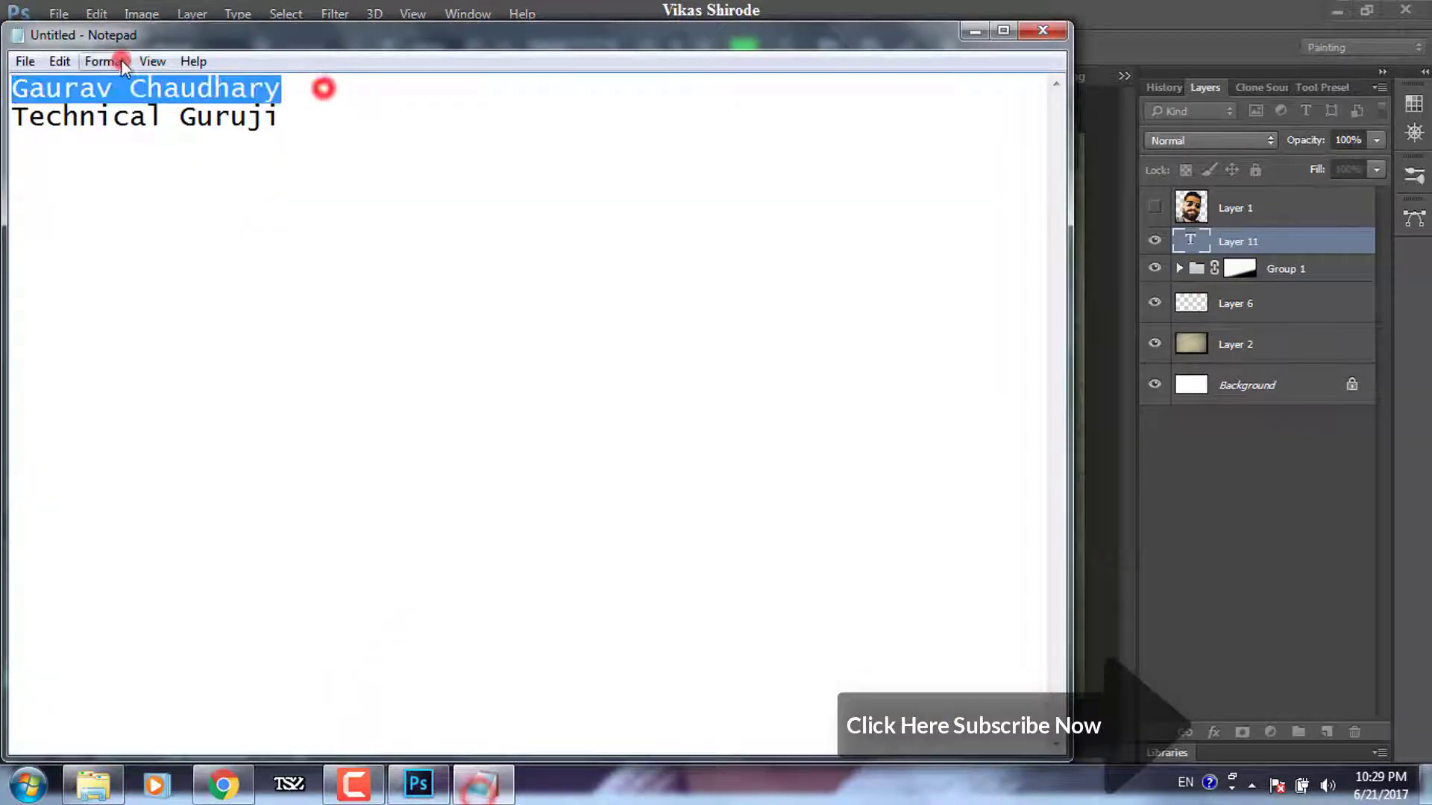
key("ctrl+c")
key("alt+Tab")
key("ctrl+v")
left_click(21, 107)
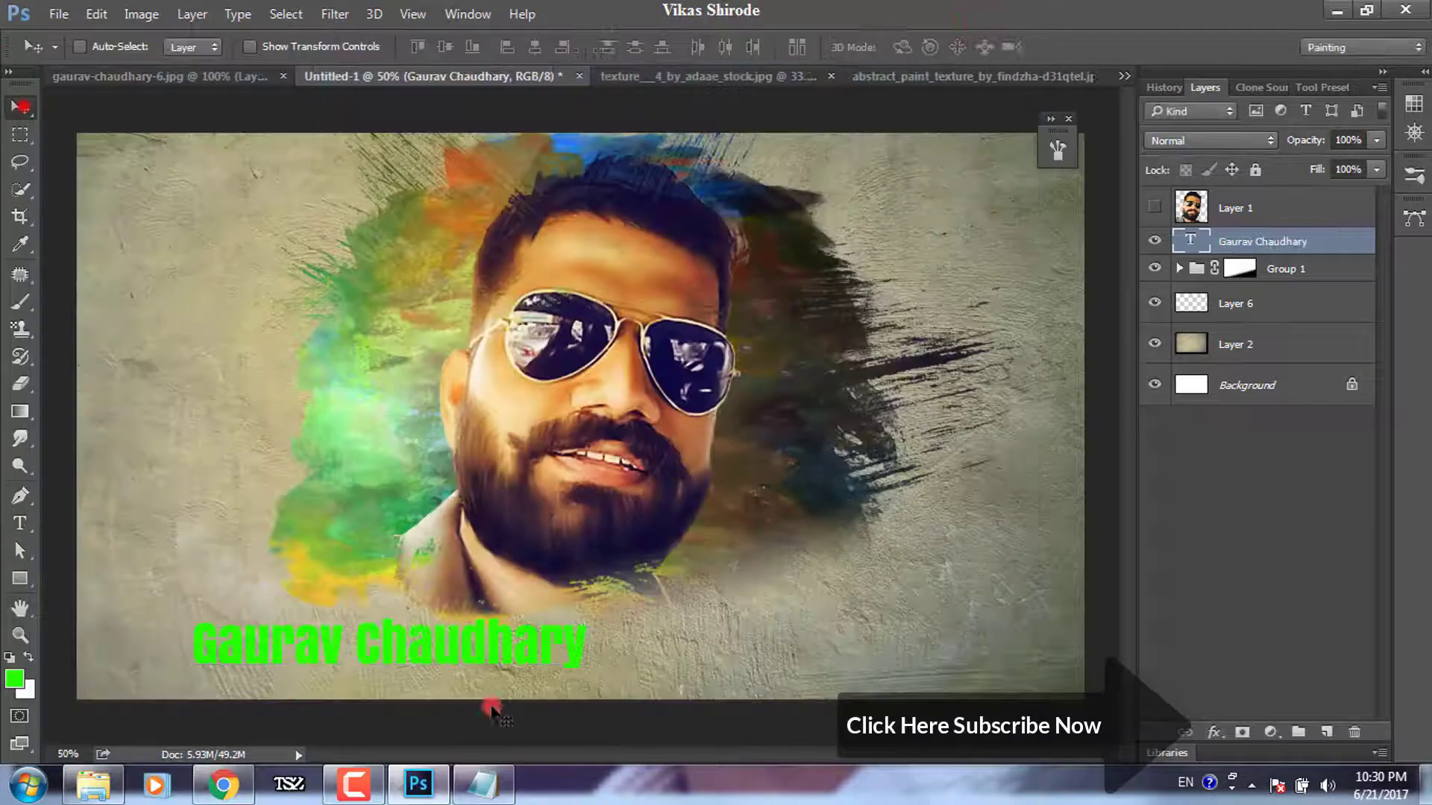
left_click_drag(447, 619, 507, 650)
- Make the name text white and move it up slightly
left_click(21, 526)
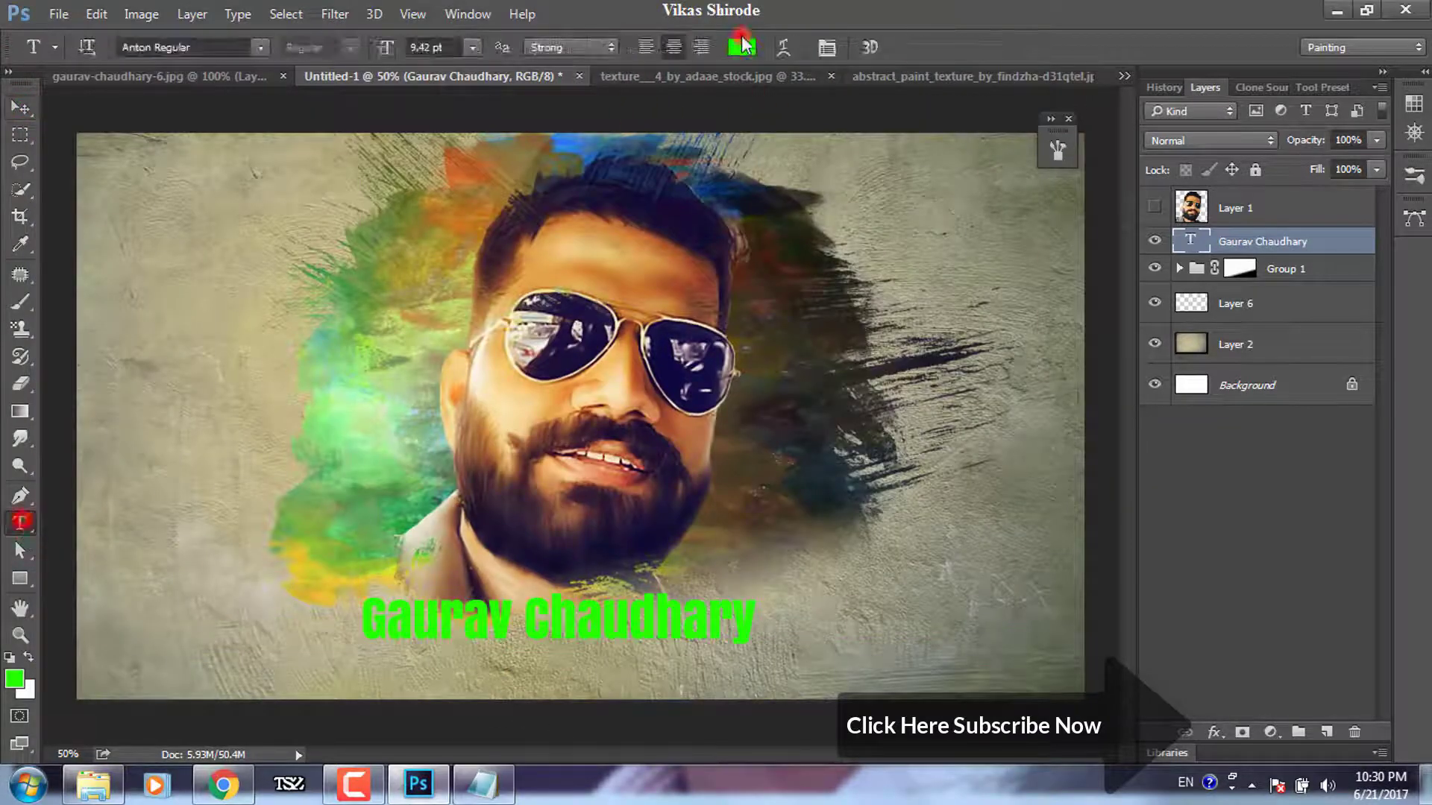
left_click(741, 47)
left_click(579, 237)
left_click(914, 172)
left_click(20, 108)
left_click_drag(685, 638, 681, 614)
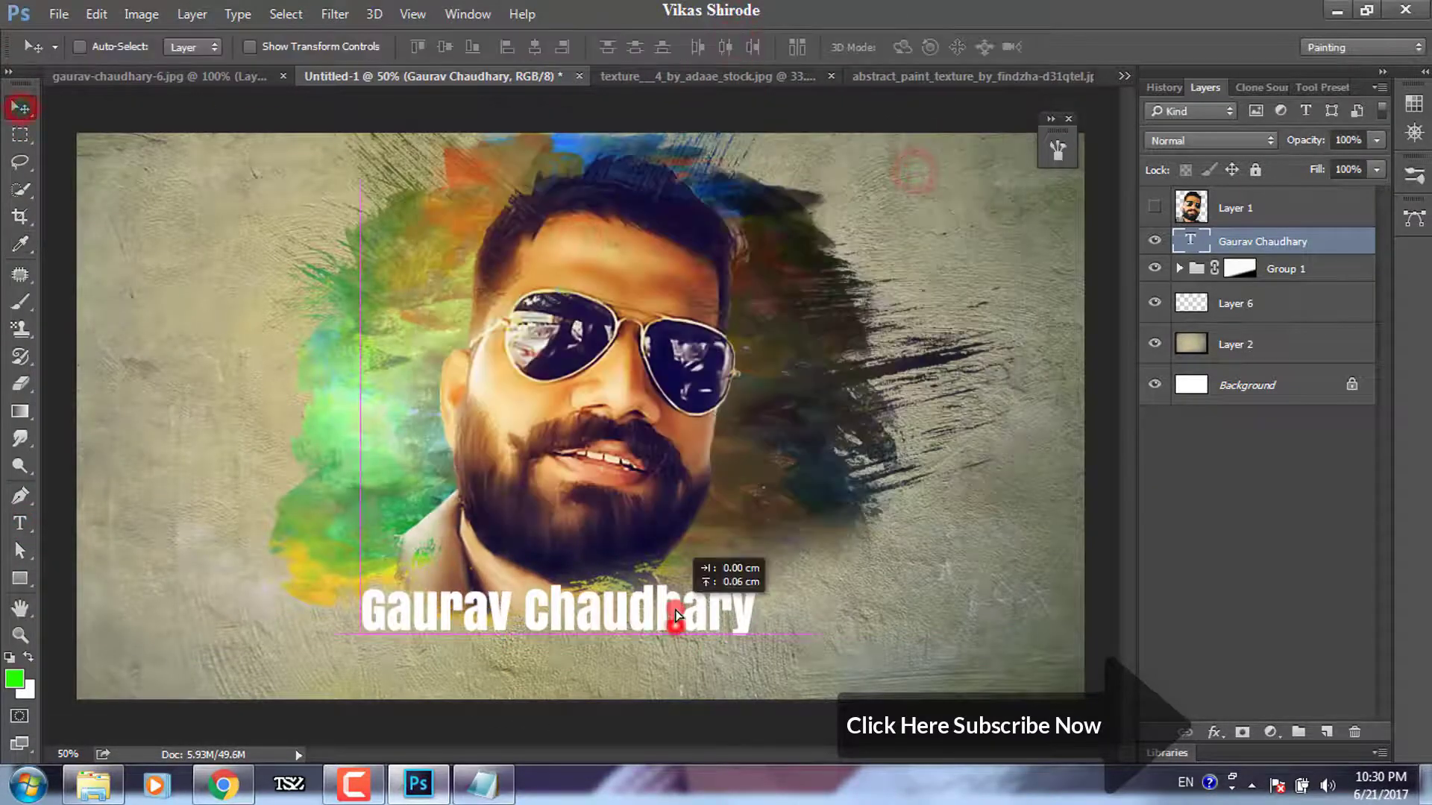
- Turn on All Caps for the name text
left_click(20, 523)
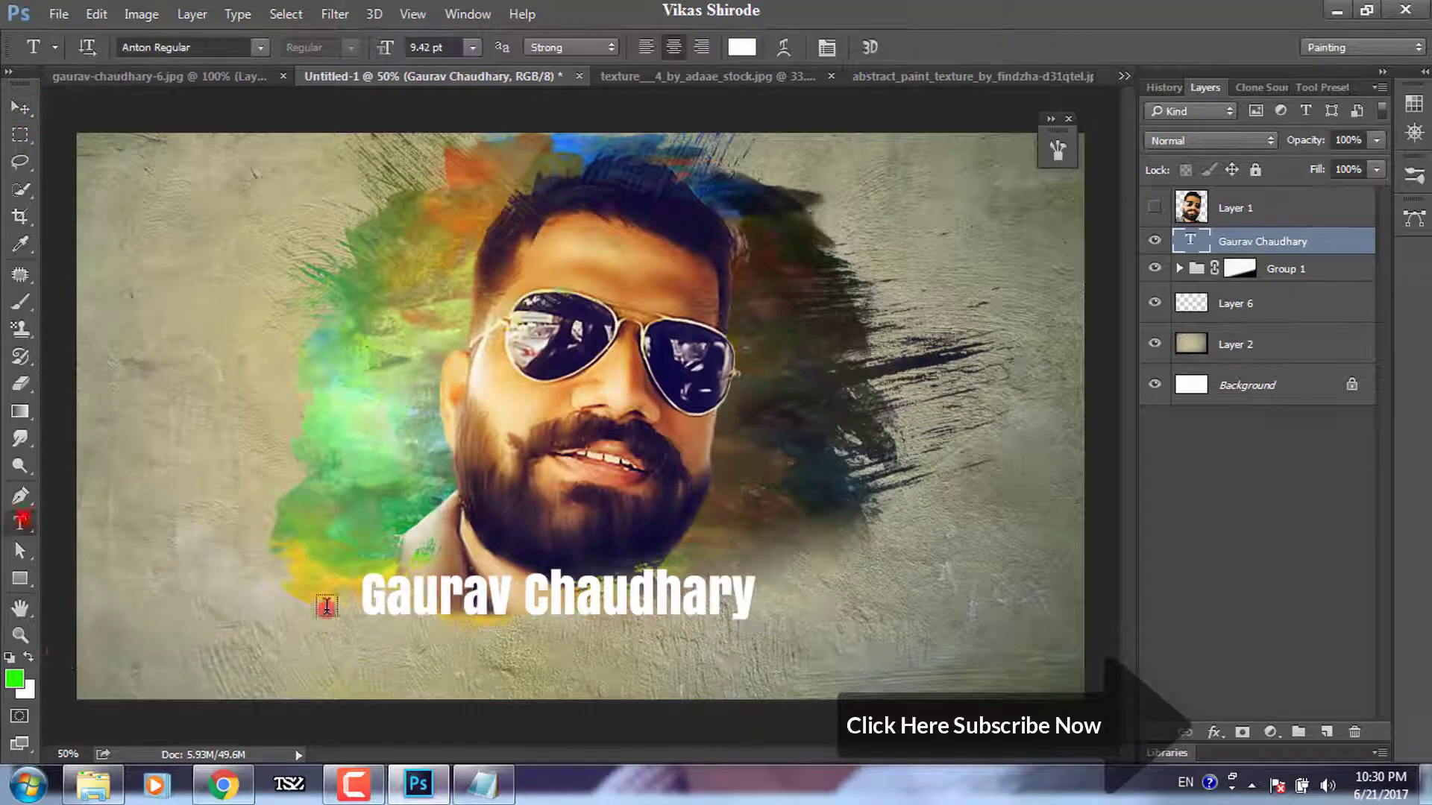
left_click(385, 600)
left_click_drag(355, 595, 386, 595)
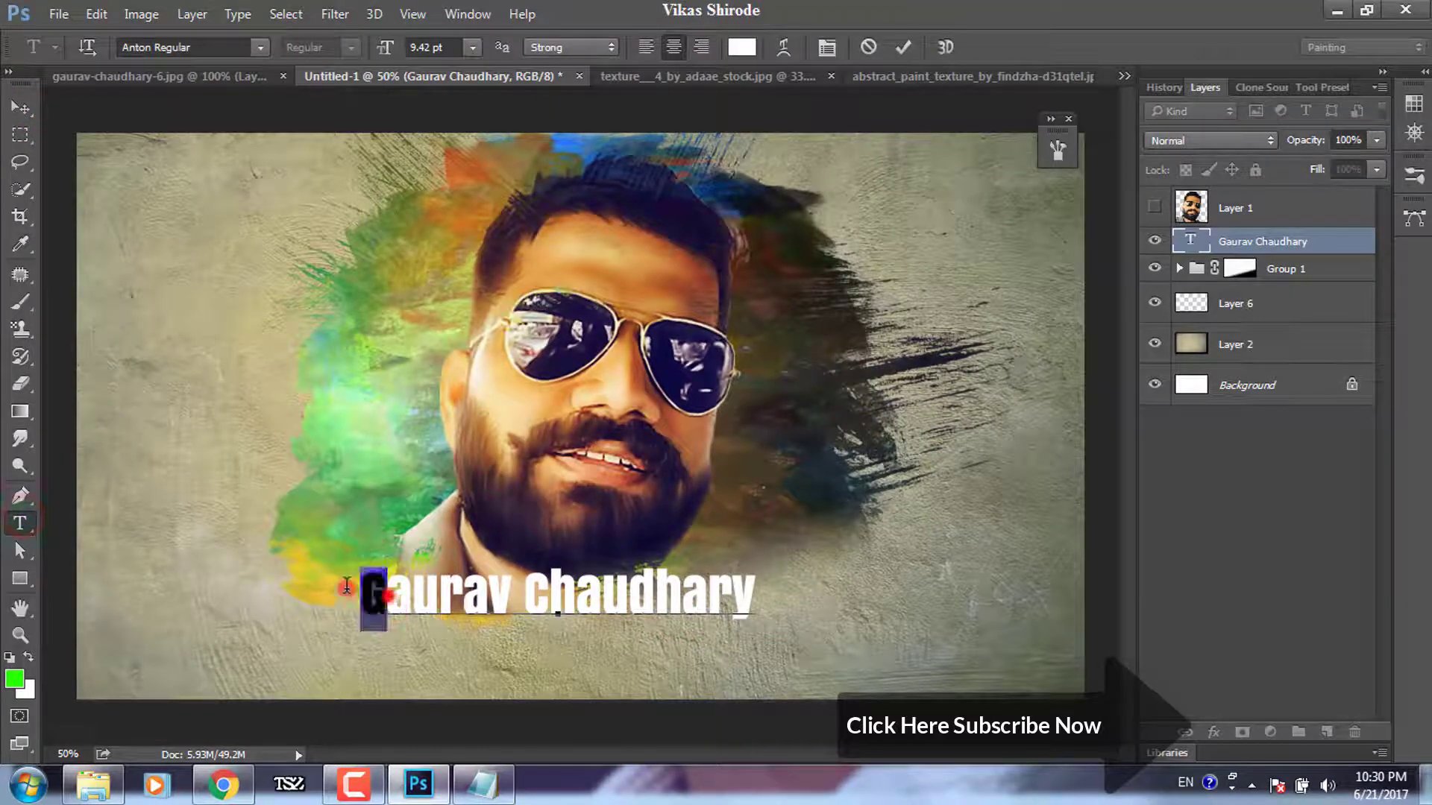
left_click(828, 47)
left_click(557, 515)
left_click(998, 189)
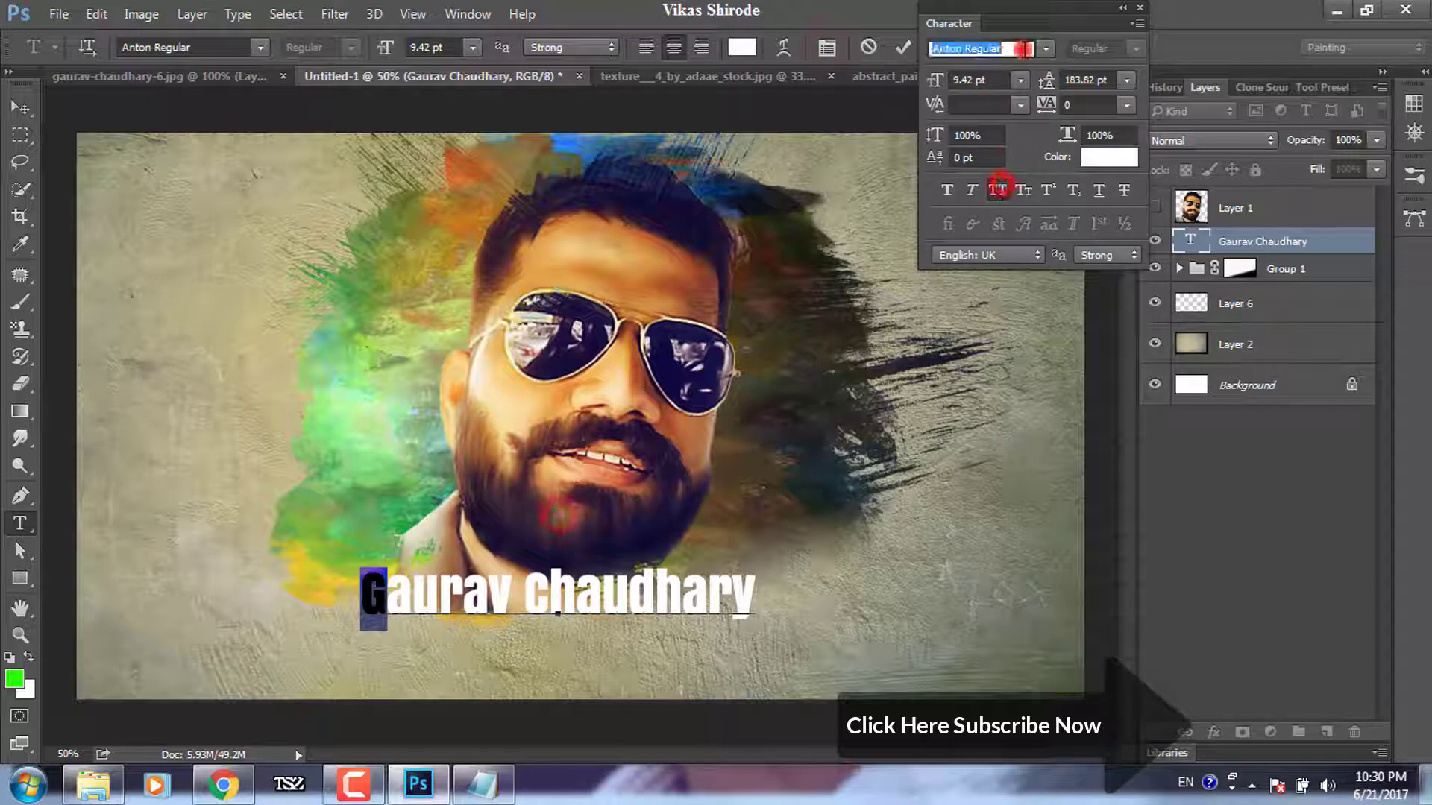
- Set the name in April Flowers Regular at 22 pt and shift it right
left_click(20, 104)
left_click(20, 526)
left_click(1024, 48)
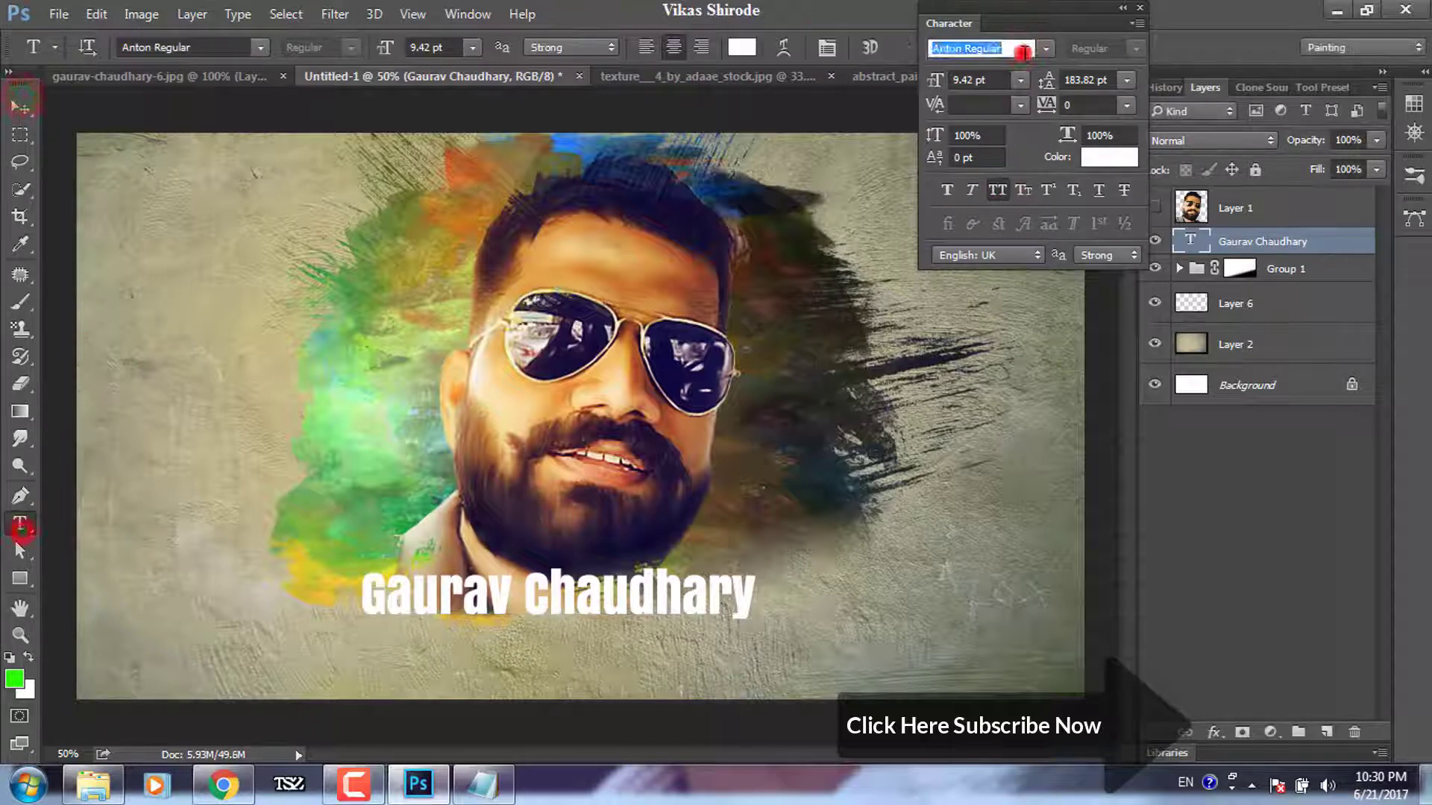
key("Down")
key("Down")
key("Down")
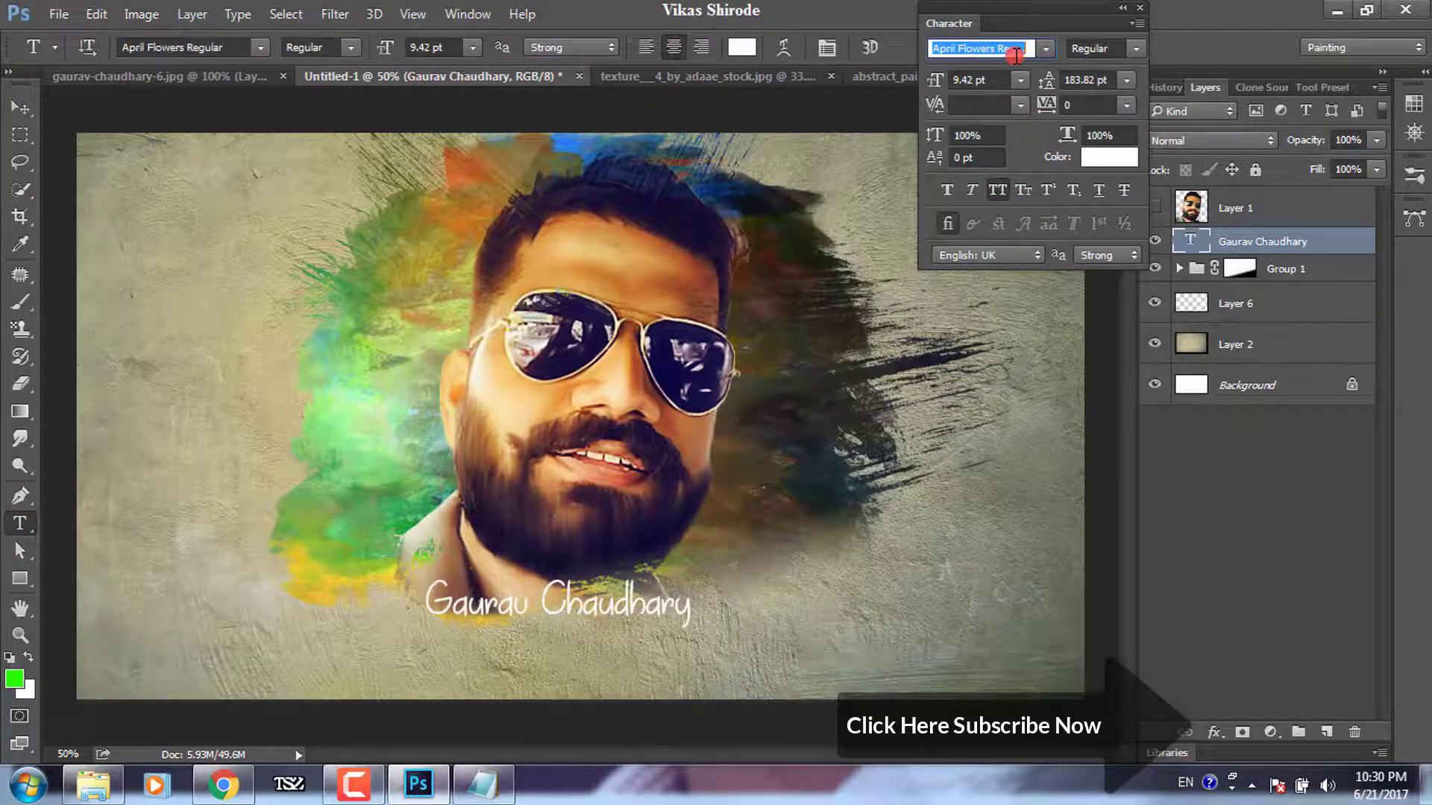
left_click(20, 110)
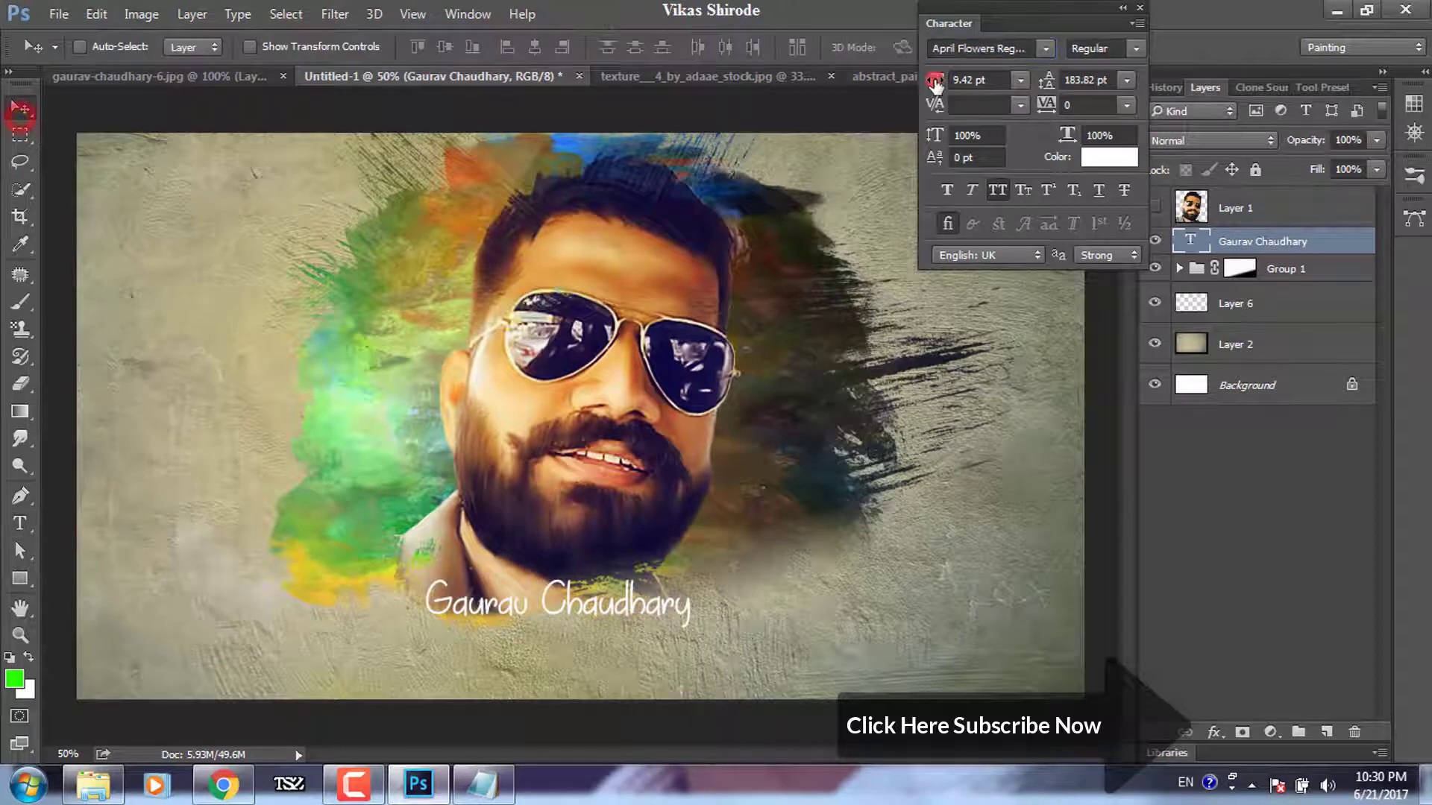
left_click_drag(935, 83, 946, 87)
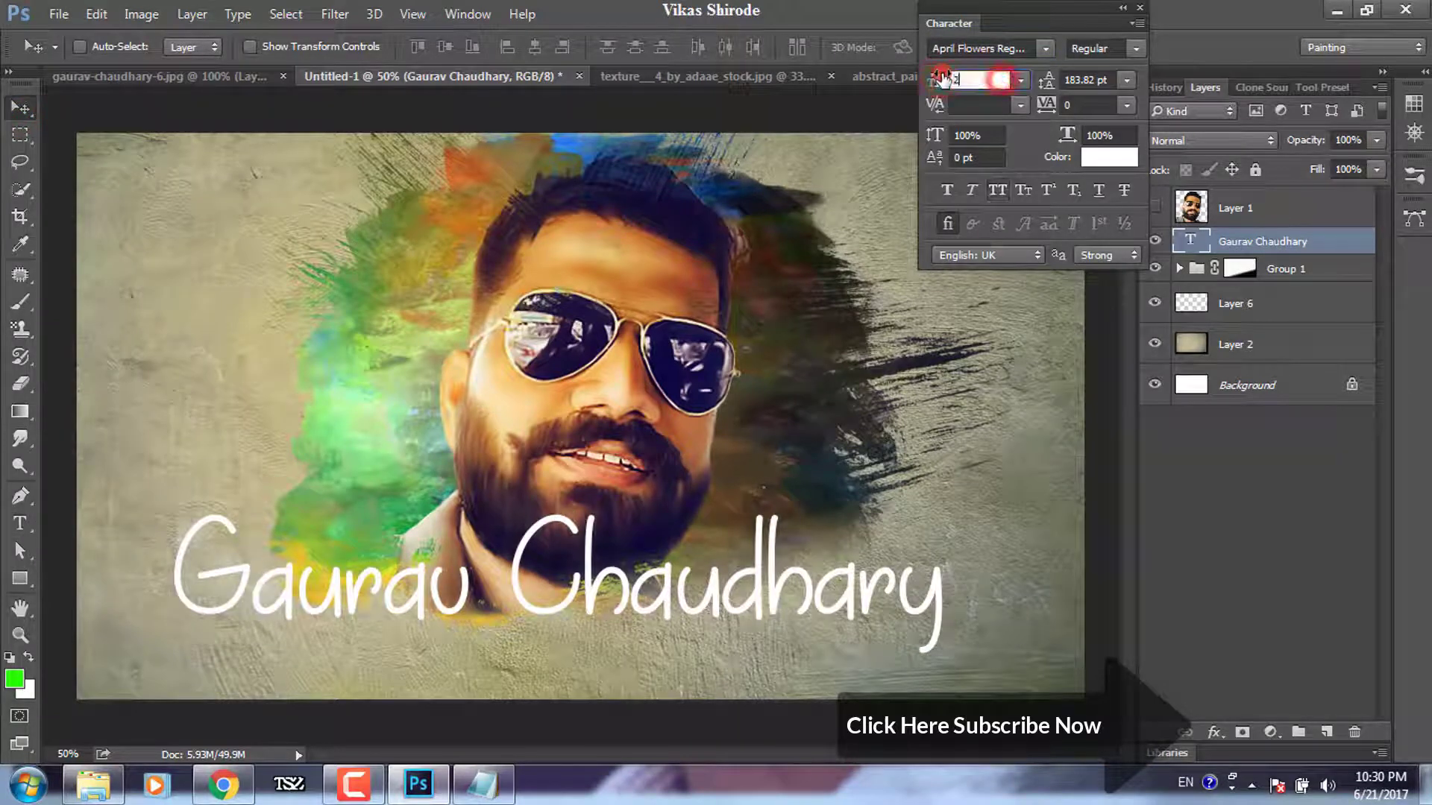
left_click_drag(733, 586, 767, 590)
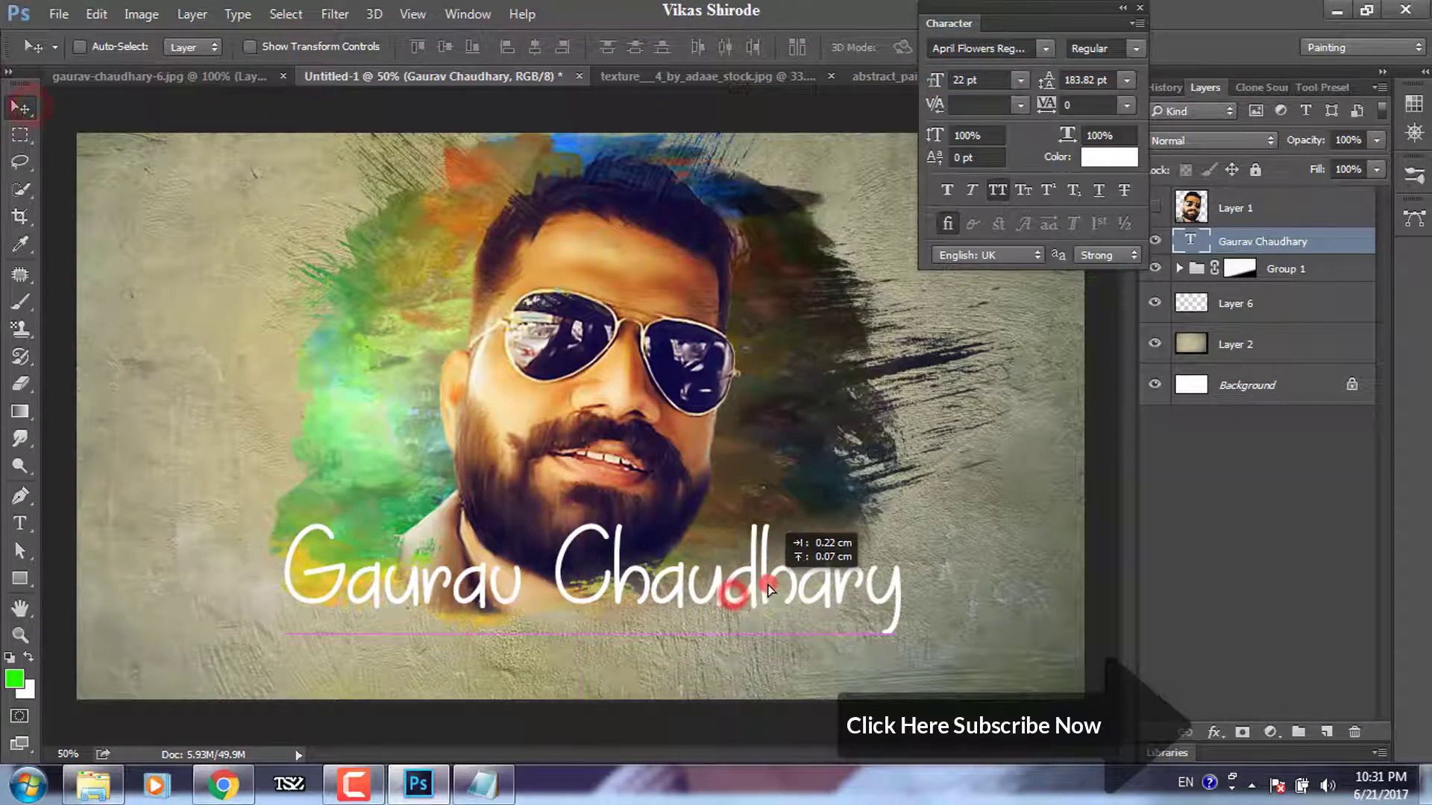
left_click(482, 783)
- Paste 'Technical Guruji' from Notepad as new text below the name
left_click_drag(12, 117, 313, 123)
key("ctrl+c")
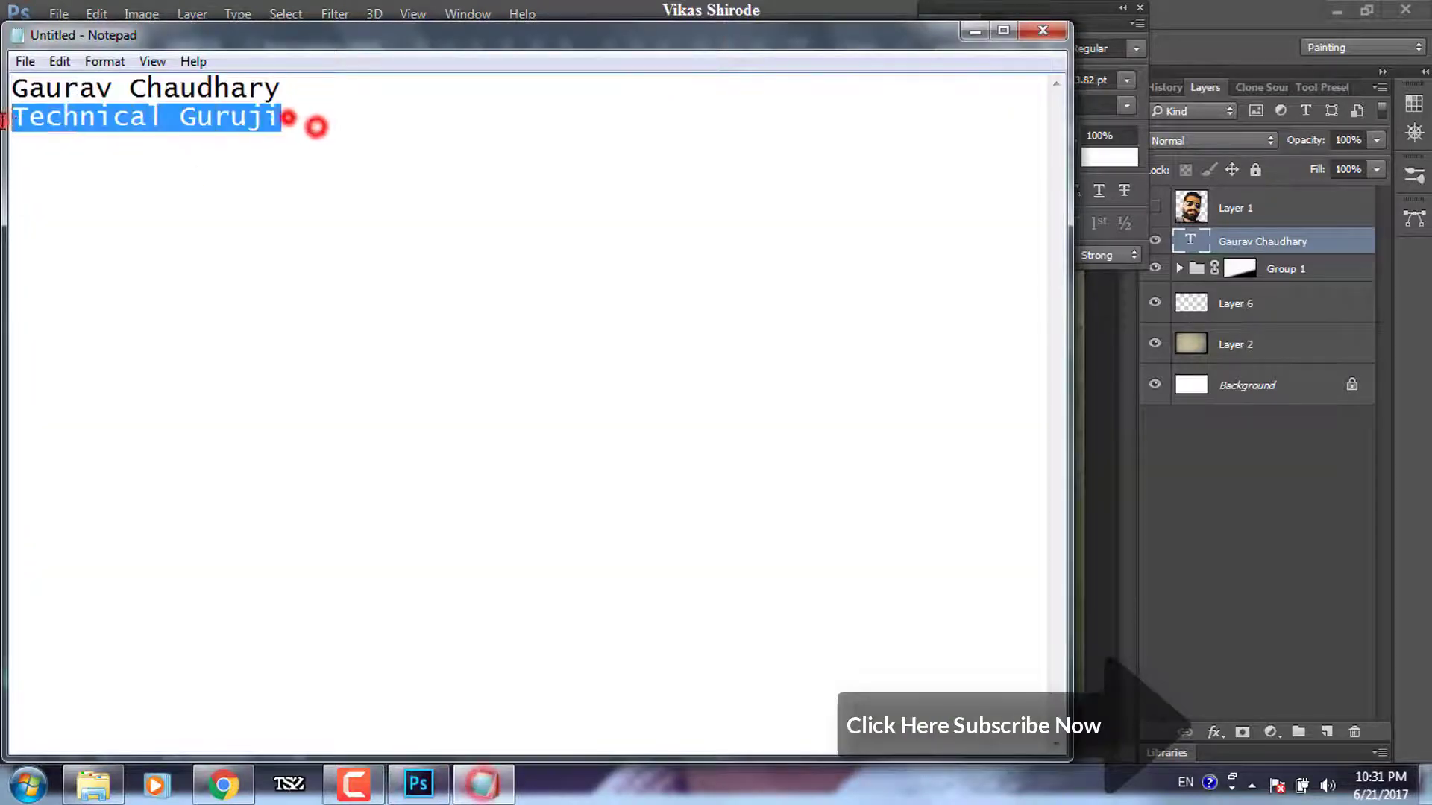
left_click(975, 32)
left_click(20, 524)
left_click(156, 567)
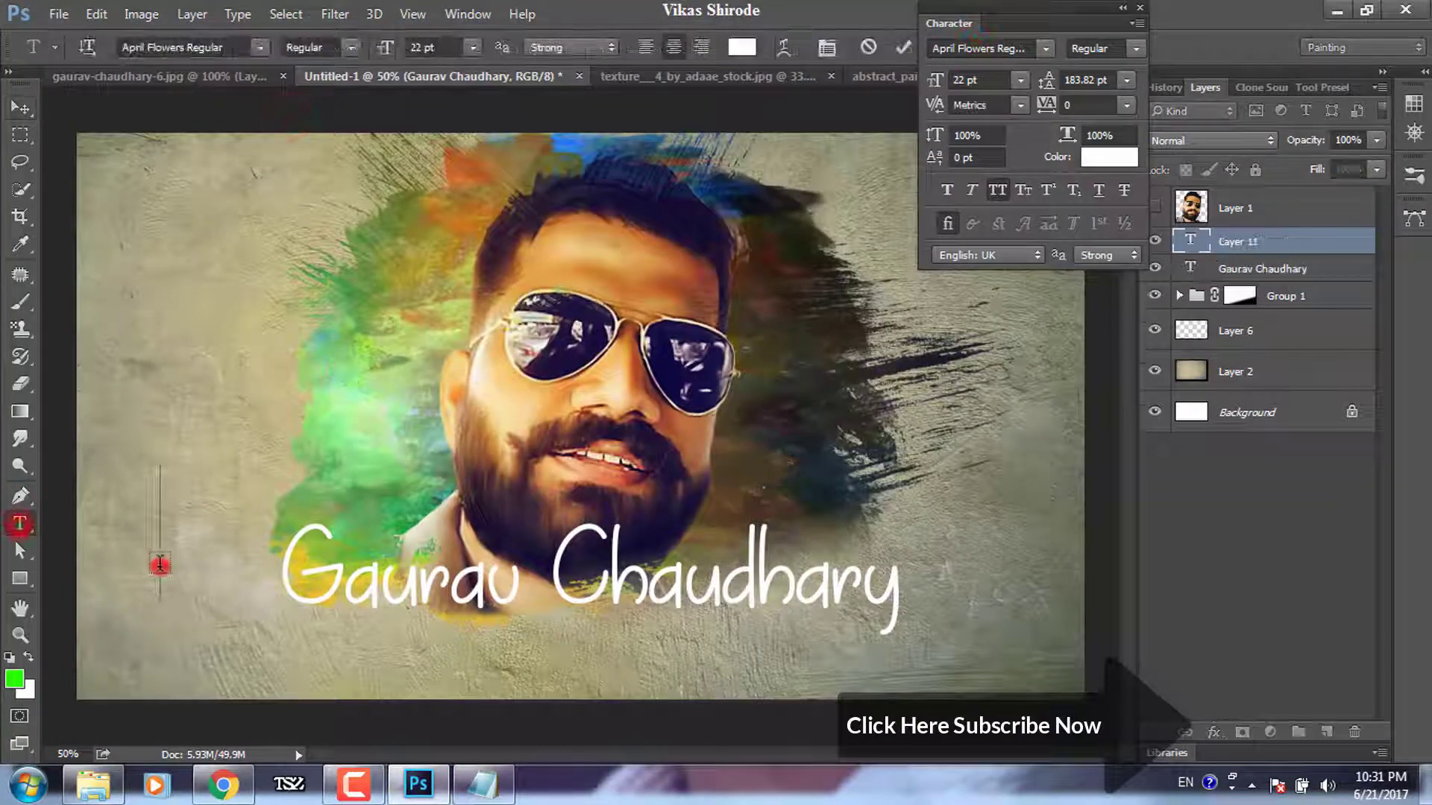
key("ctrl+v")
left_click(23, 110)
left_click_drag(198, 567, 623, 701)
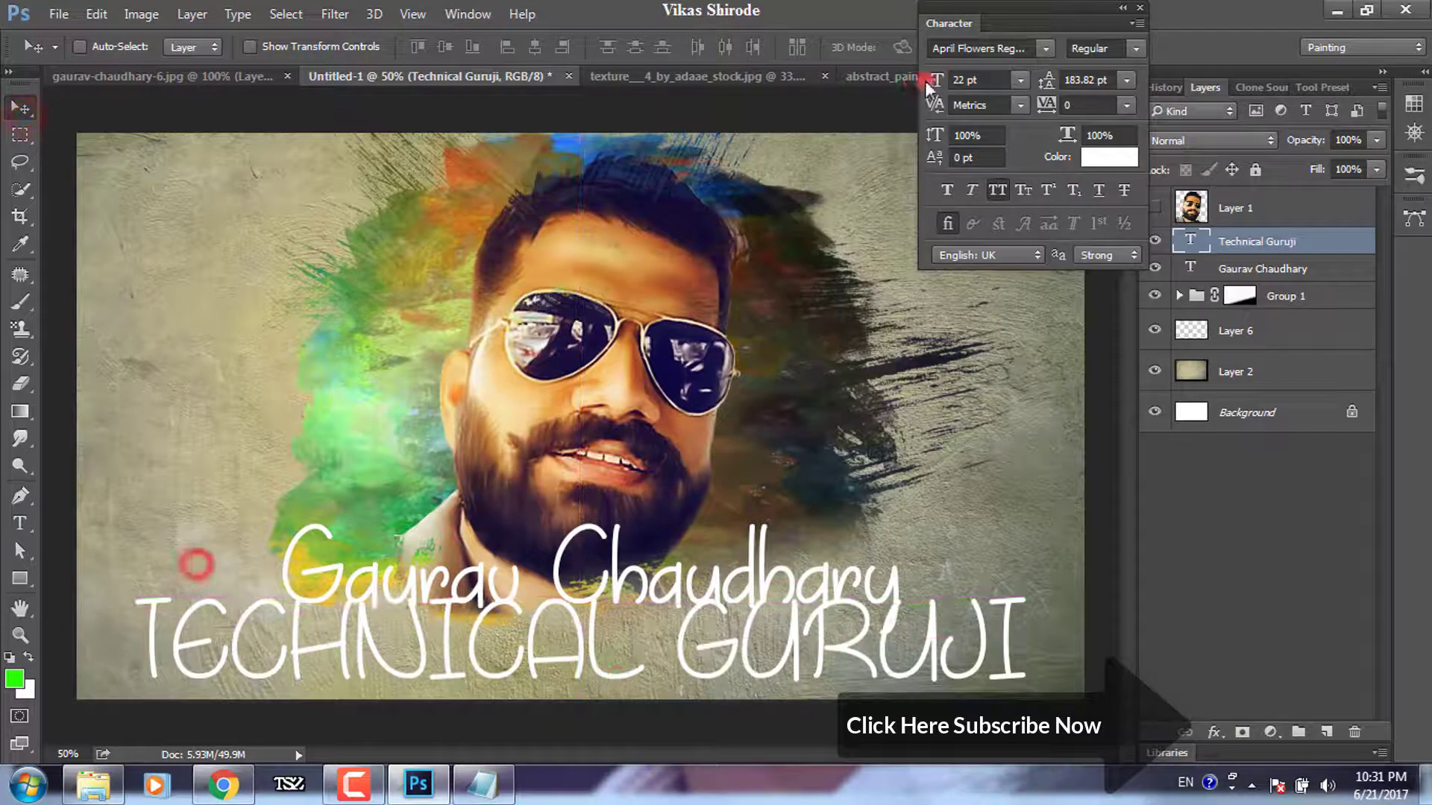
- Shrink Technical Guruji to 15.01 pt, turn off All Caps, and choose black
left_click_drag(934, 80, 937, 87)
left_click(1012, 203)
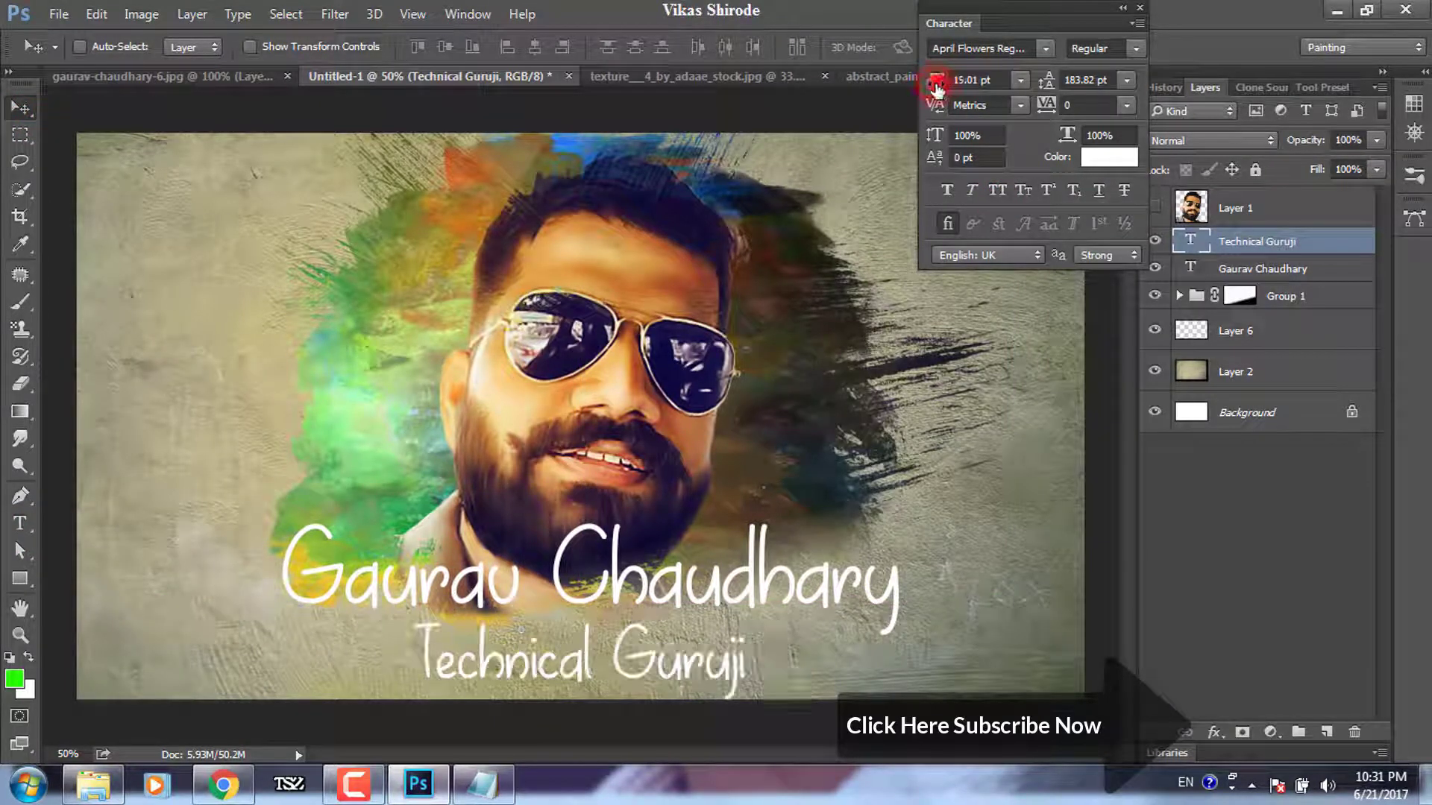
left_click(1110, 157)
left_click_drag(607, 306, 304, 469)
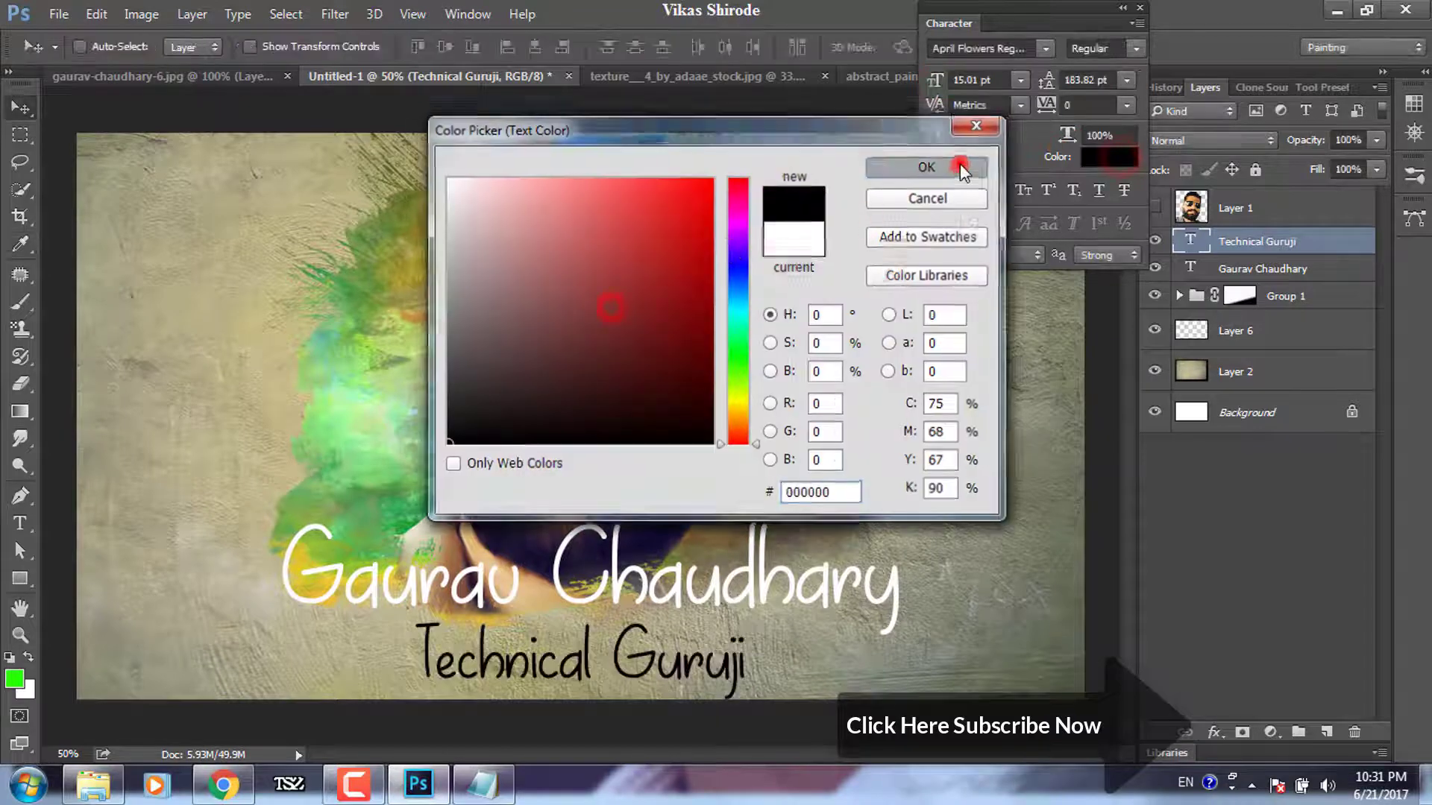
- Apply black to Technical Guruji and set the name colour back to white
left_click(959, 165)
left_click(1288, 270)
left_click(1103, 157)
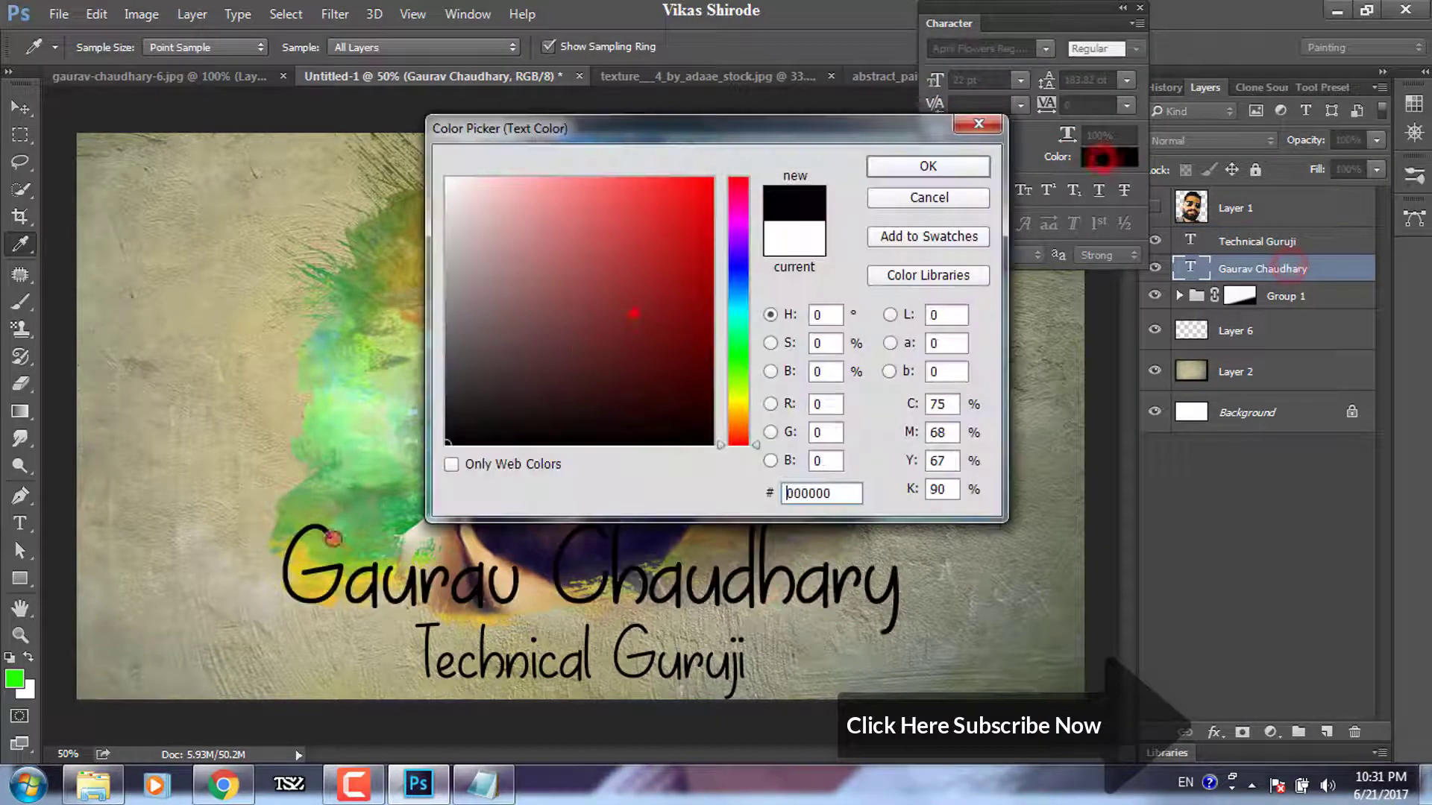
mouse_move(716, 213)
left_mouse_down()
mouse_move(543, 211)
mouse_move(448, 179)
mouse_move(742, 403)
left_mouse_up()
left_click(523, 341)
left_click_drag(522, 341, 447, 179)
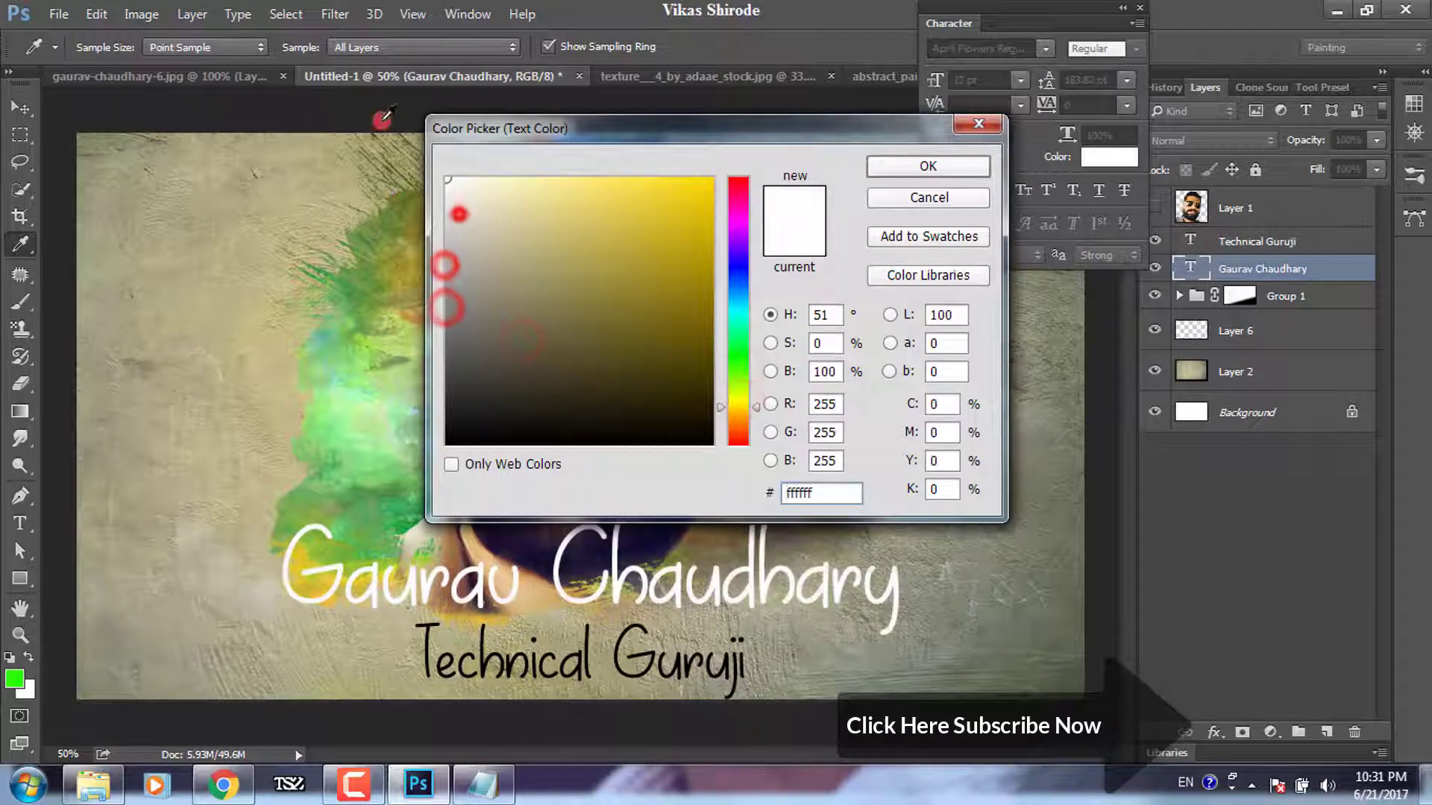
- Keep the name white, nudge it above Technical Guruji, and remove Group 1's layer mask
left_click(927, 166)
mouse_move(670, 598)
left_mouse_down()
mouse_move(687, 666)
mouse_move(668, 661)
left_mouse_up()
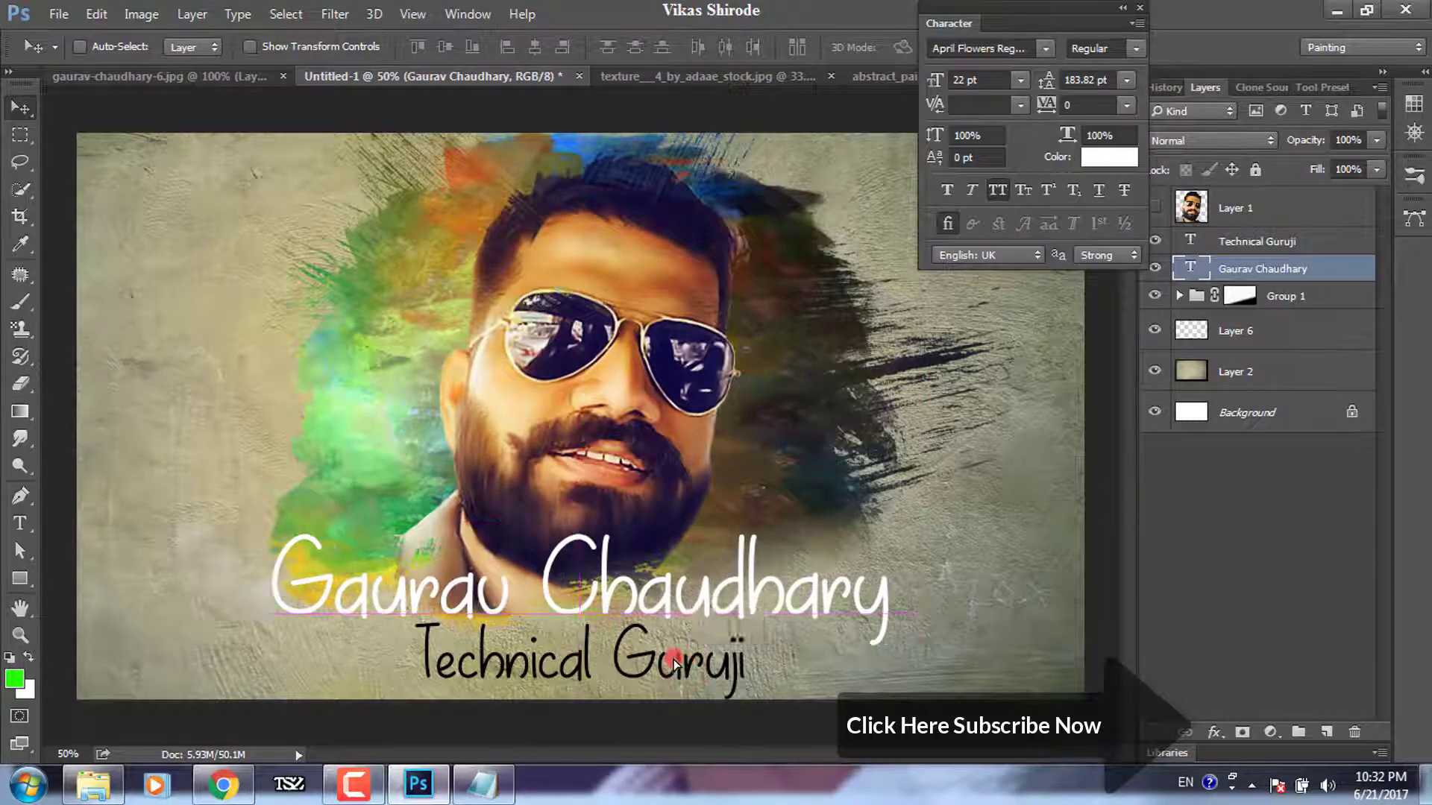
left_click_drag(1244, 297, 1355, 732)
- Confirm the layer mask deletion, then make the name 20 pt, scaled ~81%, above Technical Guruji
left_click(656, 293)
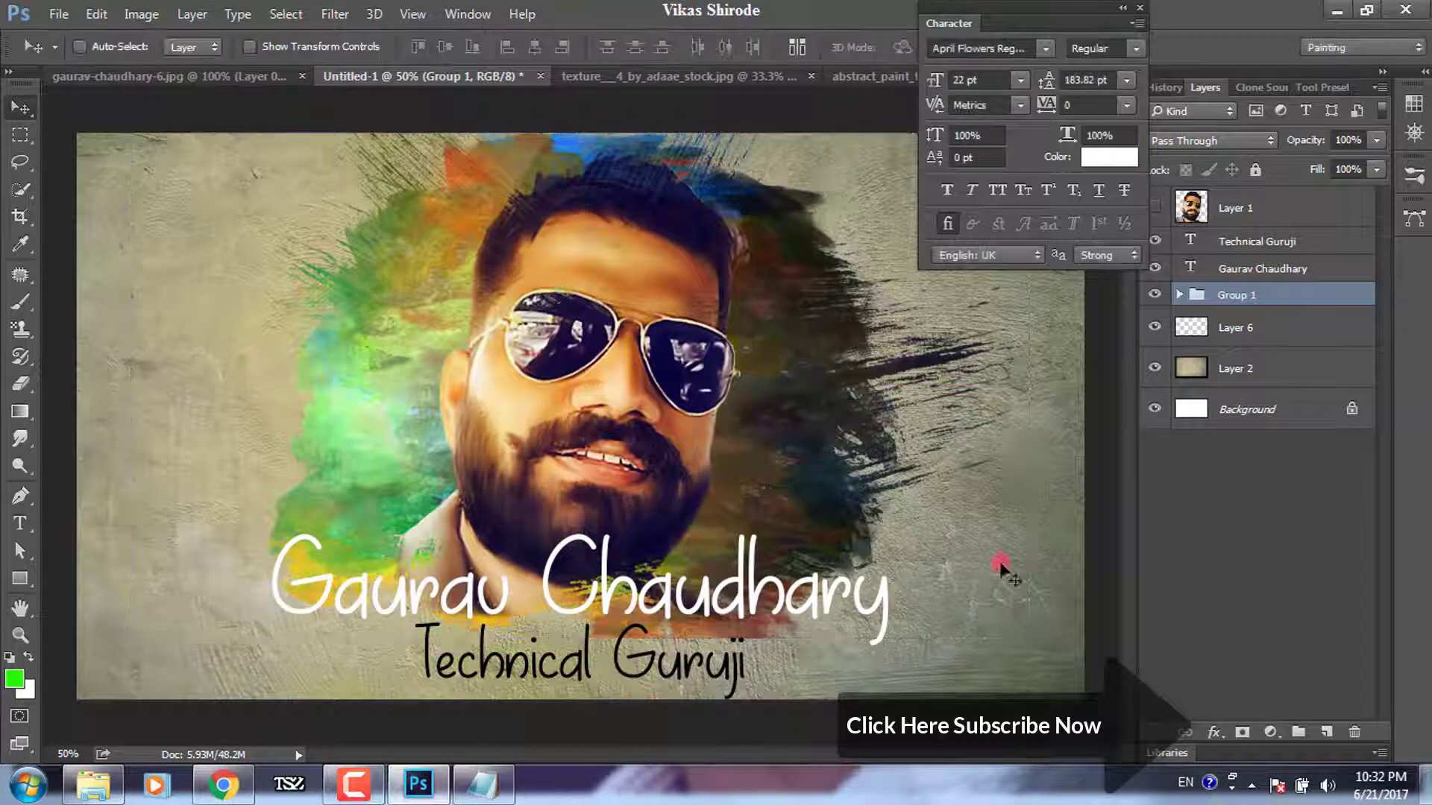
left_click(1258, 269)
type("20")
left_click(1138, 298)
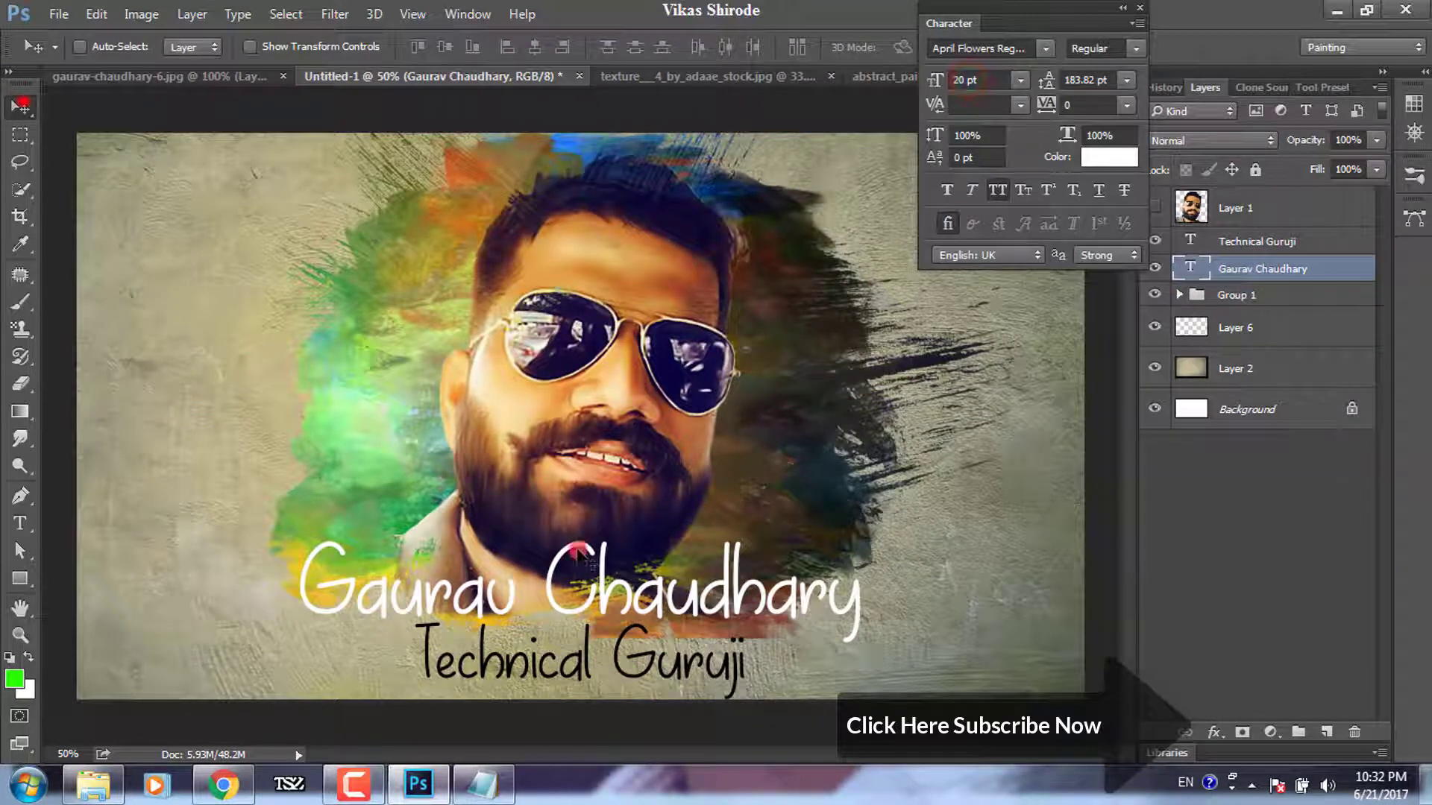
left_click_drag(578, 556, 596, 566)
key("ctrl+t")
left_click_drag(865, 522, 845, 500)
mouse_move(705, 582)
left_mouse_down()
mouse_move(721, 584)
mouse_move(697, 584)
left_mouse_up()
key("Return")
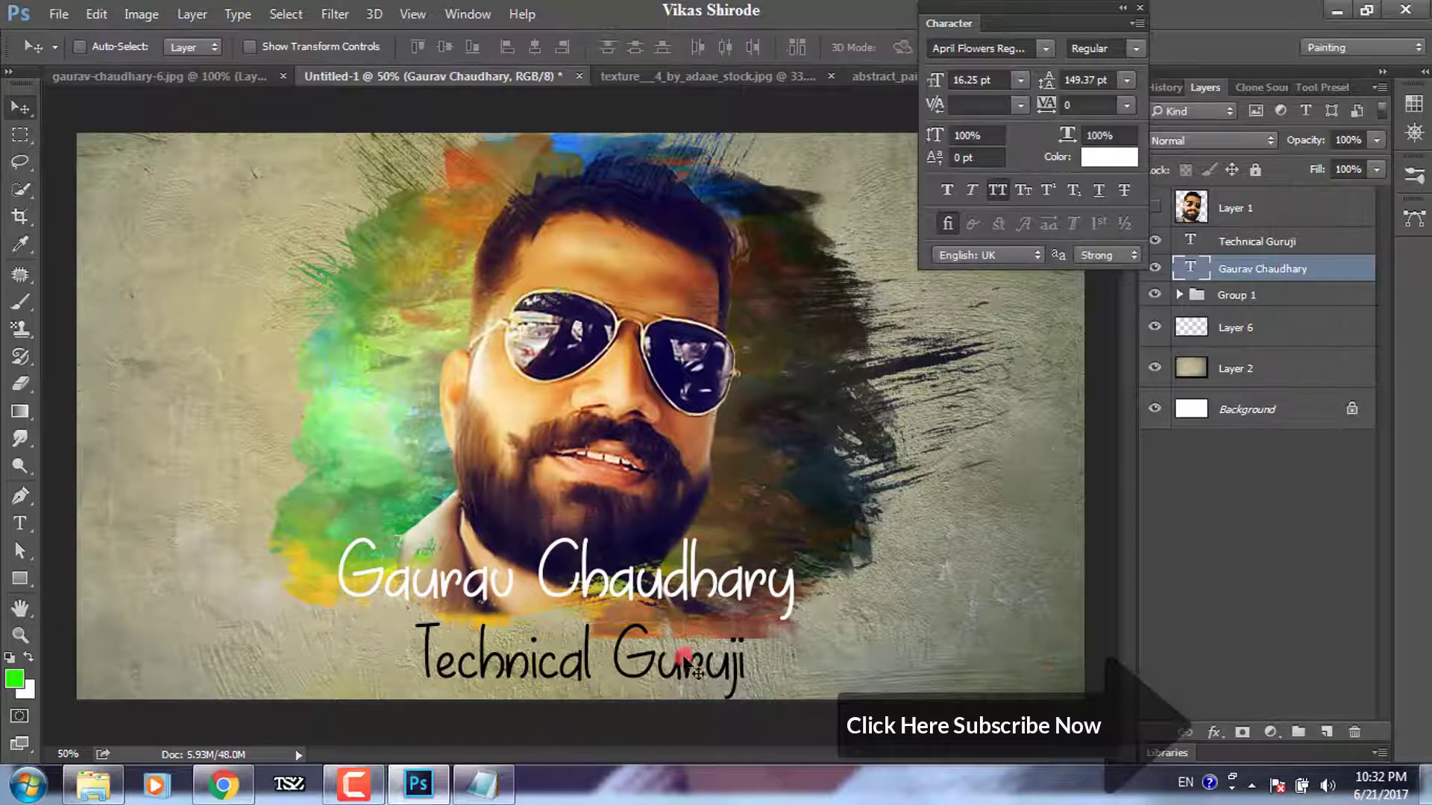
left_click_drag(697, 673, 719, 617)
- Move Technical Guruji right, rotate it to -26.57° and scale it smaller
left_click(1253, 241)
mouse_move(738, 675)
left_mouse_down()
mouse_move(1018, 682)
mouse_move(1016, 542)
mouse_move(1018, 567)
left_mouse_up()
key("ctrl+t")
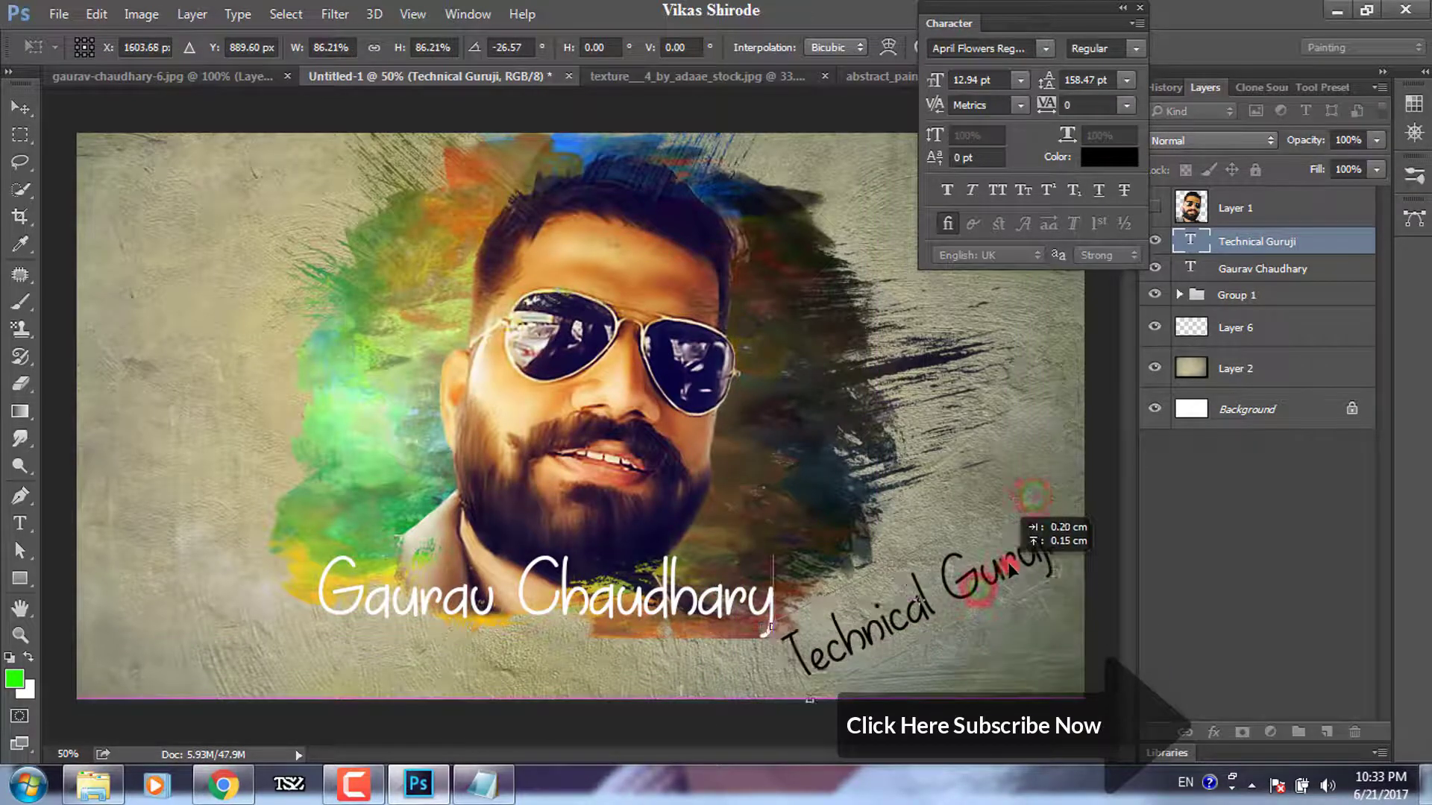
key("Return")
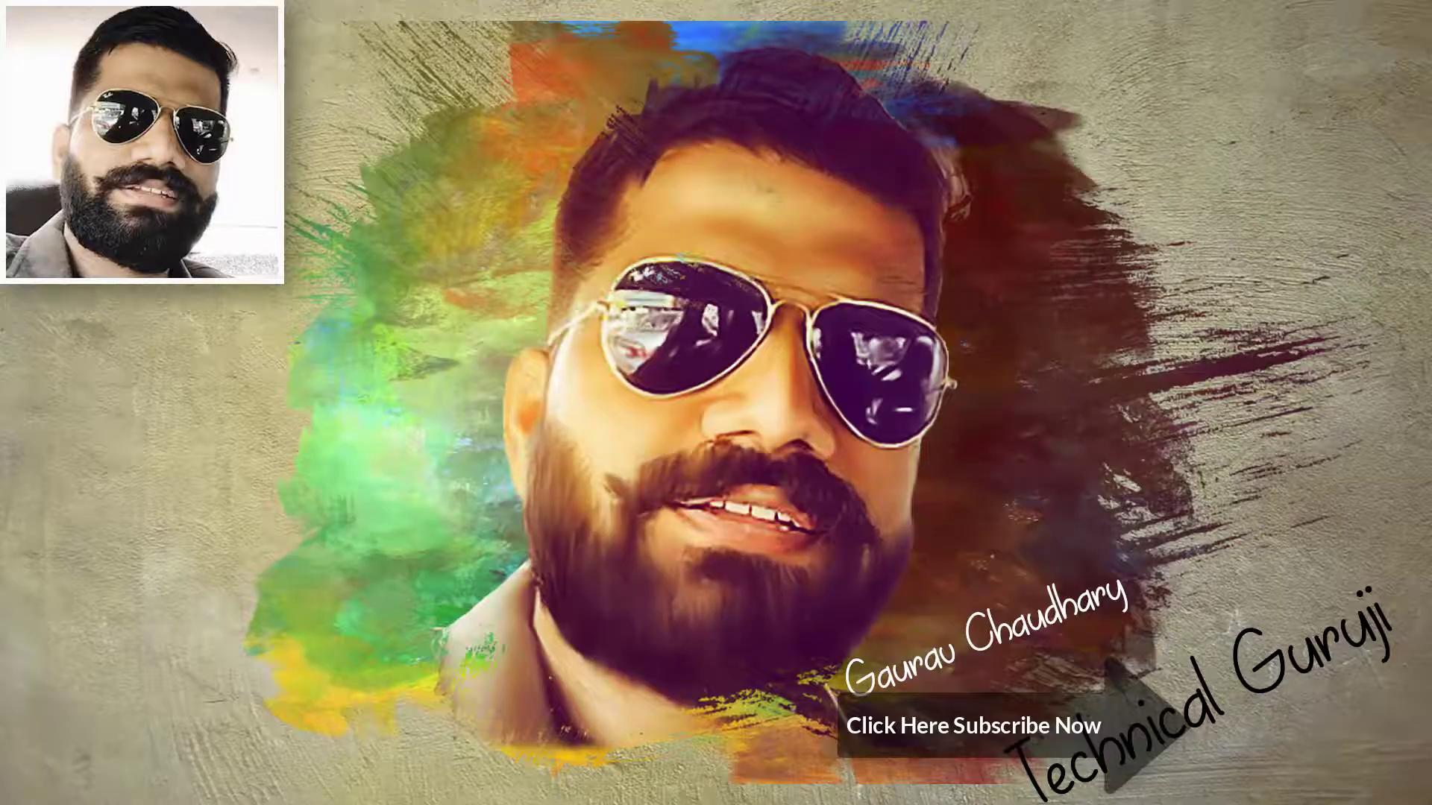